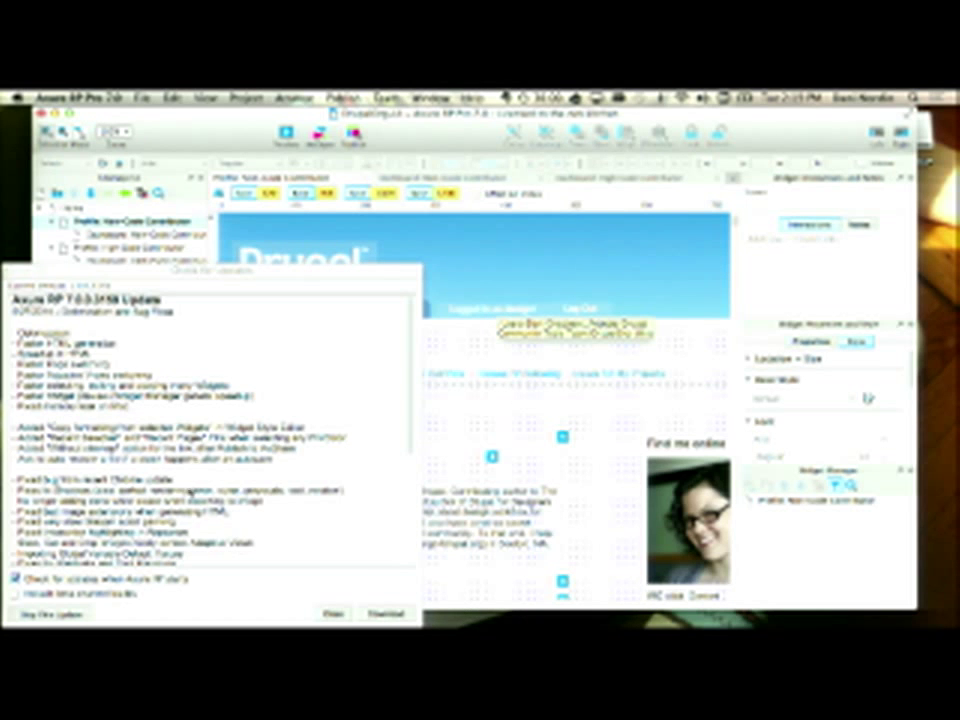
- Read through and dismiss the software update notice without downloading it, and enlarge the Drupal prototype window to fill the screen
scroll(220, 400, down, 5)
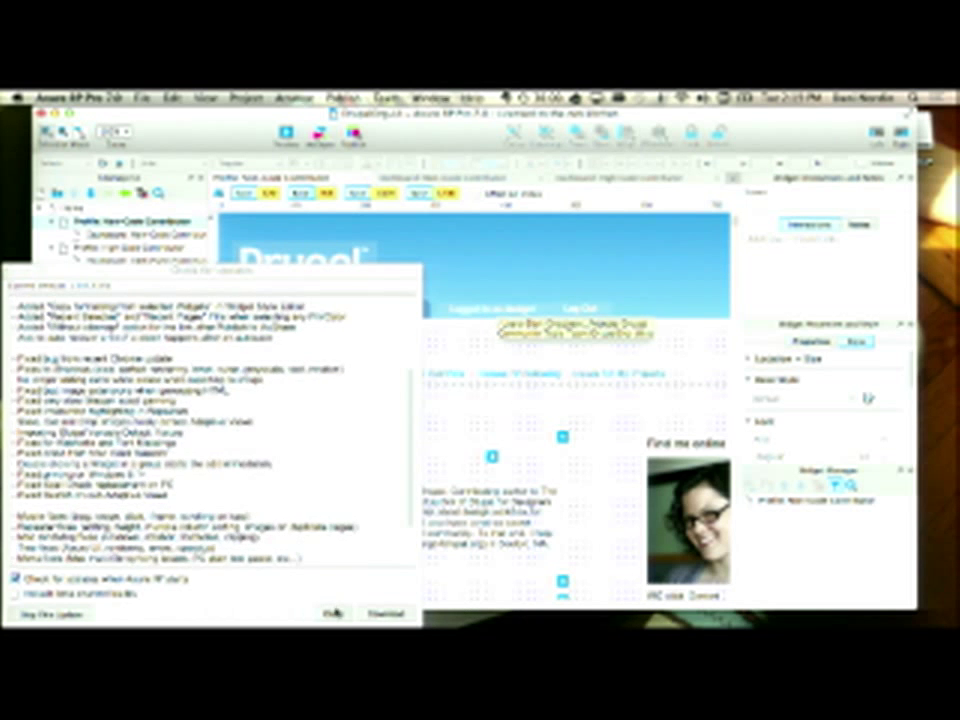
click(333, 612)
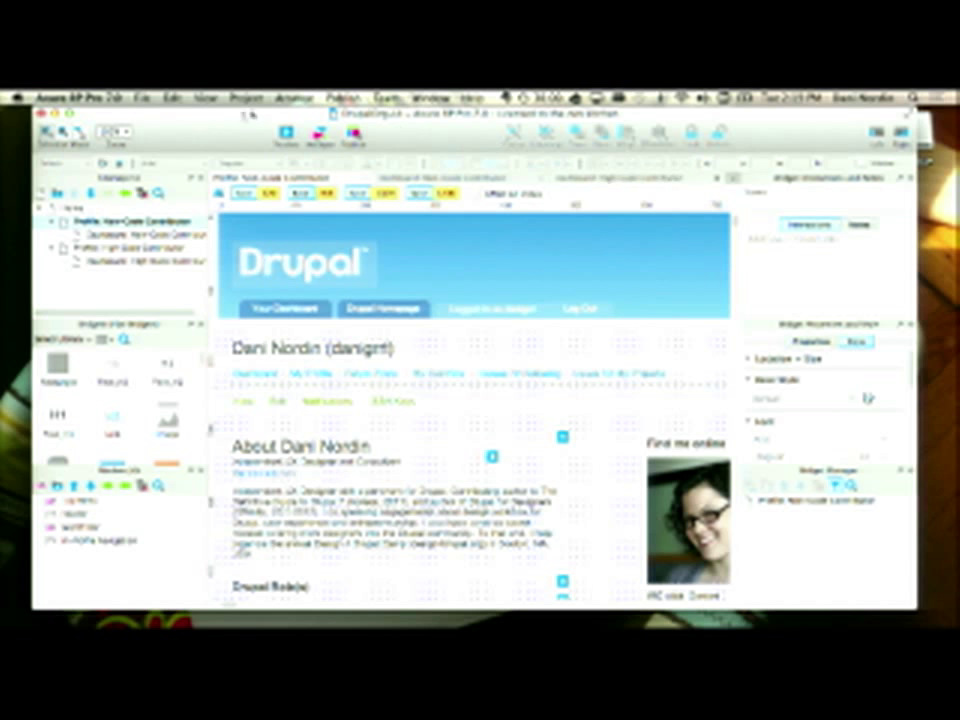
click(68, 113)
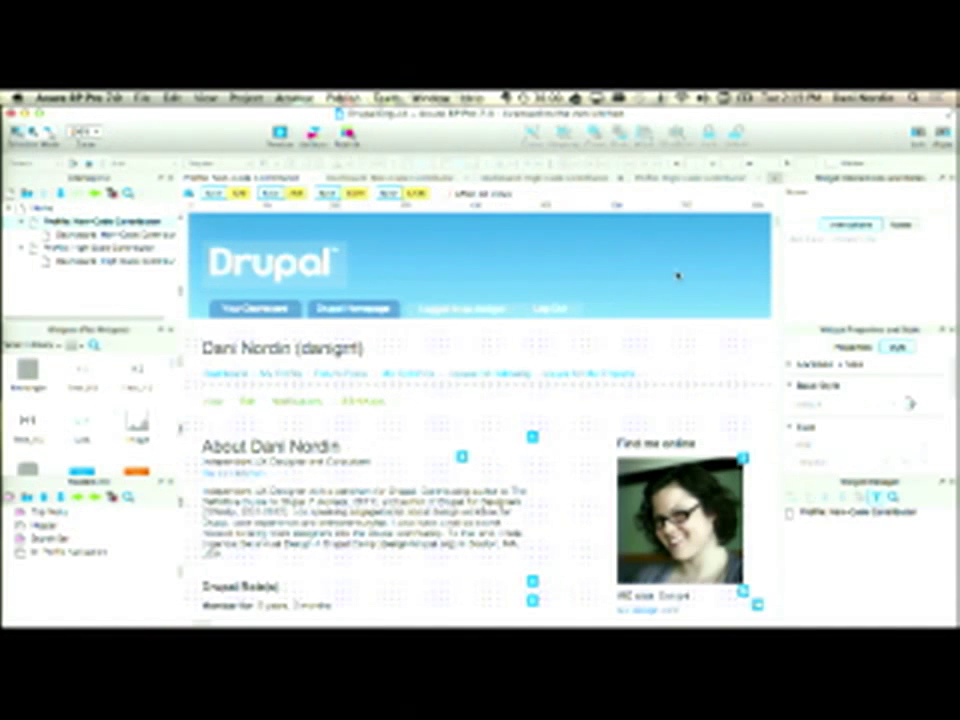
scroll(665, 315, down, 3)
scroll(665, 315, up, 3)
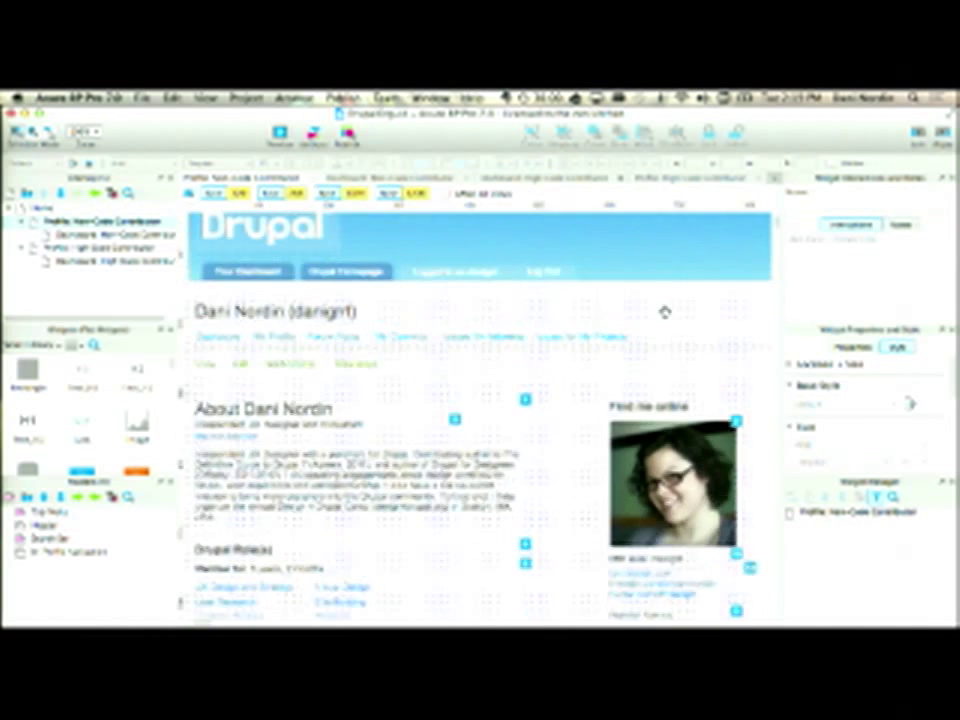
scroll(665, 315, down, 2)
scroll(665, 315, up, 2)
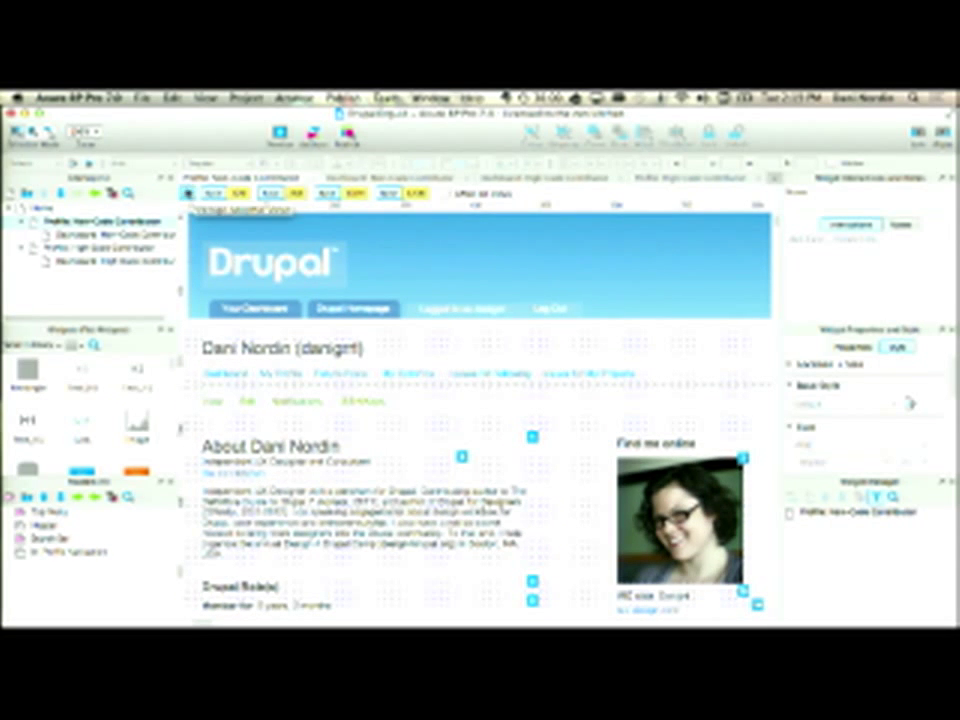
- Close every open page except the Non-Code Contributor profile, and narrow the sitemap, widget and master panes to widen the canvas
click(760, 177)
click(609, 181)
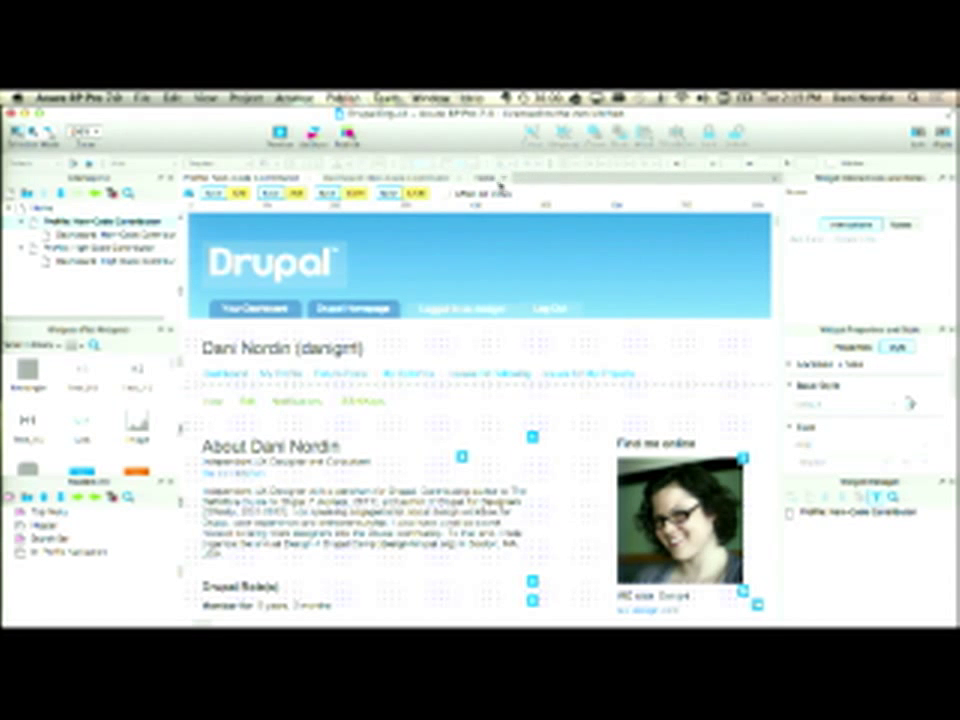
click(456, 181)
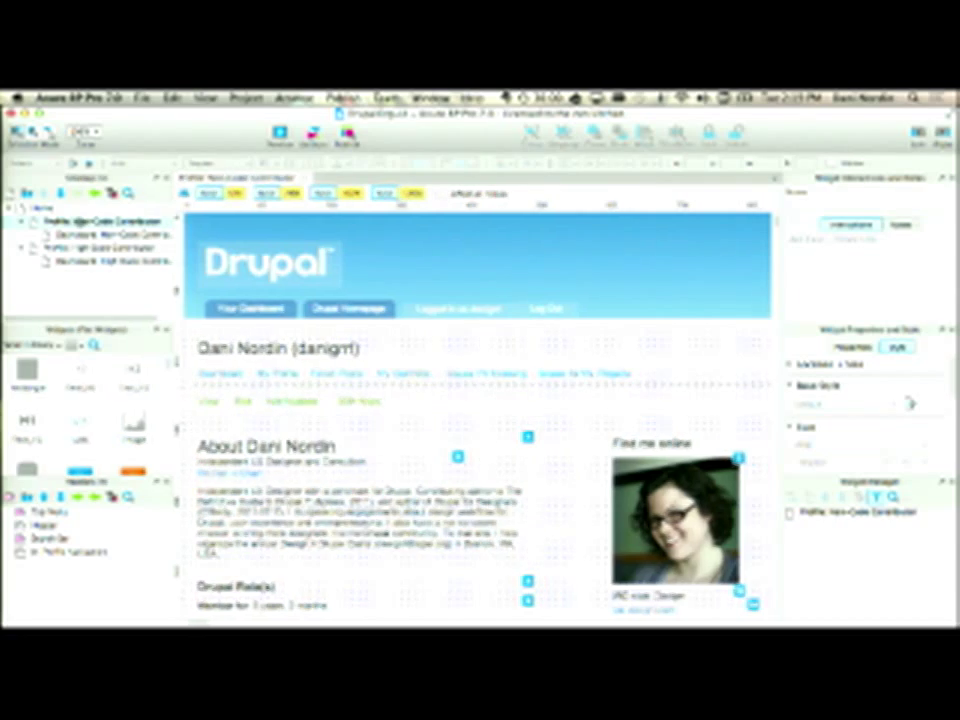
drag(180, 218, 85, 218)
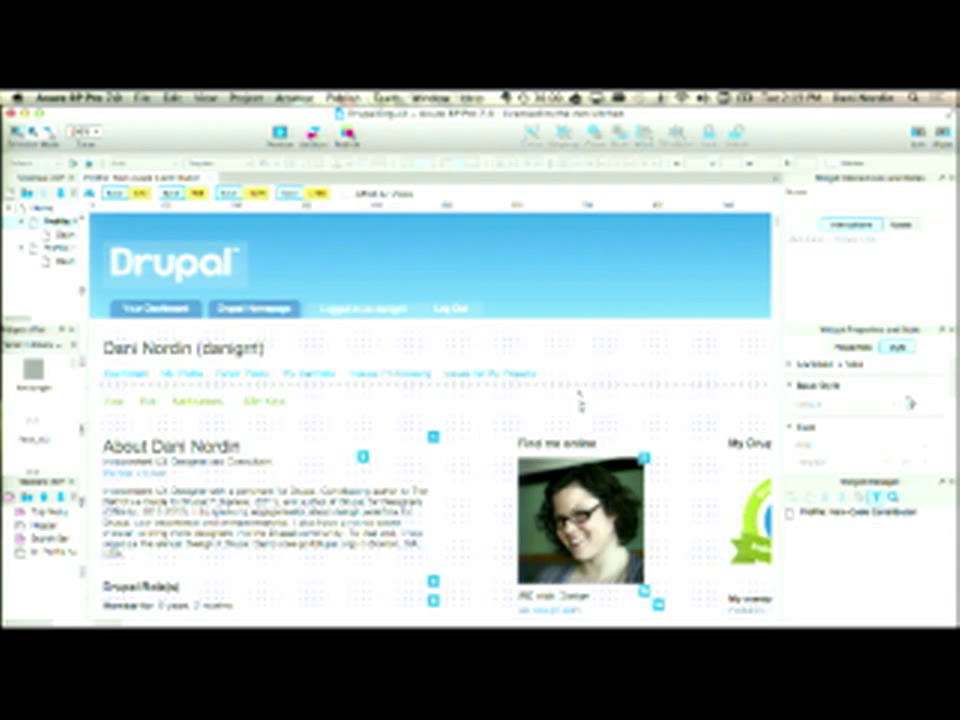
- Examine the Non-Code Contributor profile layout in each adaptive view, going from the widest to the narrowest screen width
click(596, 360)
key(super+minus)
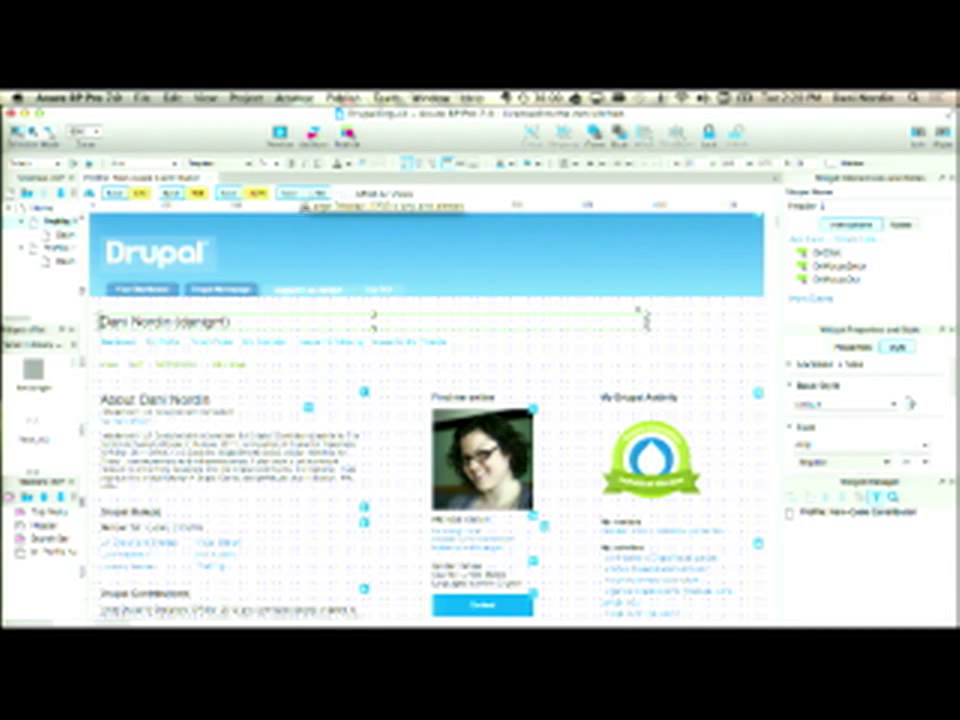
click(315, 193)
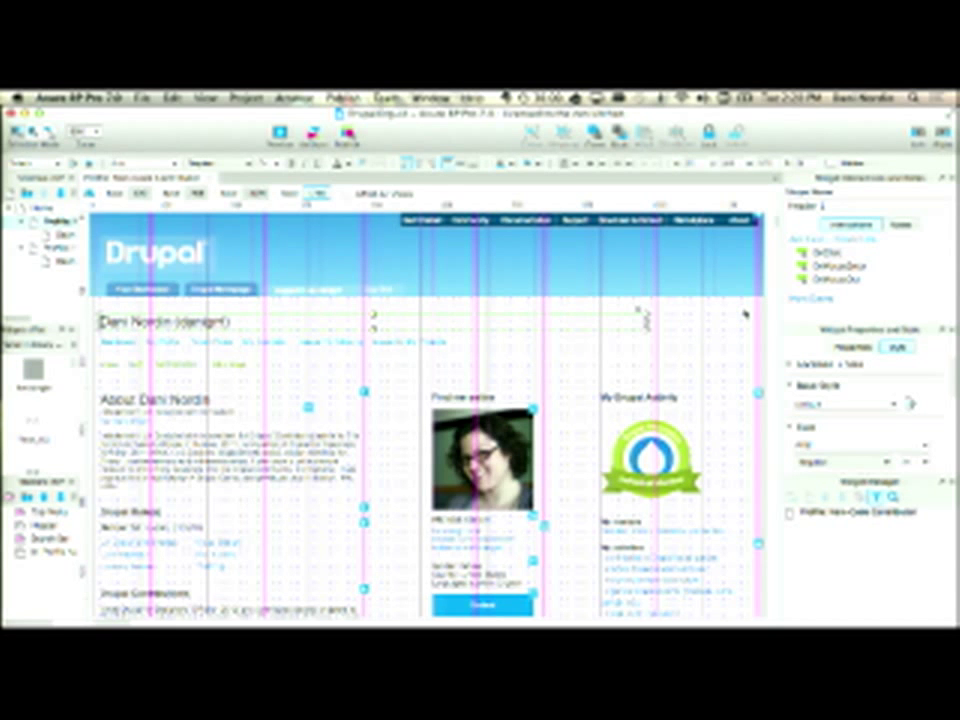
click(257, 200)
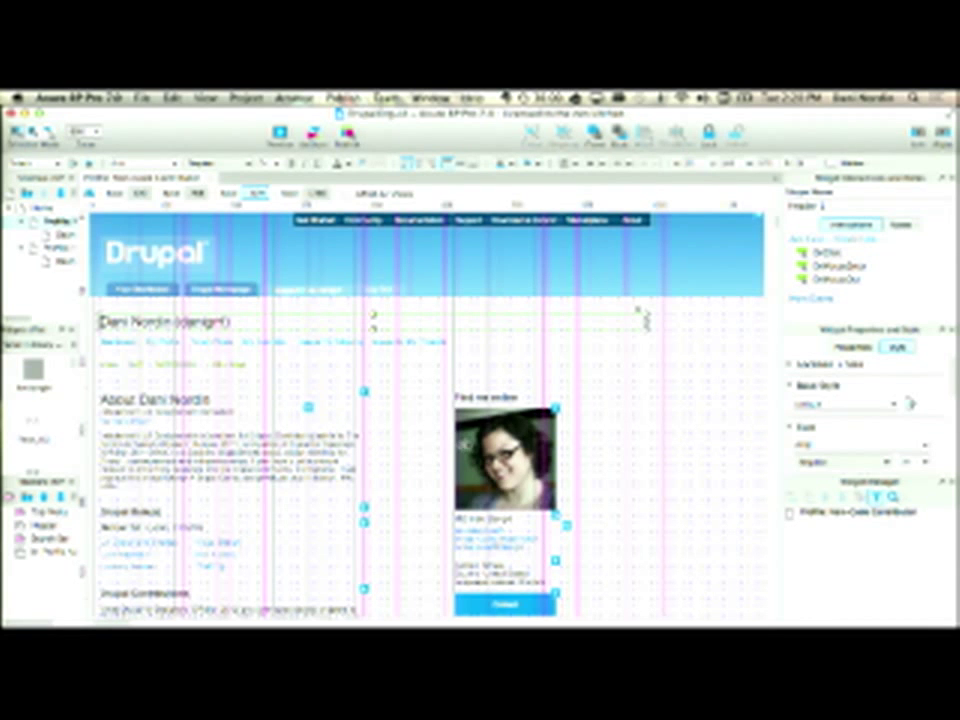
click(197, 194)
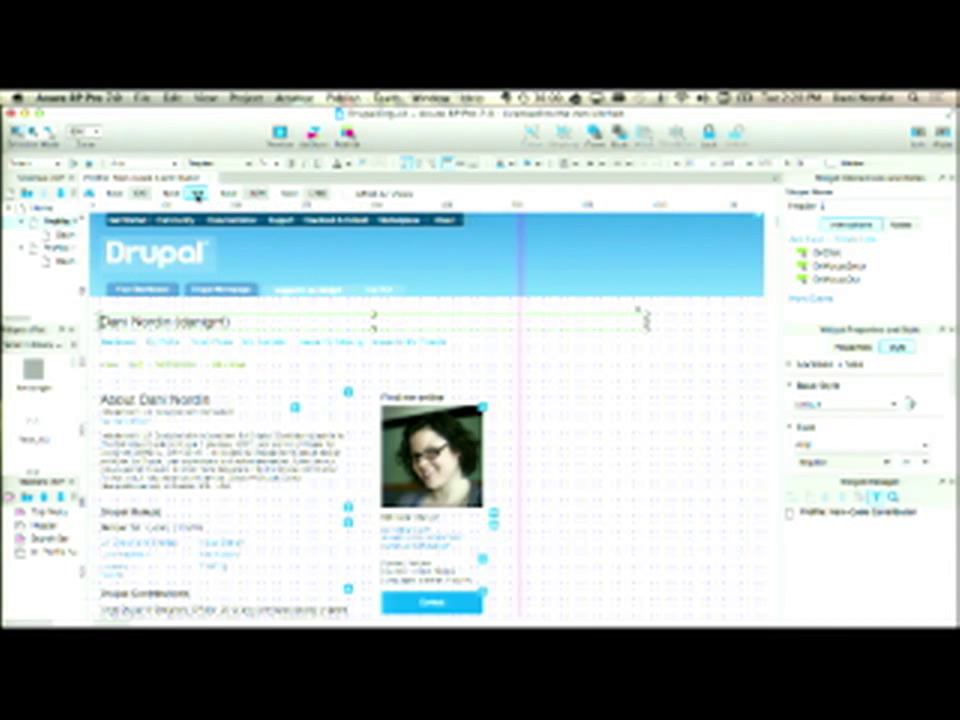
scroll(392, 420, down, 10)
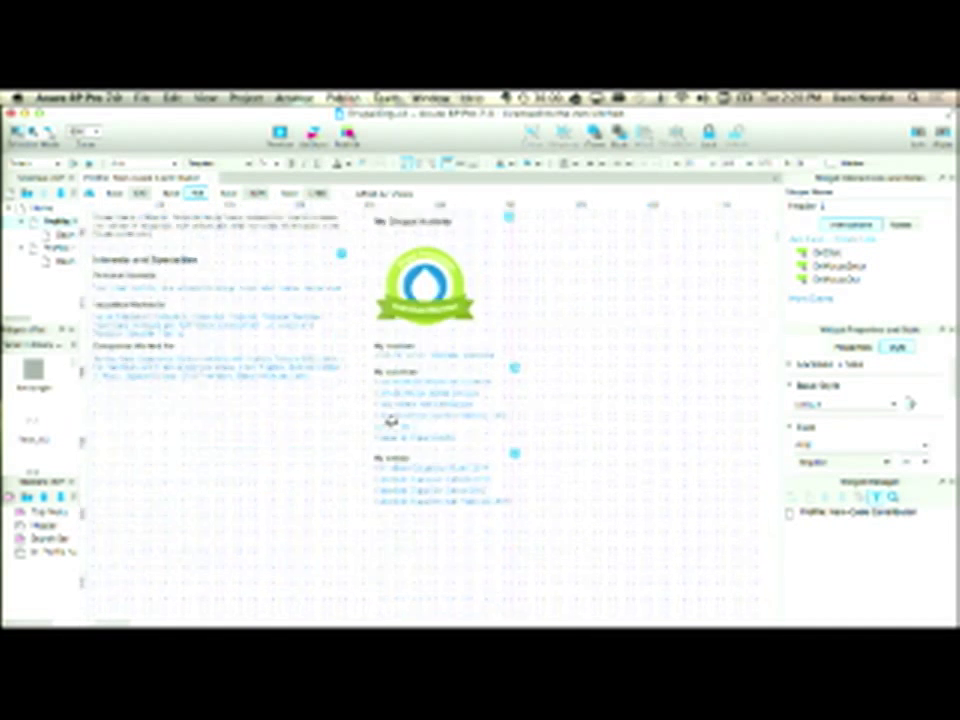
scroll(392, 420, up, 10)
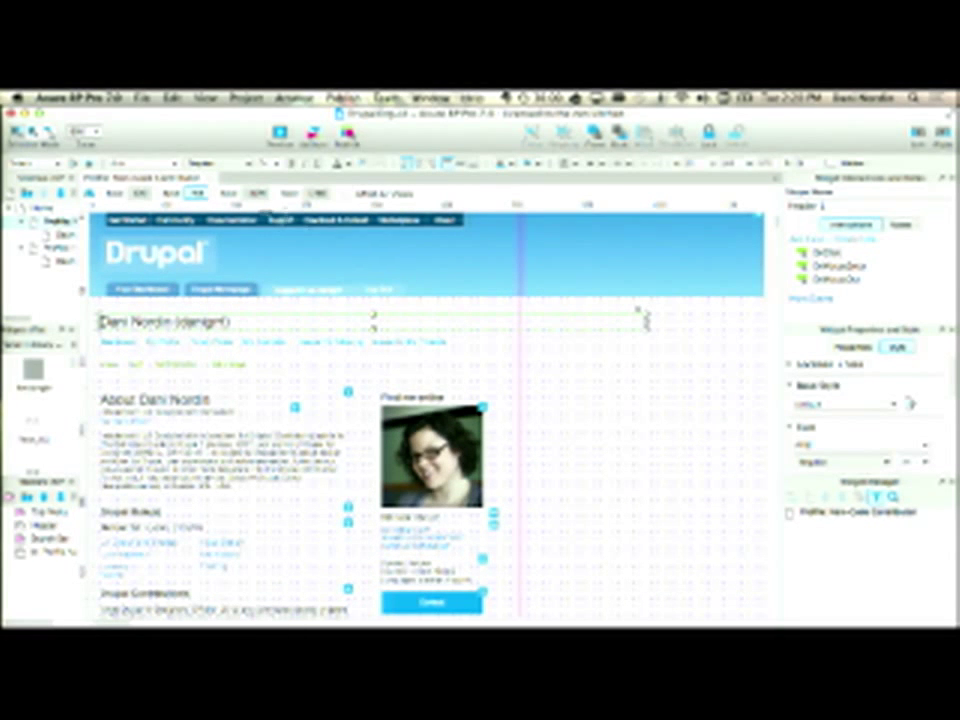
click(141, 194)
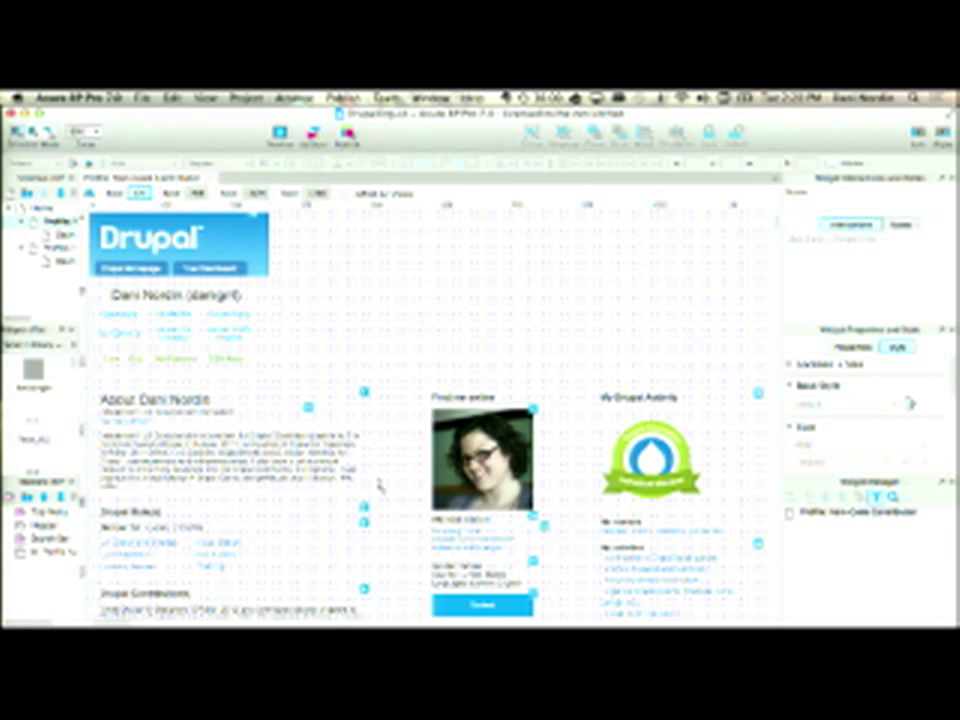
scroll(386, 302, down, 10)
scroll(386, 302, up, 10)
- Close the profile page, create a new blank document, and widen its sitemap and widget panes
click(213, 180)
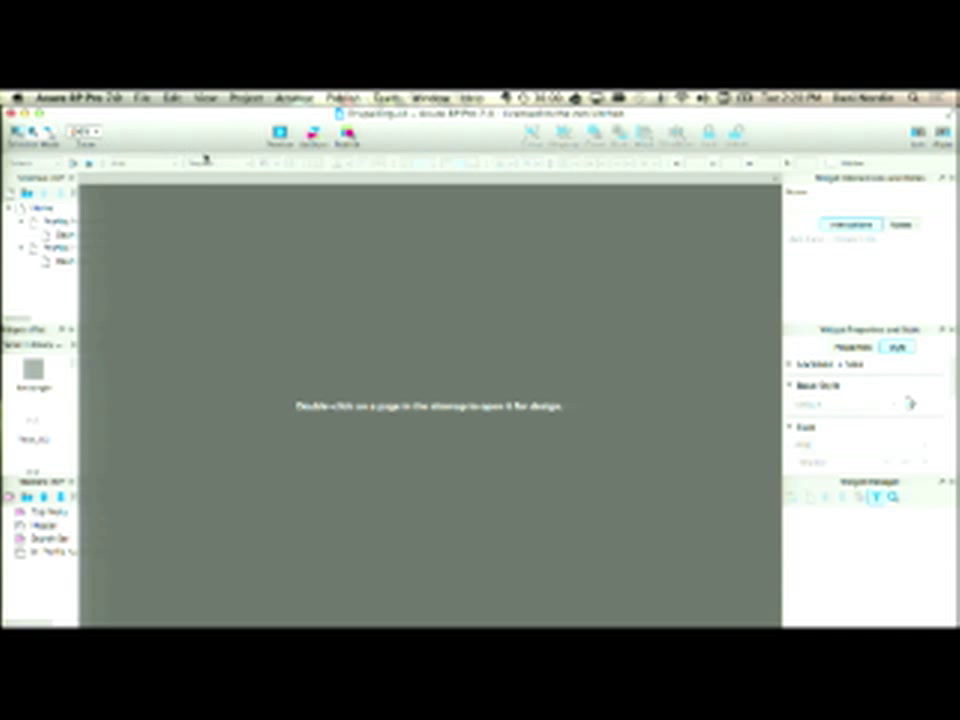
key(super+n)
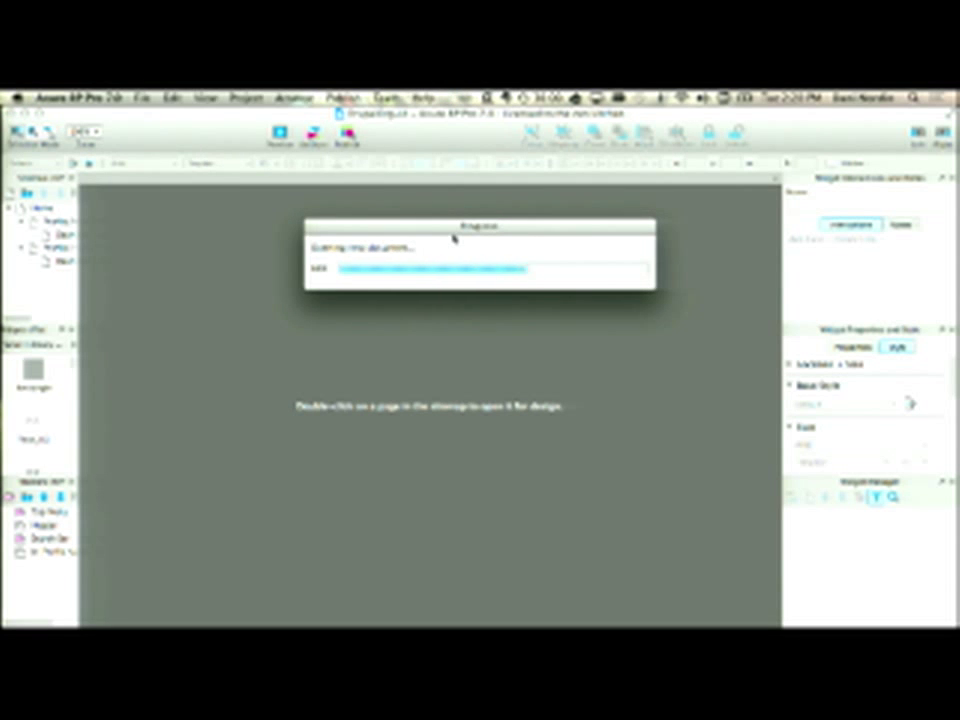
key(super+n)
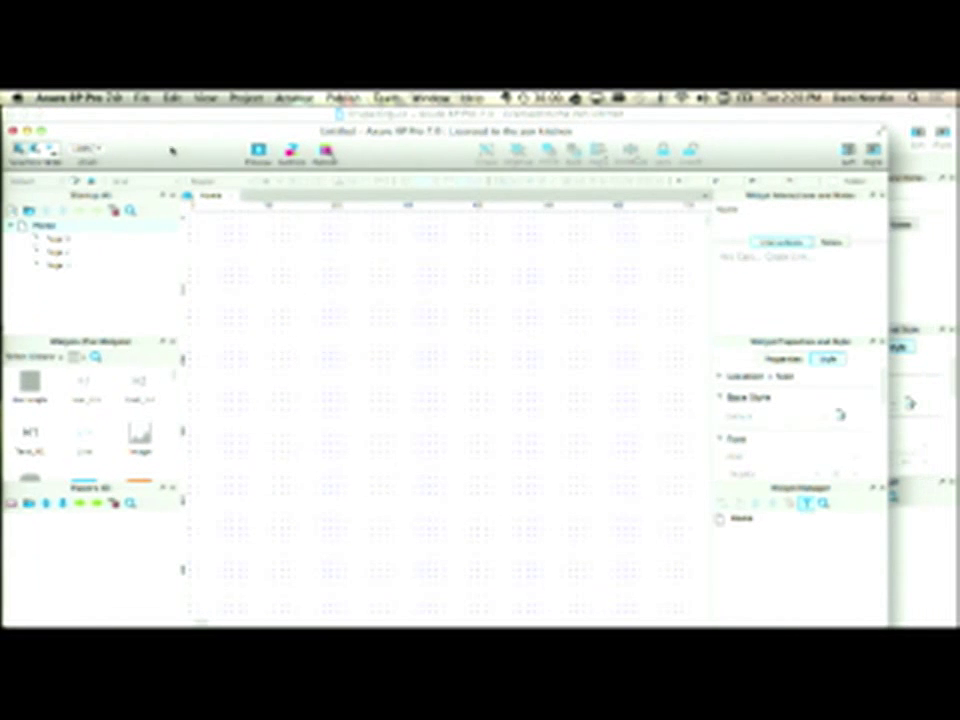
drag(181, 371, 255, 375)
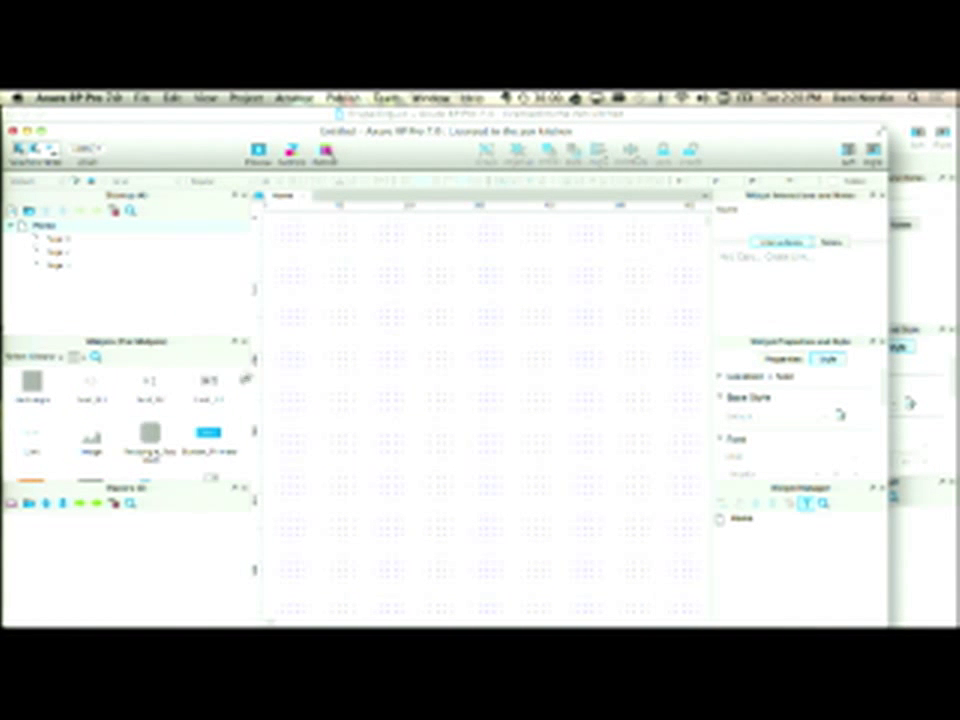
- Look over the list of available widget libraries and the button widgets in the Flat Widgets library
click(48, 359)
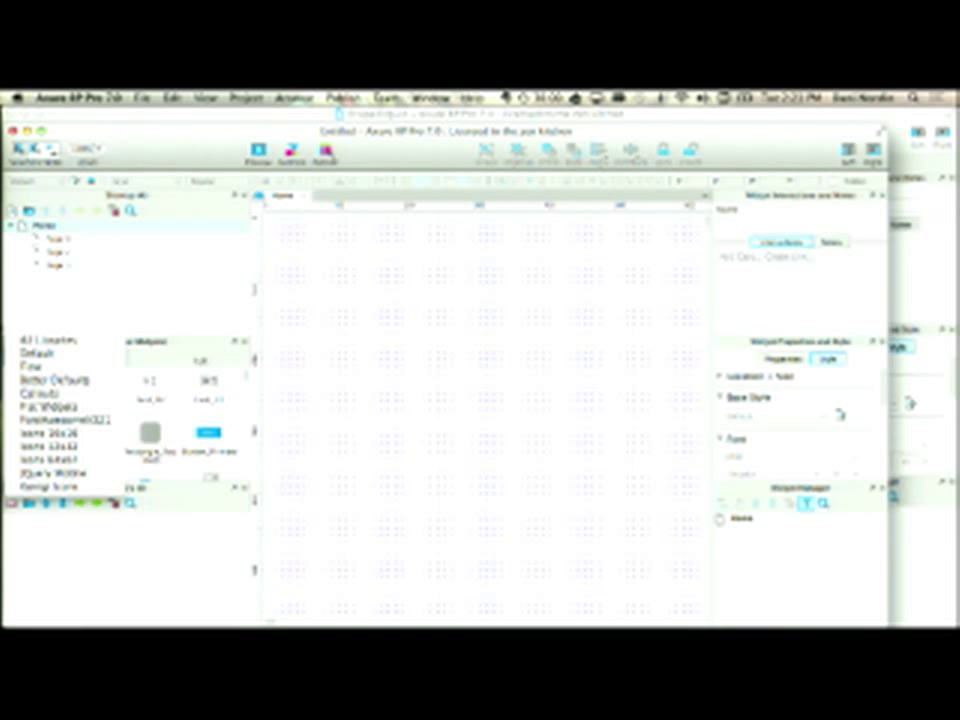
click(40, 355)
scroll(158, 402, down, 2)
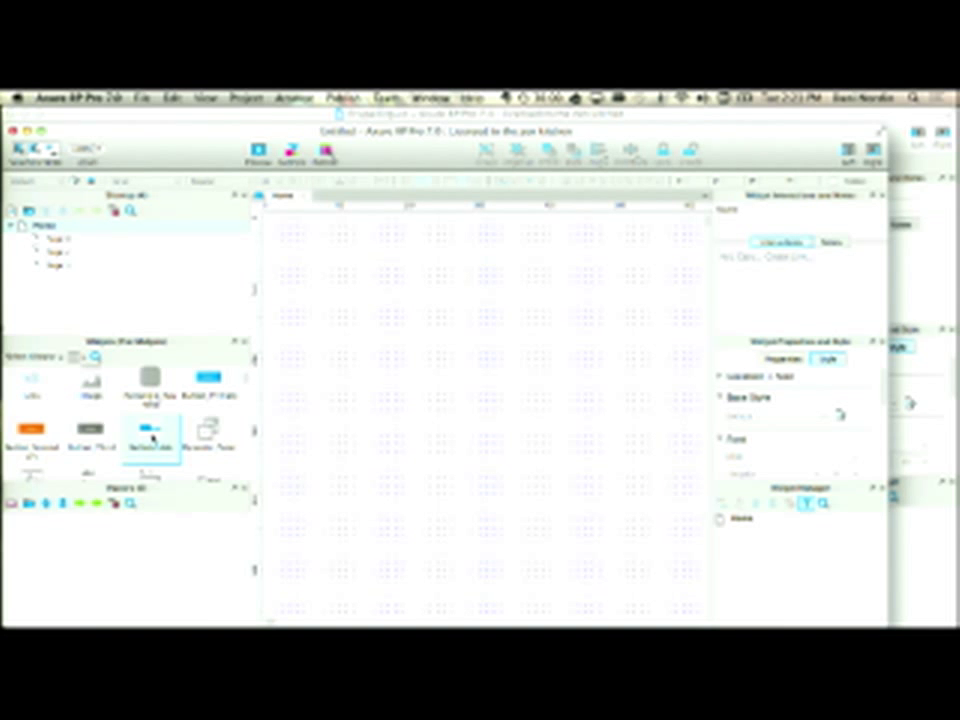
- Browse the icons in the FontAwesome library and return to the Flat Widgets library
click(32, 357)
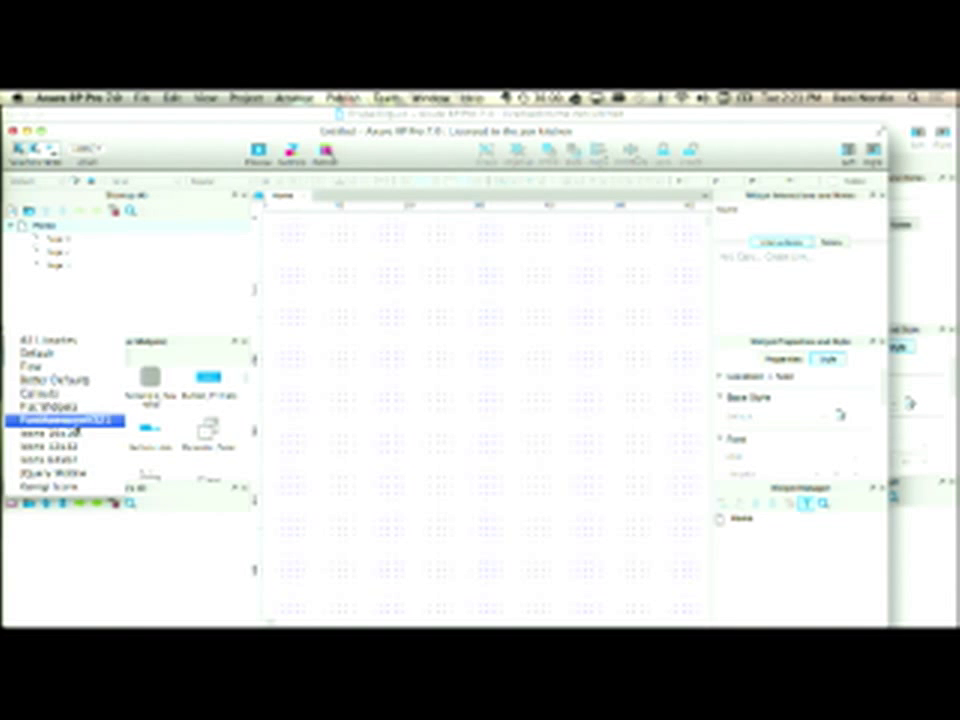
click(60, 414)
scroll(91, 425, down, 4)
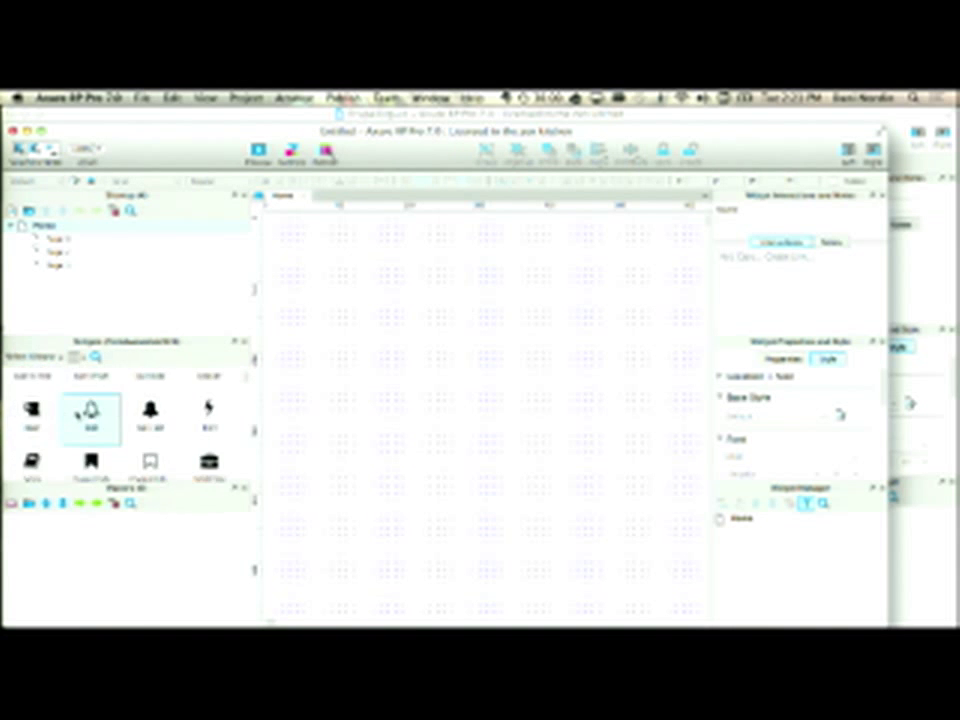
scroll(78, 416, up, 5)
click(21, 356)
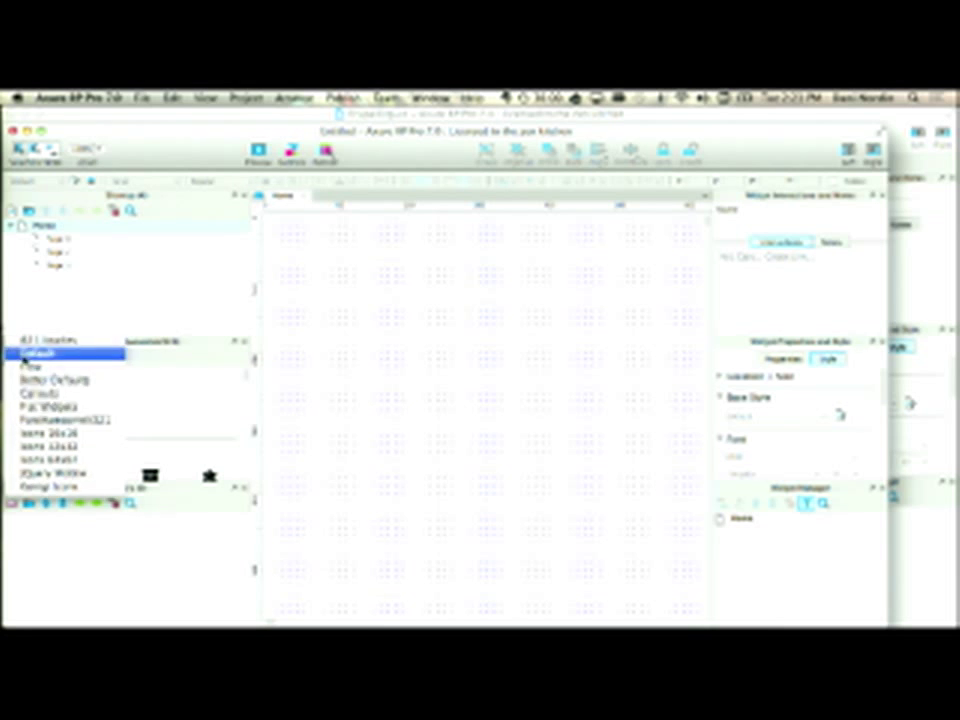
click(65, 407)
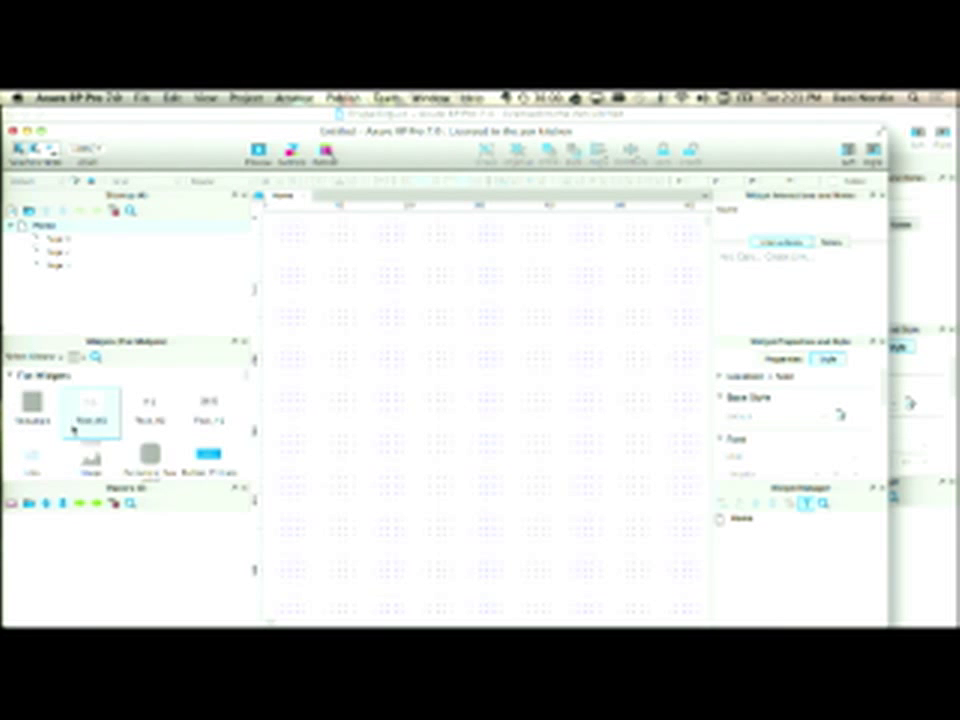
scroll(73, 430, up, 6)
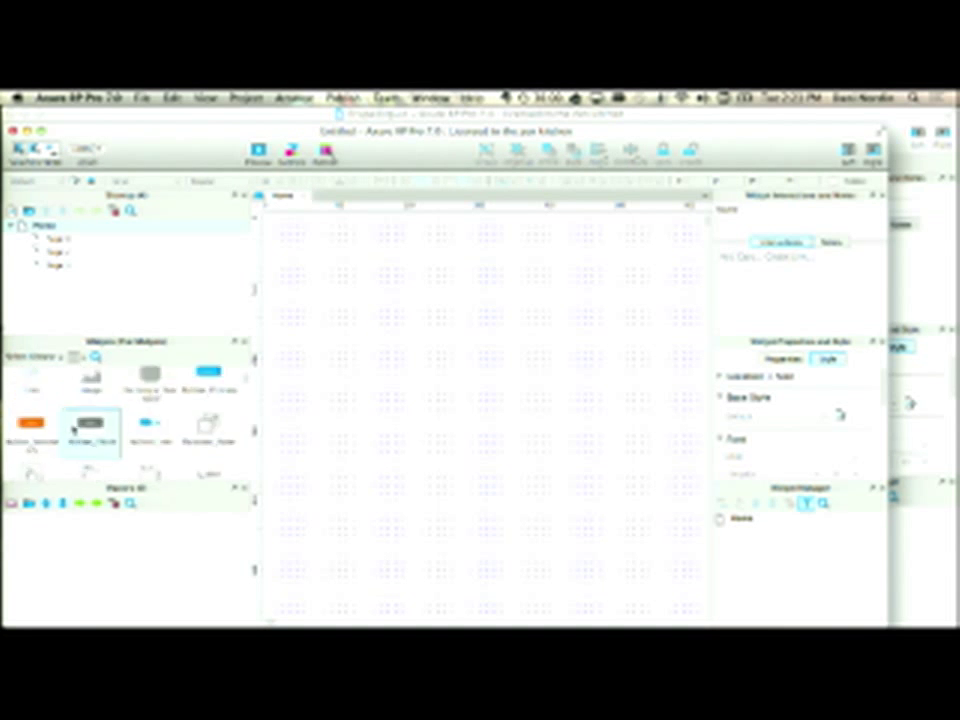
- Switch from the prototype document to Chrome
key(ctrl+Up)
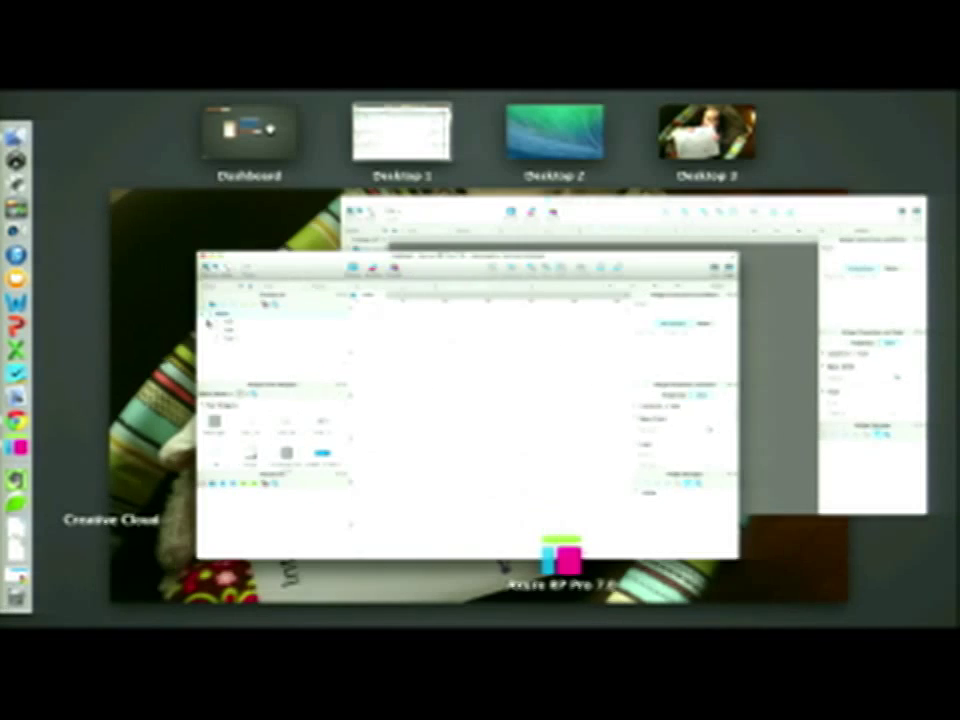
click(503, 441)
mouse_move(16, 349)
click(16, 420)
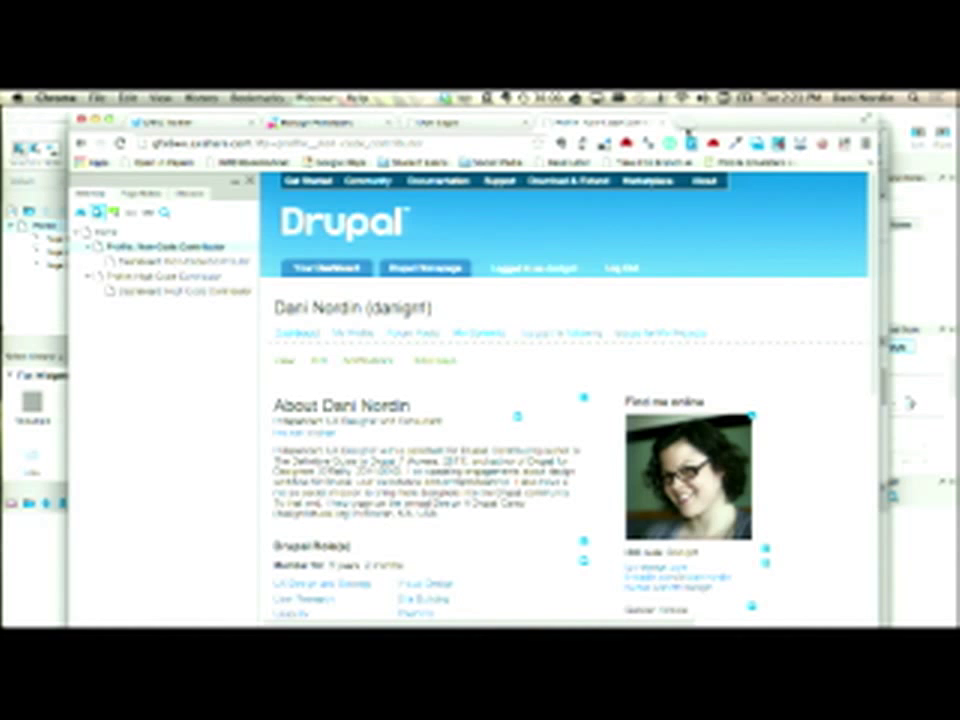
click(688, 127)
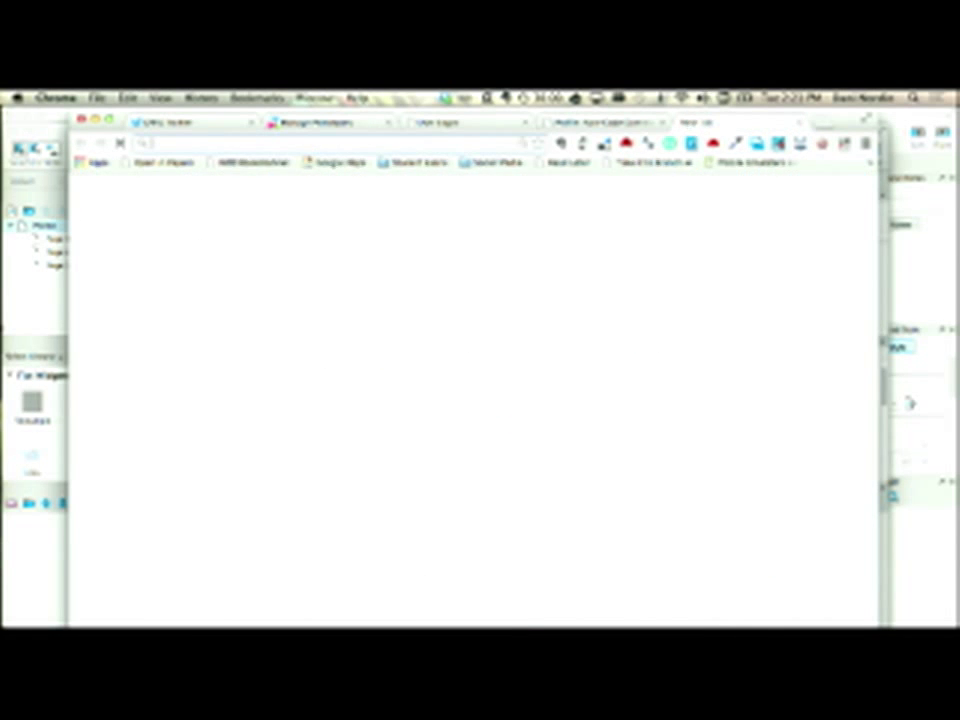
text(axure.com/)
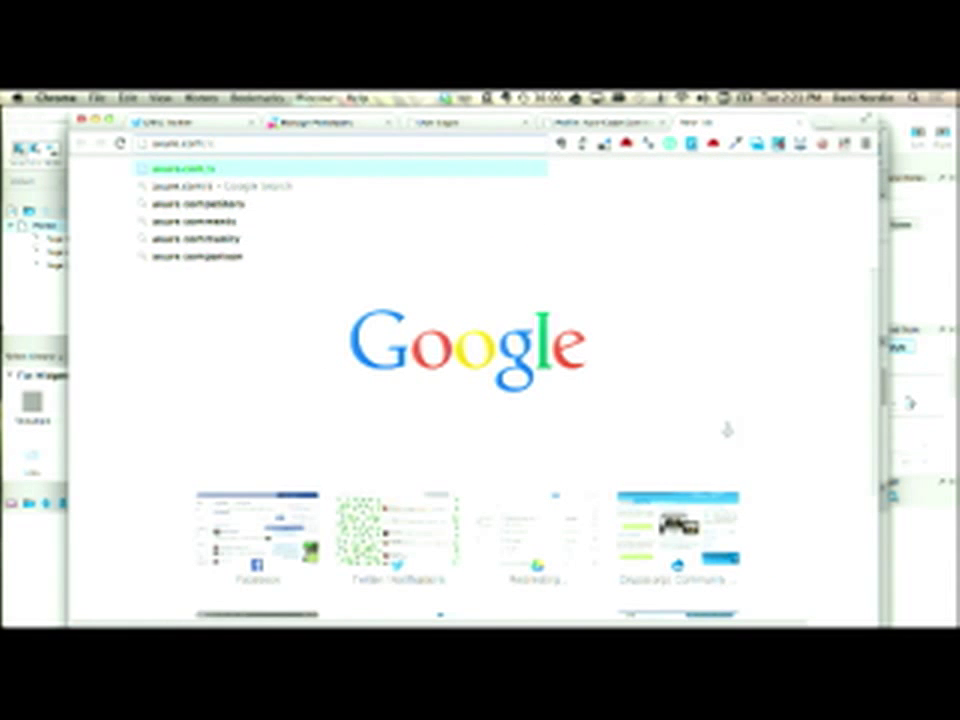
text(download)
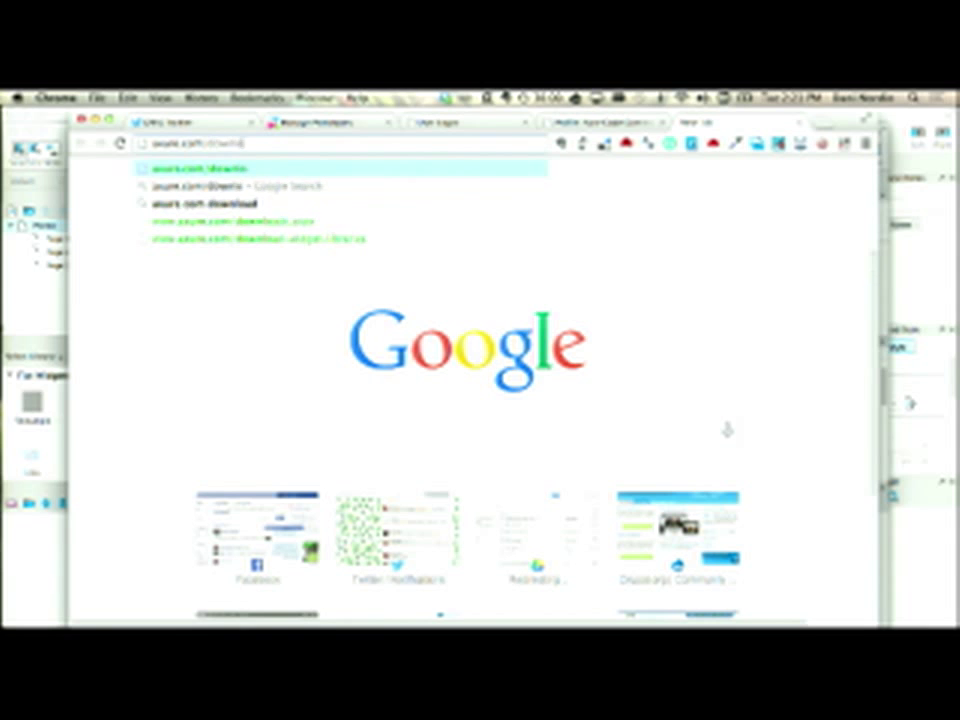
key(Down)
key(Down)
key(Down)
key(Down)
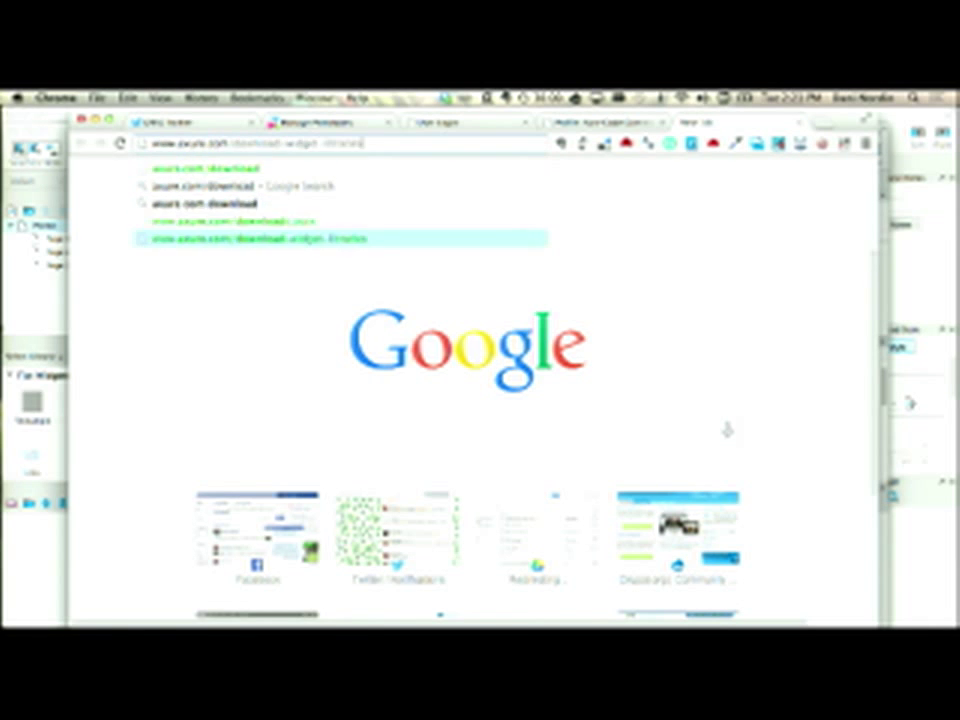
key(Return)
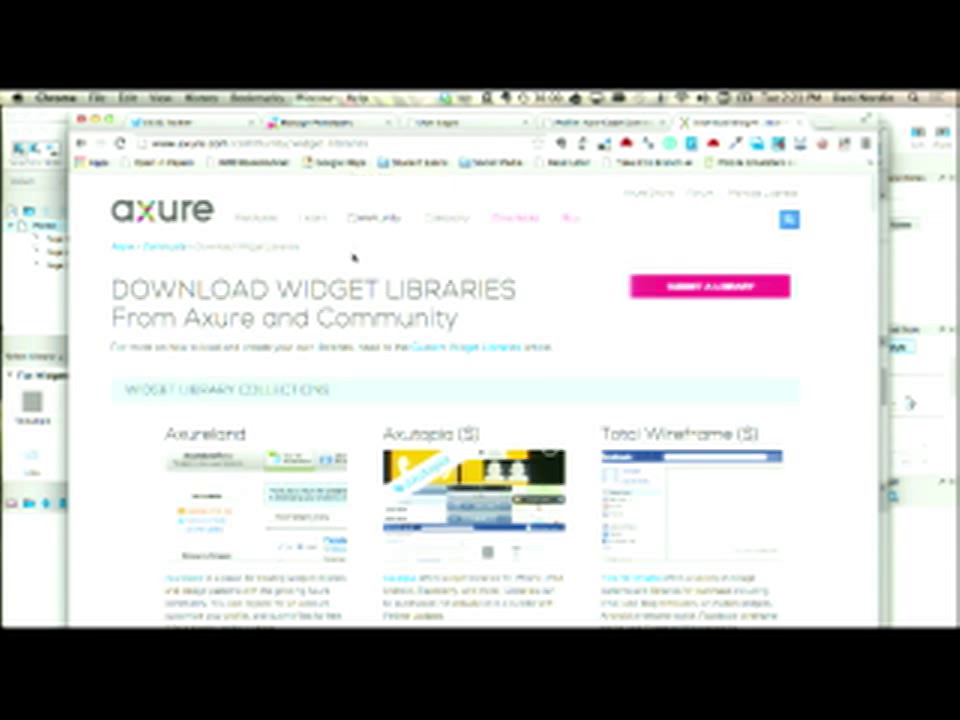
- Look over the widget library collections and the icon widget libraries on the download page
scroll(350, 250, down, 3)
scroll(352, 258, down, 2)
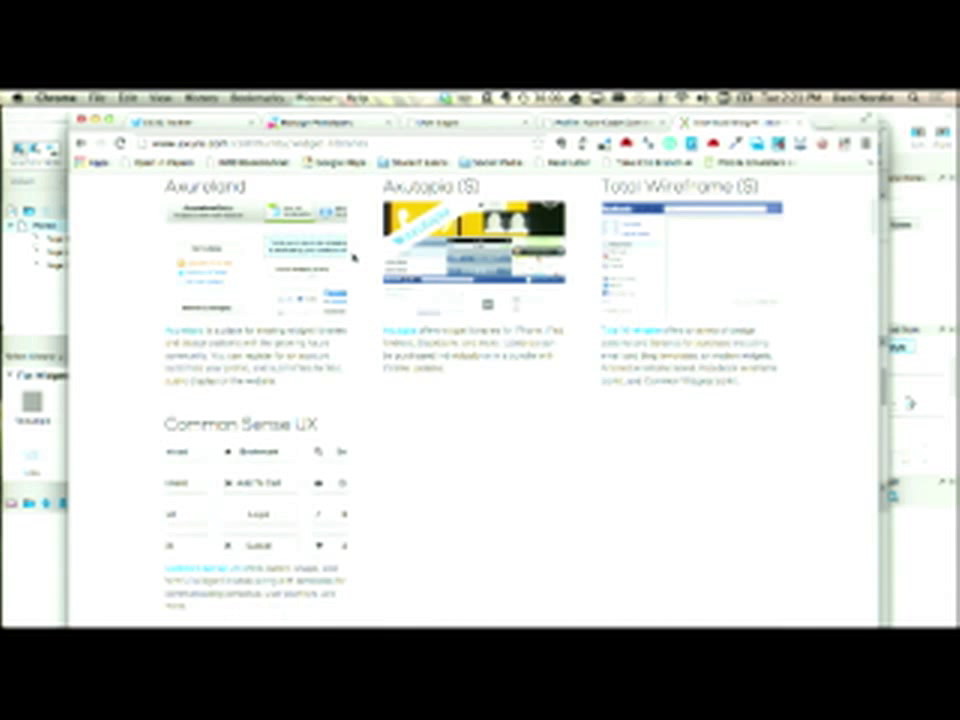
scroll(352, 258, down, 1)
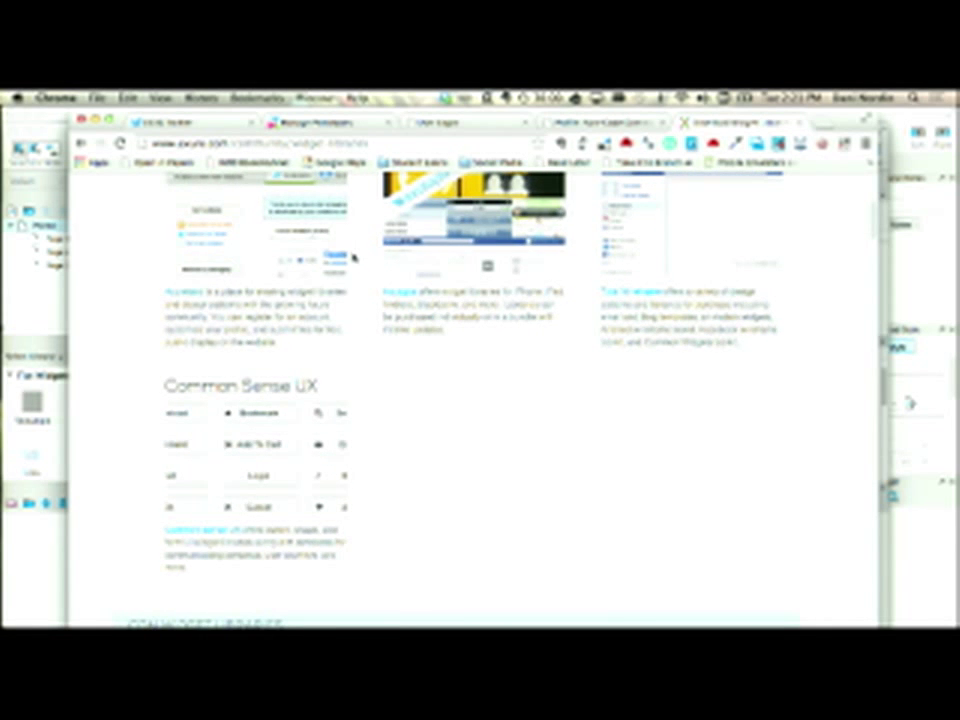
scroll(352, 258, down, 10)
scroll(352, 258, down, 7)
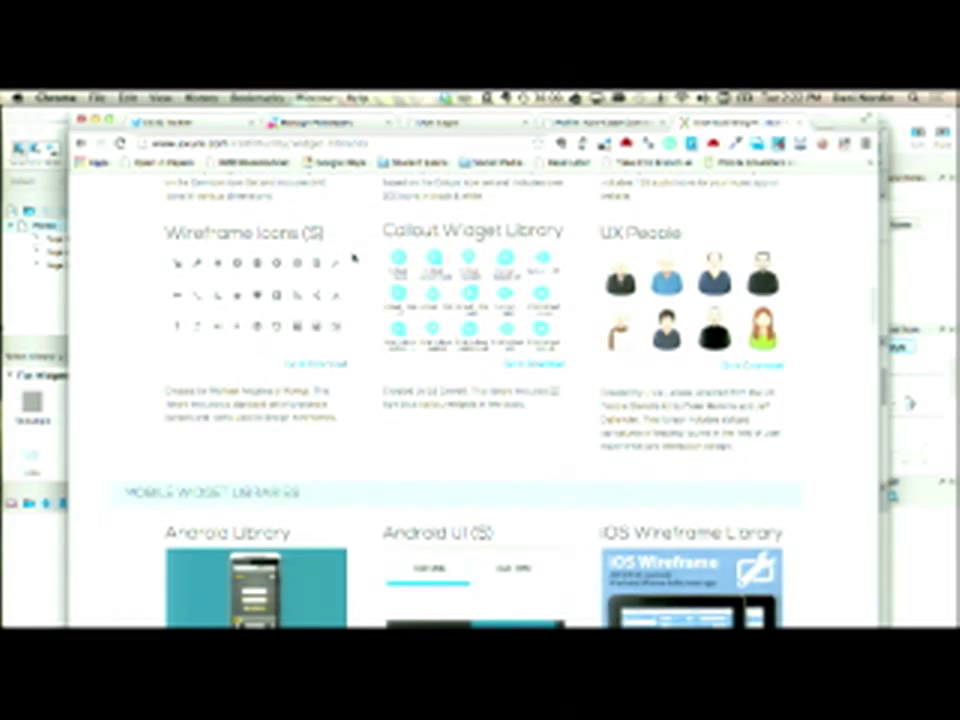
scroll(352, 258, down, 2)
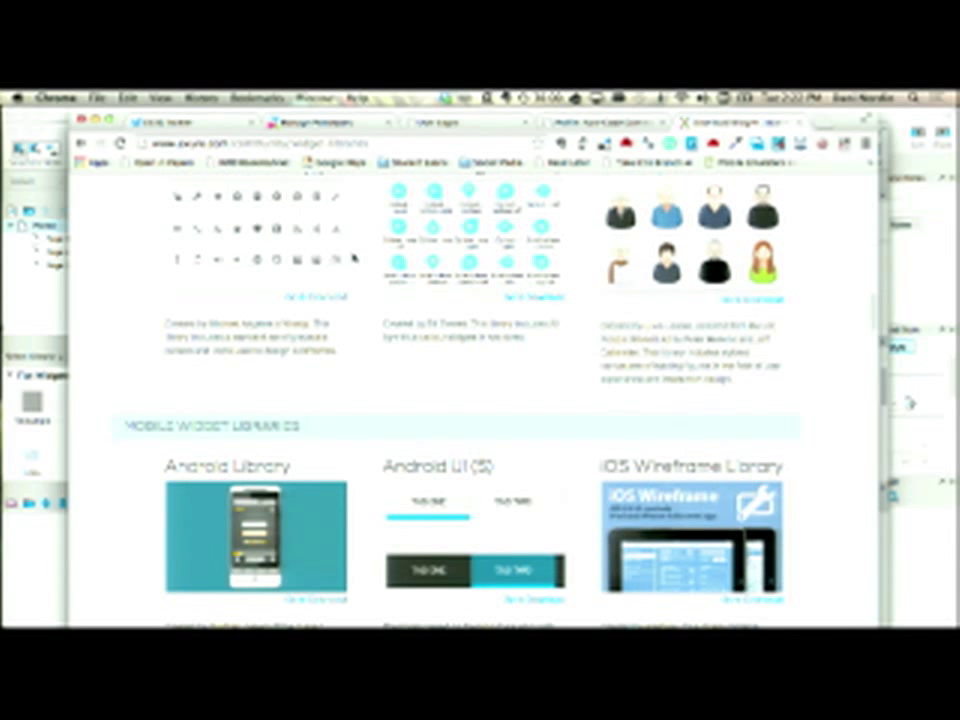
scroll(352, 258, up, 7)
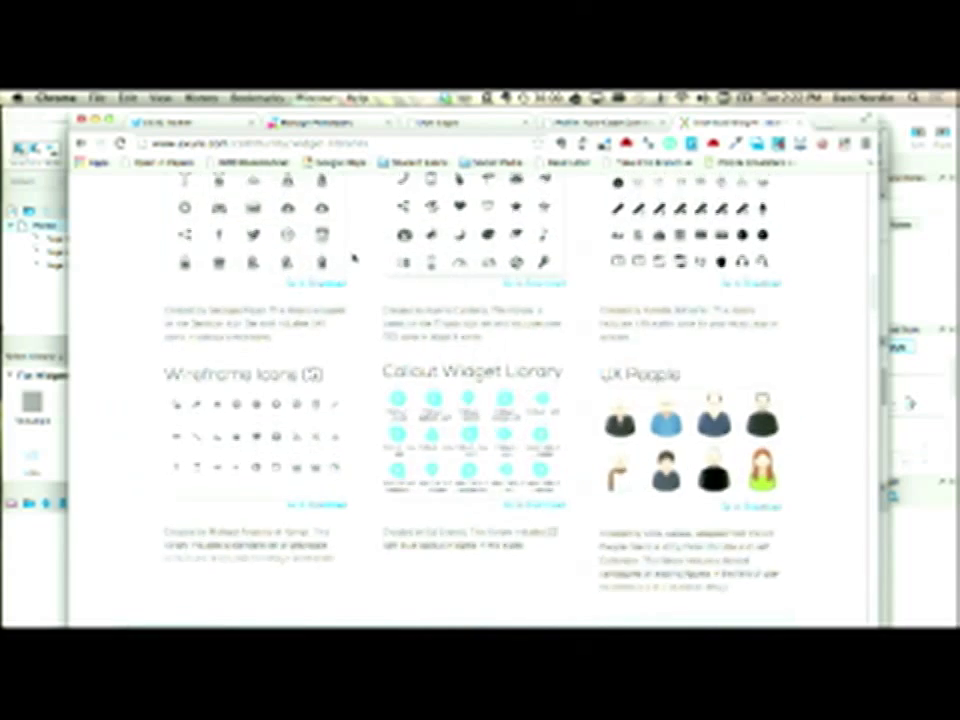
- Look over the mobile widget libraries and the web design pattern libraries, down to AxLib and Sketchy Widgets
scroll(352, 258, down, 15)
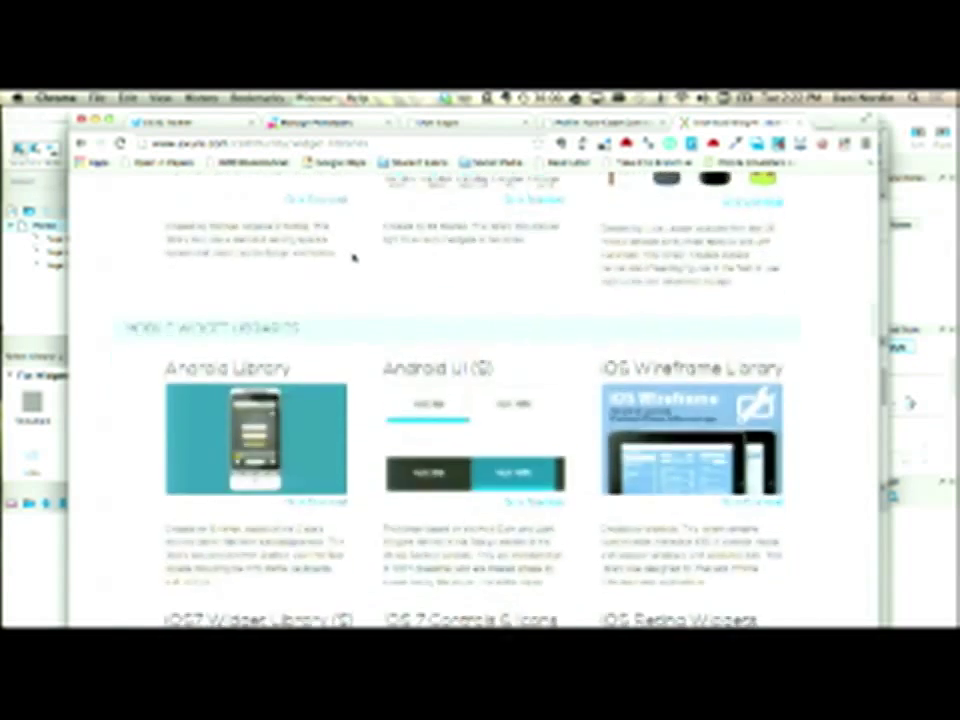
scroll(352, 258, down, 11)
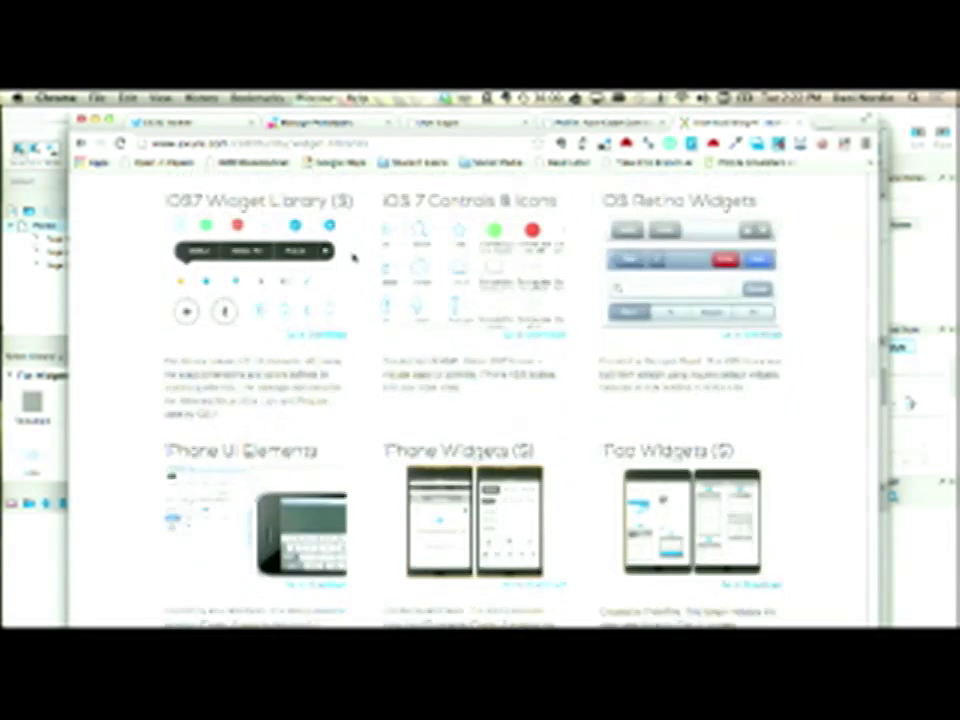
scroll(352, 258, down, 4)
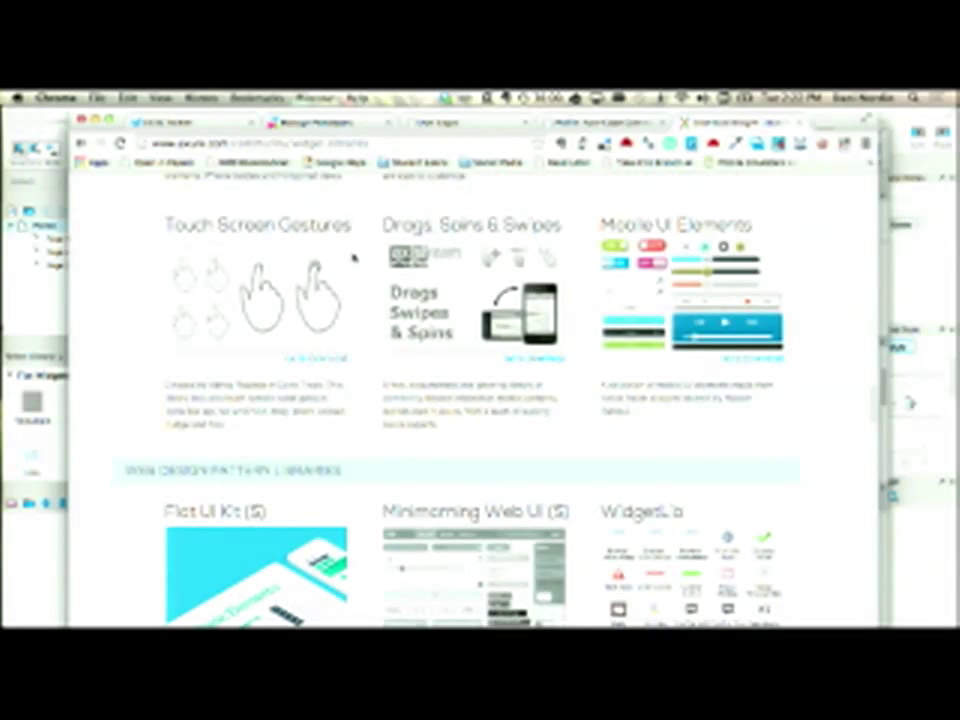
scroll(352, 258, down, 11)
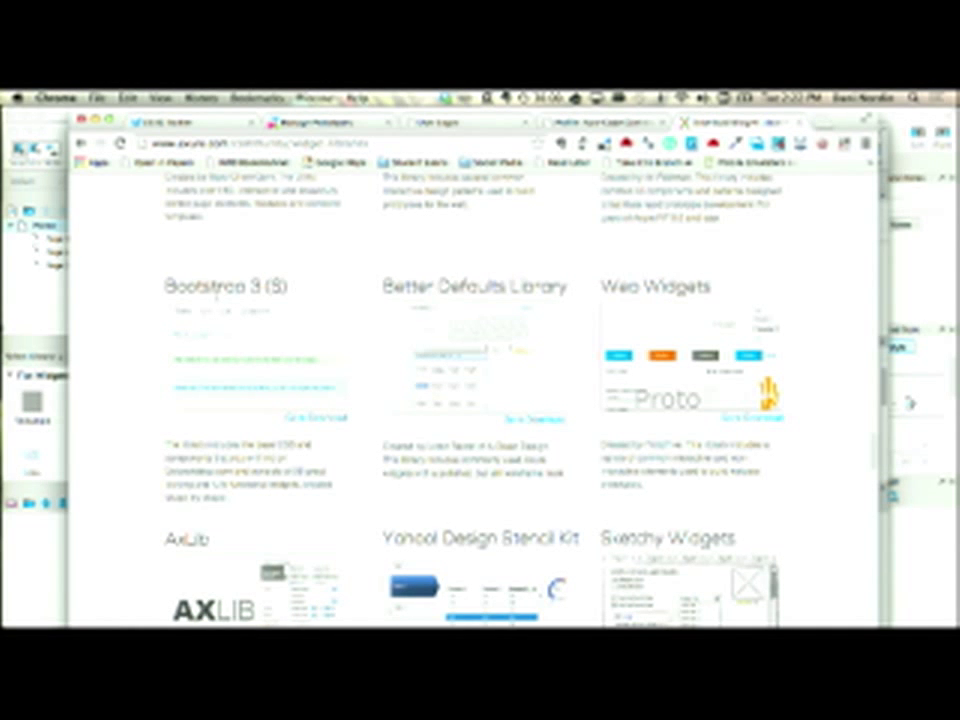
scroll(373, 292, down, 10)
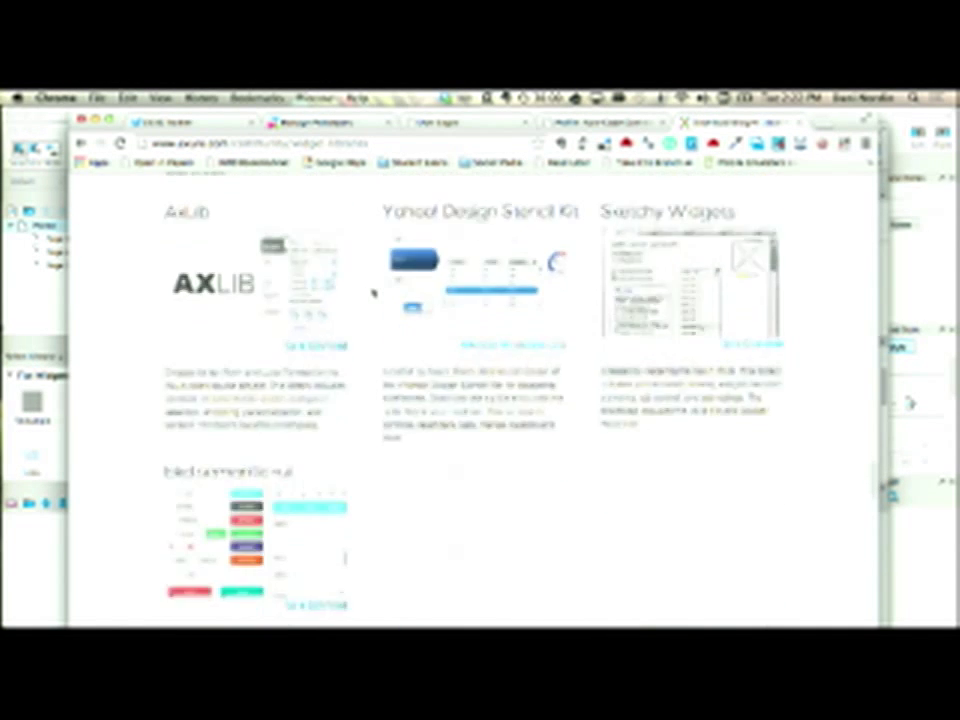
scroll(375, 290, up, 4)
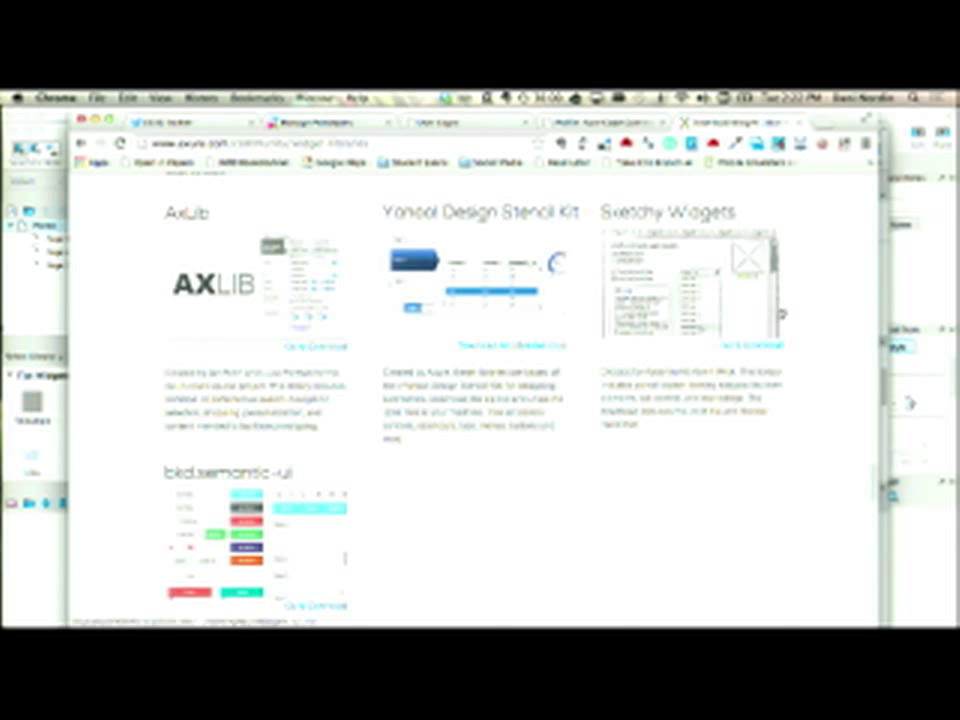
- Return to the widget library collections and open the Common Sense UX website
scroll(339, 377, down, 10)
scroll(339, 377, up, 10)
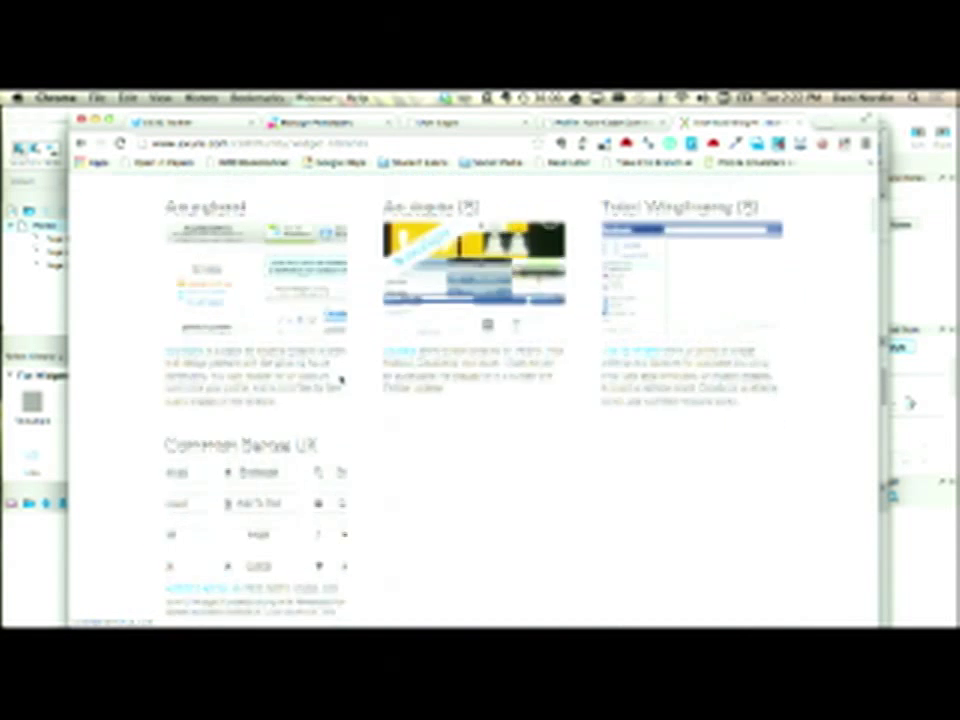
scroll(339, 379, down, 8)
scroll(339, 377, up, 5)
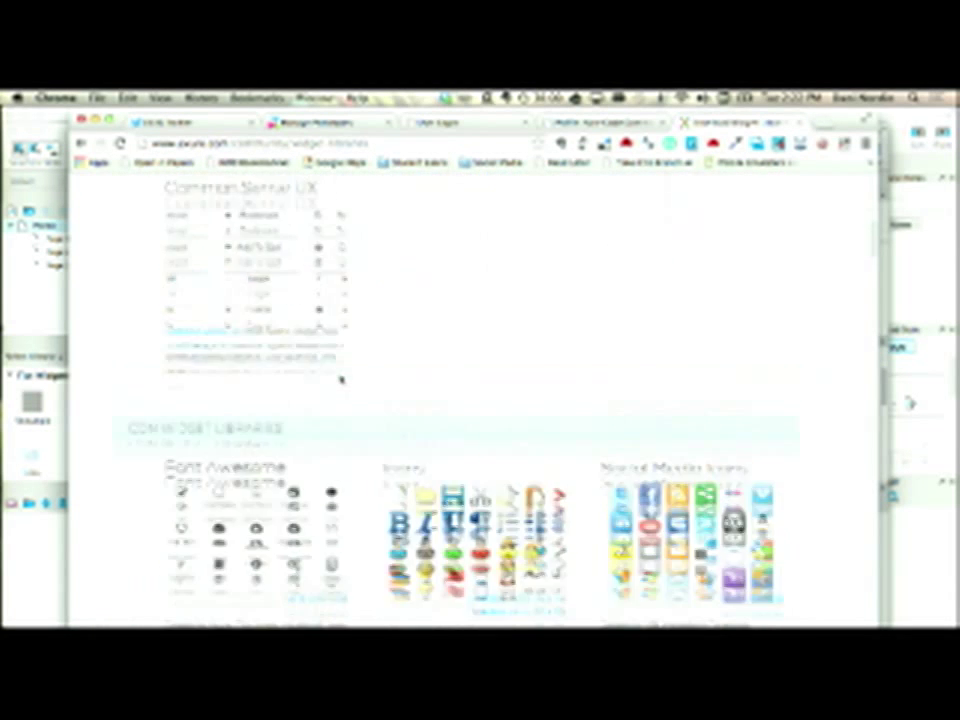
click(197, 387)
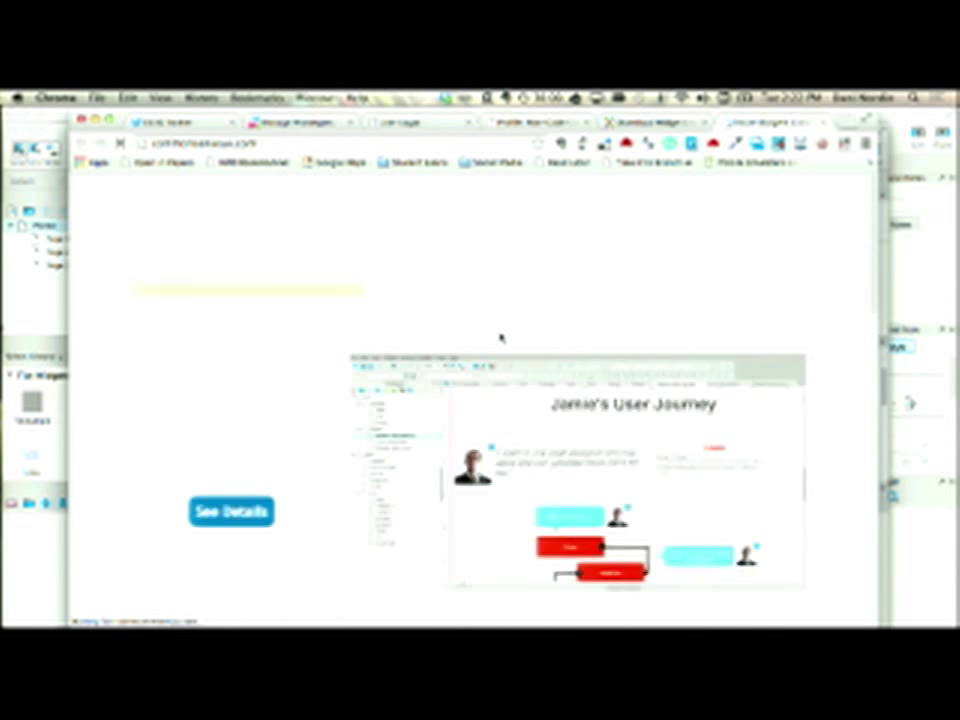
- Look over the widget and template bundles offered on the Common Sense UX home page
scroll(455, 245, down, 3)
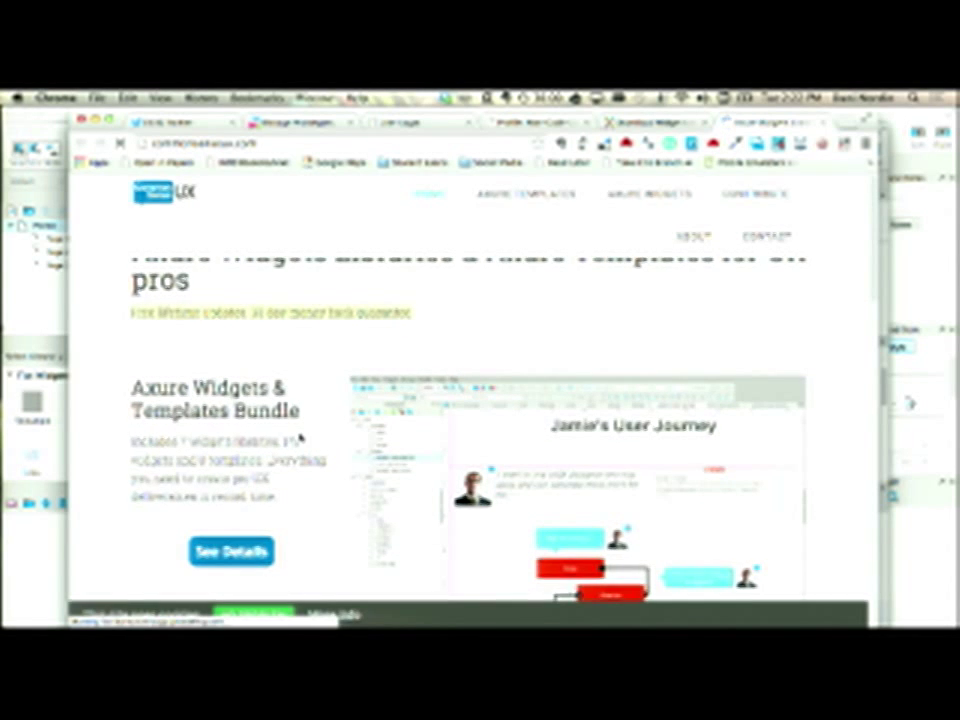
scroll(240, 562, down, 5)
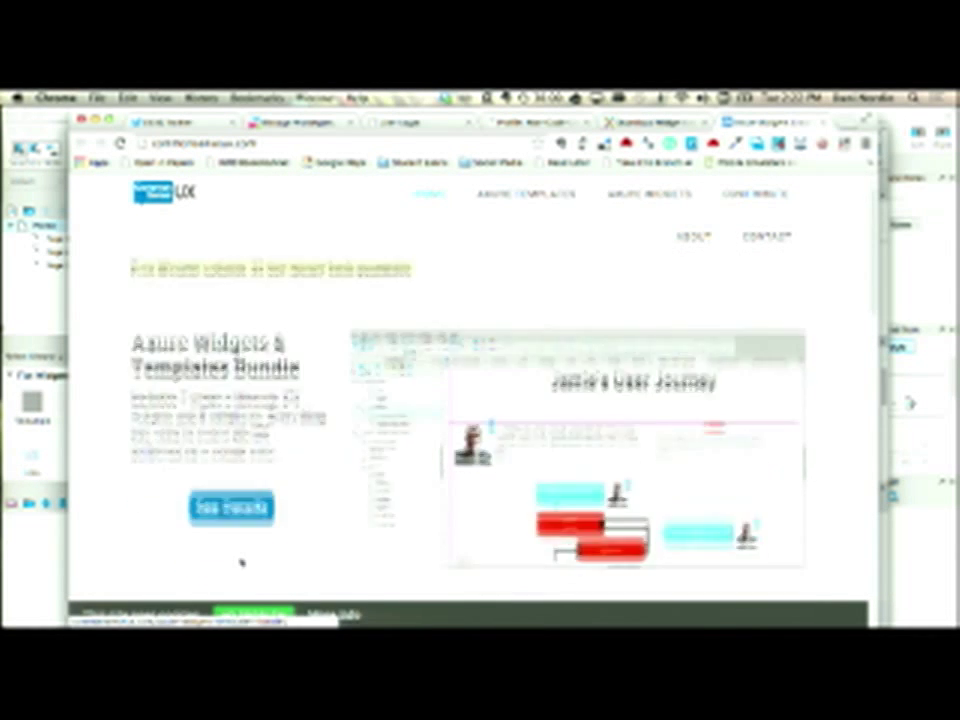
scroll(240, 562, down, 5)
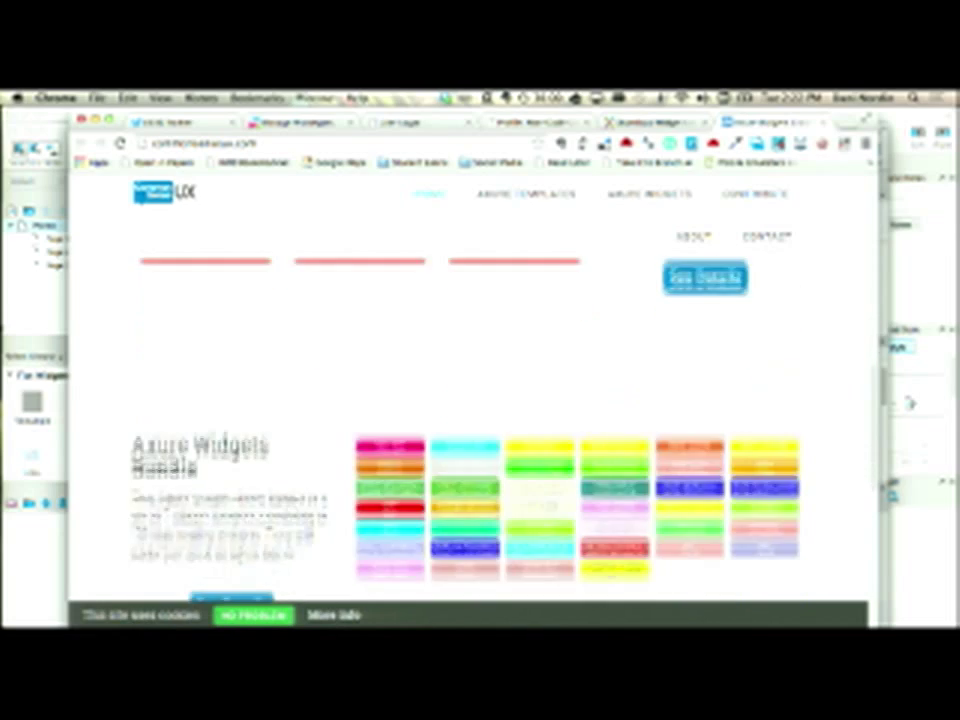
scroll(157, 277, down, 3)
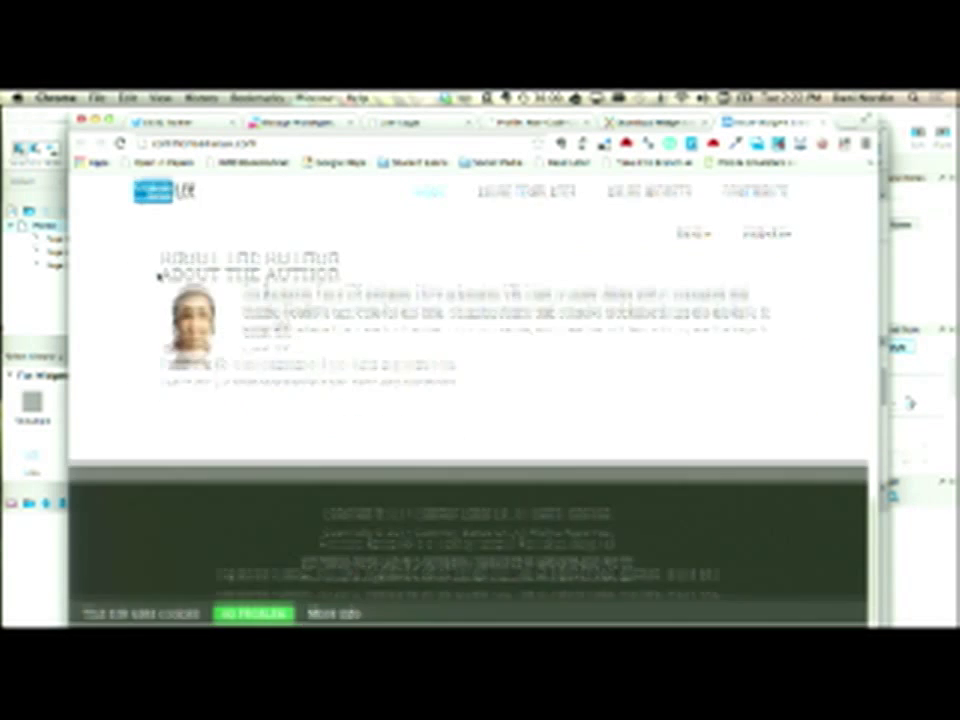
scroll(231, 497, up, 15)
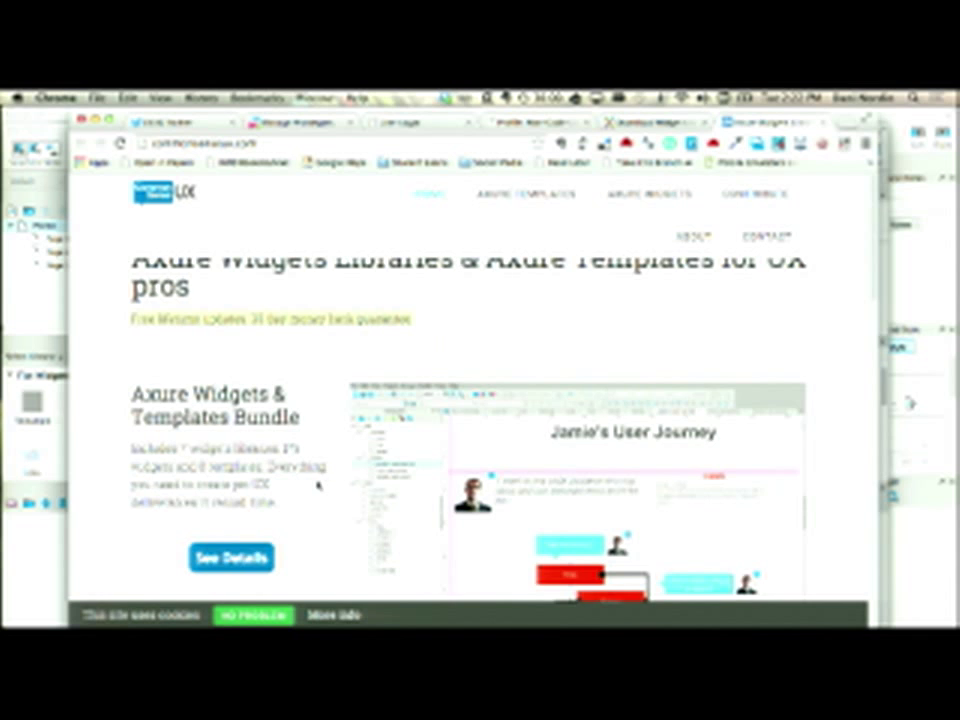
- View the details of the Axure Widgets & Templates Bundle and close the Common Sense UX page
scroll(318, 485, down, 1)
click(221, 523)
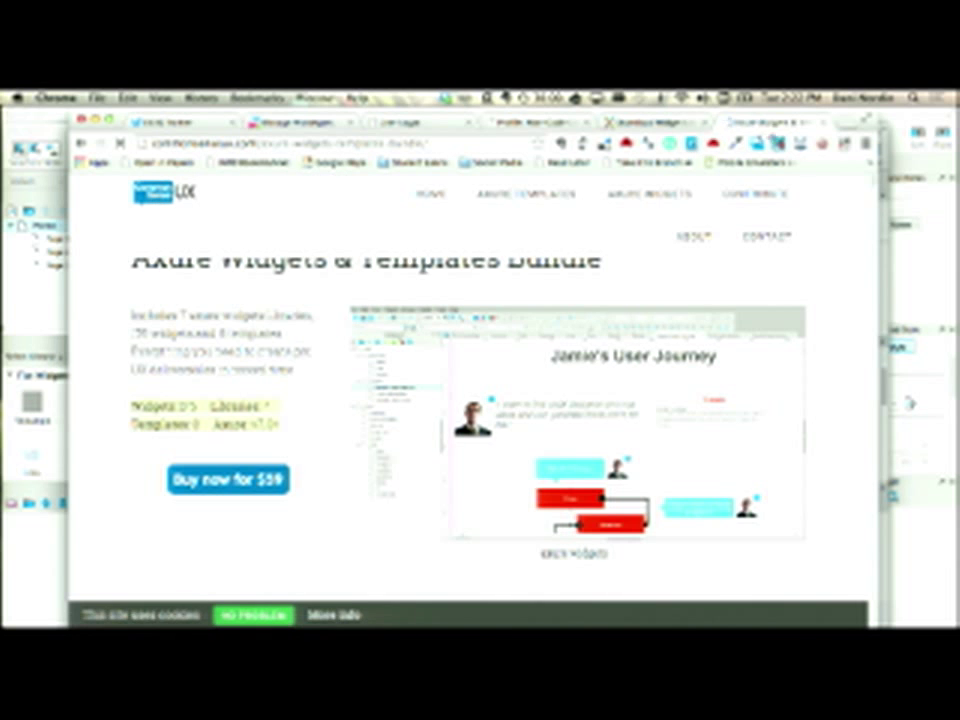
key(super+w)
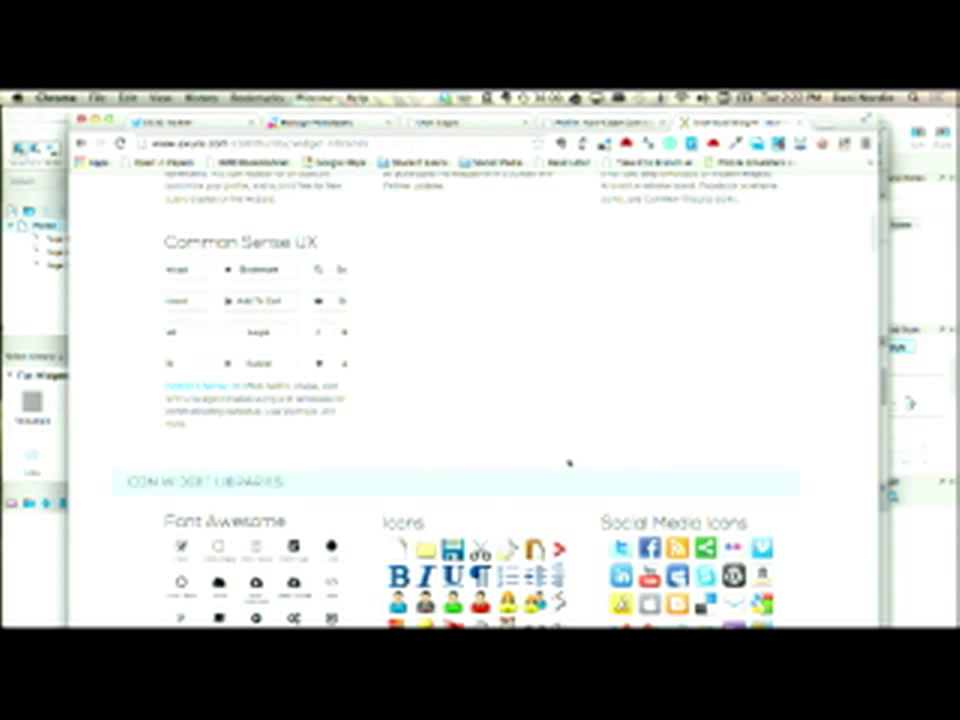
- Switch back to the untitled document in Axure RP and open the file chooser for loading a widget library
scroll(568, 463, down, 5)
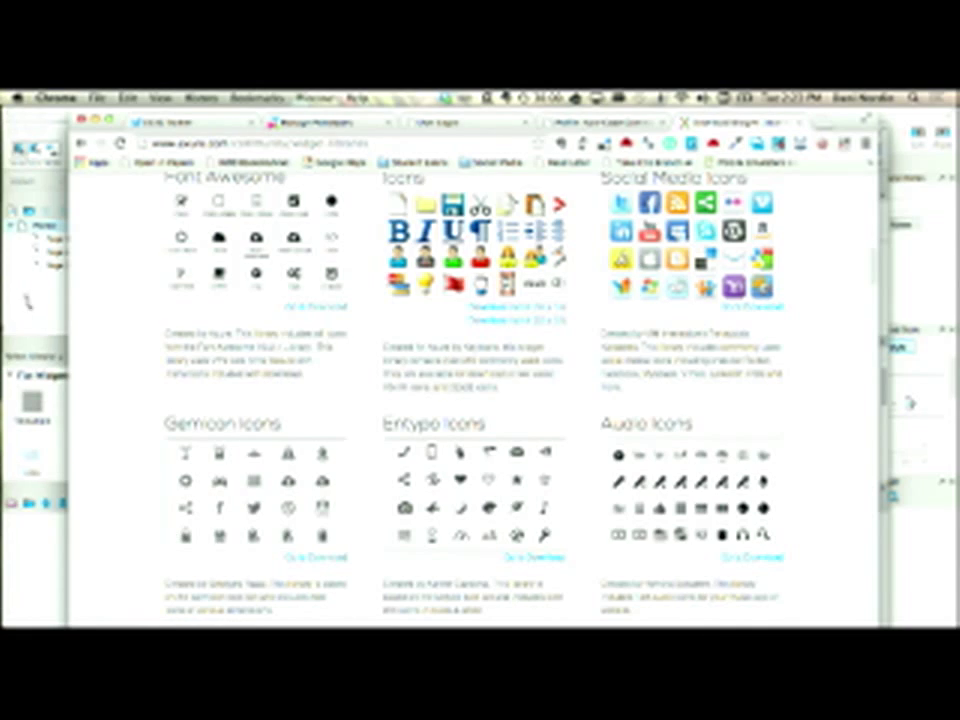
click(38, 325)
click(36, 355)
click(40, 455)
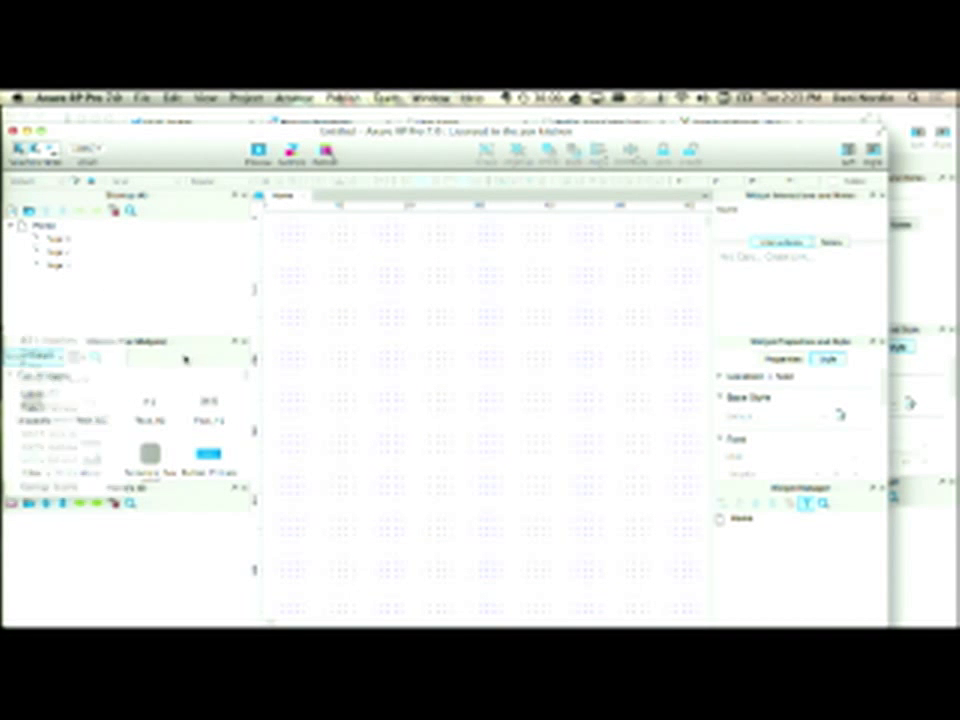
click(84, 362)
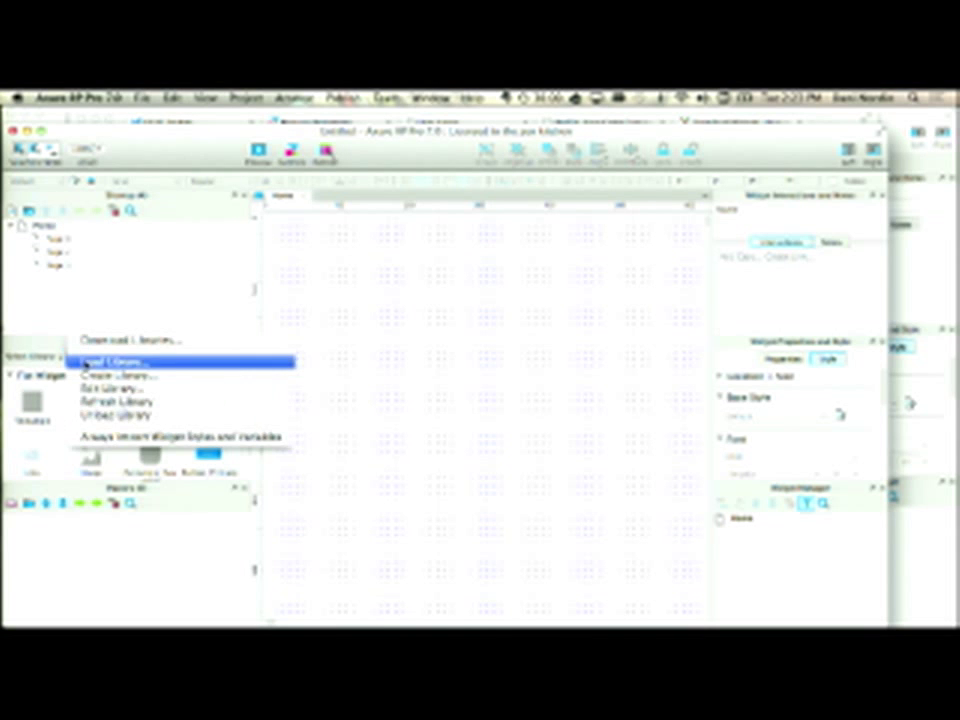
click(180, 364)
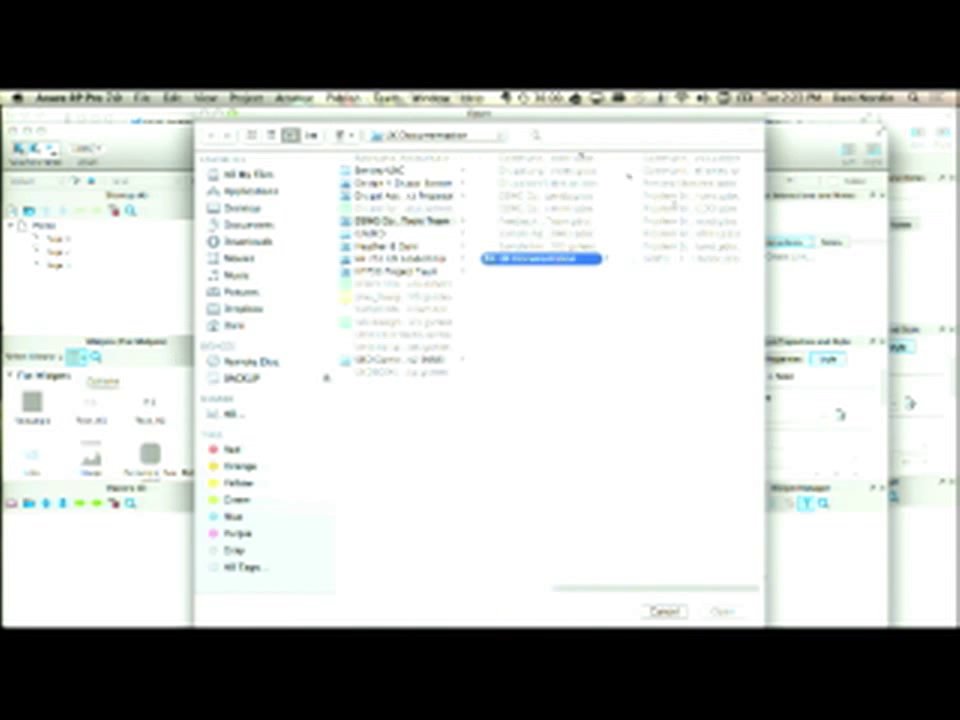
- Browse to the Axure Widgets folder inside the UX Templates folder in Dropbox
key(Left)
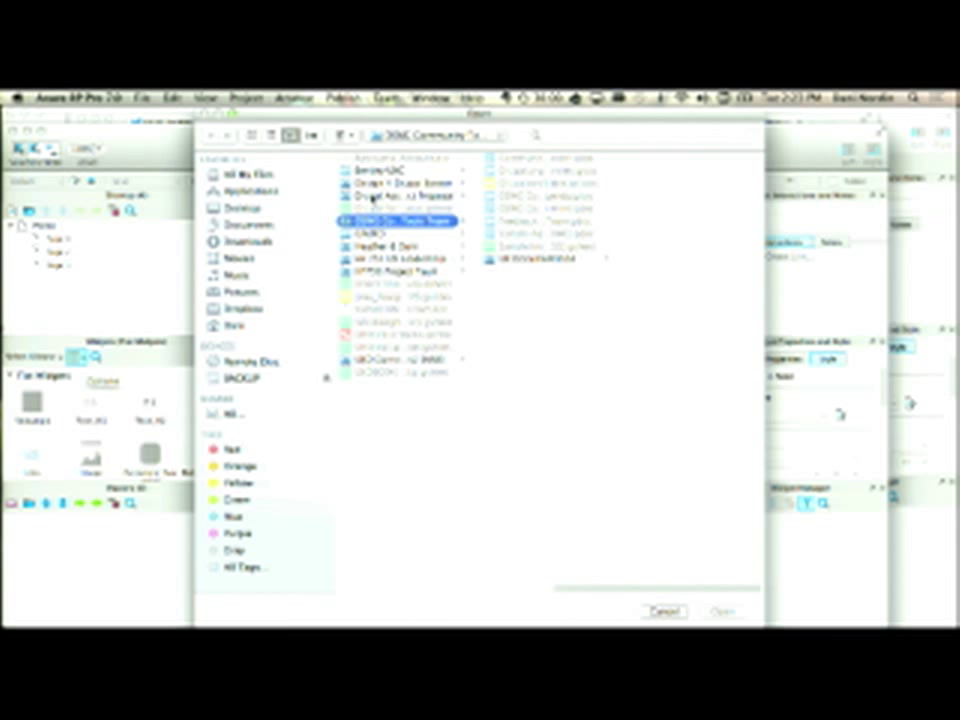
scroll(391, 210, left, 5)
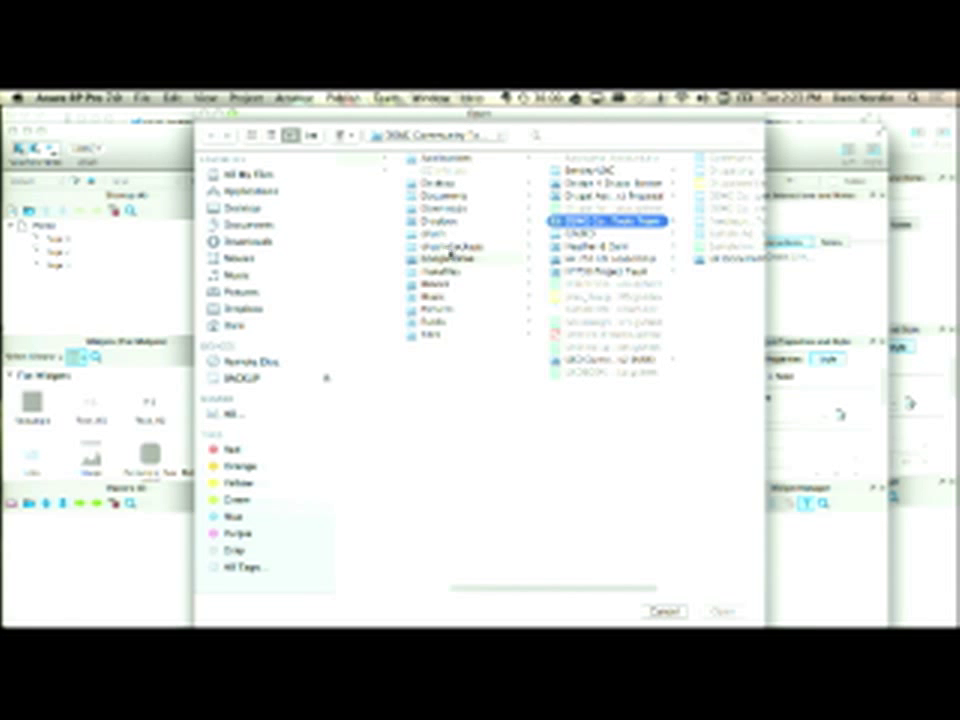
click(443, 222)
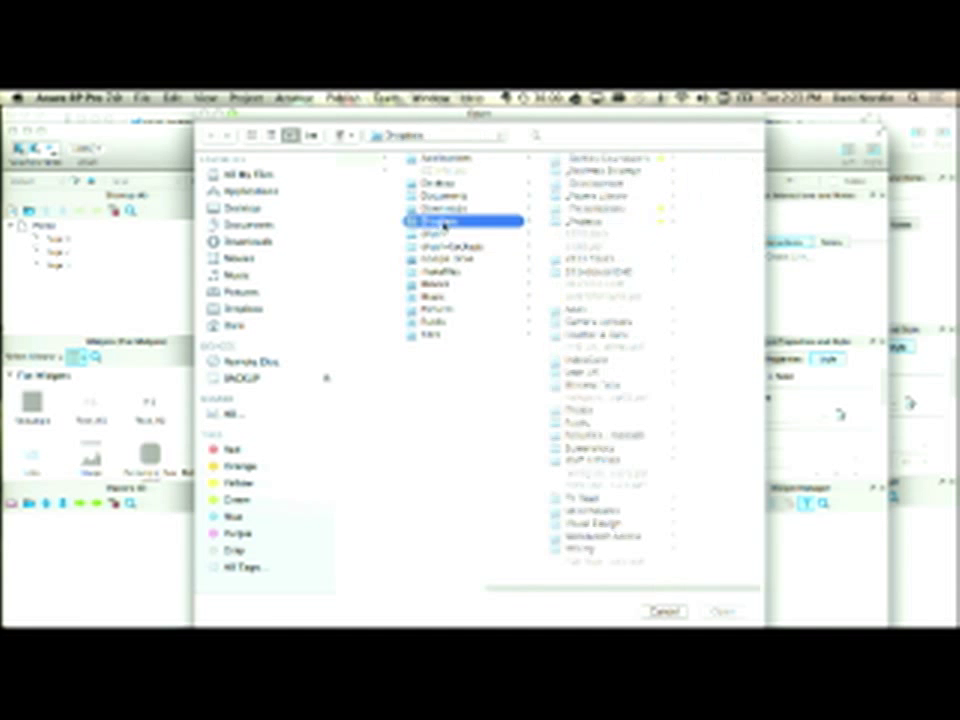
click(606, 512)
click(662, 160)
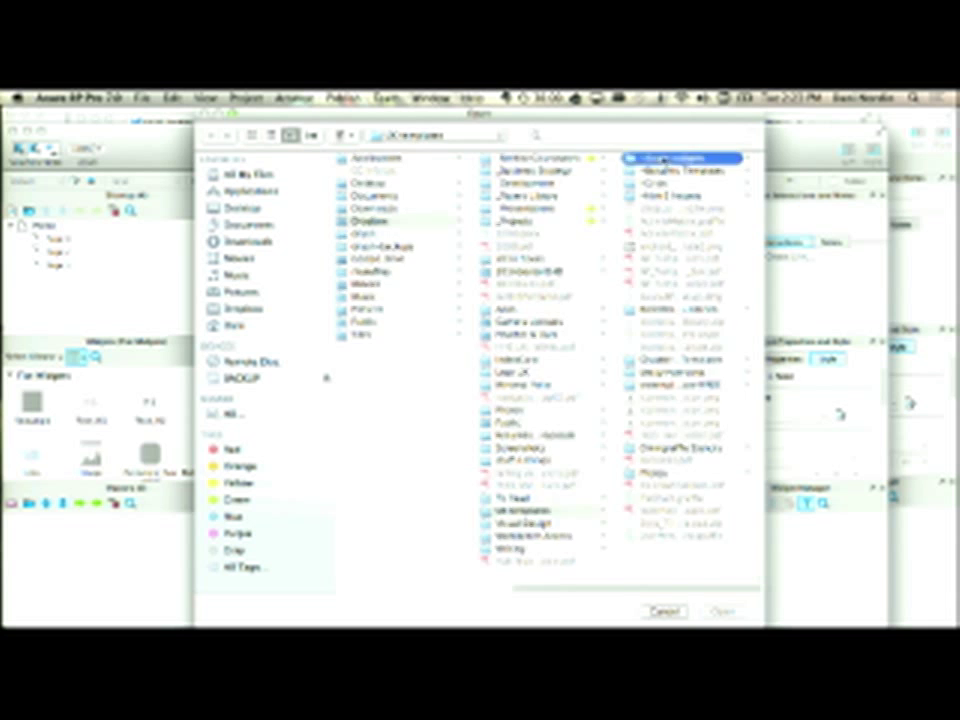
click(700, 159)
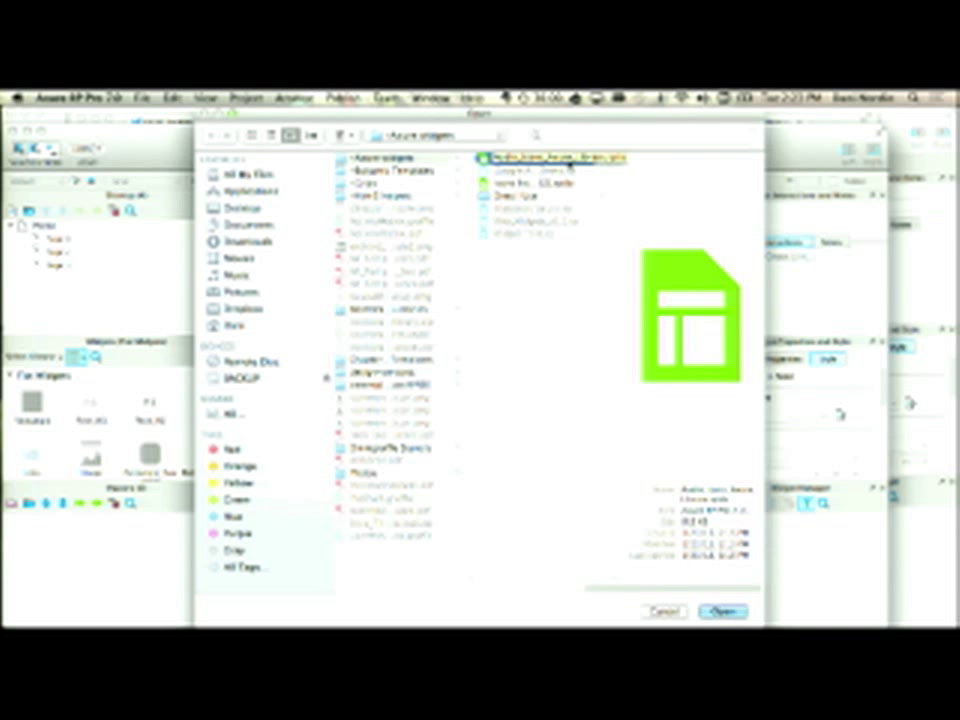
- Load the slider widget library from the Ones I Use folder
click(533, 197)
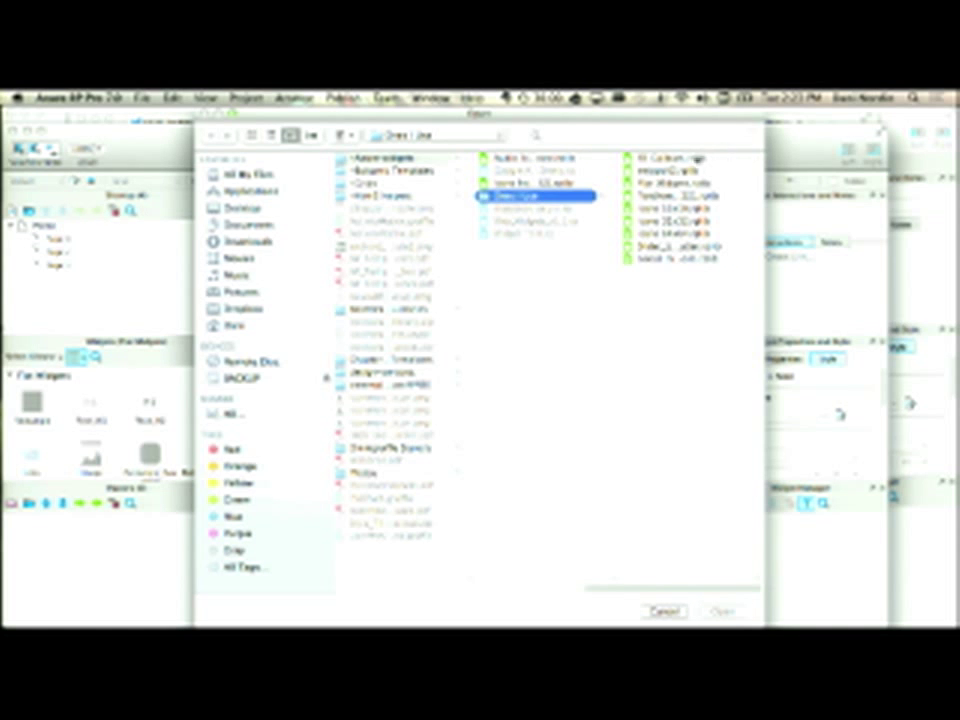
click(690, 183)
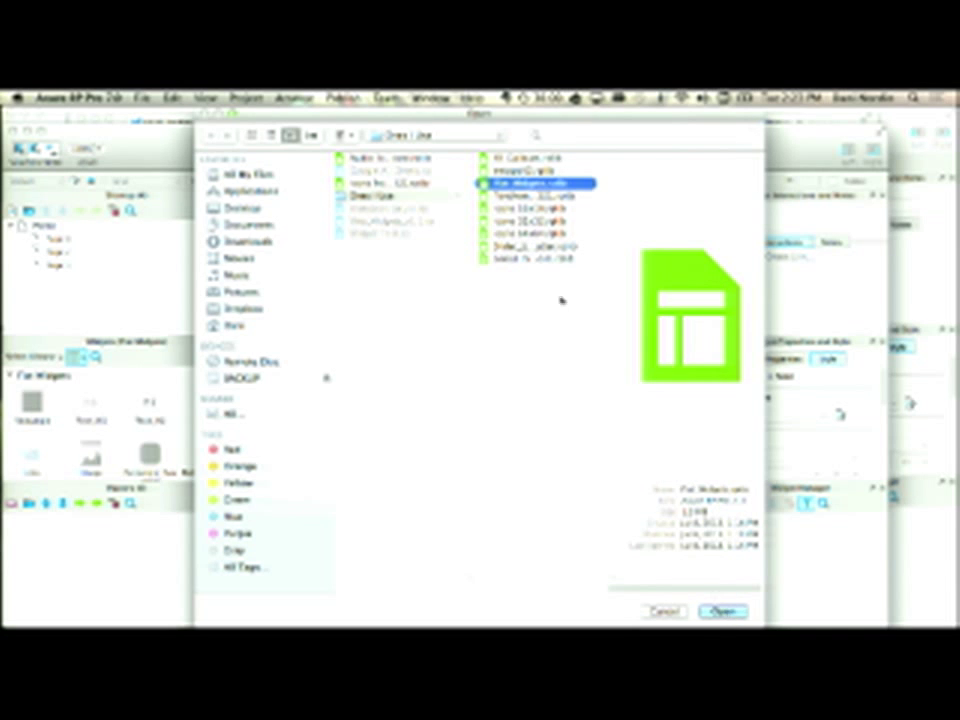
click(559, 247)
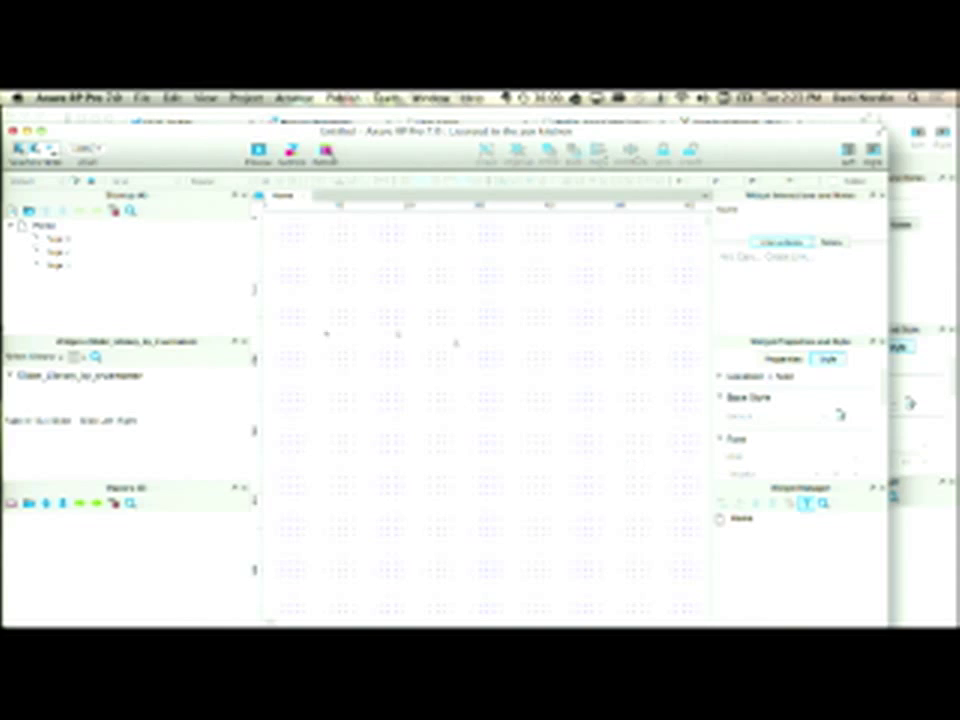
- Place the Fade In-Out Slider widget from the loaded slider library on the Home page
drag(470, 464, 326, 336)
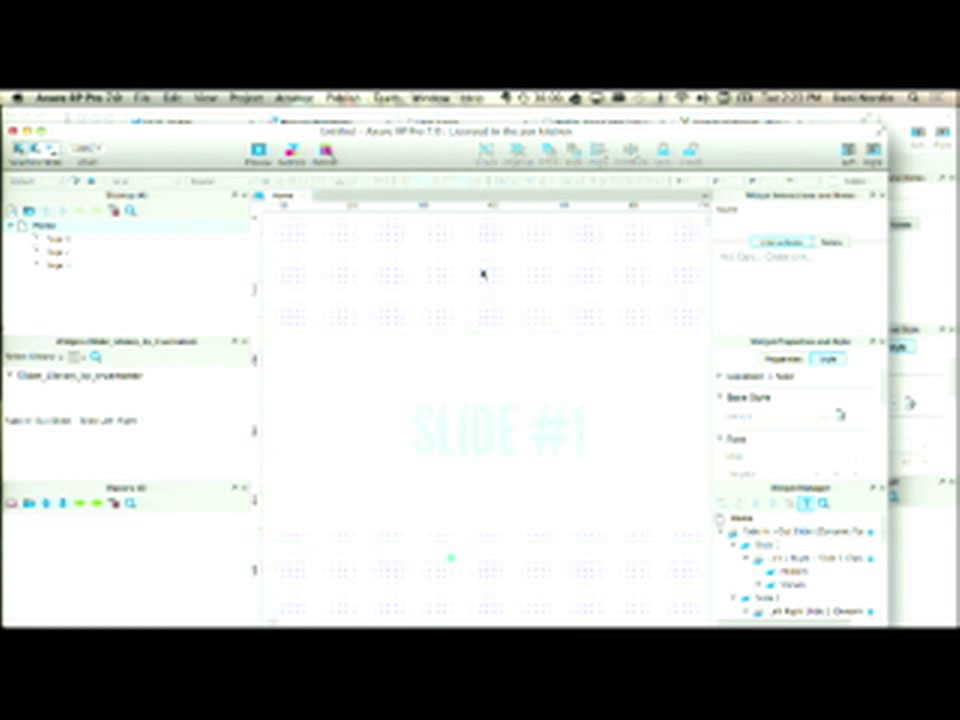
key(super+minus)
click(439, 379)
click(586, 272)
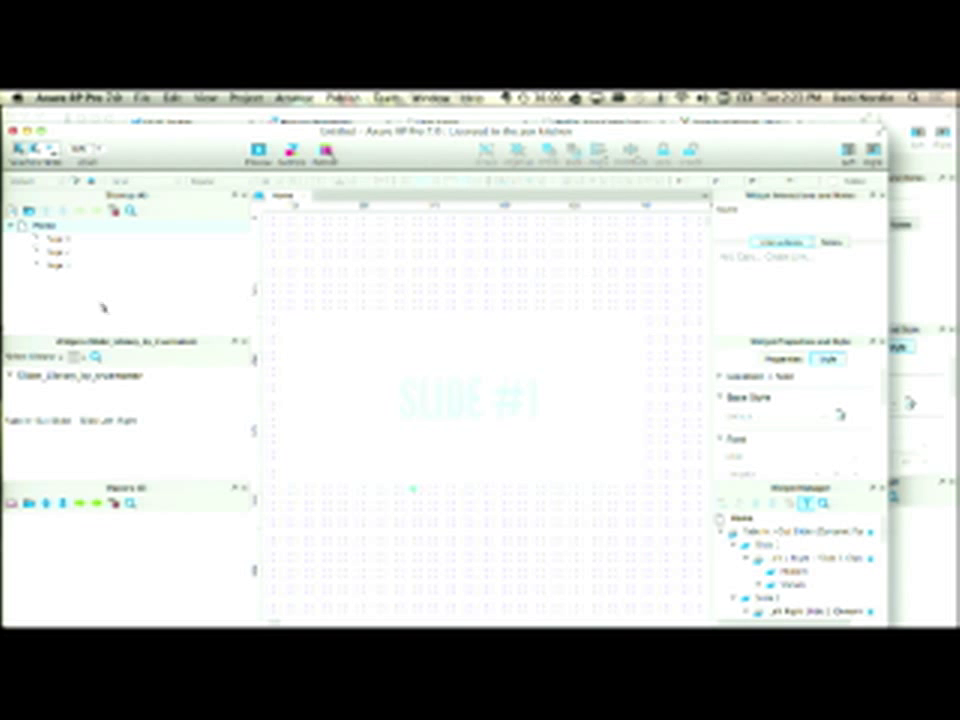
- Keep the slider library selected and move the Fade In-Out Slider slightly lower on the Home page
click(35, 356)
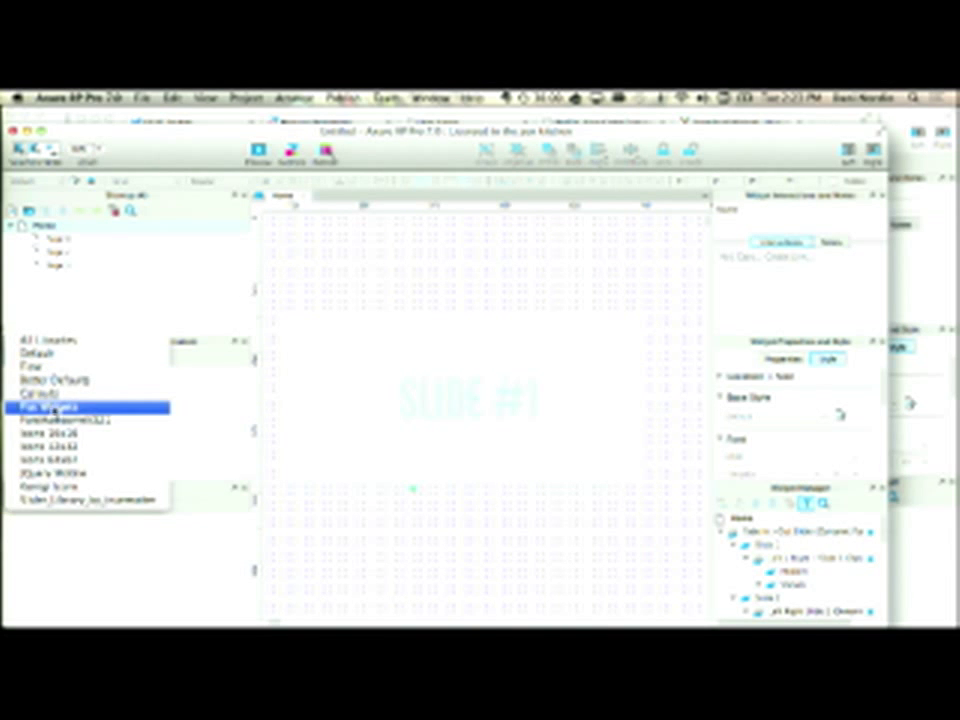
click(88, 499)
click(332, 373)
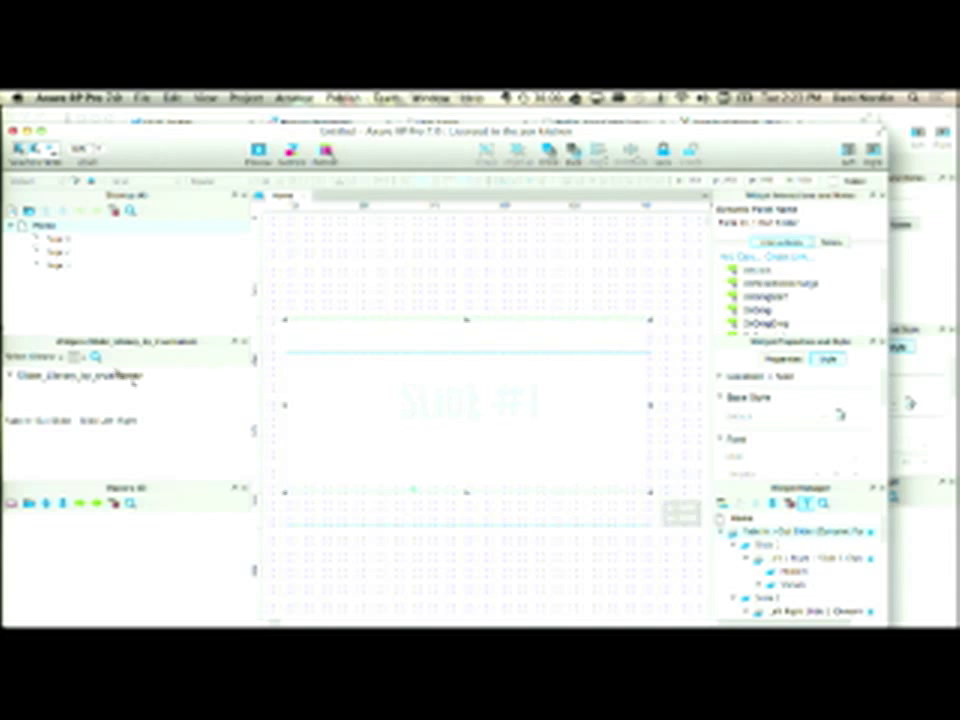
- Switch to the Flat Widgets library and place a rectangle at the page's upper-left corner, stretched into a wide header band above the slider
click(35, 356)
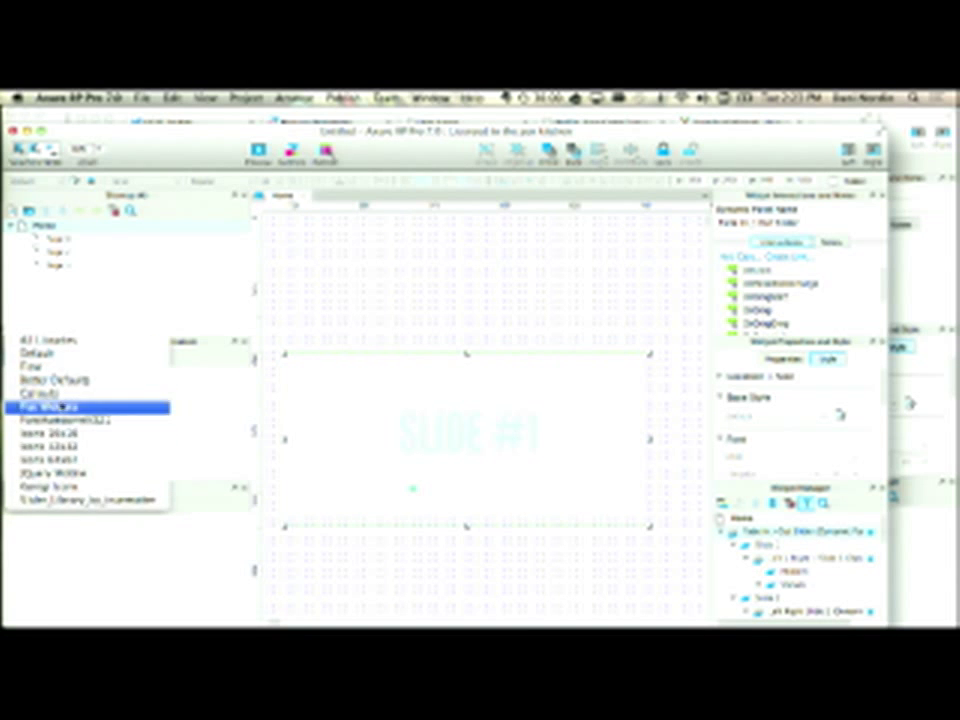
click(48, 407)
drag(35, 423, 263, 215)
drag(343, 292, 739, 316)
drag(548, 312, 621, 303)
click(575, 408)
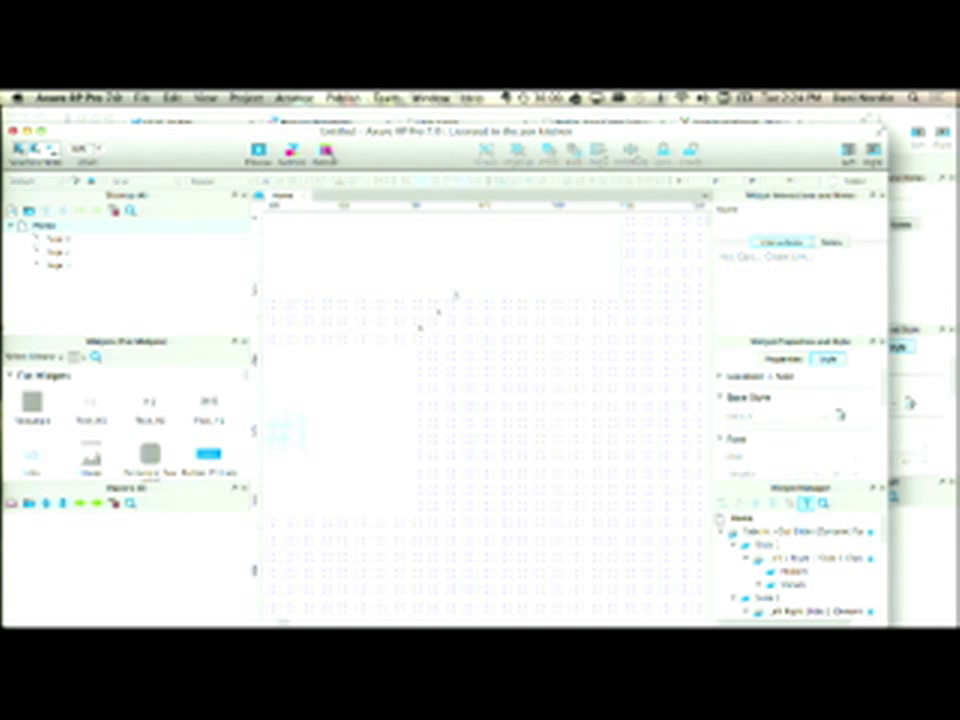
- Create a custom widget style named Blue Box in the Widget Style Editor, starting from the header rectangle's base style
click(481, 265)
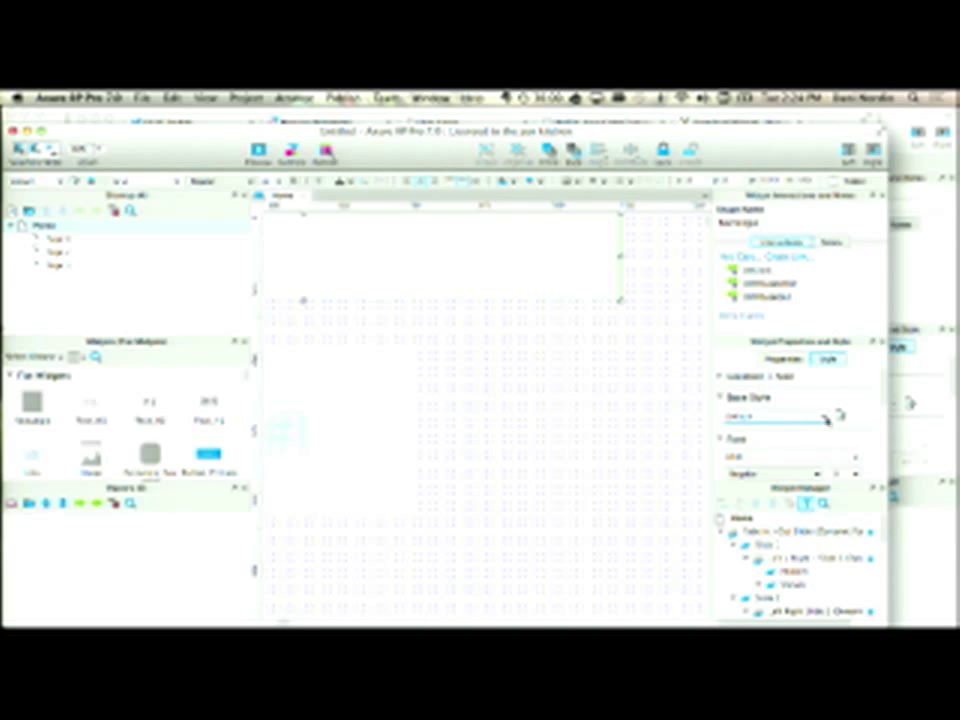
click(826, 417)
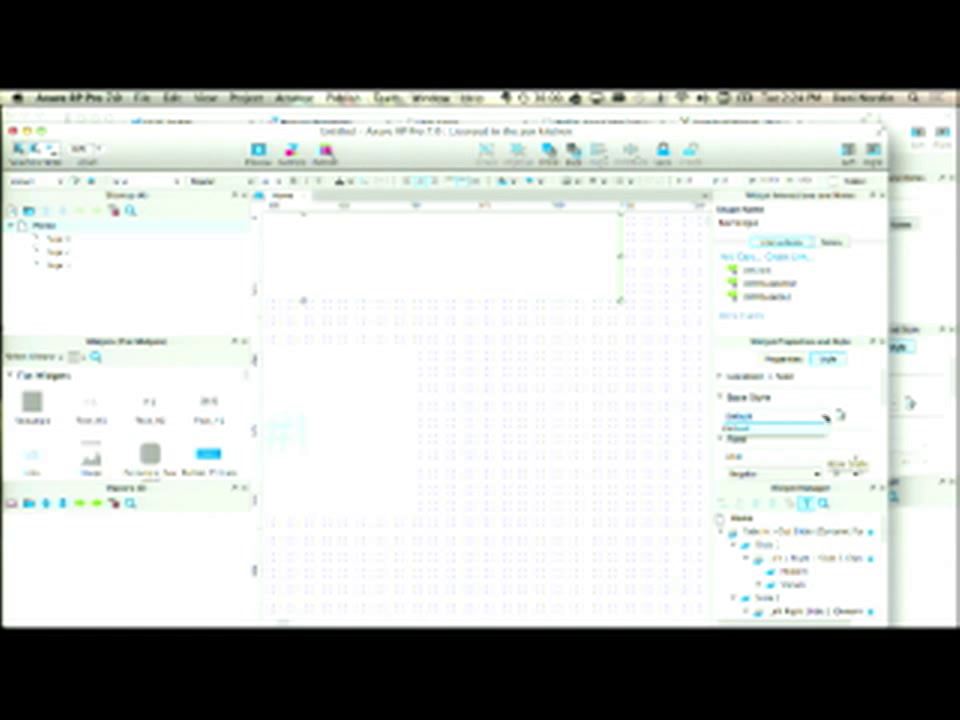
click(840, 415)
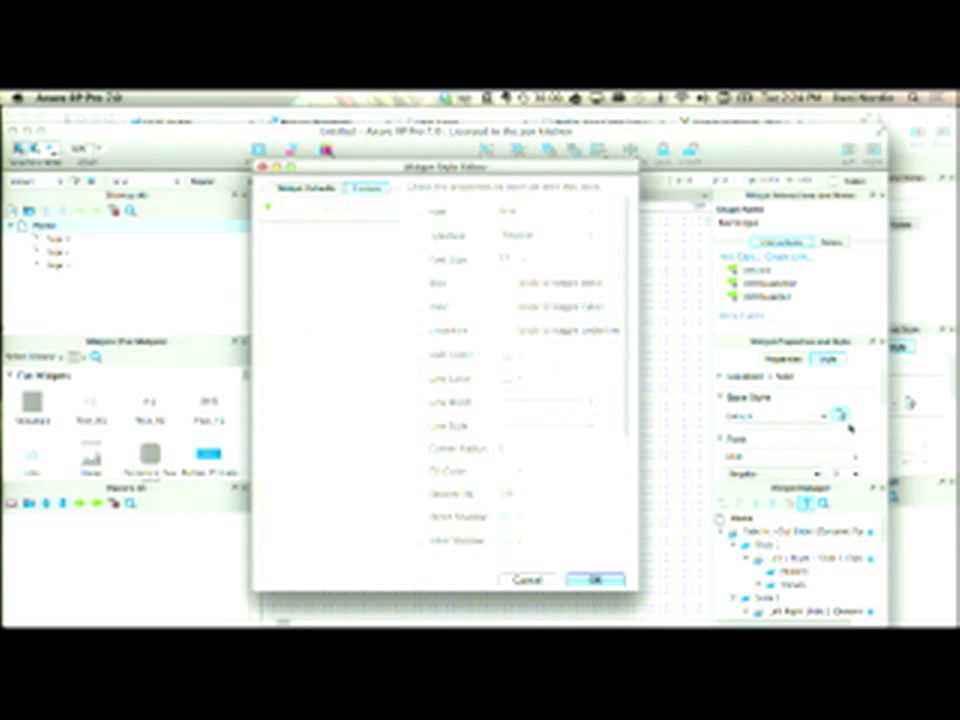
click(322, 189)
click(366, 188)
click(268, 206)
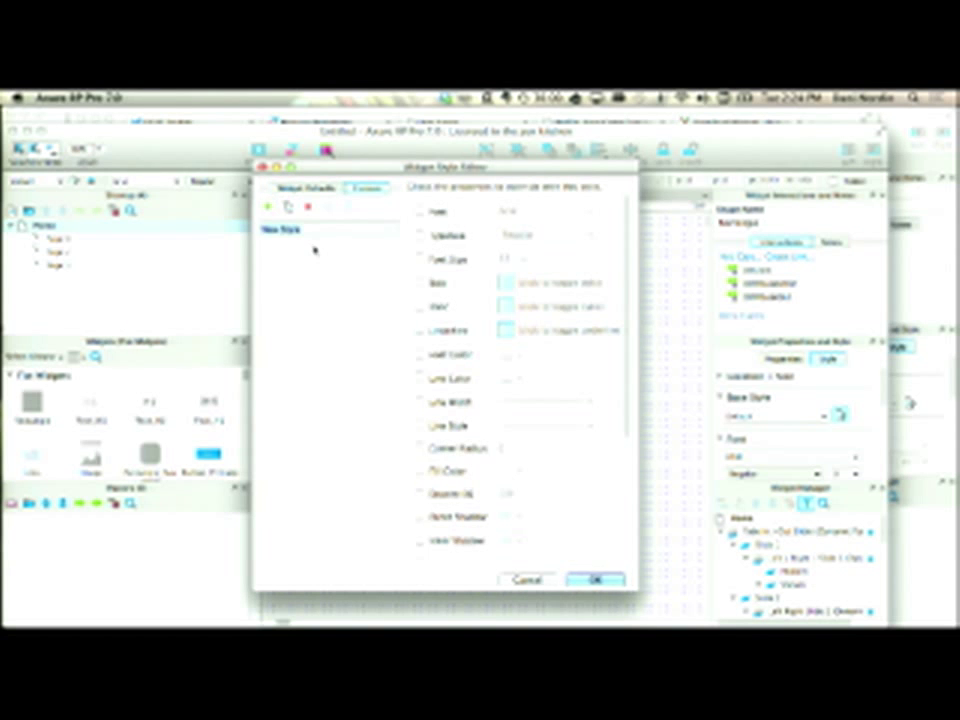
text(Blue Box)
- Give the Blue Box style a linear gradient fill from teal-blue to bright blue and save the style
click(421, 472)
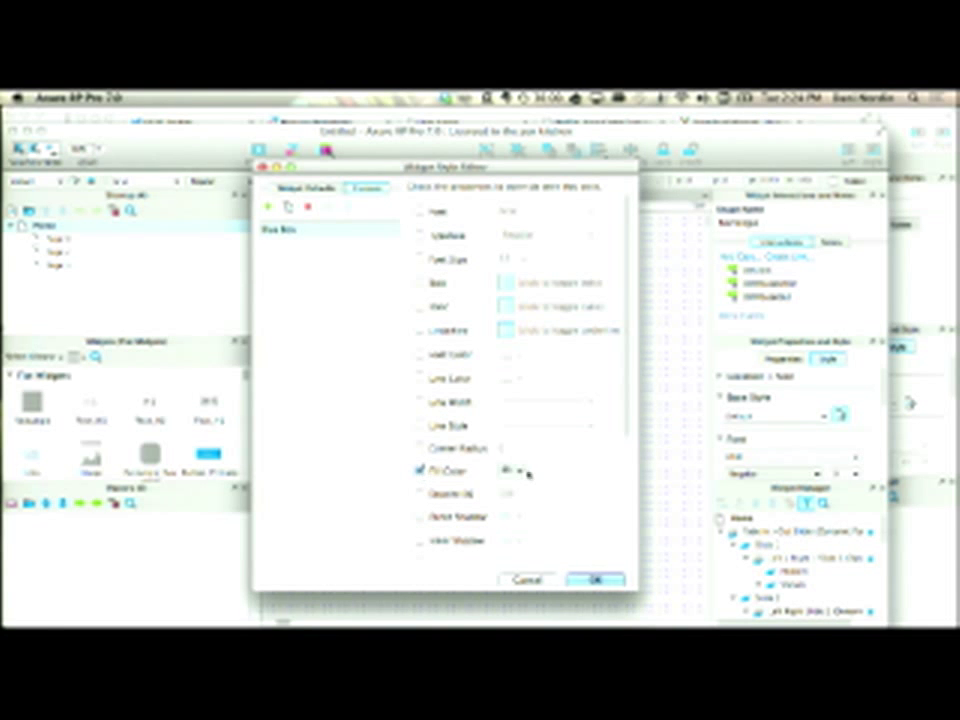
click(516, 471)
click(589, 455)
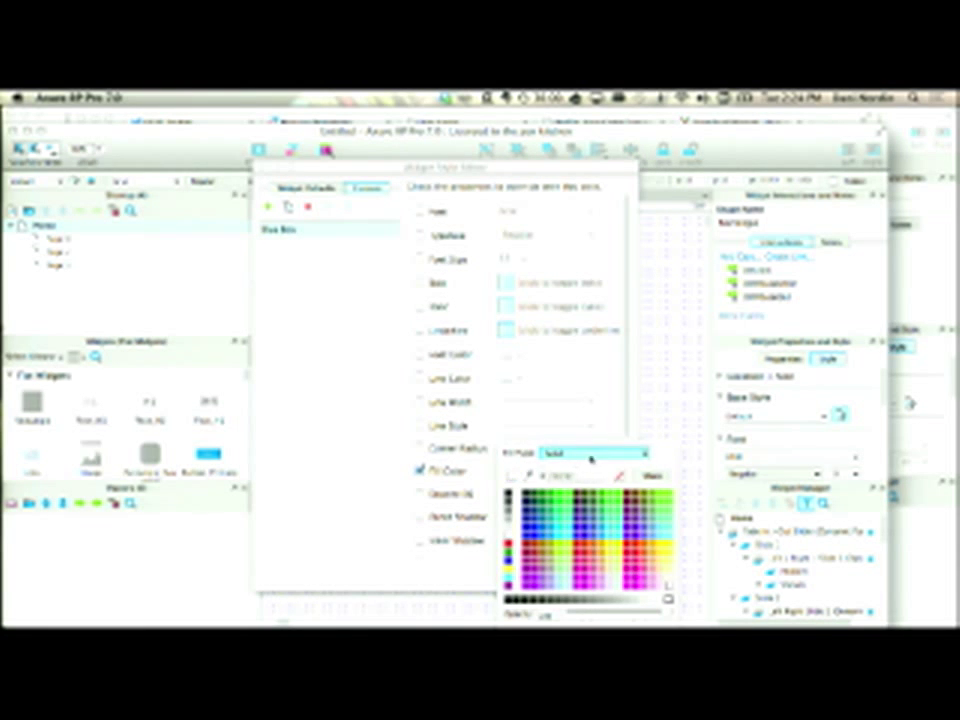
click(589, 466)
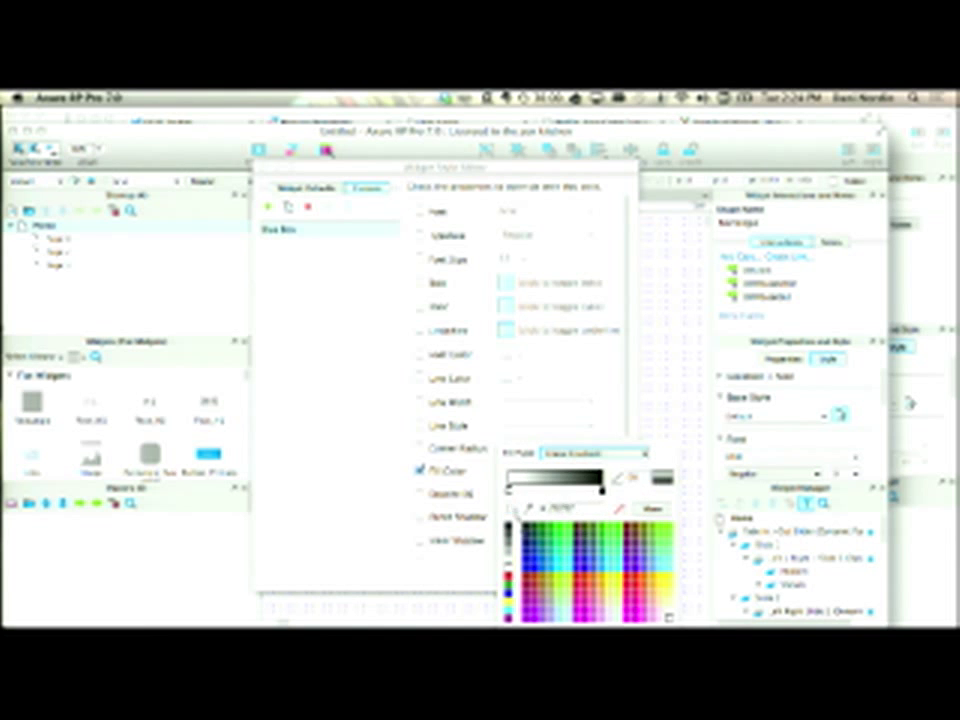
click(545, 555)
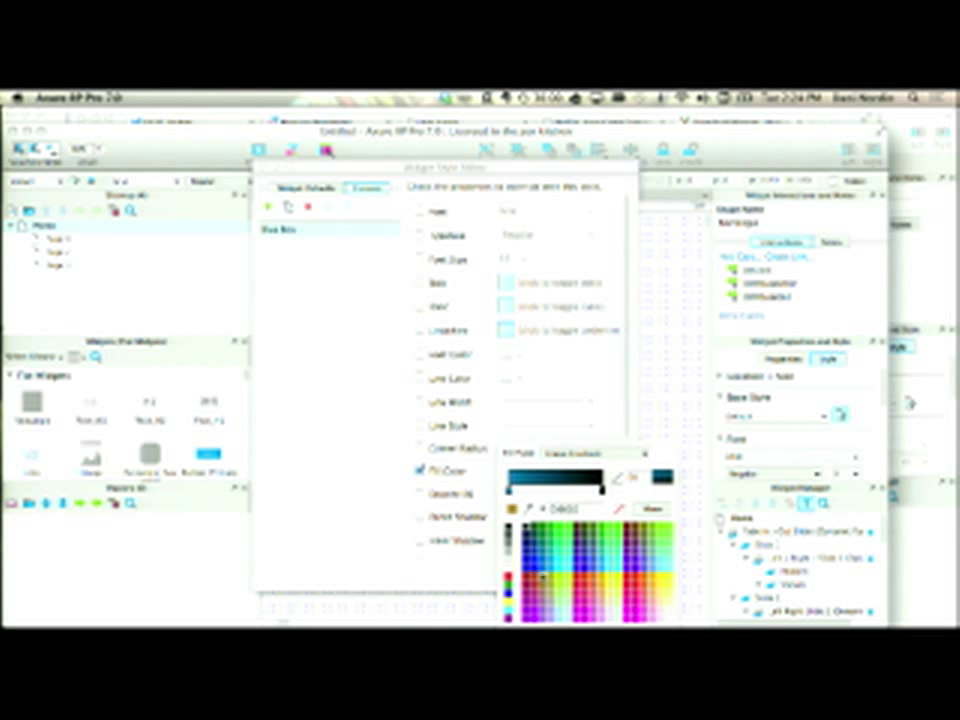
click(631, 528)
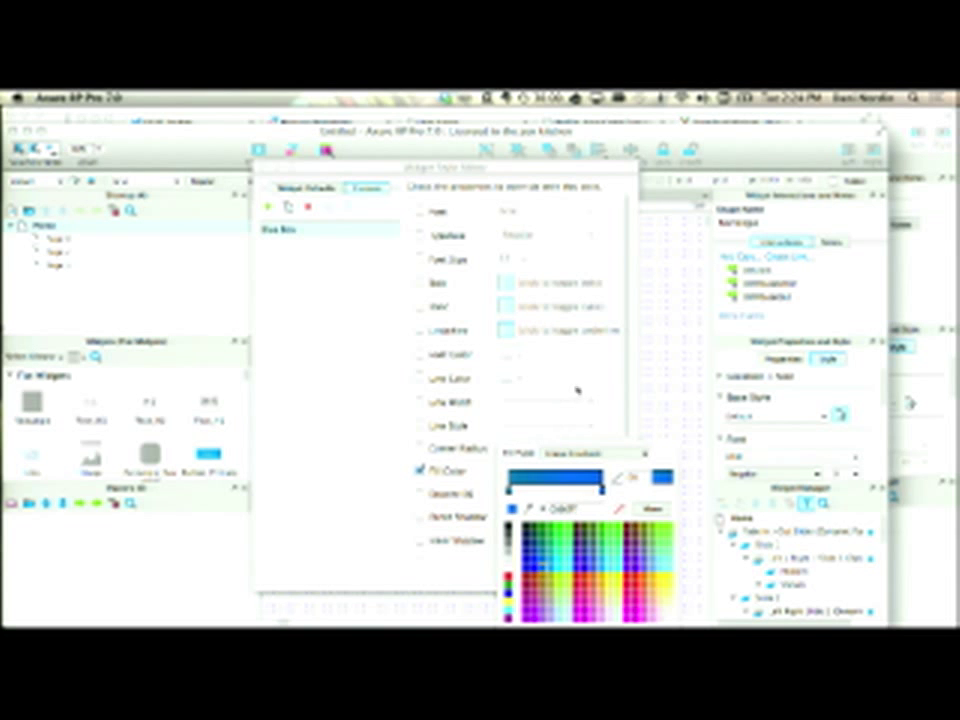
drag(572, 170, 484, 114)
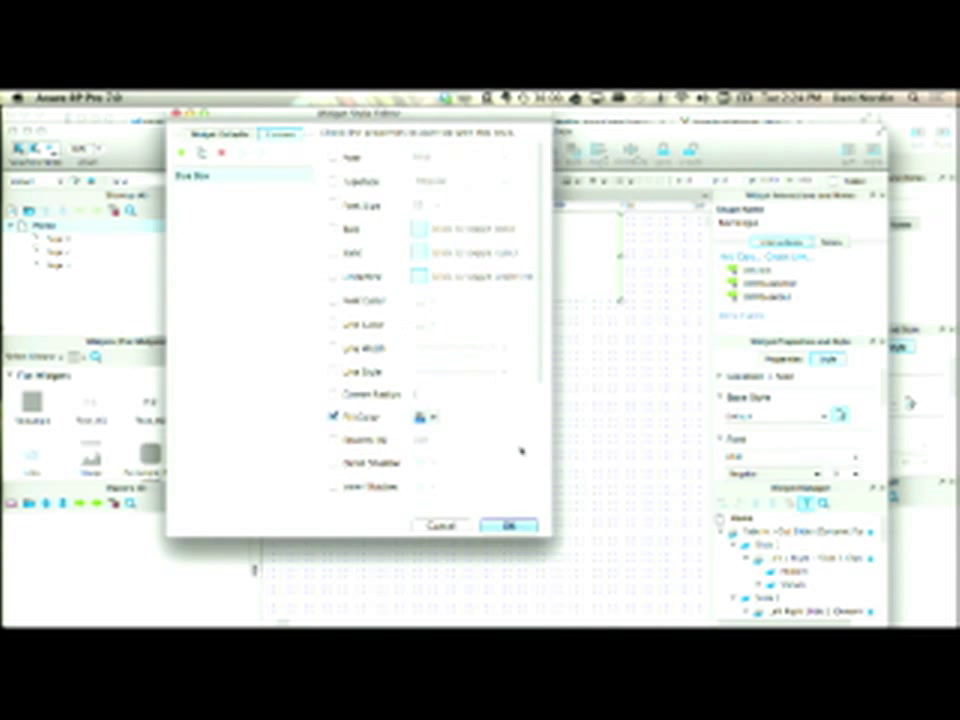
click(507, 524)
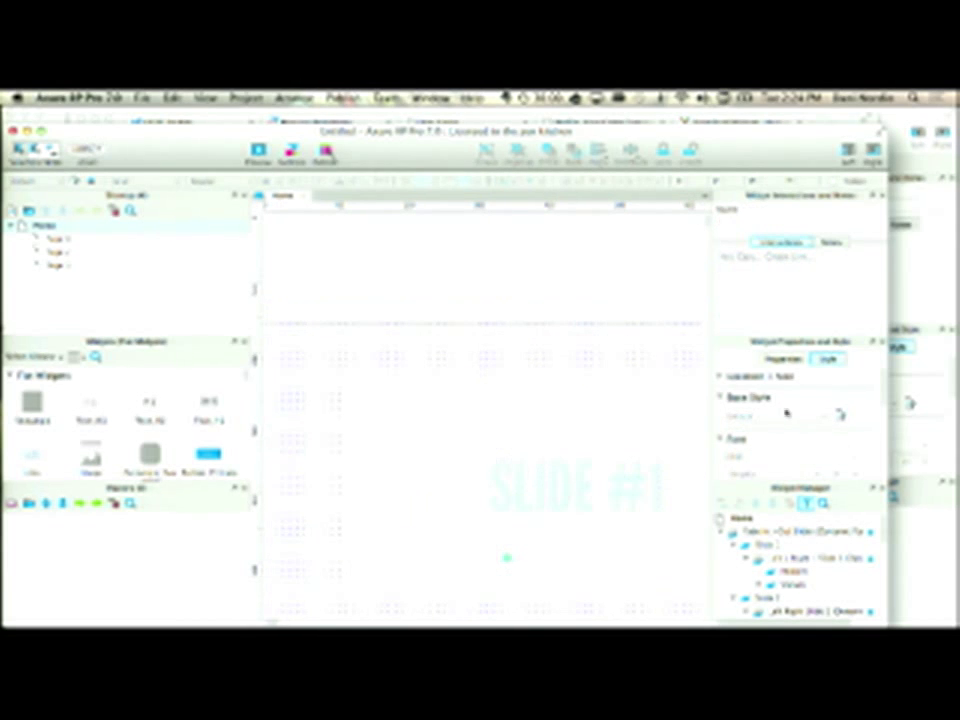
- Apply the Blue Box style to the header rectangle above the slider
click(600, 298)
click(821, 417)
click(793, 439)
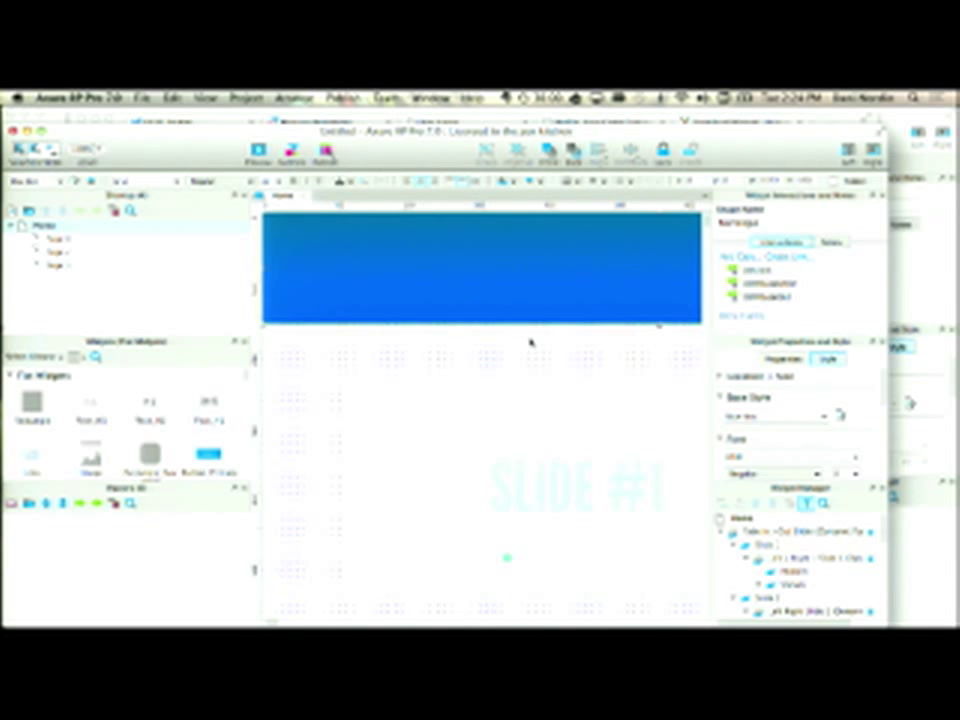
click(426, 346)
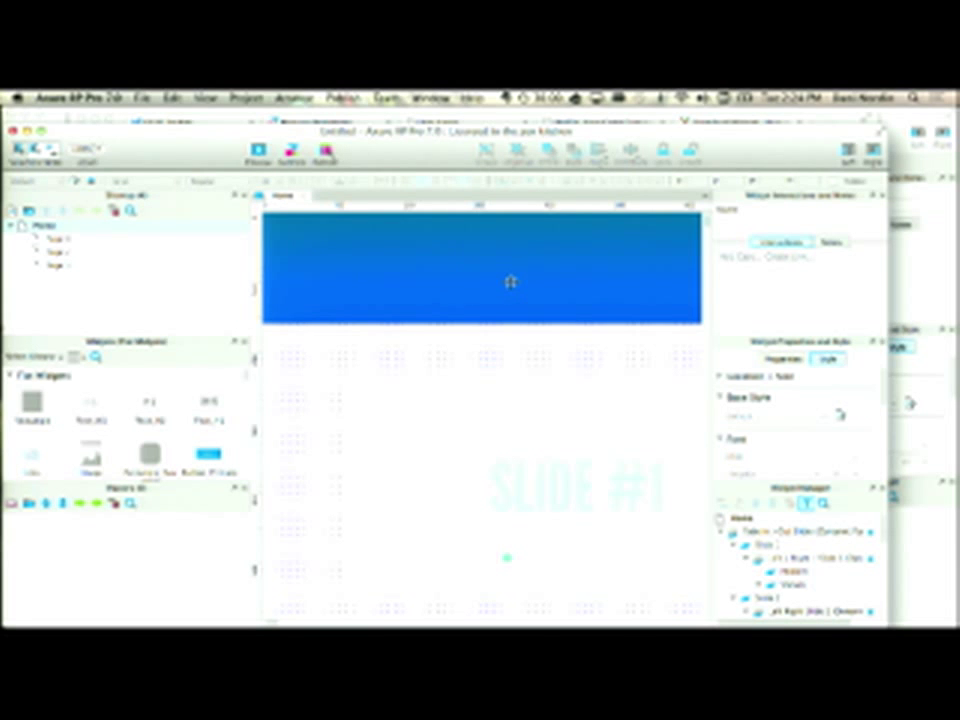
key(super+minus)
key(super+plus)
drag(342, 628, 342, 482)
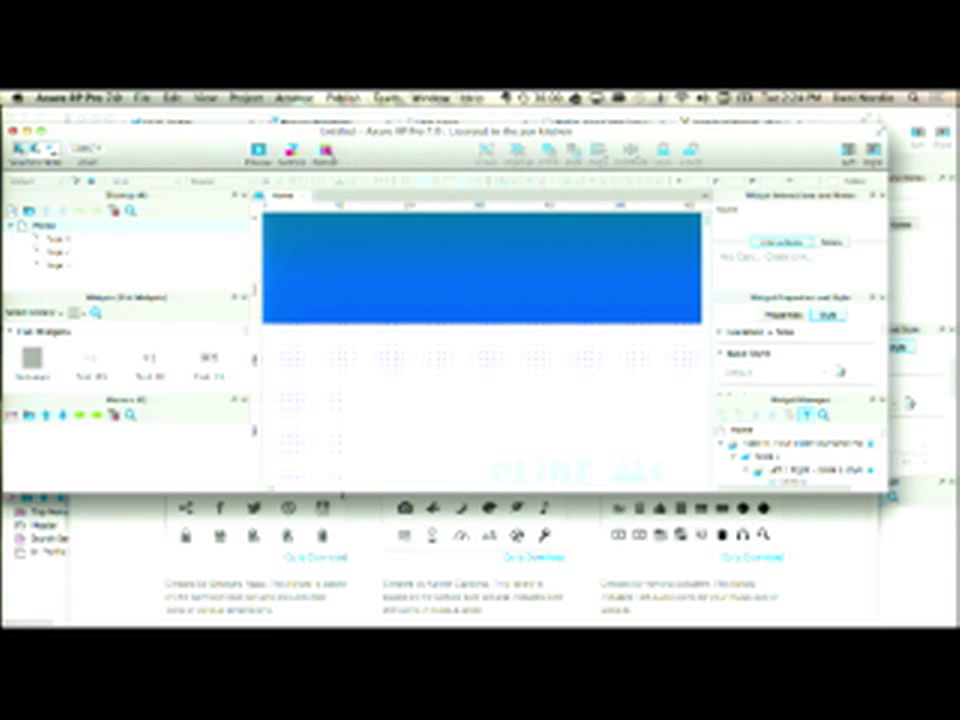
drag(338, 621, 338, 627)
- Review the available publishing, view, arrangement, team and project commands, and inspect the Page Notes Fields settings
click(342, 97)
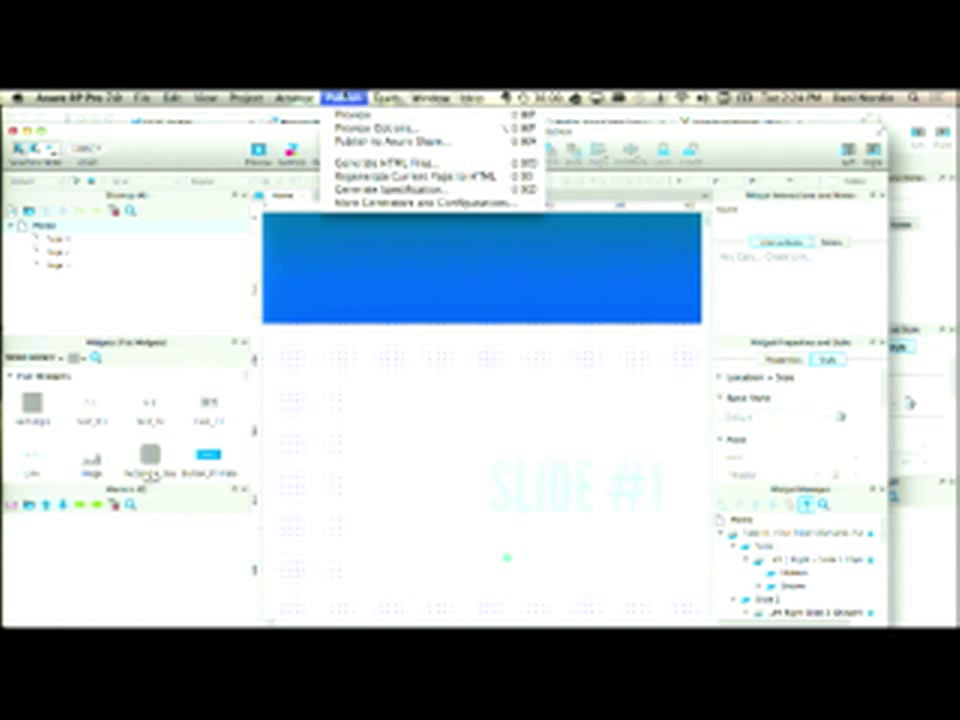
mouse_move(205, 97)
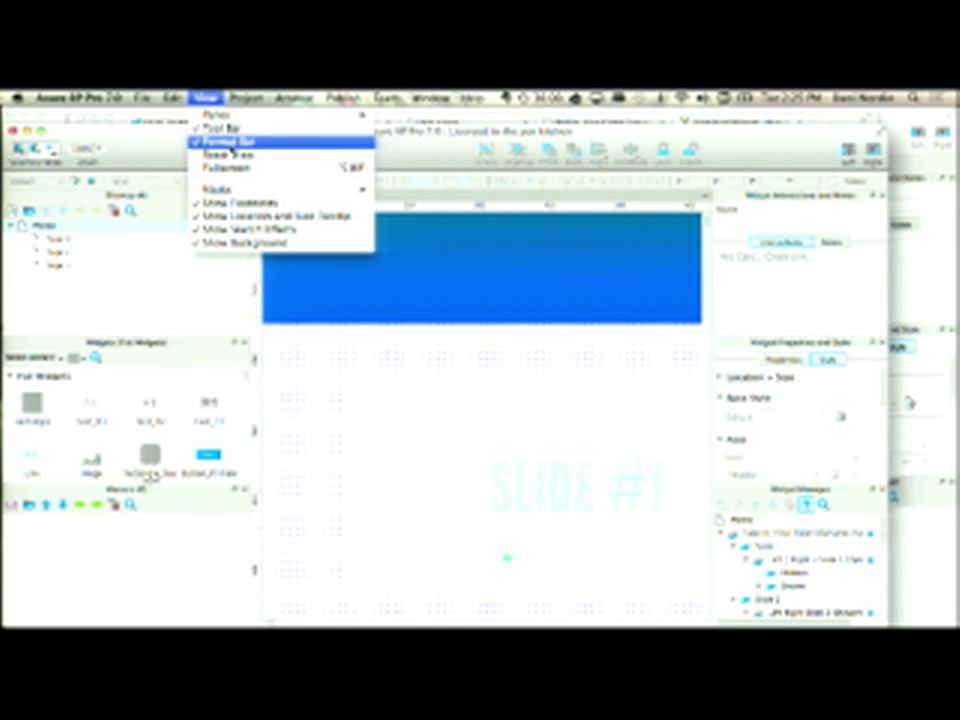
mouse_move(225, 114)
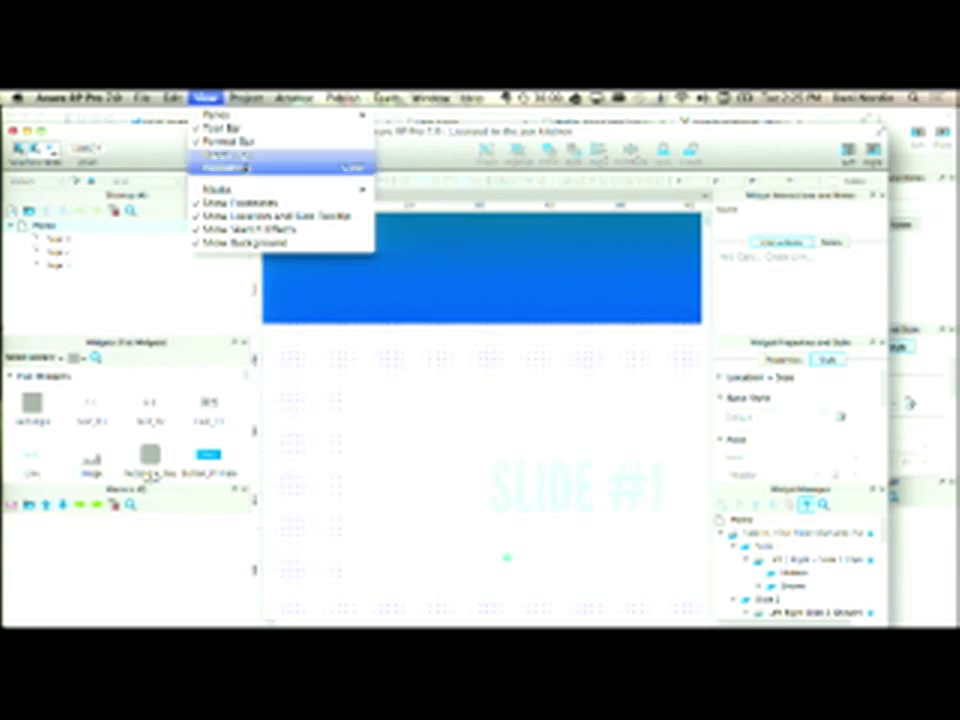
mouse_move(143, 97)
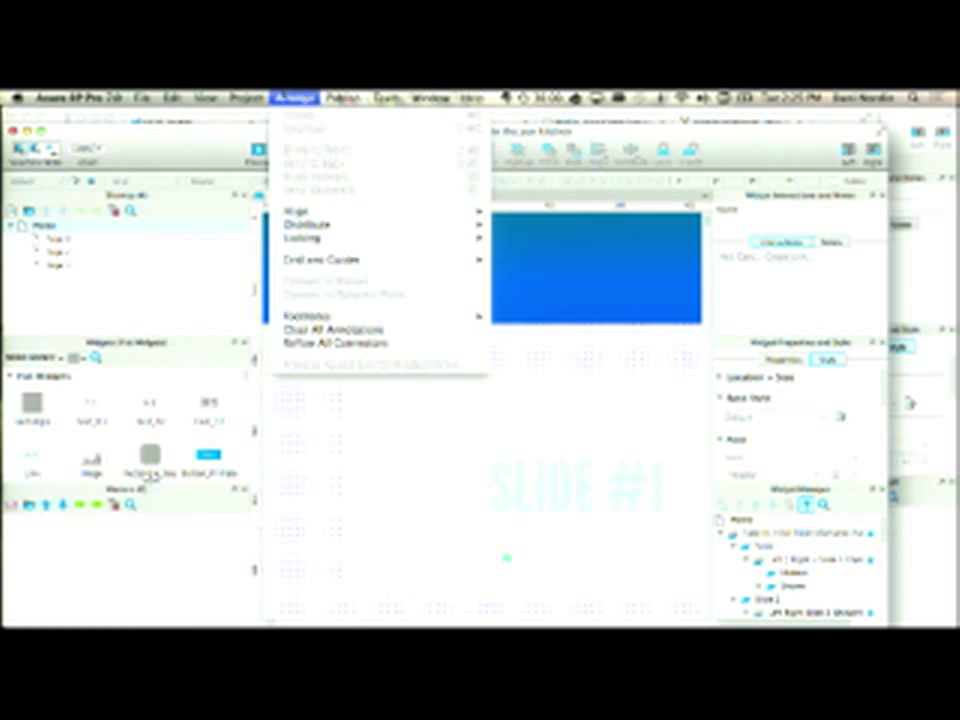
mouse_move(430, 97)
mouse_move(387, 97)
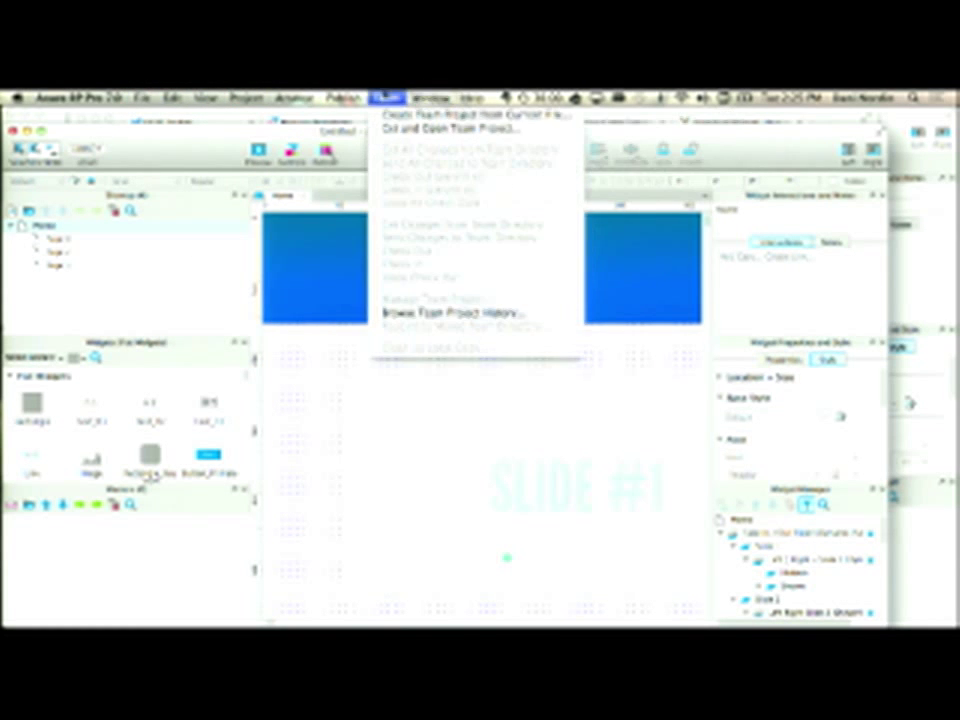
mouse_move(246, 97)
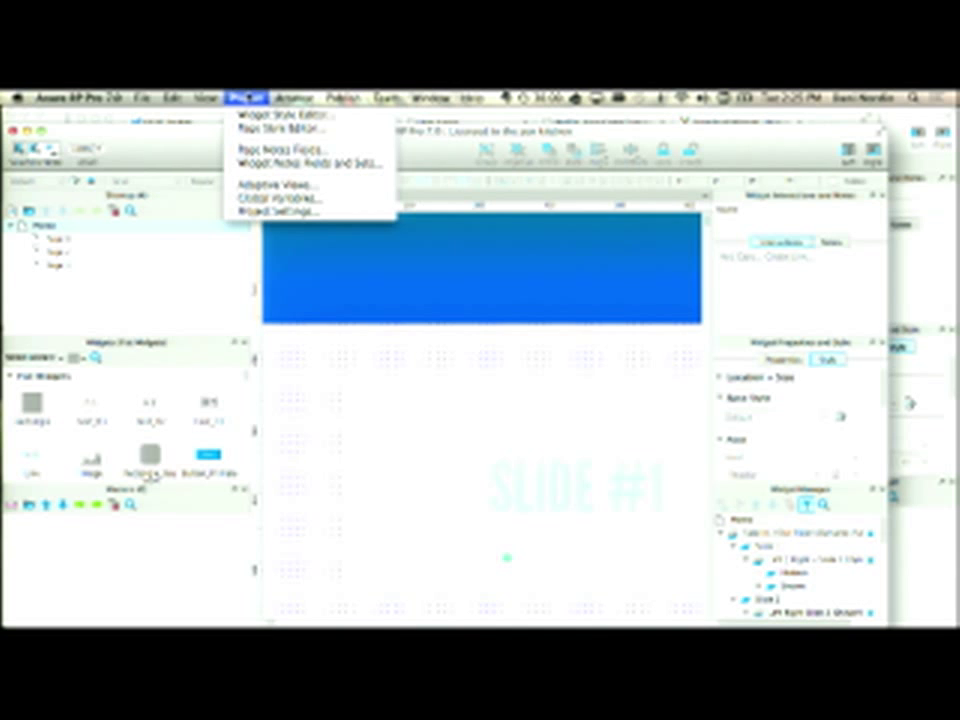
click(254, 151)
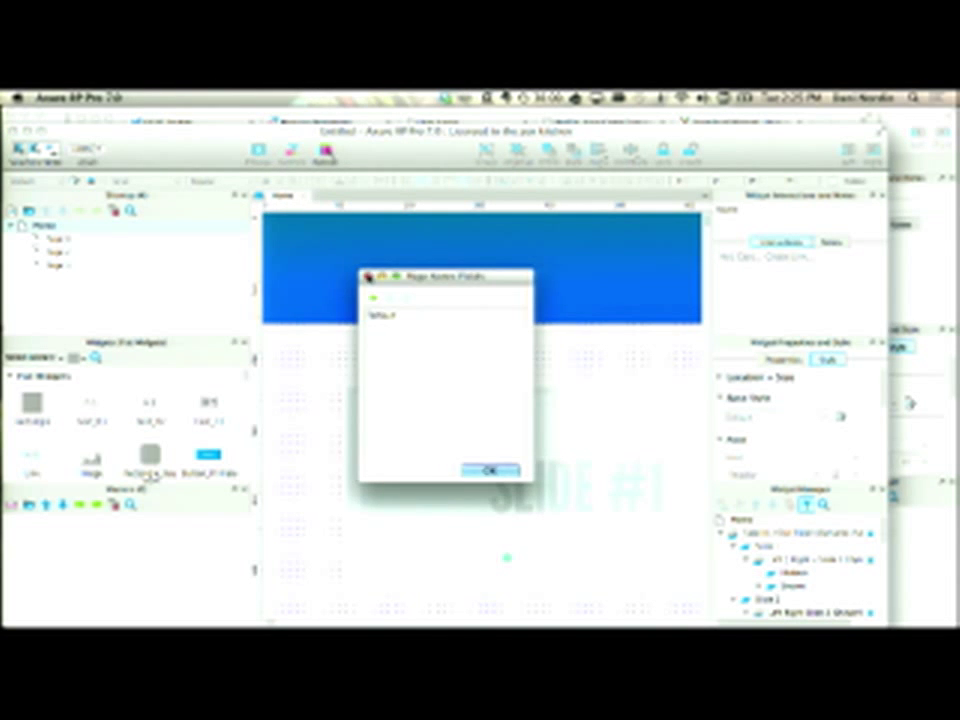
click(368, 276)
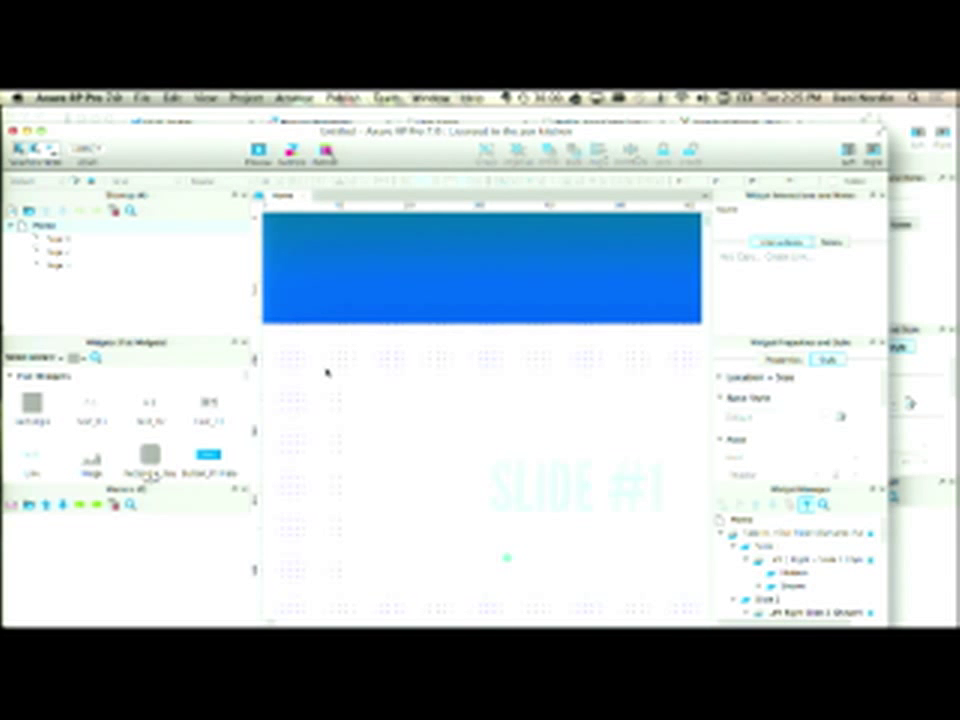
- Zoom the Home page out and narrow the sitemap, widgets and masters panes to widen the canvas
key(super+minus)
key(super+minus)
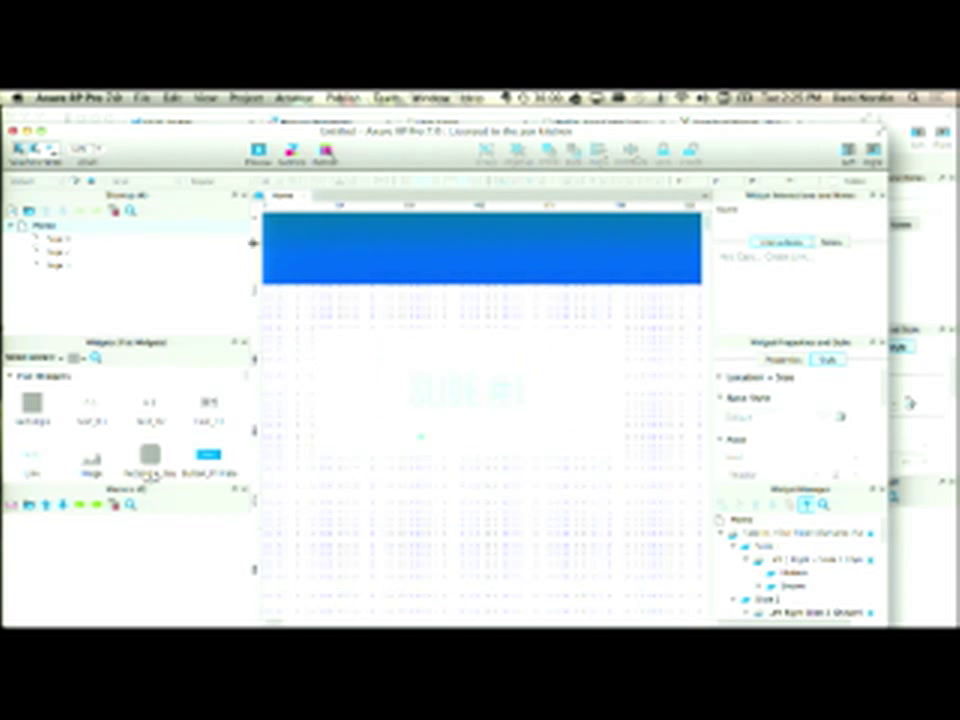
drag(253, 240, 174, 357)
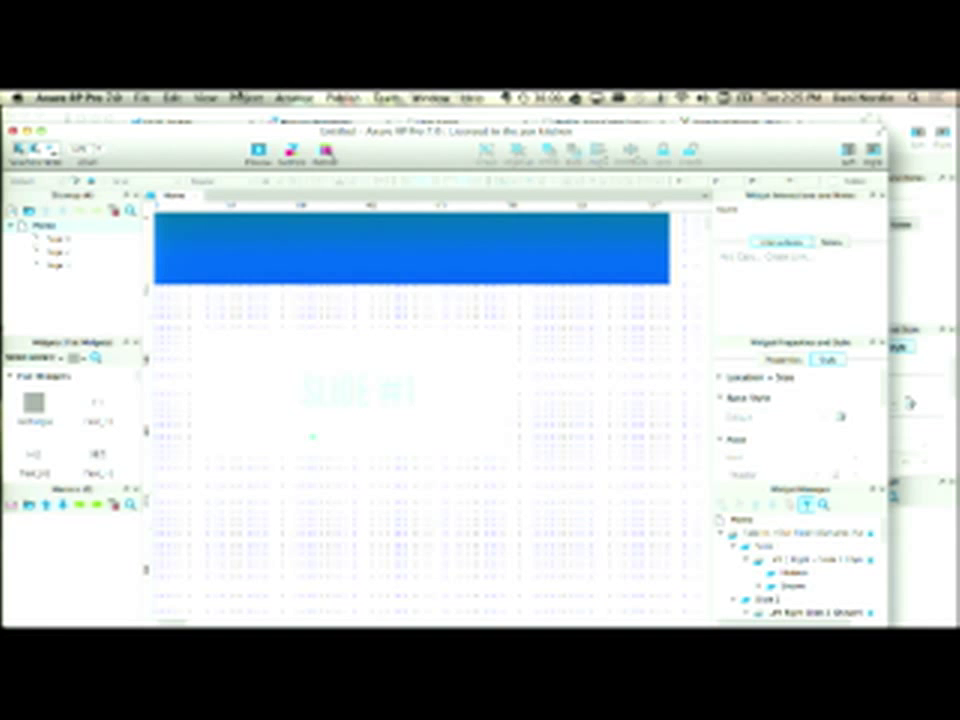
- Look over the file, project, arrangement and publishing commands, including the preview and HTML generation options
click(174, 97)
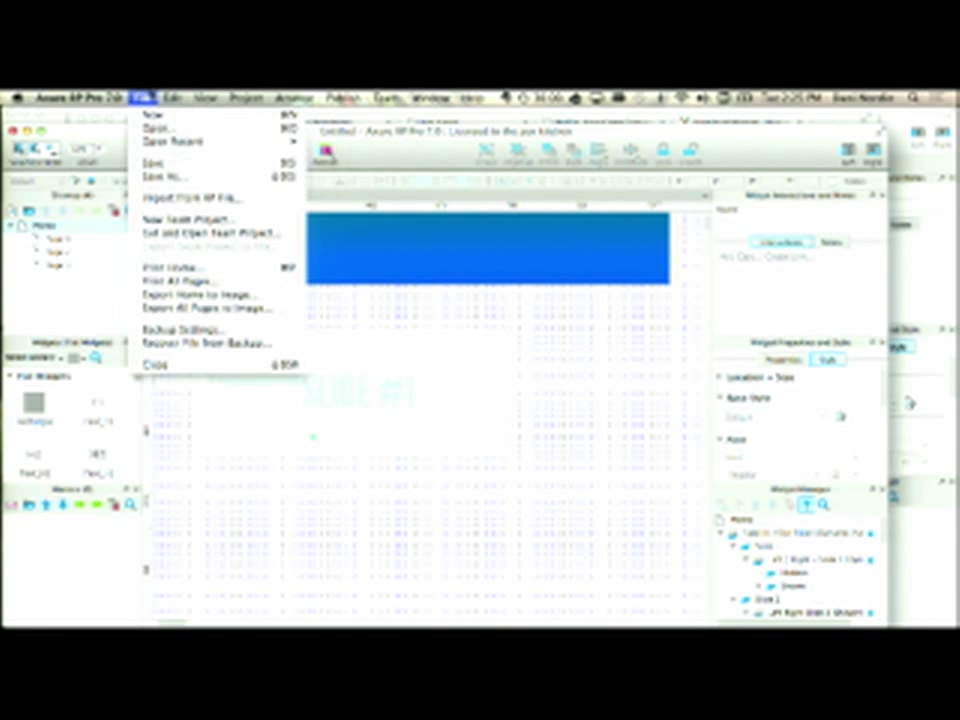
mouse_move(246, 97)
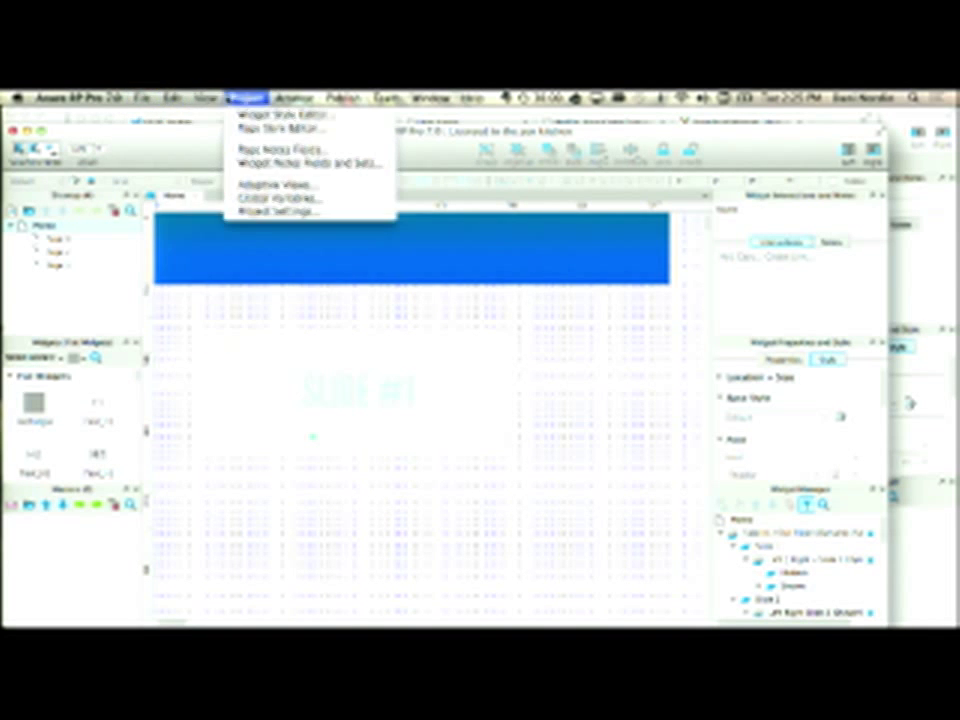
mouse_move(293, 97)
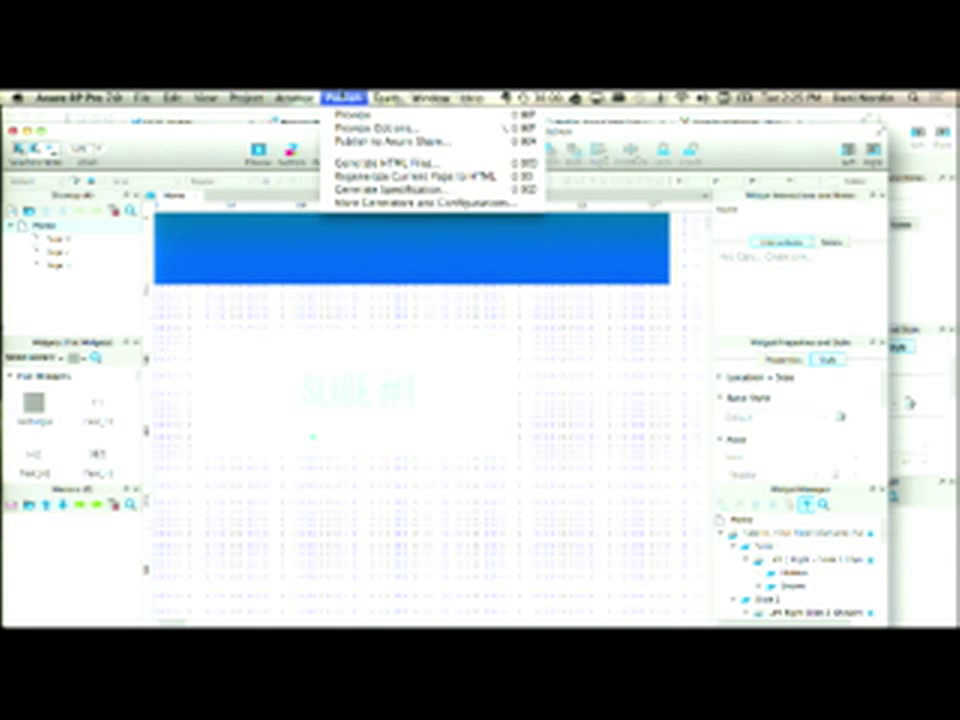
key(Escape)
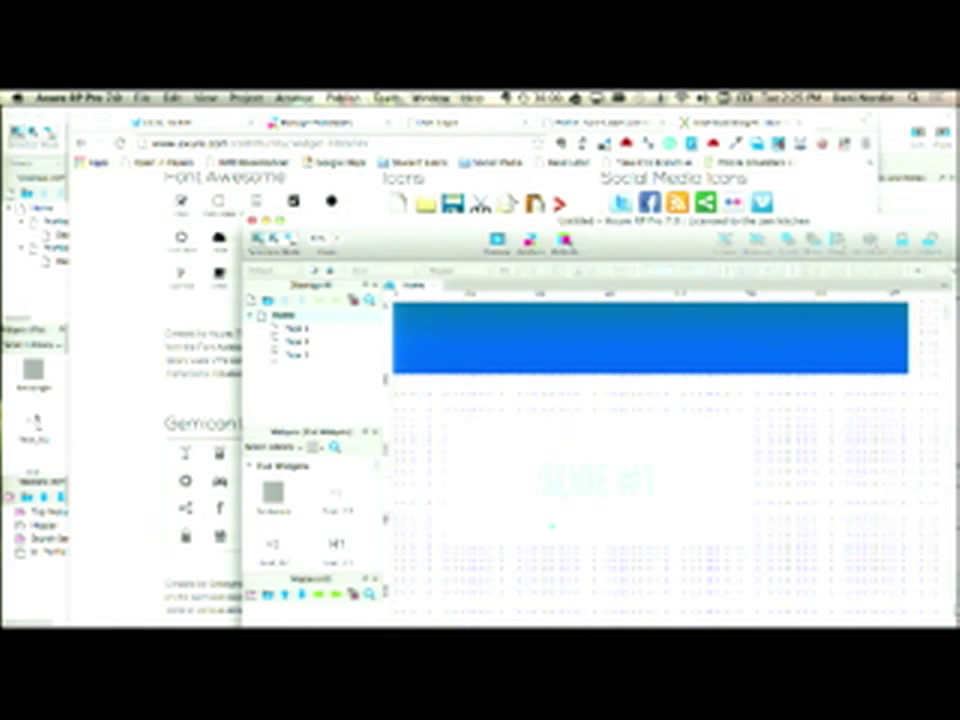
- Switch to Google Chrome and go back through the open browser tabs from the widget libraries page
key(ctrl+Up)
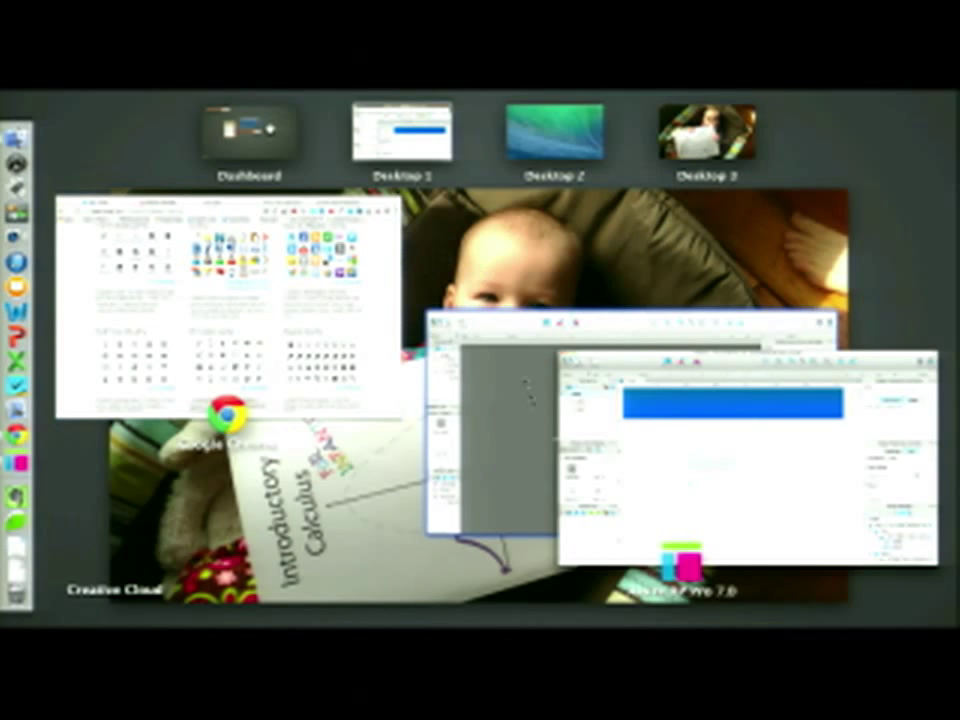
click(529, 439)
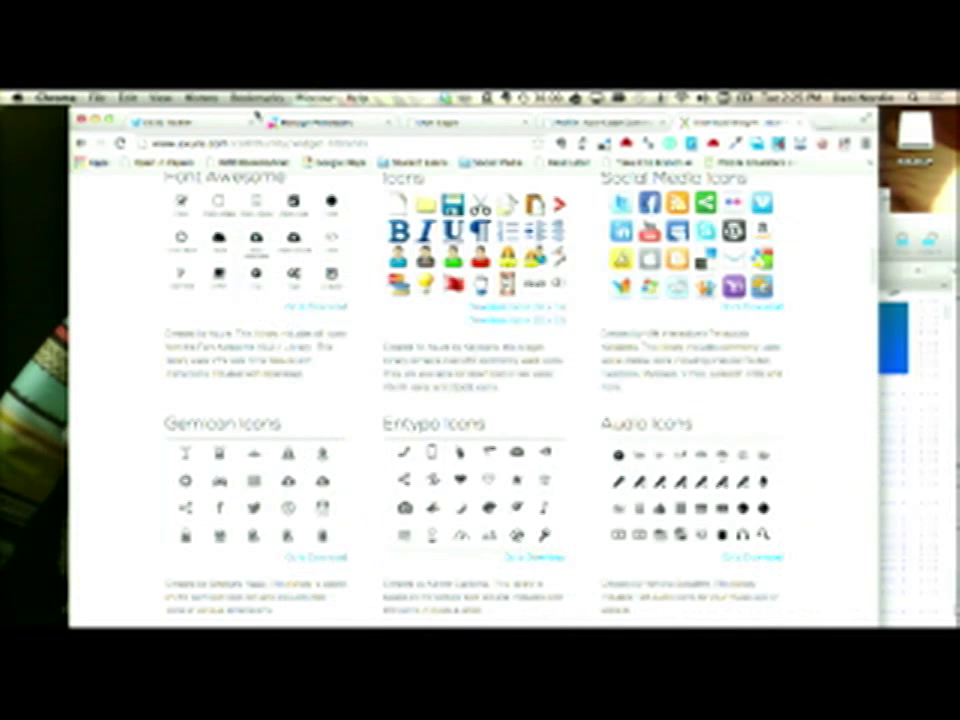
key(ctrl+shift+Tab)
key(ctrl+shift+Tab)
key(ctrl+shift+Tab)
key(ctrl+shift+Tab)
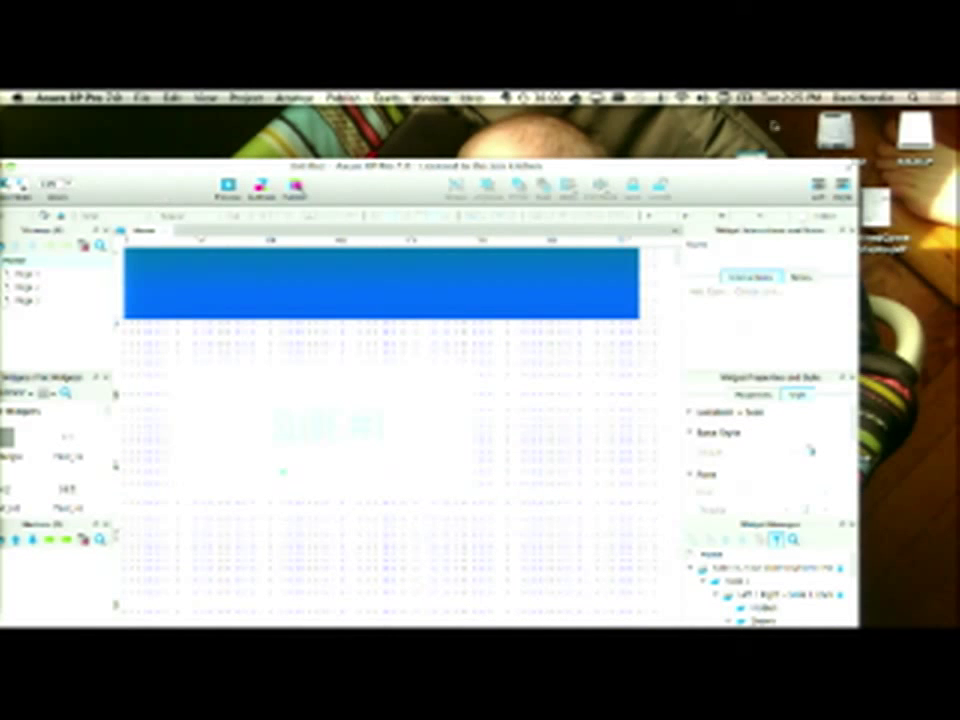
- Search the computer for "axure", show the Axure Prototyping for Drupal folder in Finder, and open its presentation in PowerPoint
key(super+space)
text(axure)
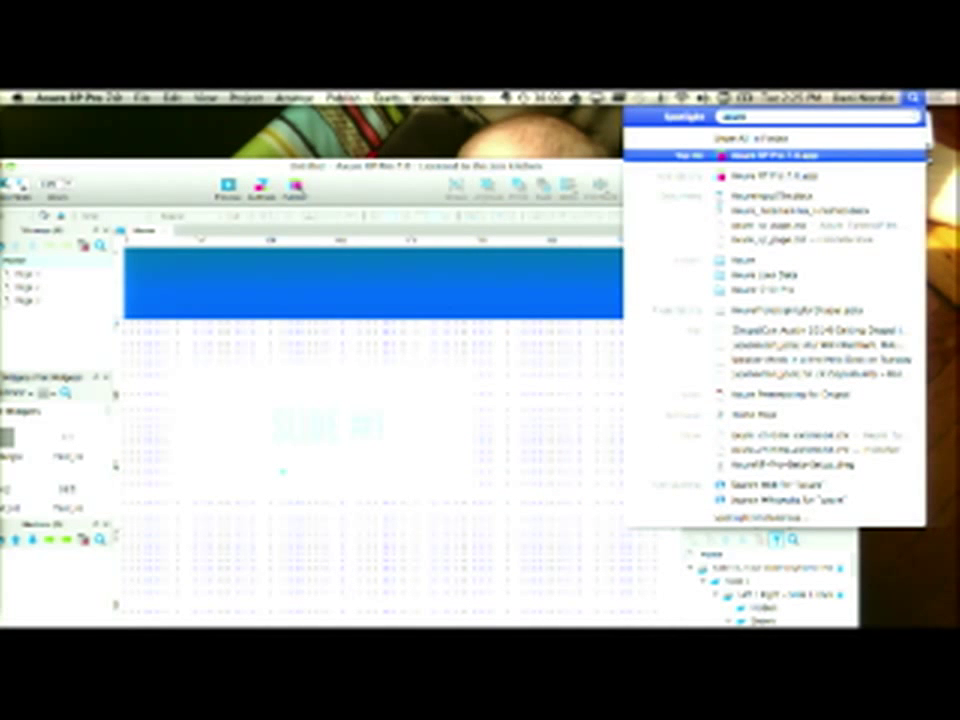
key(Return)
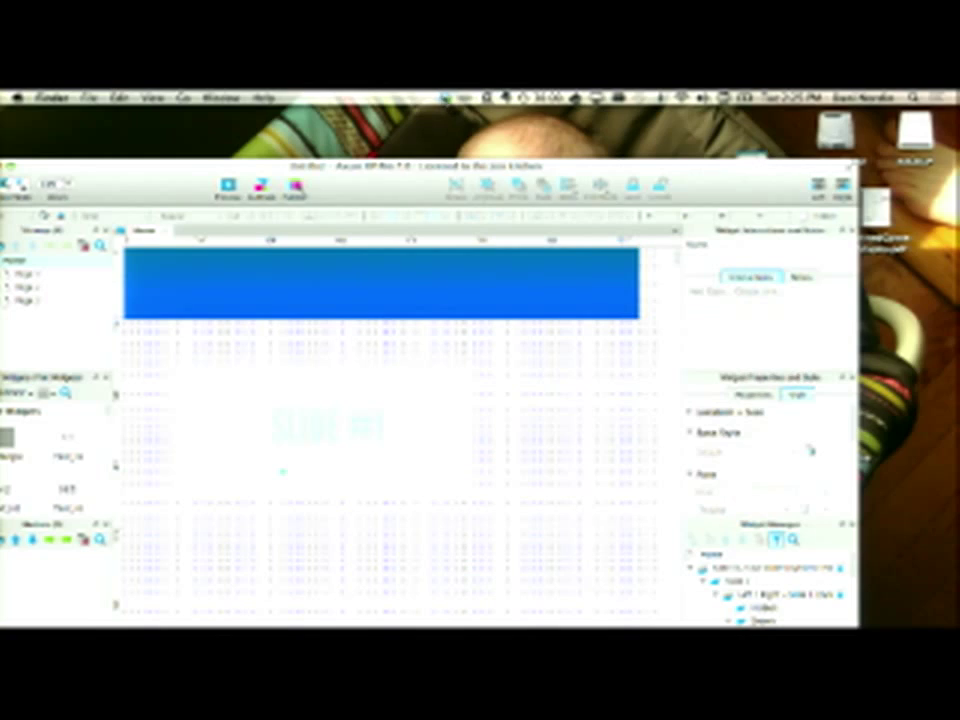
click(444, 97)
click(434, 172)
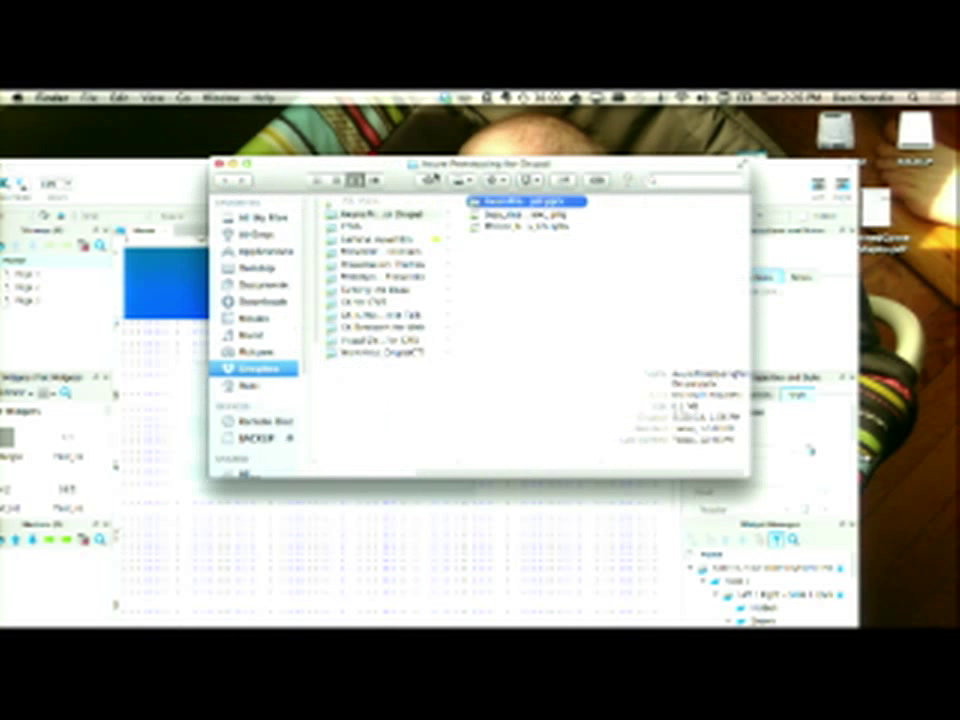
double_click(512, 205)
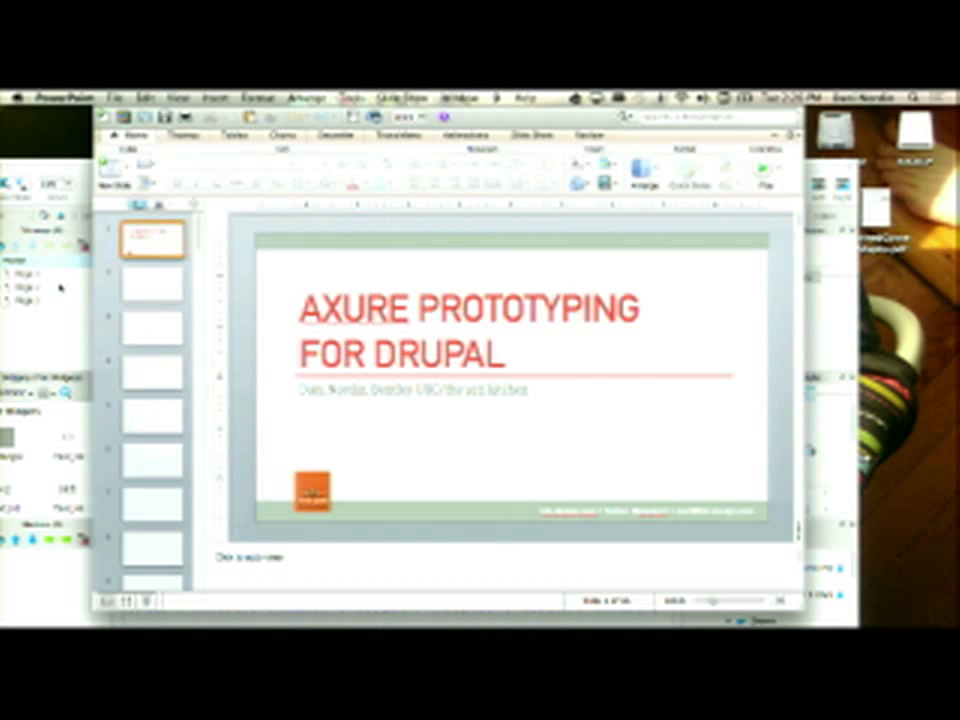
- Review the setup slides from the AxureShare account slide through team projects to Adaptive Views
scroll(178, 449, down, 10)
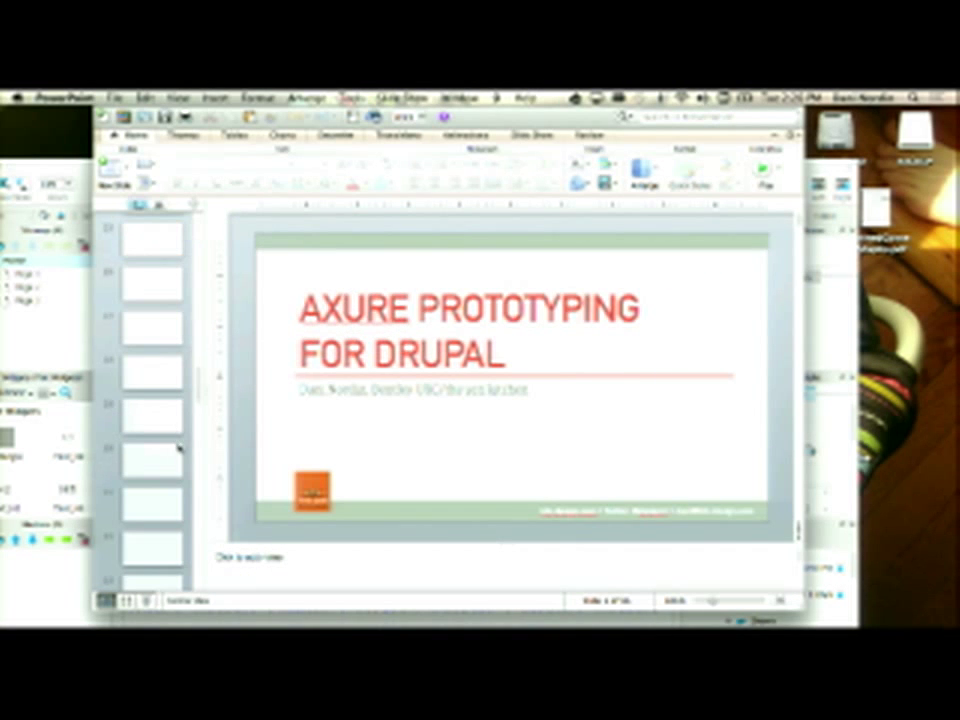
click(151, 502)
key(Down)
key(Down)
key(Down)
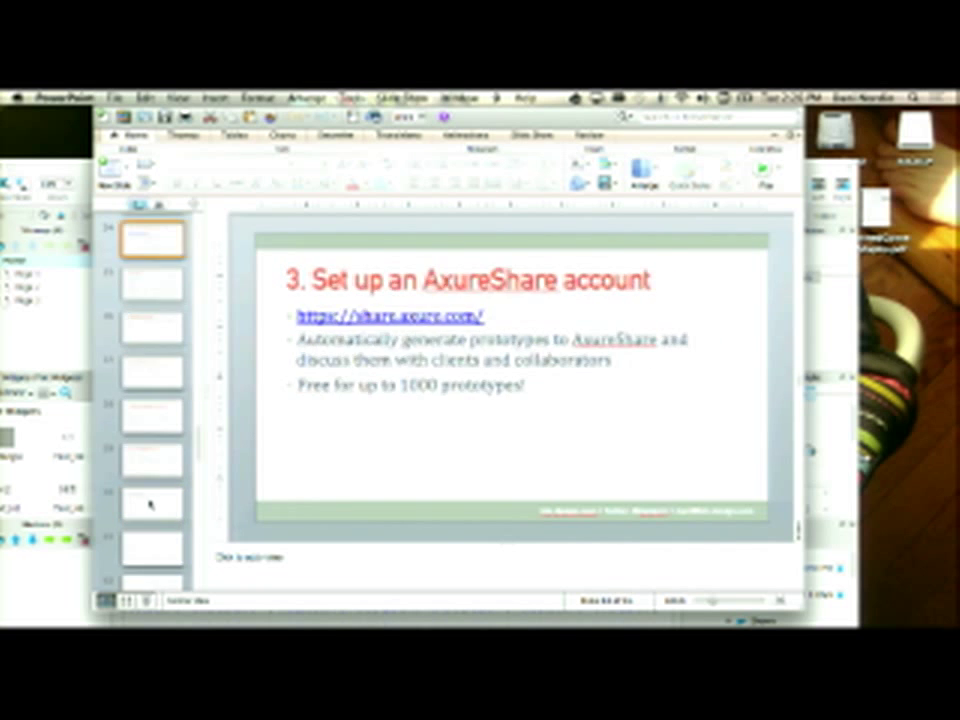
key(Down)
key(Down)
key(Down)
key(Down)
key(Down)
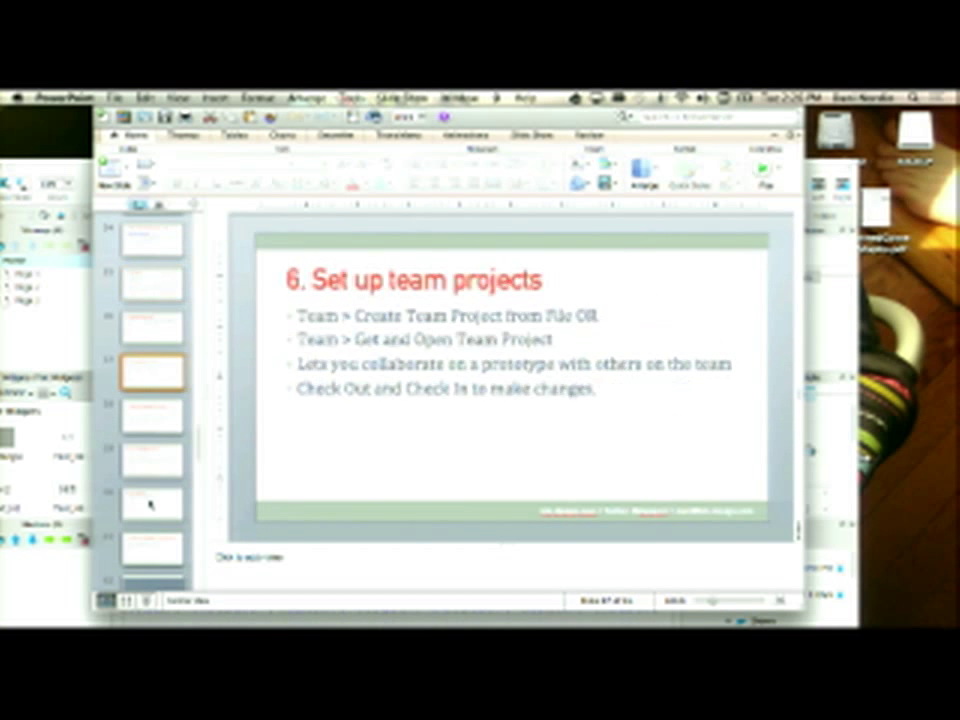
key(Up)
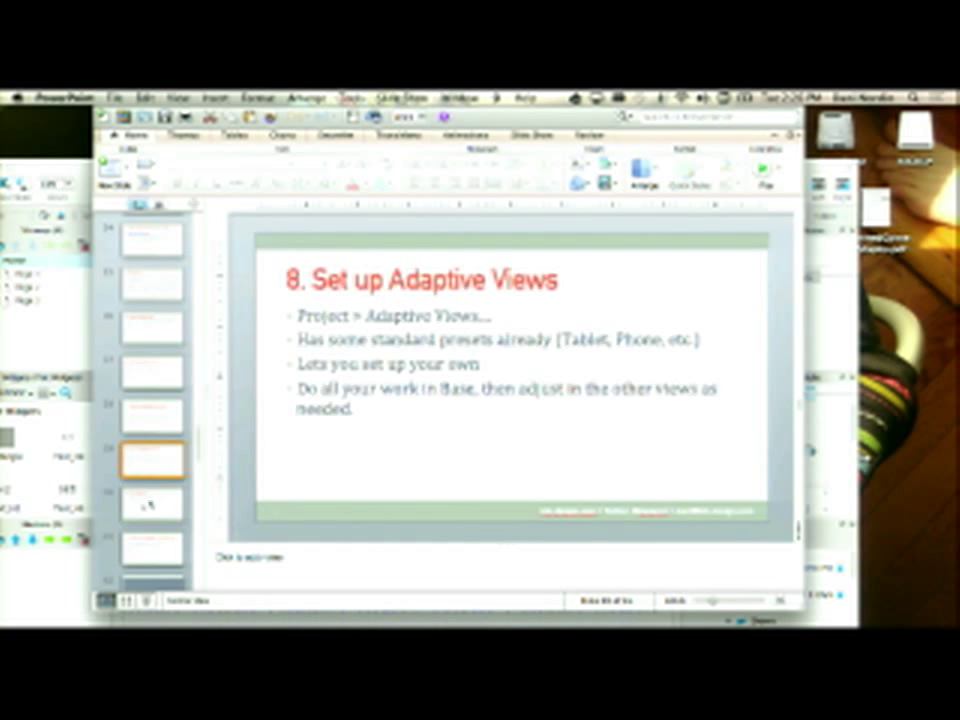
- Switch back to Axure RP and move its window fully onto the screen
click(75, 175)
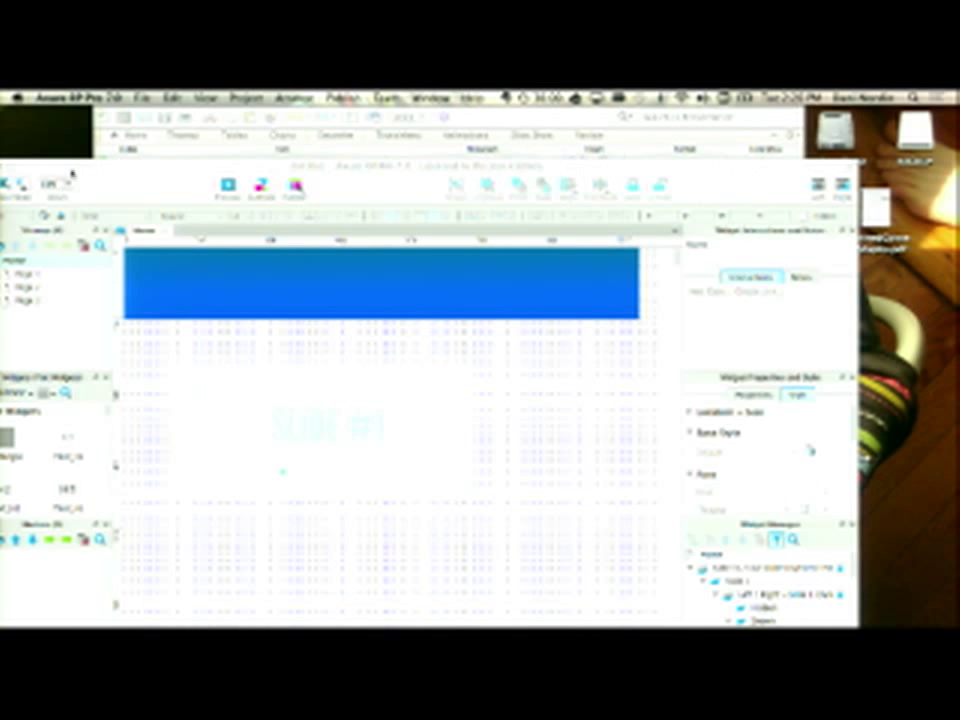
drag(111, 188, 149, 134)
- Add an adaptive view to the project using the Large Display preset (1200 x any and above)
click(141, 97)
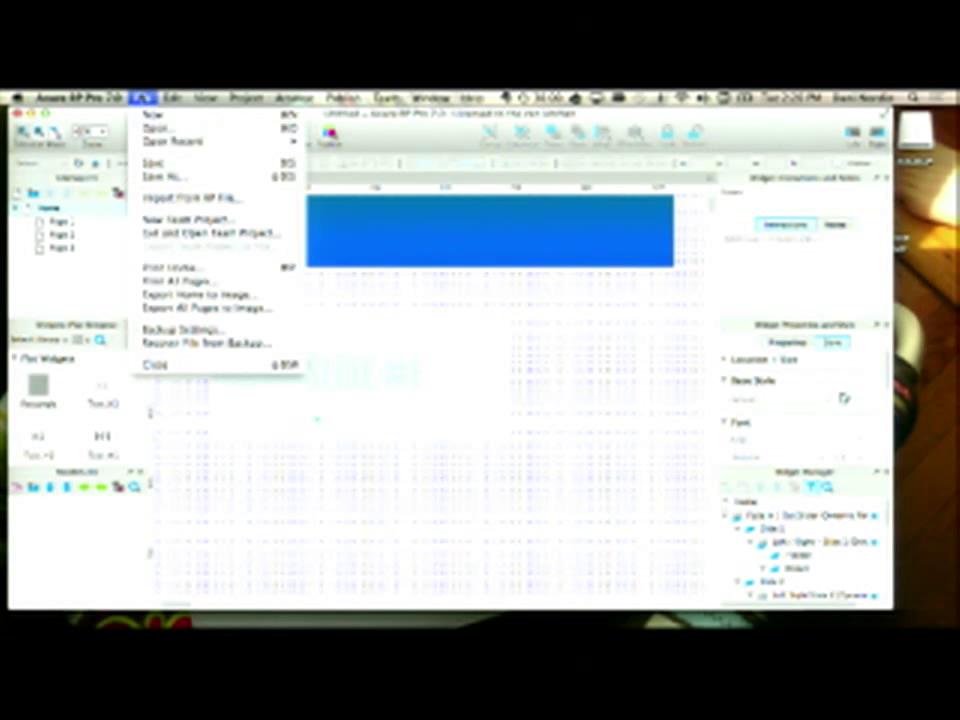
mouse_move(85, 97)
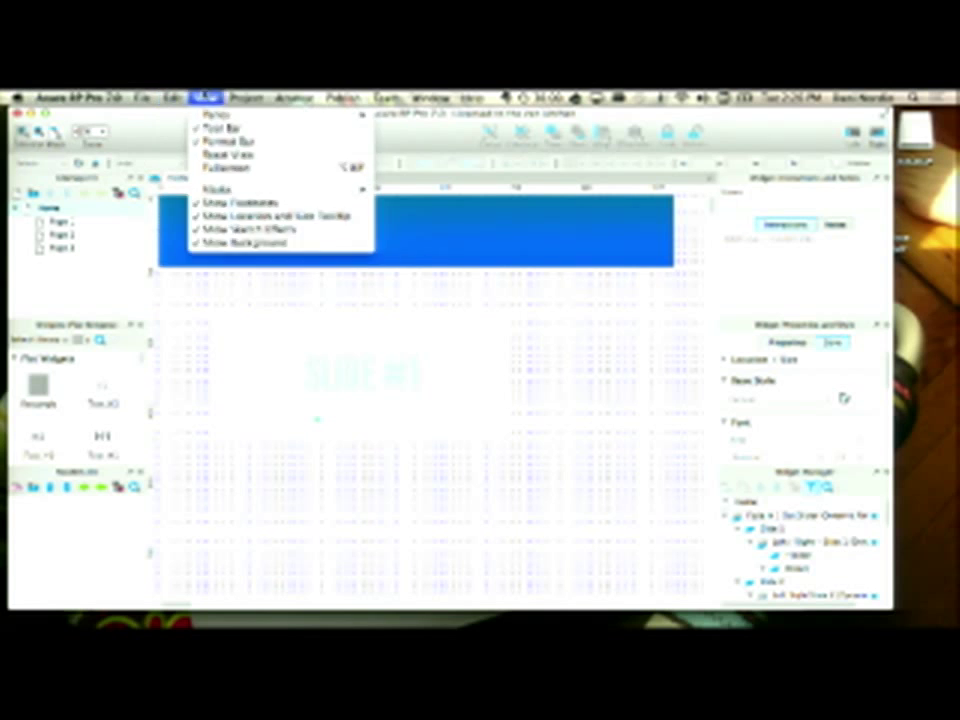
mouse_move(245, 97)
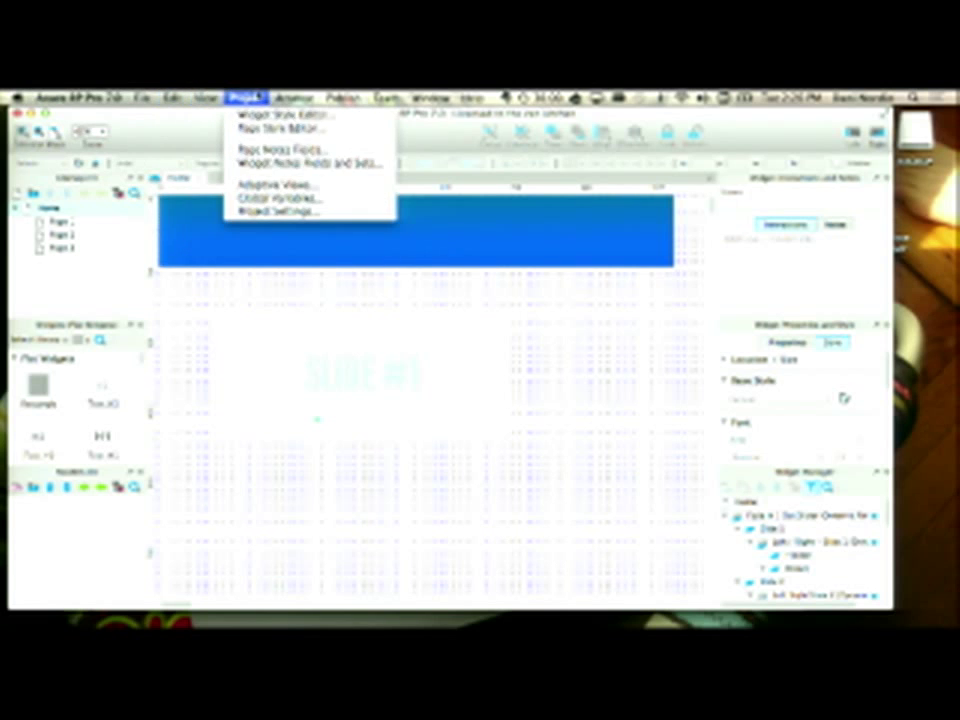
click(268, 186)
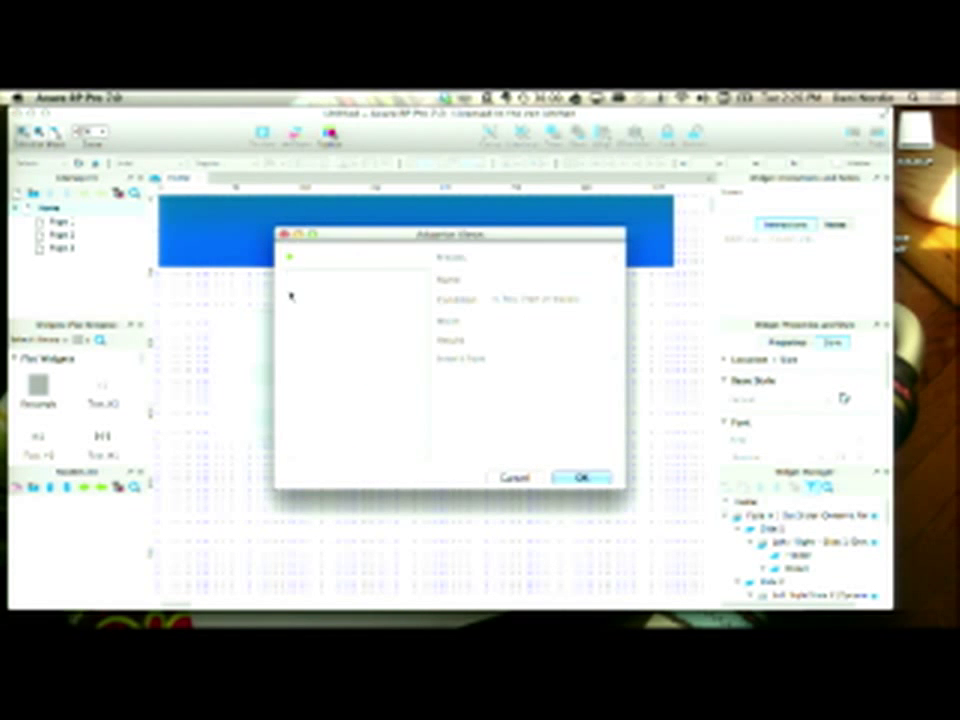
click(294, 260)
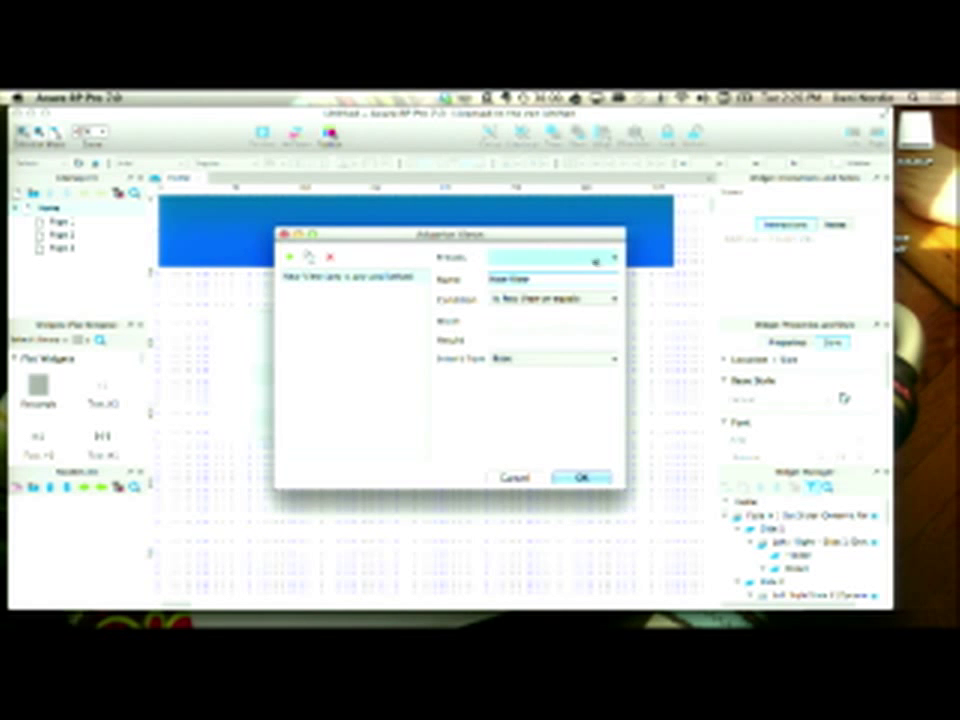
click(608, 258)
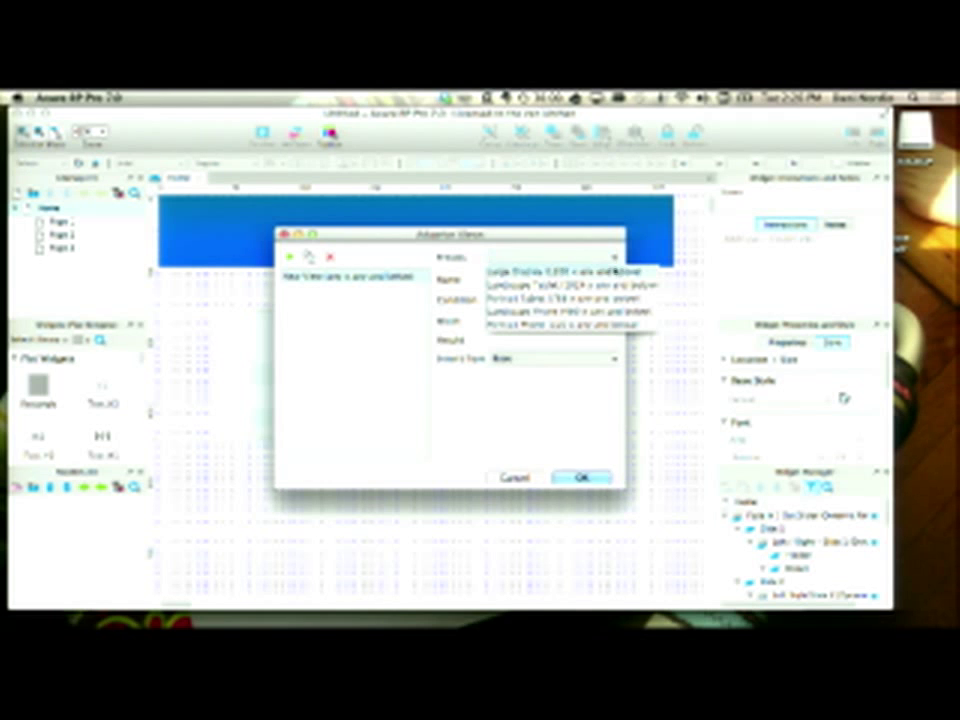
click(620, 272)
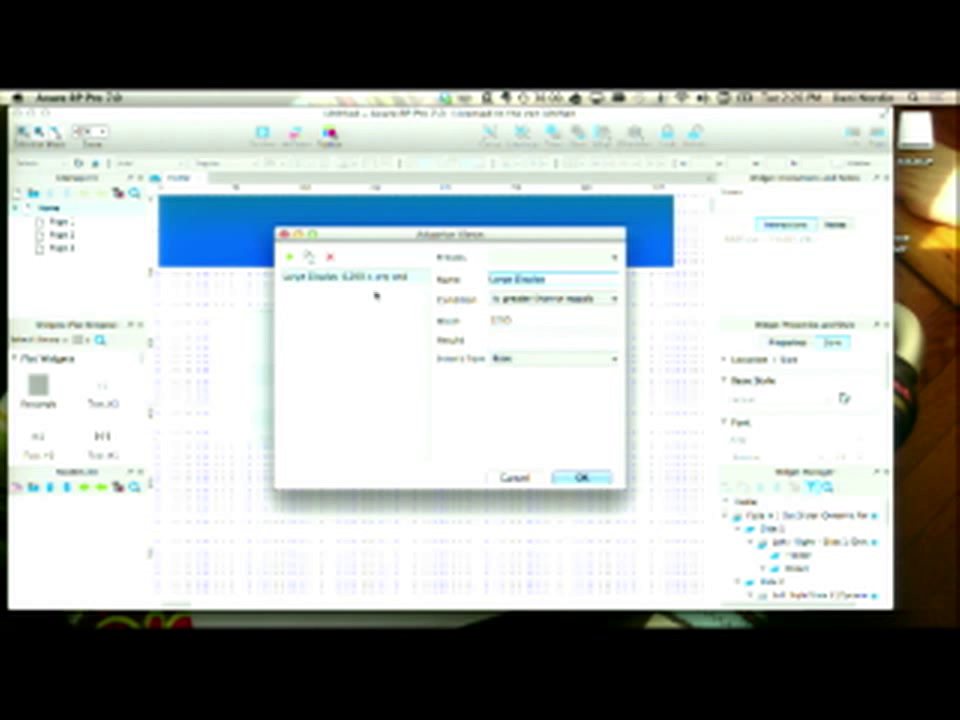
- Add a second adaptive view with the Landscape Tablet preset (1024 x any and below), inheriting from Large Display
click(290, 258)
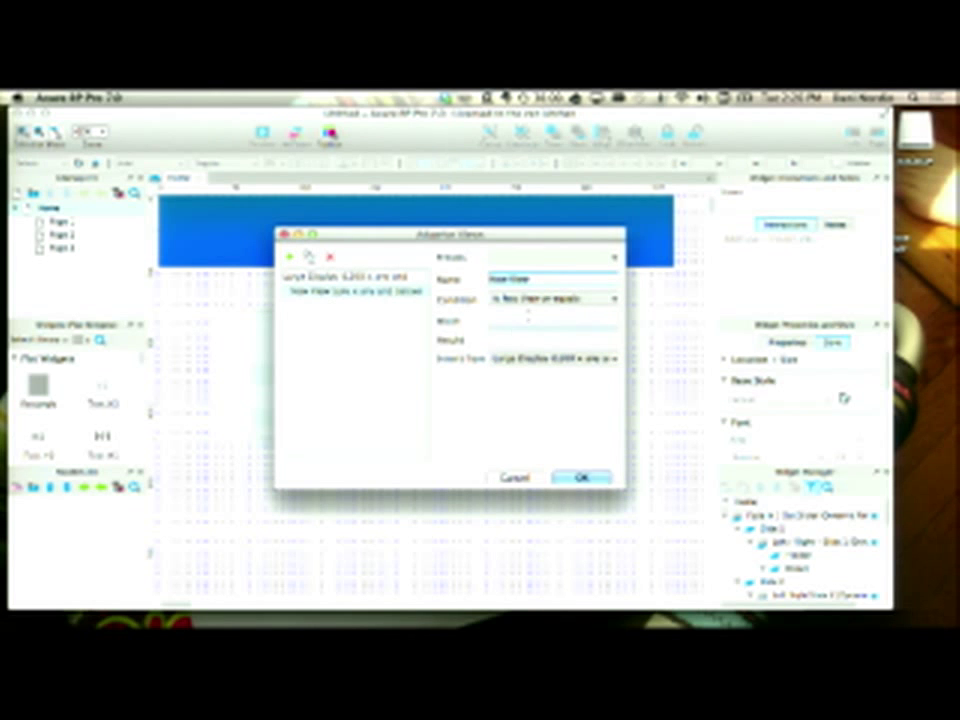
click(610, 258)
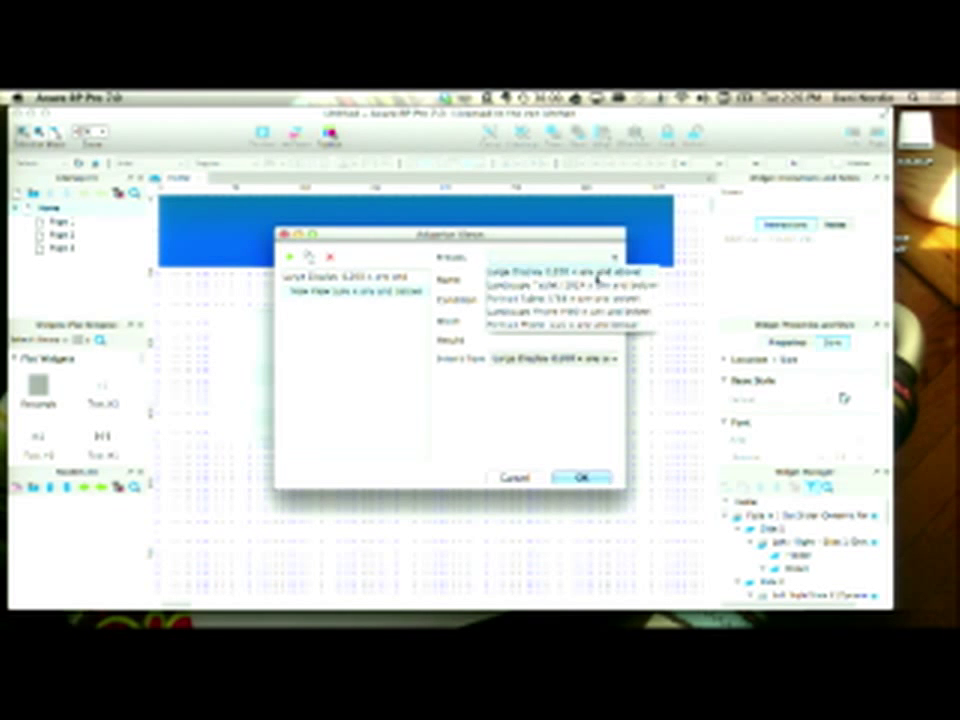
click(598, 287)
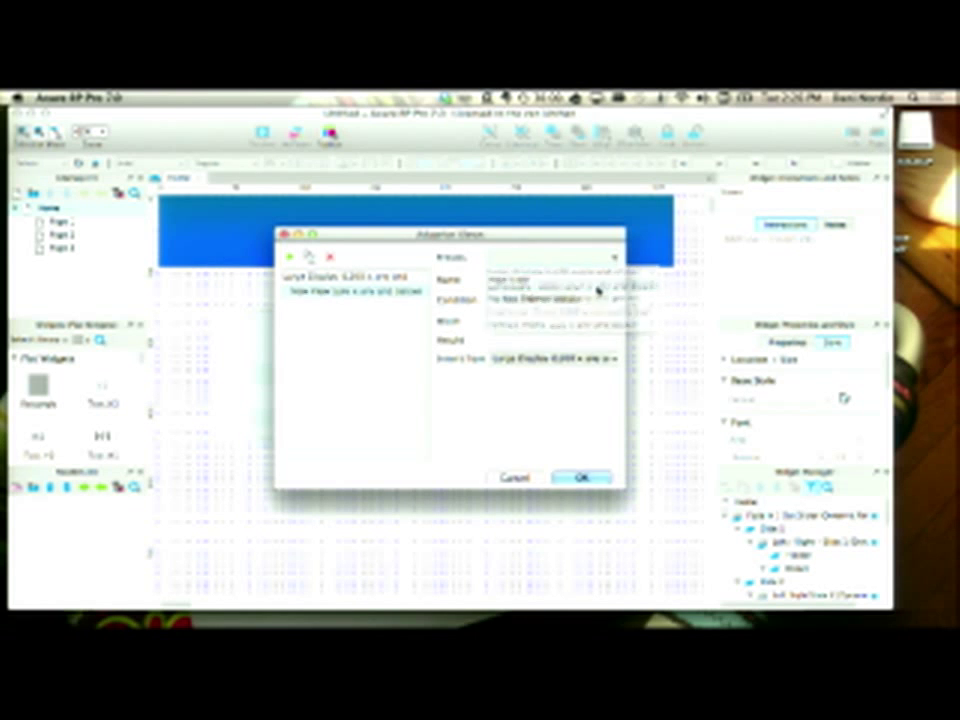
click(291, 256)
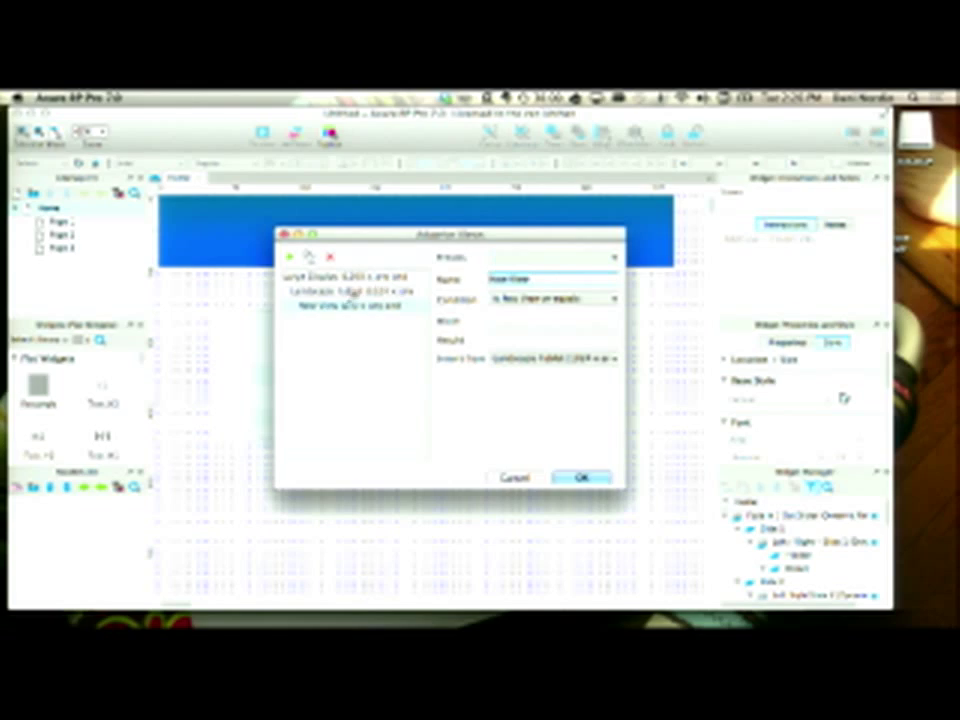
click(321, 308)
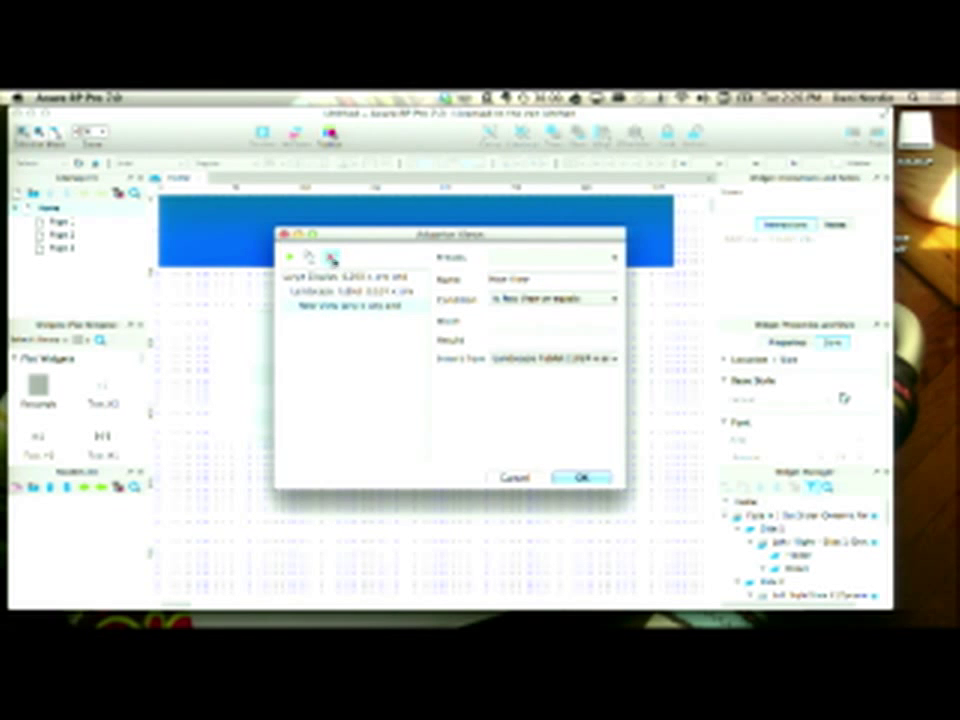
click(330, 257)
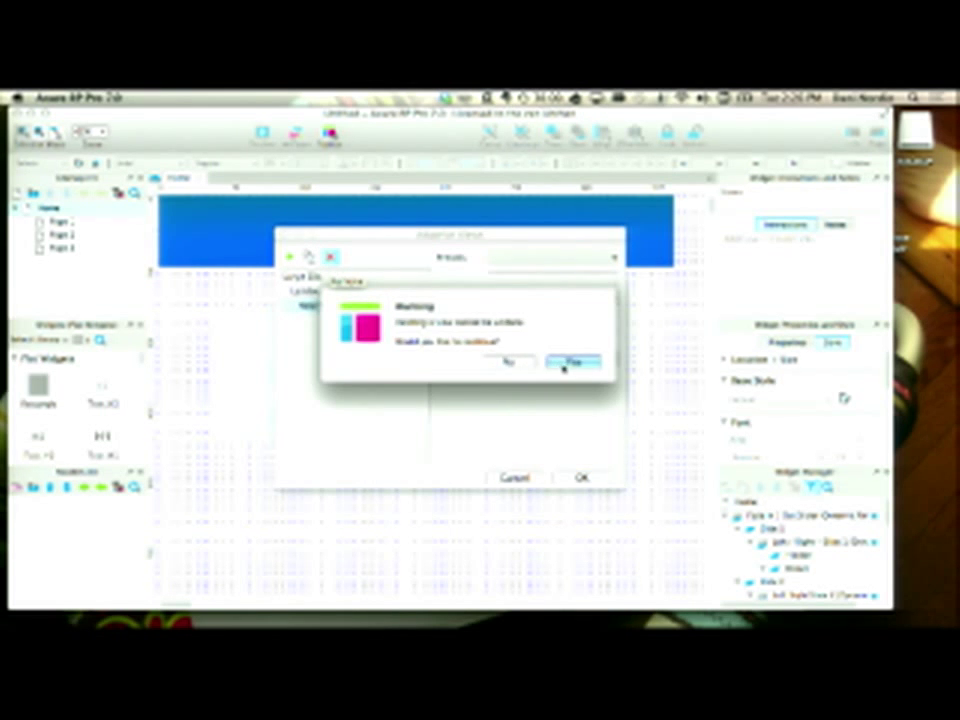
click(565, 364)
- Try the Portrait Tablet preset on the Large Display view and restore its Large Display preset
click(392, 276)
click(595, 256)
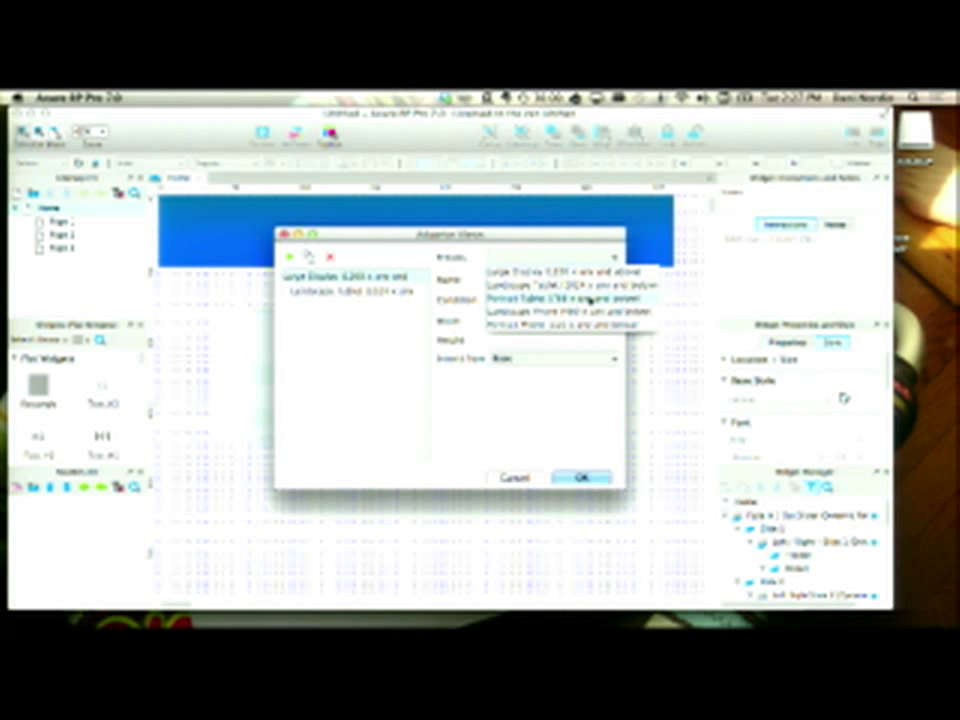
click(591, 299)
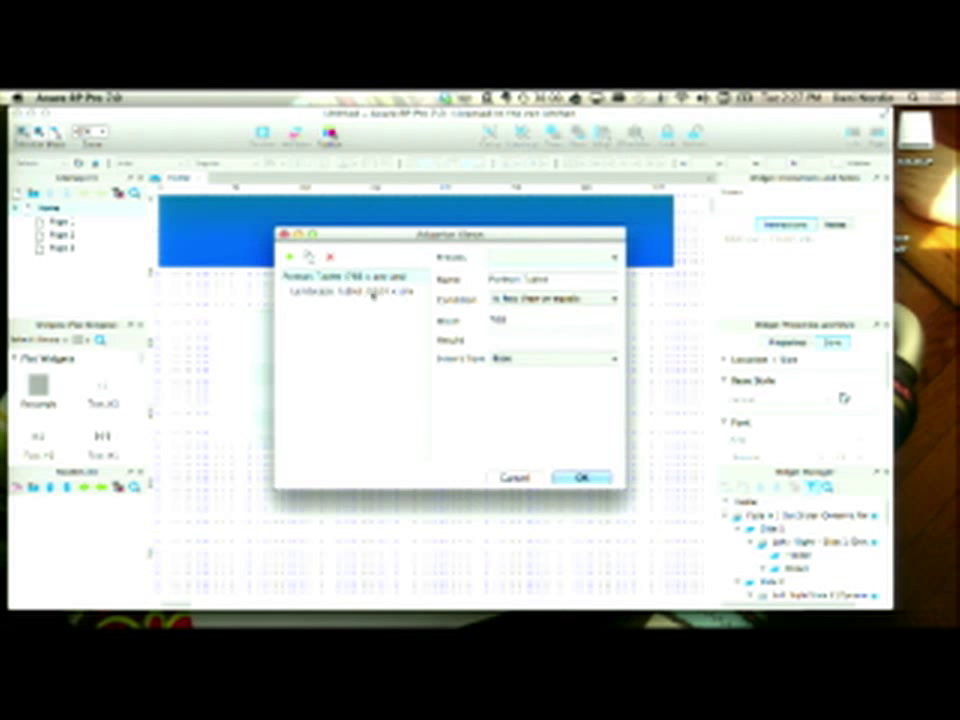
click(608, 257)
click(583, 274)
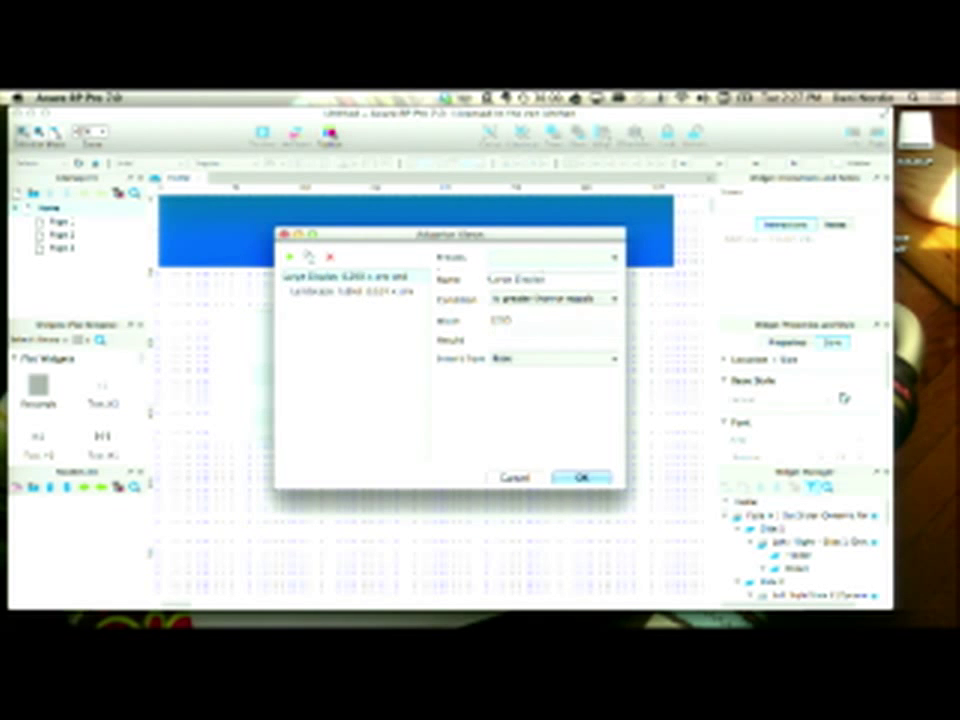
- Add an adaptive view with the Portrait Tablet preset (768 x any and below), inheriting from Large Display
click(290, 257)
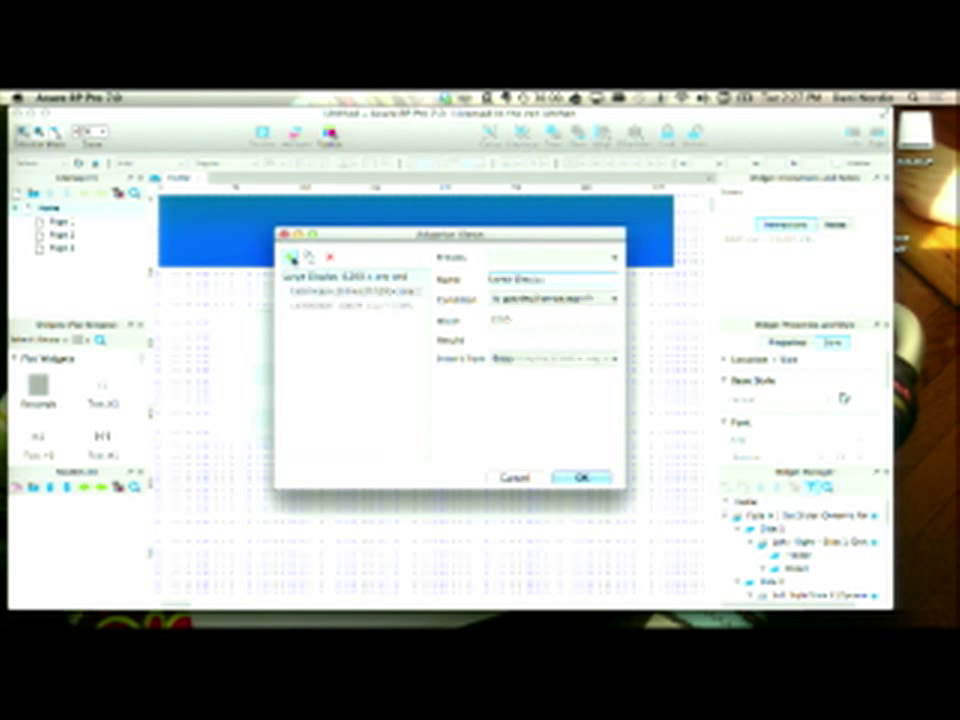
click(611, 257)
click(566, 296)
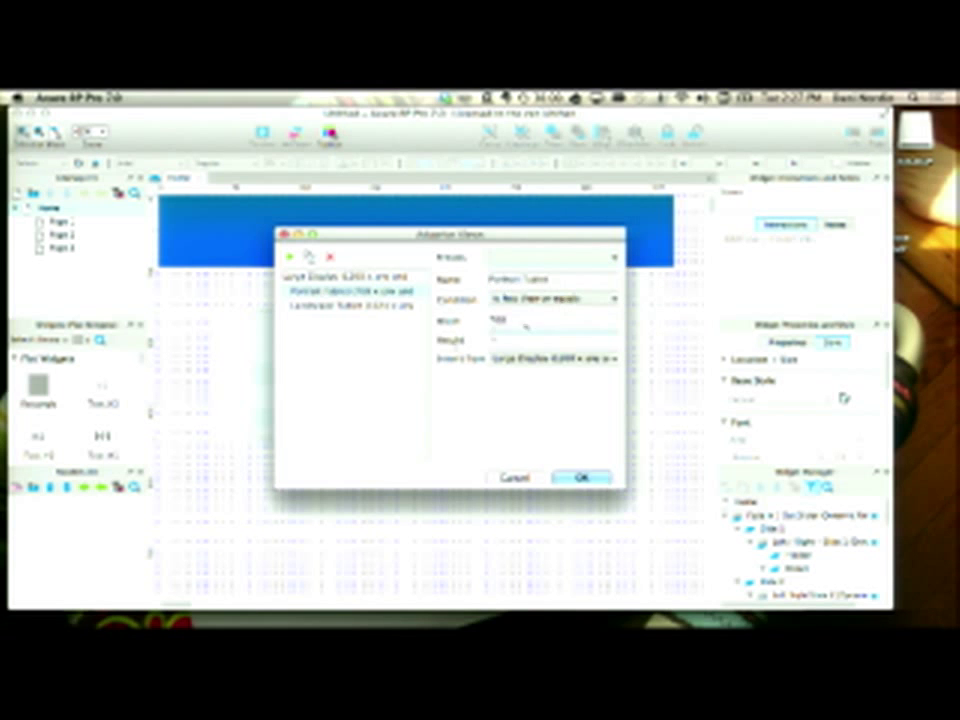
- Add a Portrait Phone view (320 x any and below) inheriting from Large Display, and apply the adaptive views
click(316, 277)
click(290, 258)
click(613, 257)
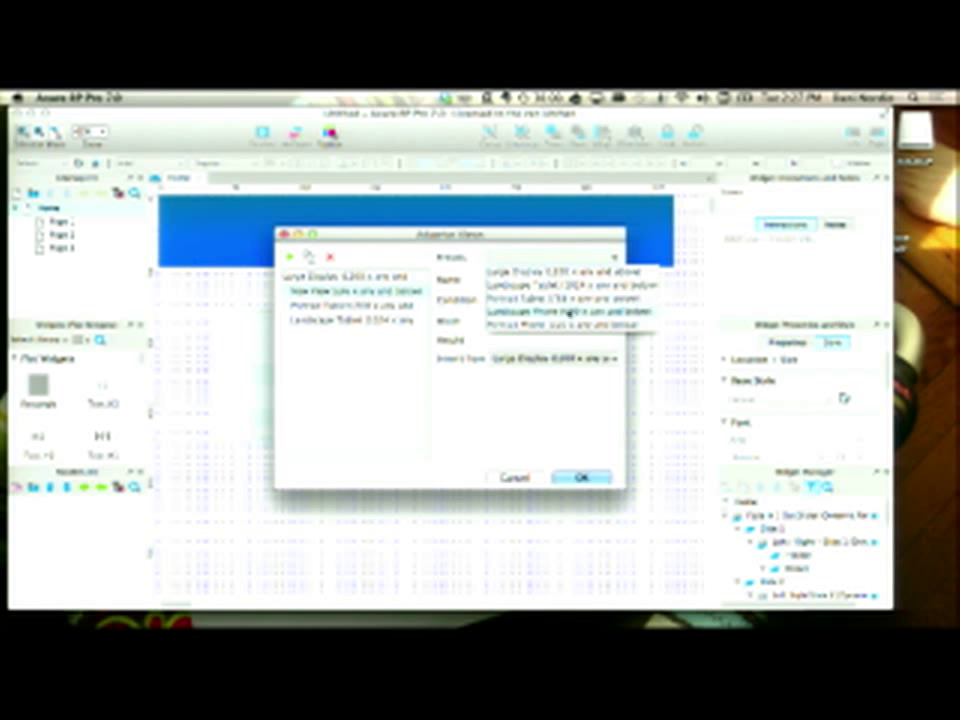
click(568, 324)
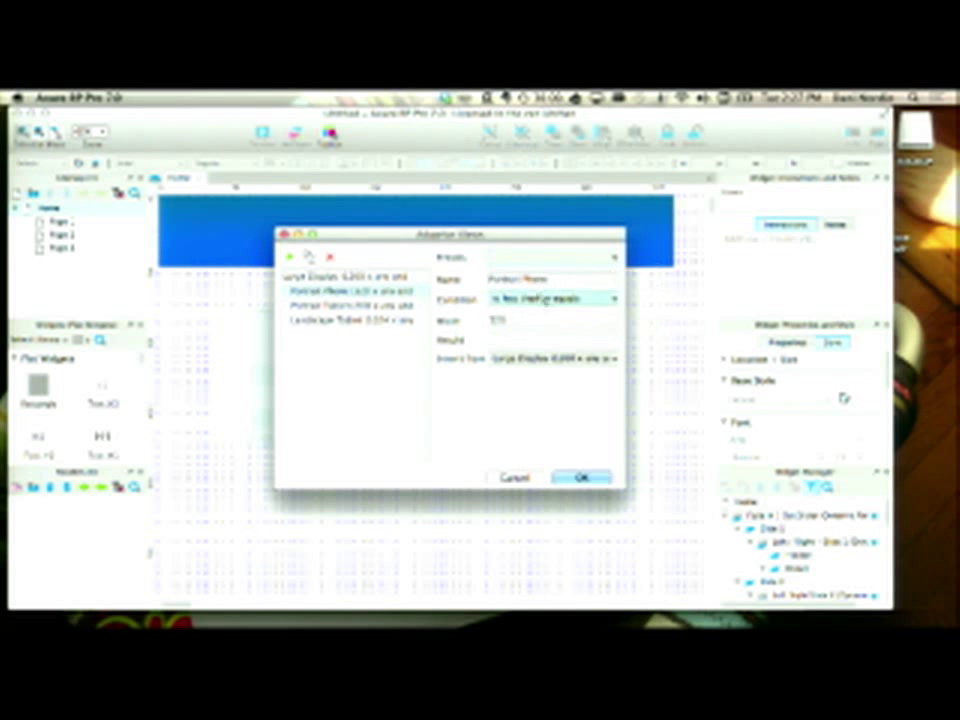
click(580, 478)
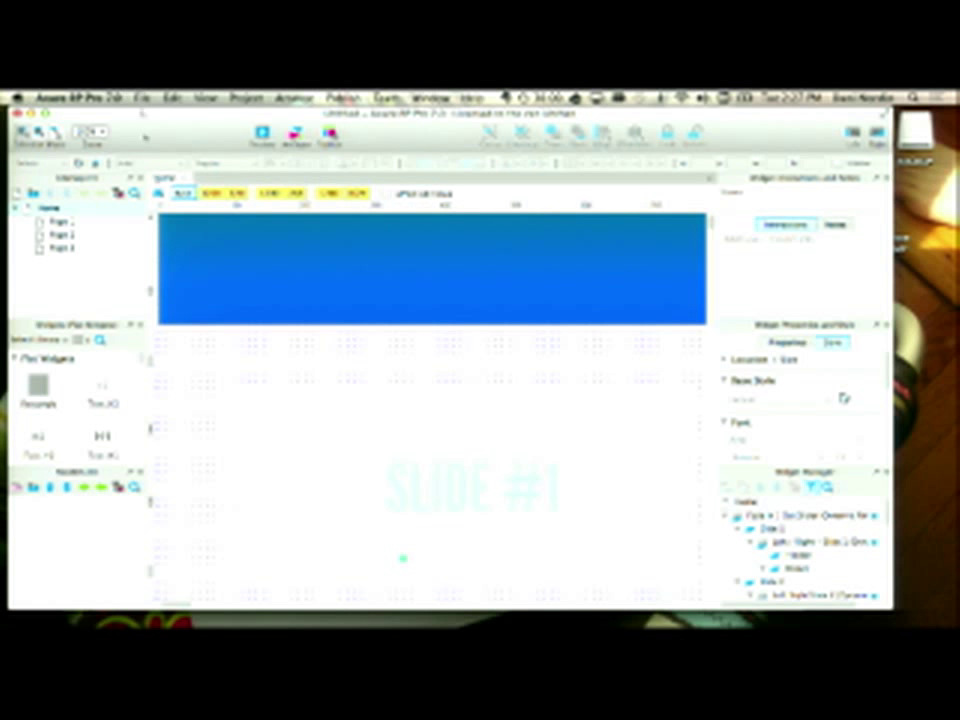
- Create global guides on the Home page using the 1200 Grid: 12 Column preset
right_click(245, 341)
mouse_move(295, 430)
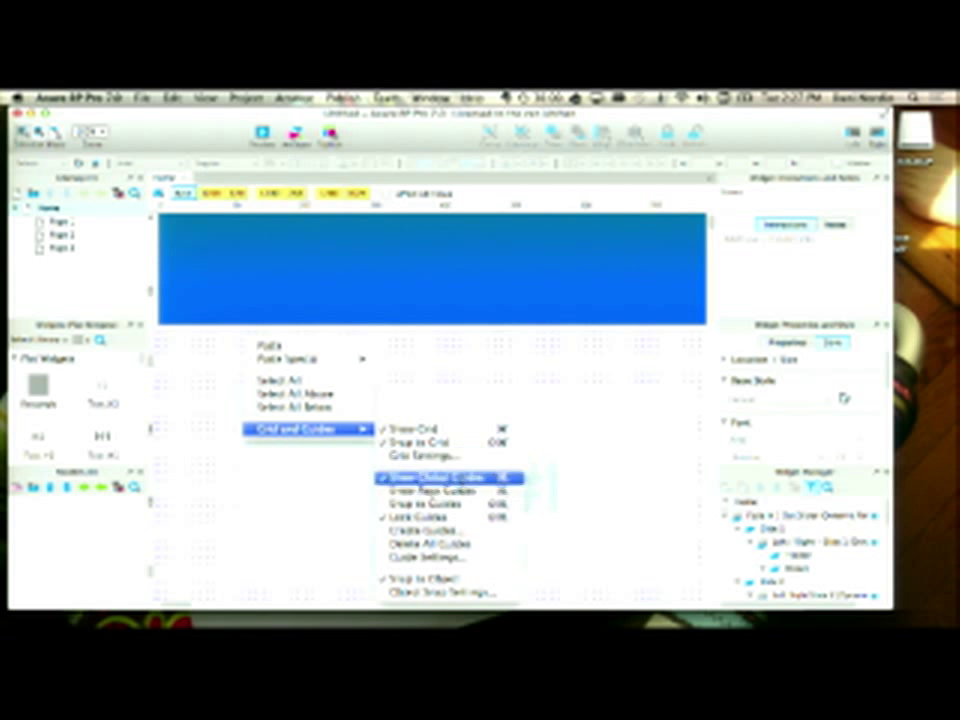
click(466, 533)
click(482, 298)
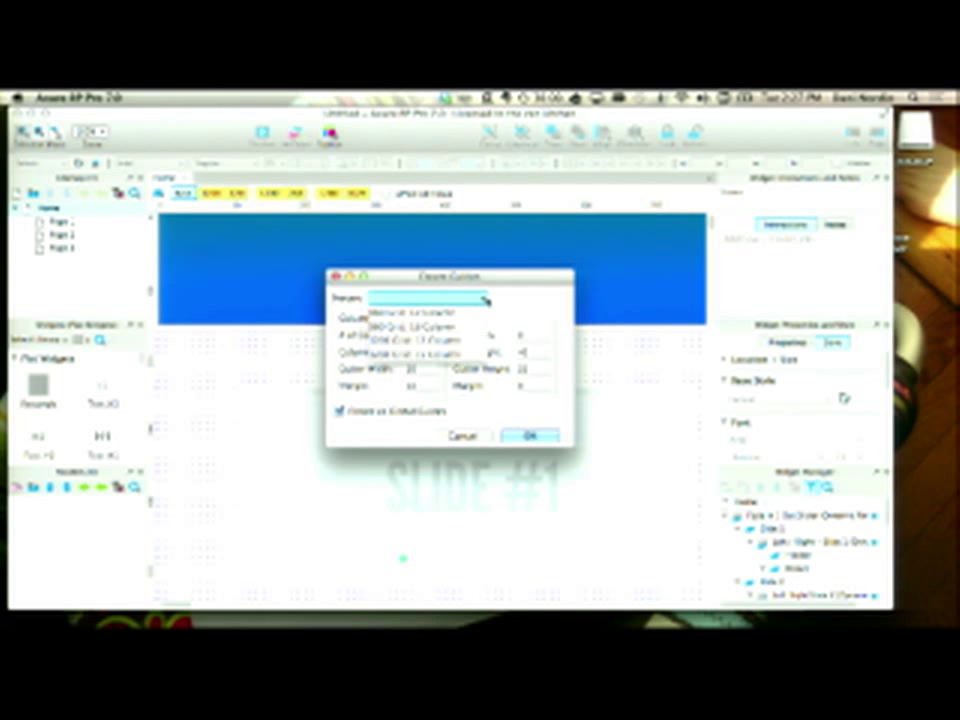
click(455, 340)
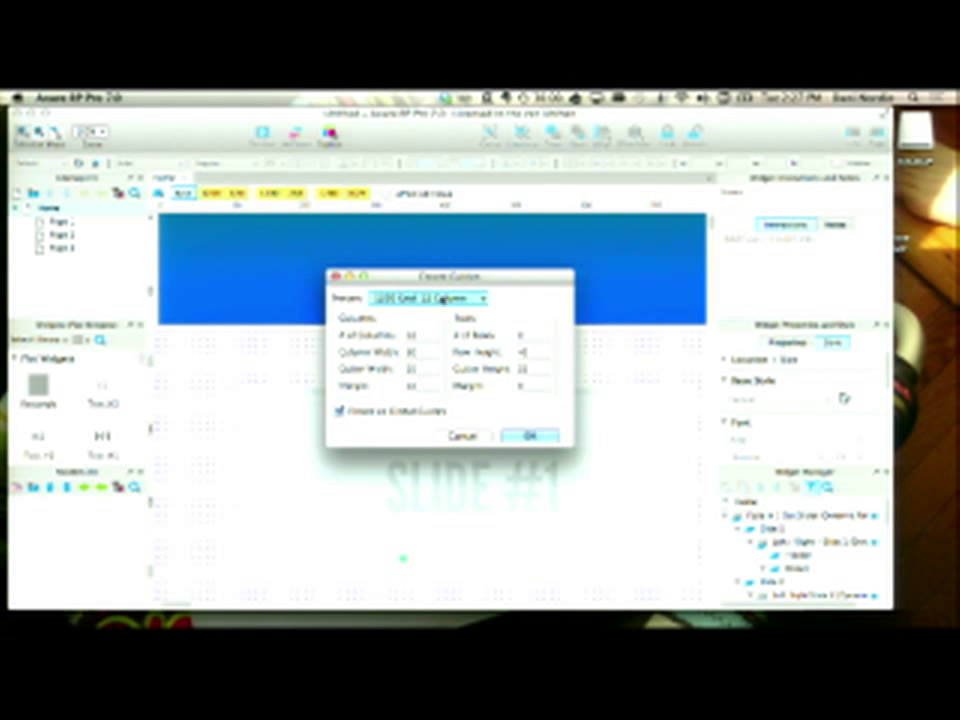
click(537, 436)
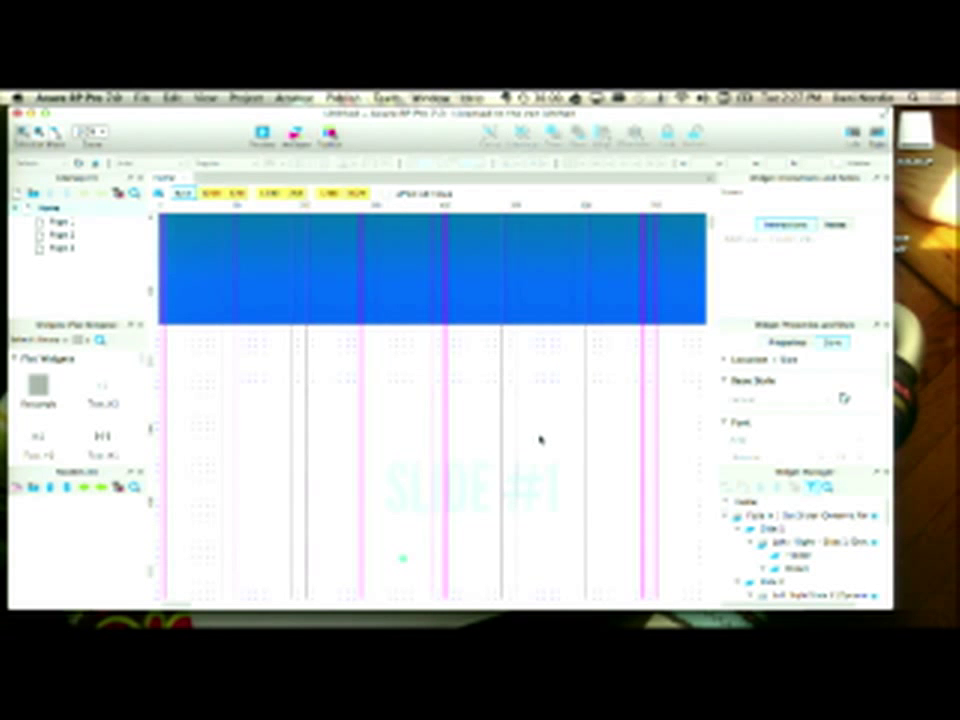
key(super+minus)
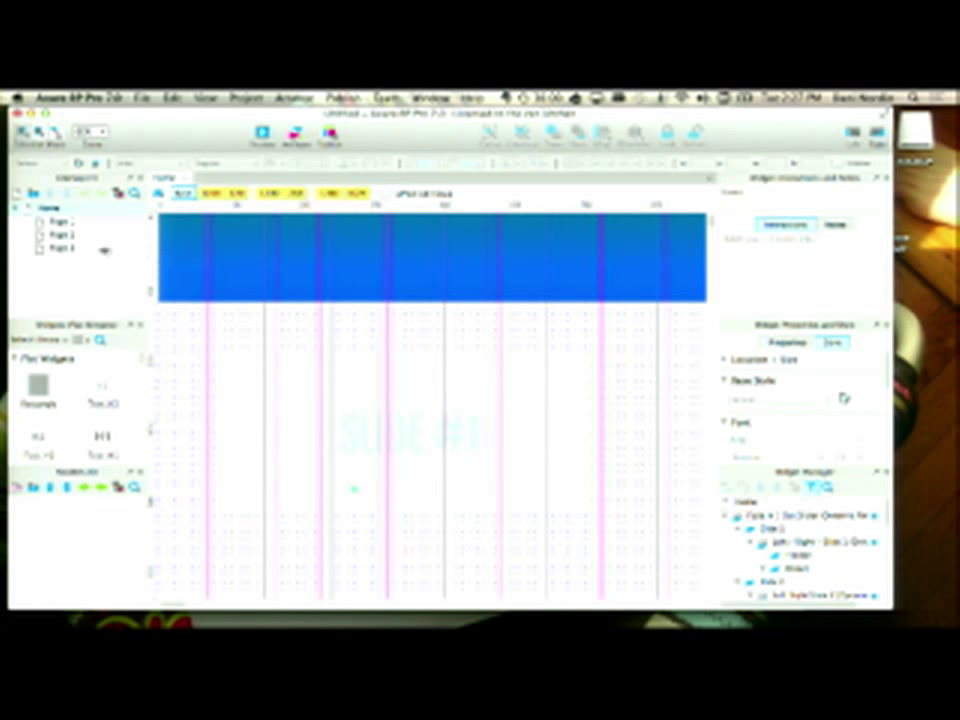
- Enlarge the window and widen the blue header rectangle to the outer edge of the column grid
click(329, 292)
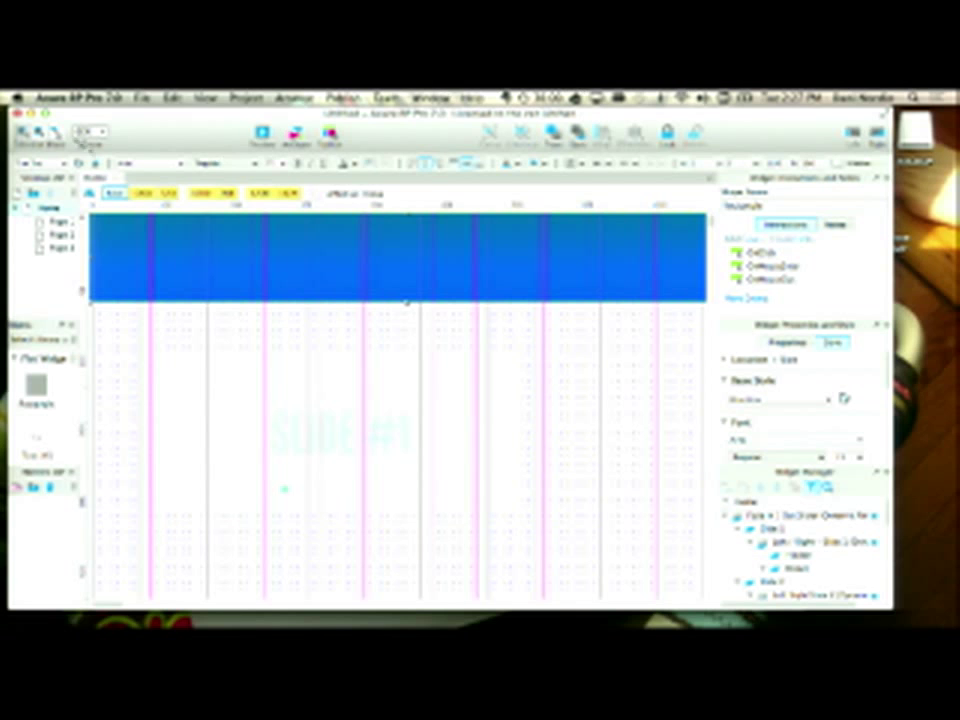
click(46, 114)
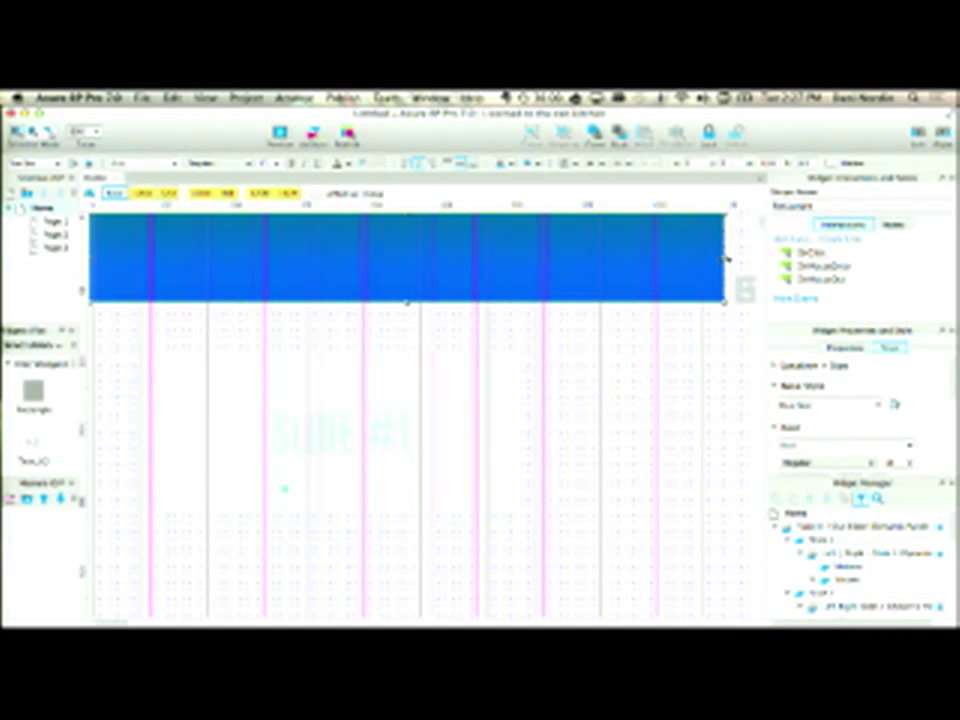
mouse_move(725, 258)
mouse_down()
mouse_move(704, 259)
mouse_move(755, 262)
mouse_move(731, 264)
mouse_up()
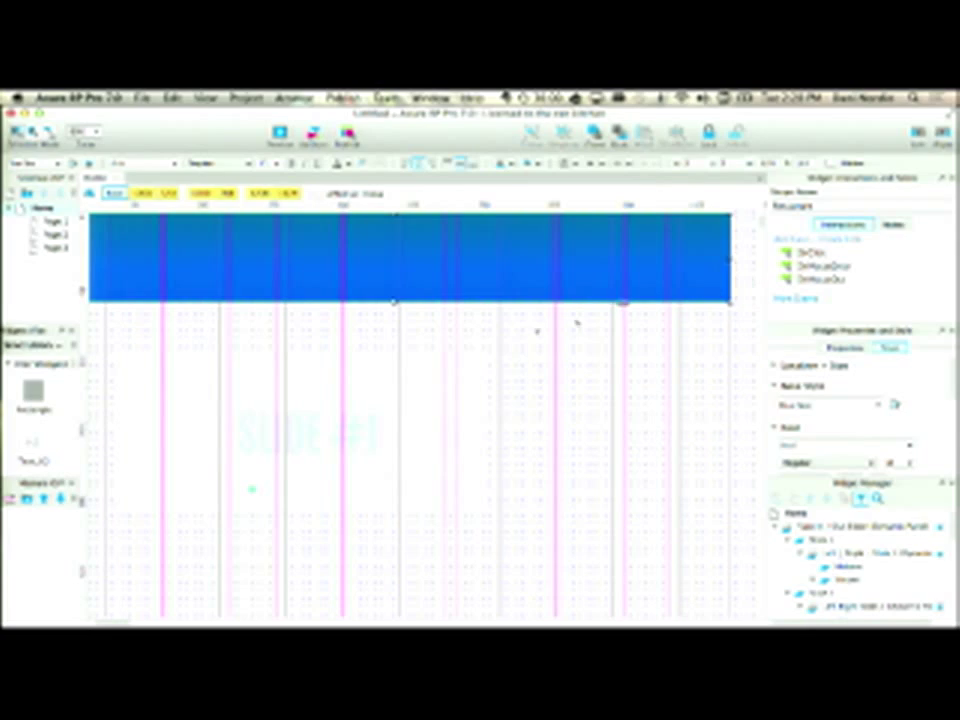
scroll(478, 329, left, 2)
- Bring up the minimized DrupalOrg prototype window and open its first profile page for design
key(ctrl+Up)
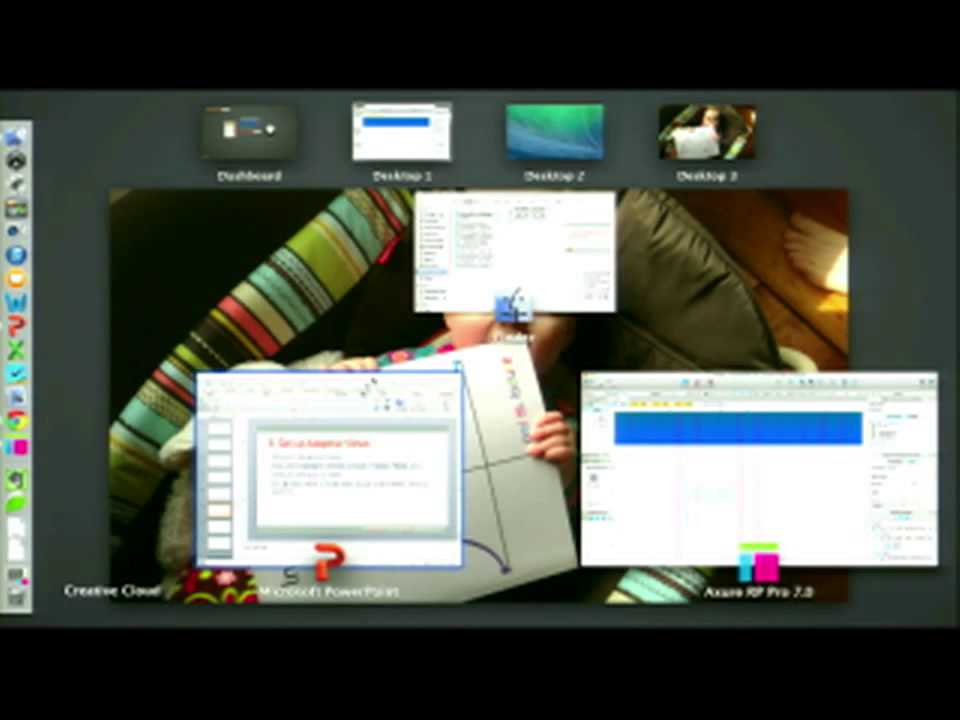
click(609, 450)
mouse_move(16, 574)
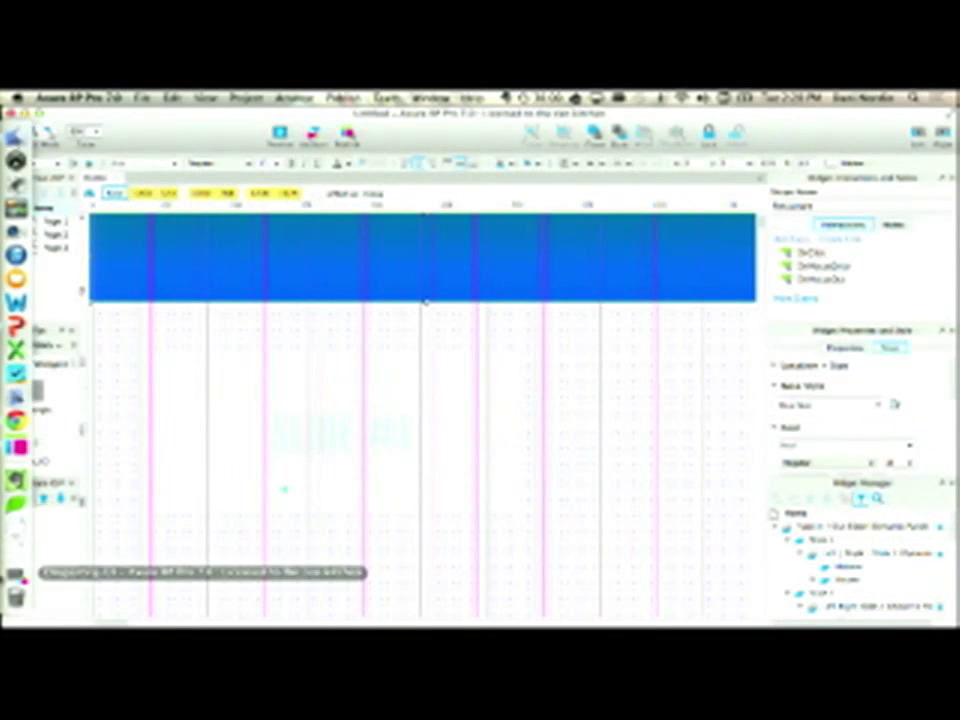
click(16, 574)
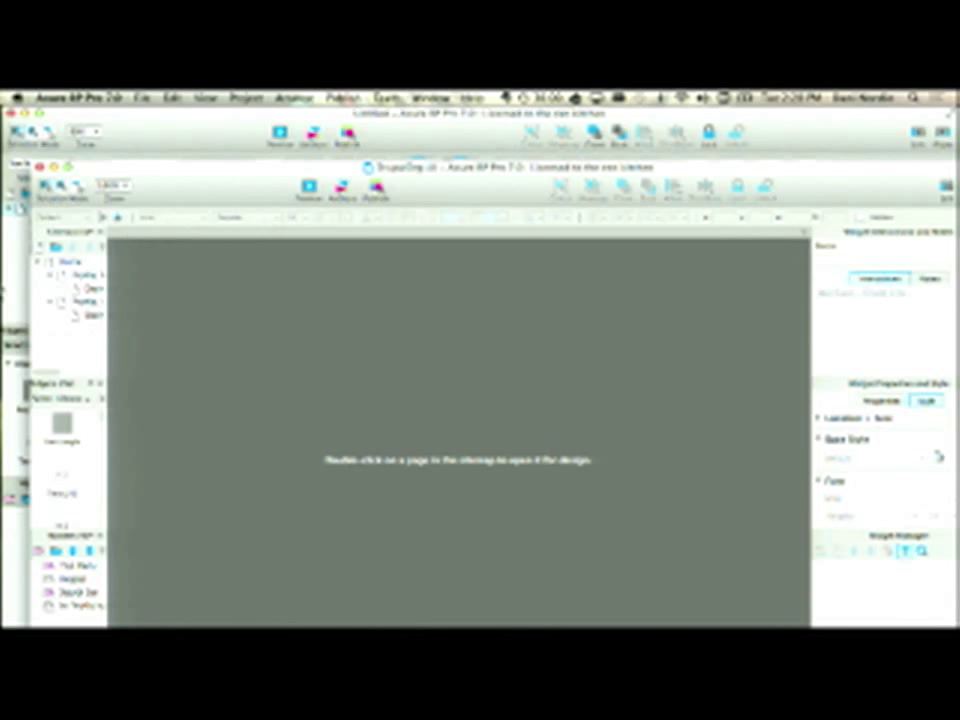
click(77, 279)
double_click(80, 275)
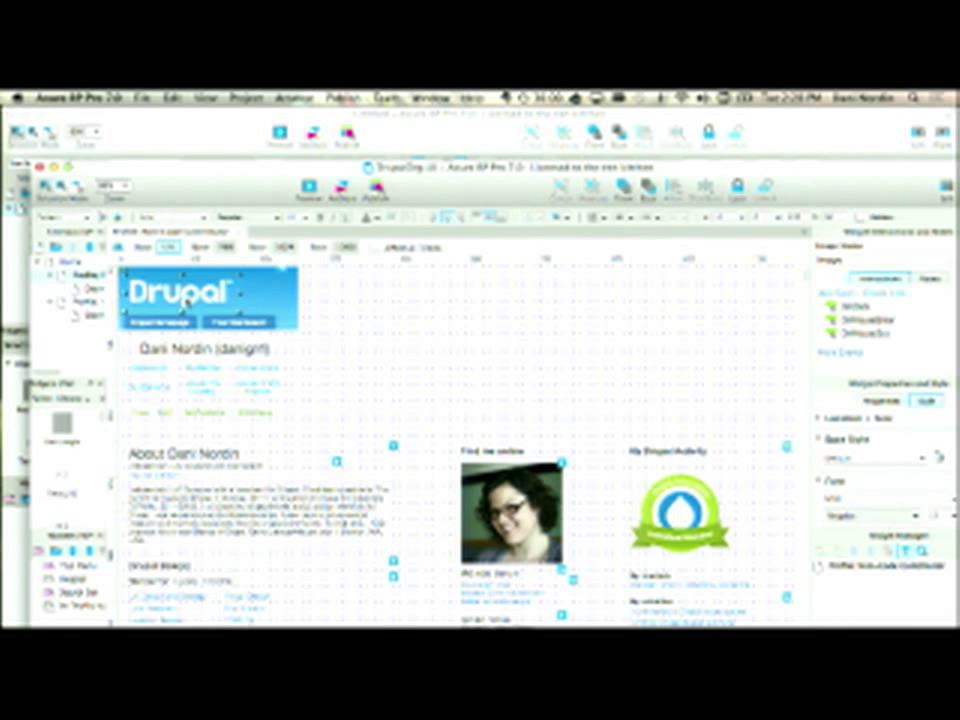
- Copy the Drupal logo from the profile page and place it at the left end of the Home page's blue header
click(146, 250)
click(174, 124)
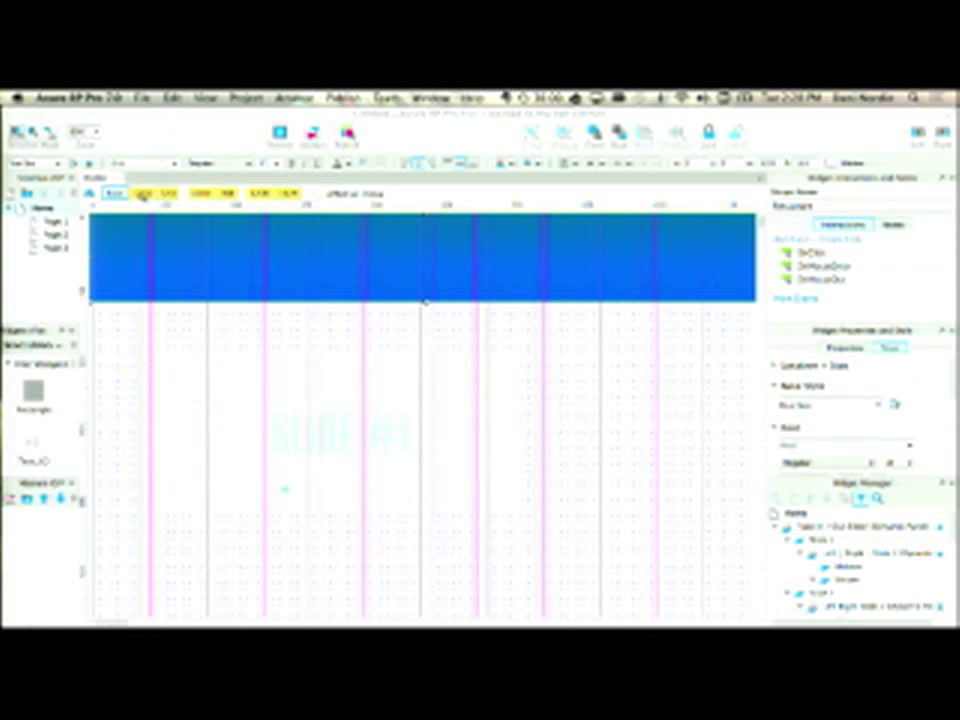
click(104, 372)
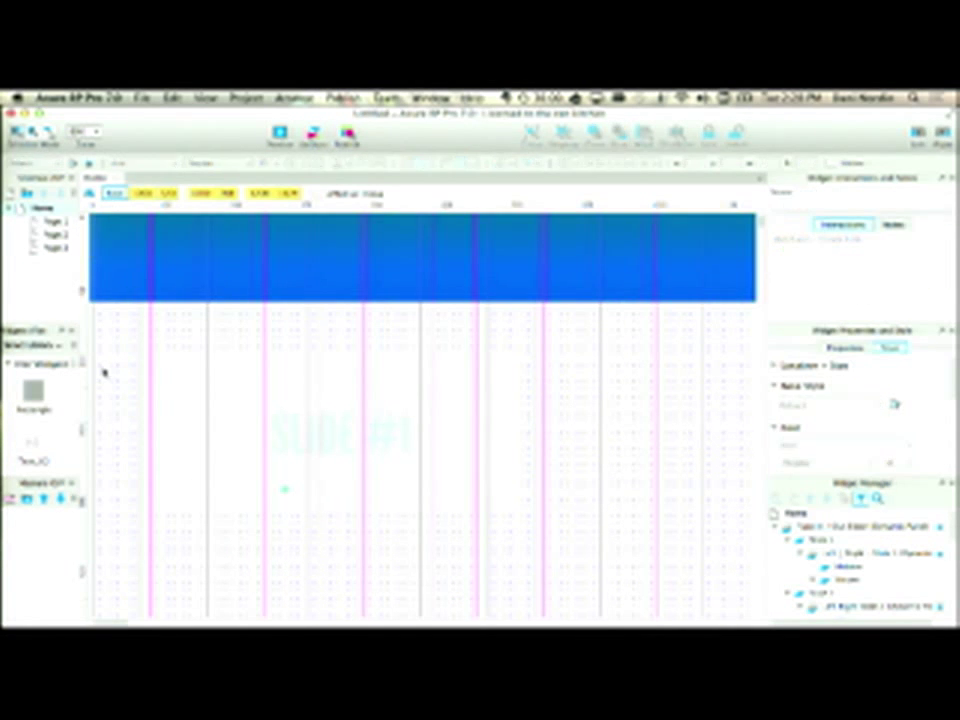
key(super+v)
mouse_move(142, 239)
mouse_down()
mouse_move(186, 285)
mouse_move(150, 266)
mouse_move(144, 249)
mouse_move(145, 260)
mouse_up()
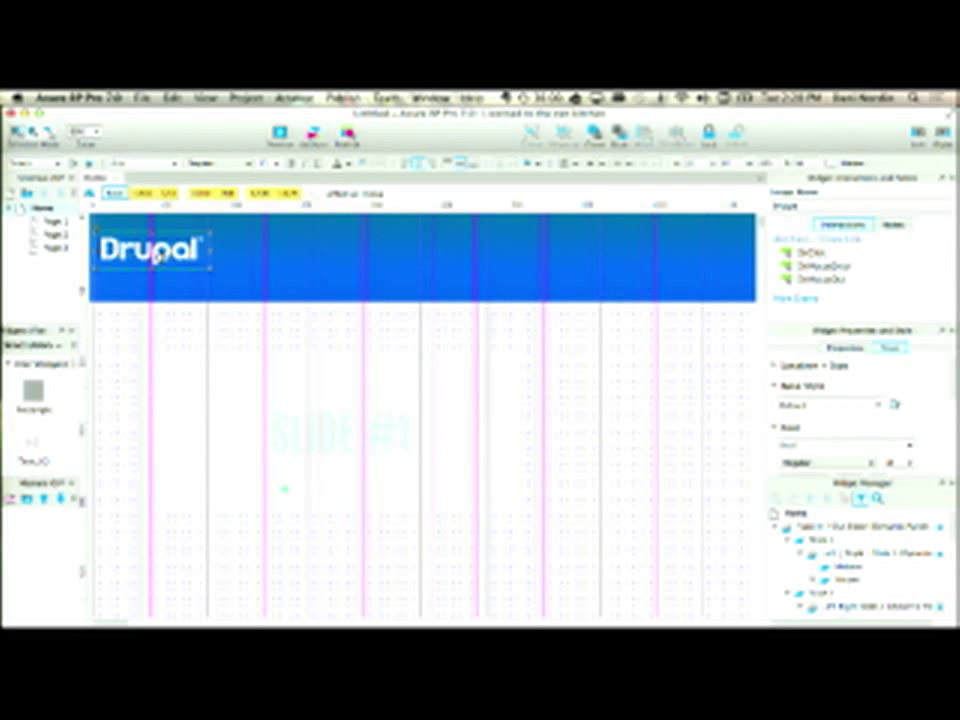
- Copy the profile photo and round badge from DrupalOrg onto the Home page, and move the slider to the page's left edge below the header
key(ctrl+Up)
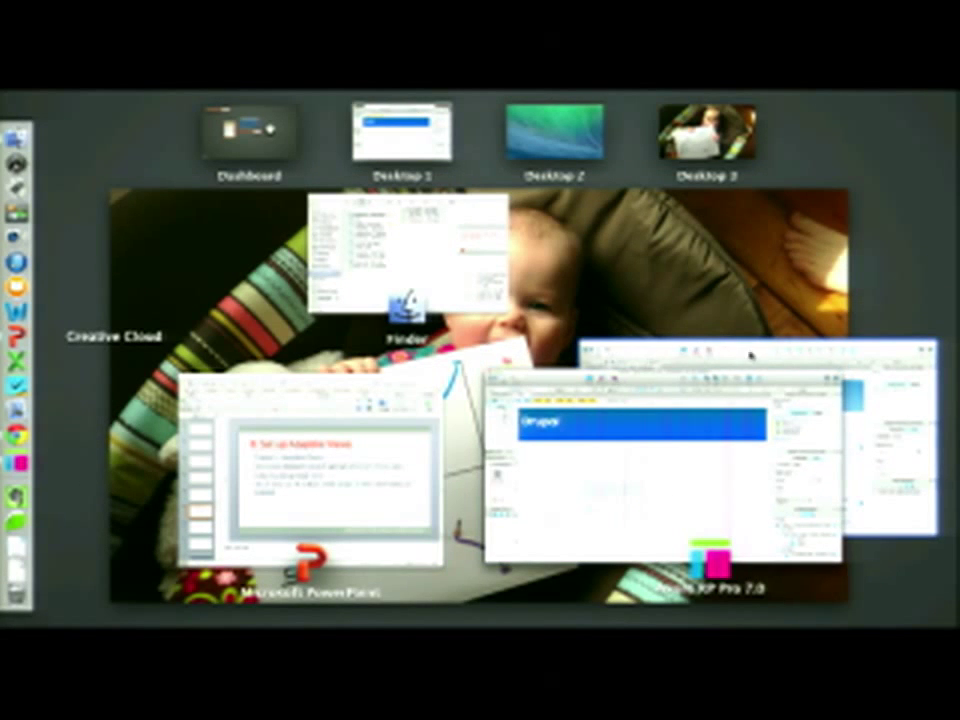
click(751, 355)
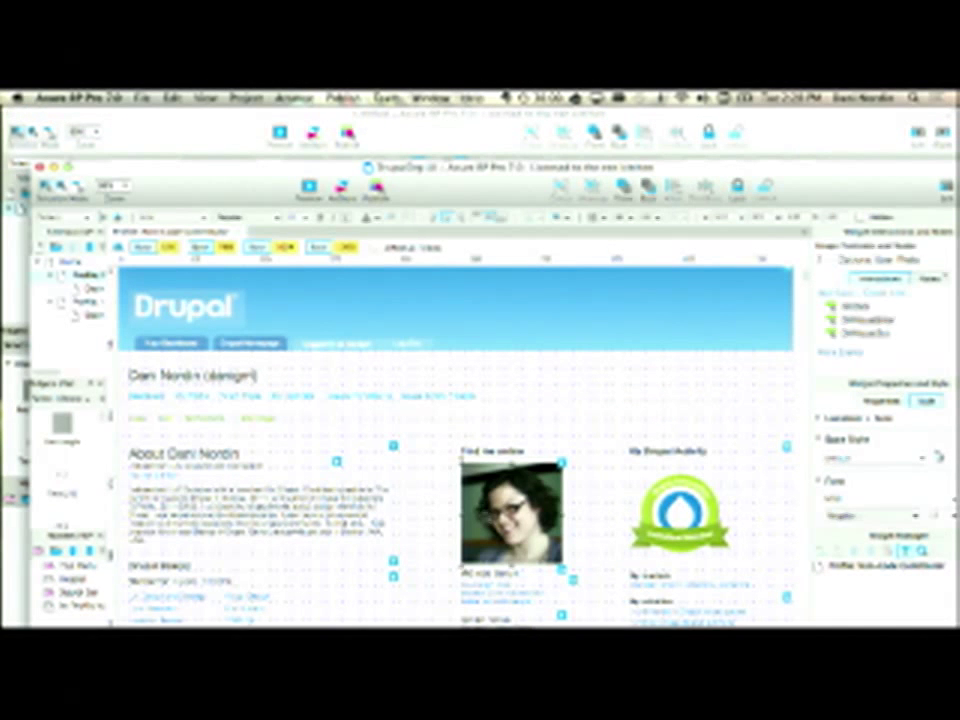
click(650, 535)
key(ctrl+Up)
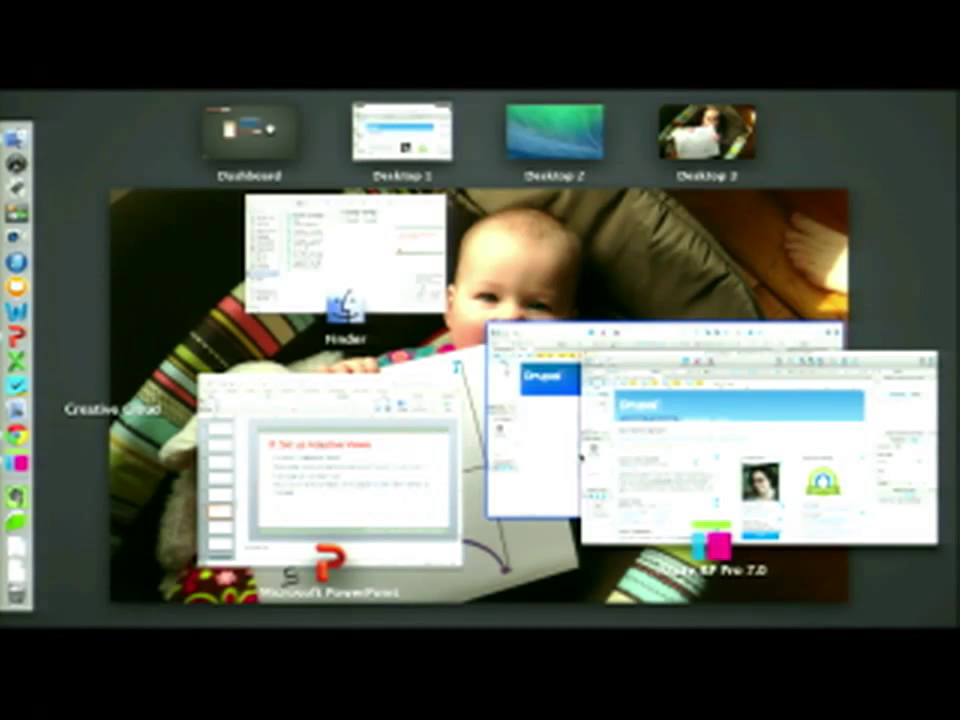
click(548, 457)
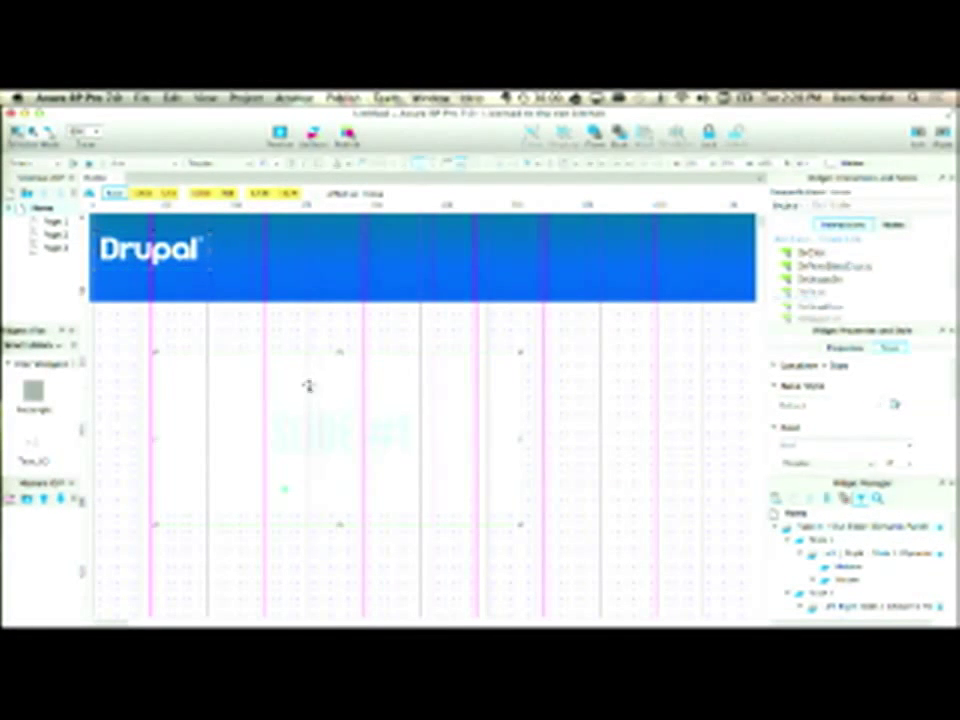
drag(298, 381, 240, 355)
key(super+v)
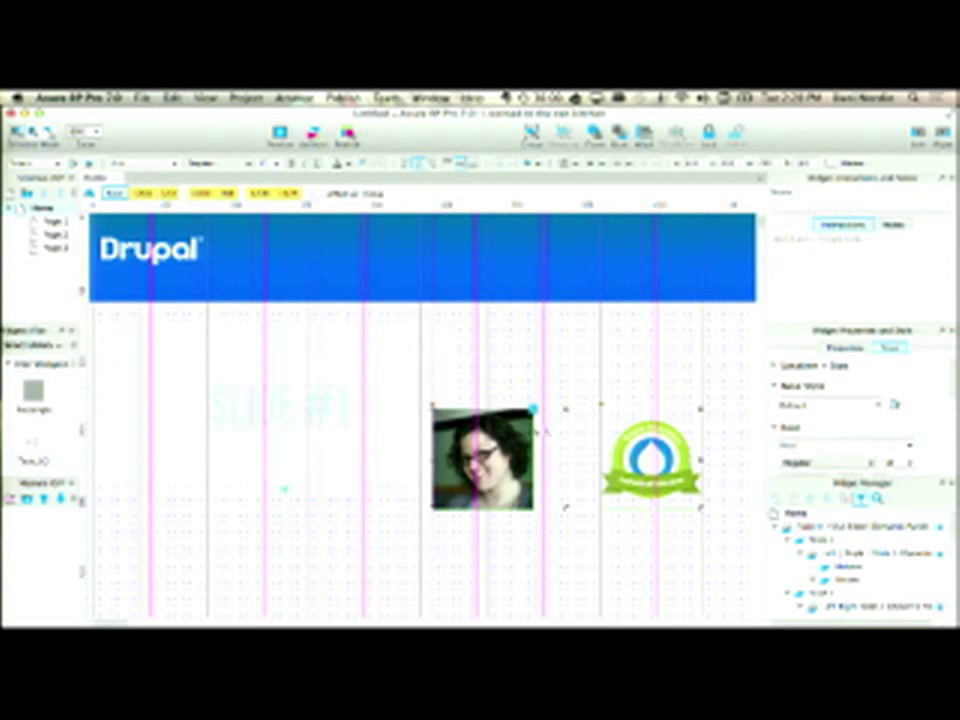
- Place the profile photo beneath the slider at the page's left edge and the badge just right of the slider
drag(394, 556, 152, 557)
click(416, 564)
drag(325, 560, 548, 372)
click(535, 510)
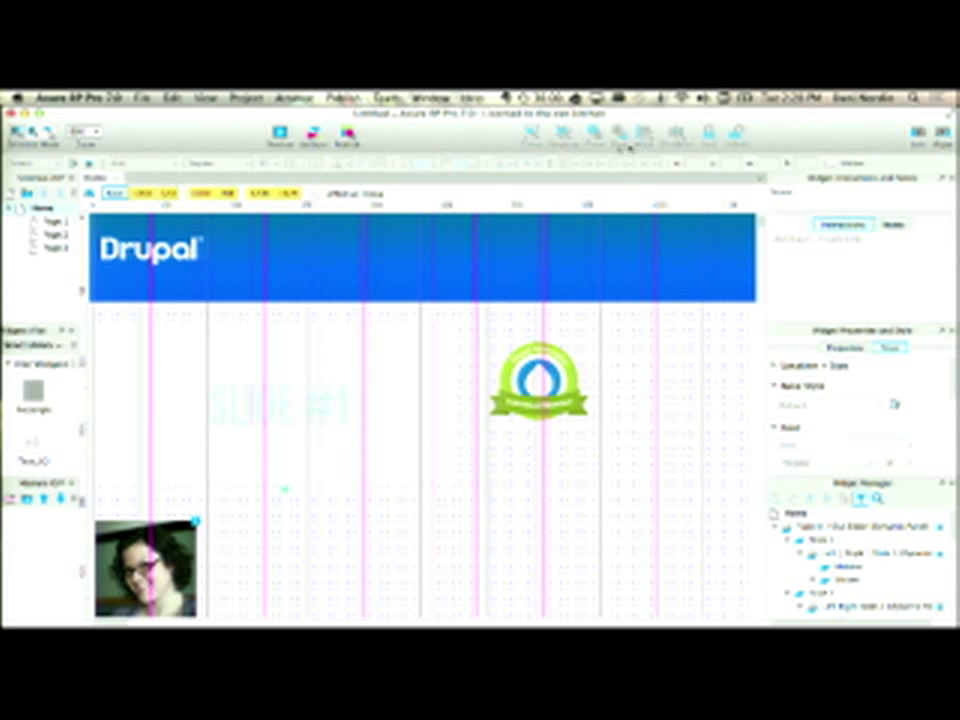
- In the Portrait Phone view, remove the slider and the dynamic panel below it
click(167, 196)
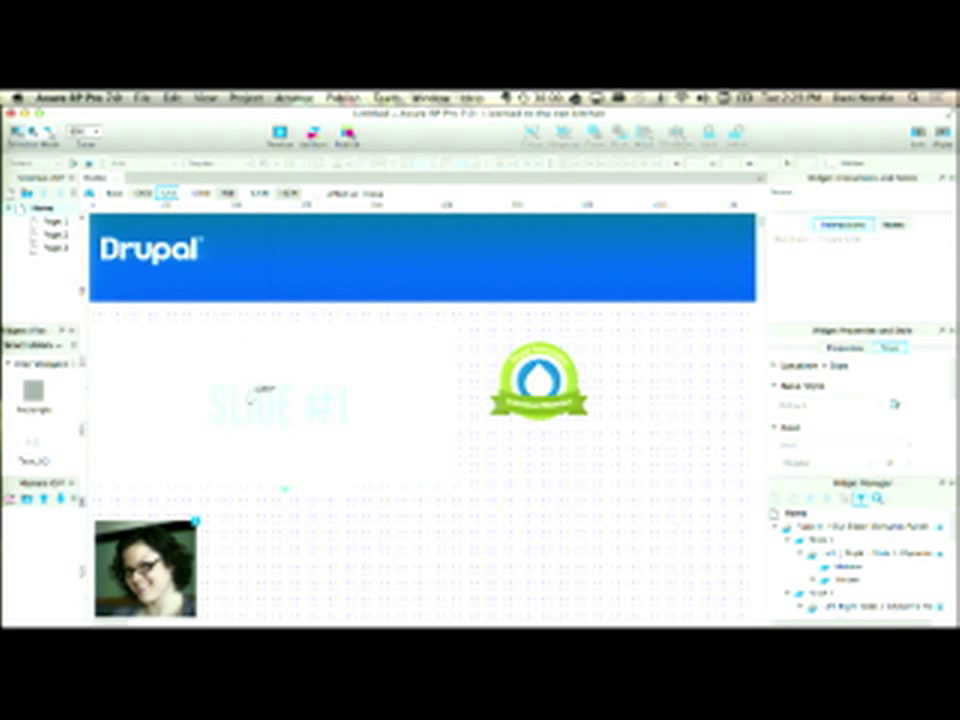
click(306, 428)
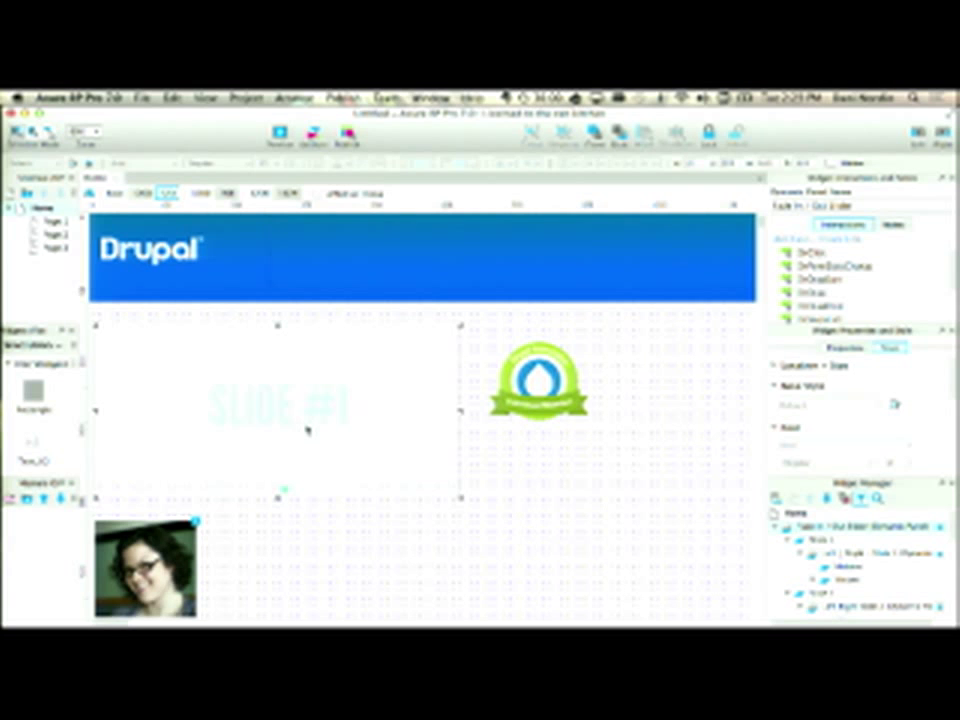
key(Delete)
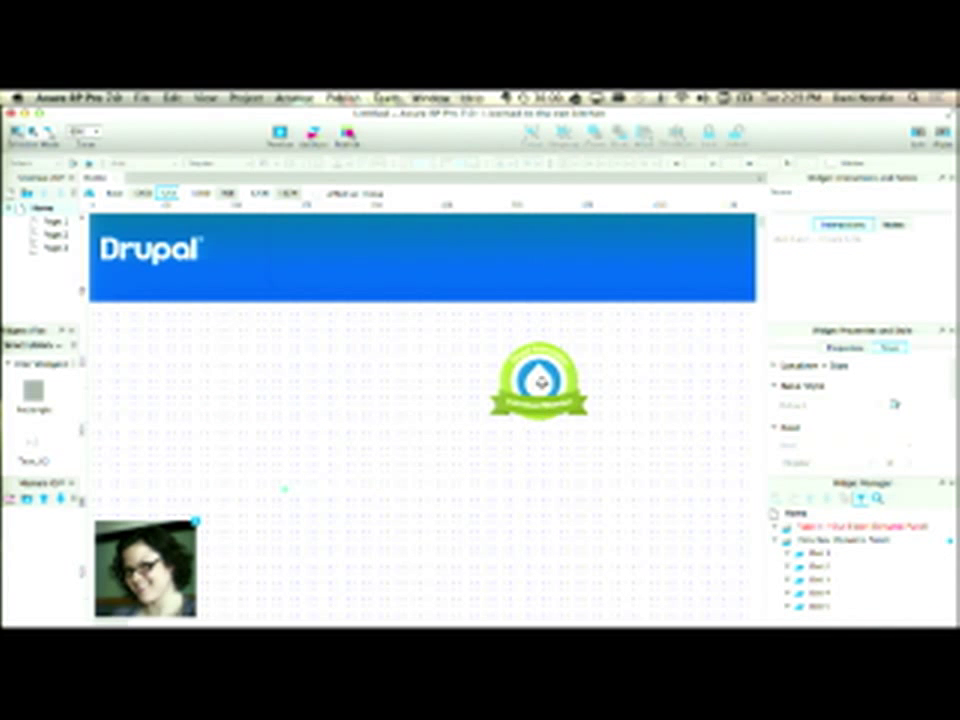
drag(208, 436, 443, 545)
key(Delete)
- Stack the badge and the profile photo beneath the Drupal logo at the left edge of the phone layout
drag(544, 379, 147, 380)
drag(149, 565, 148, 471)
click(321, 531)
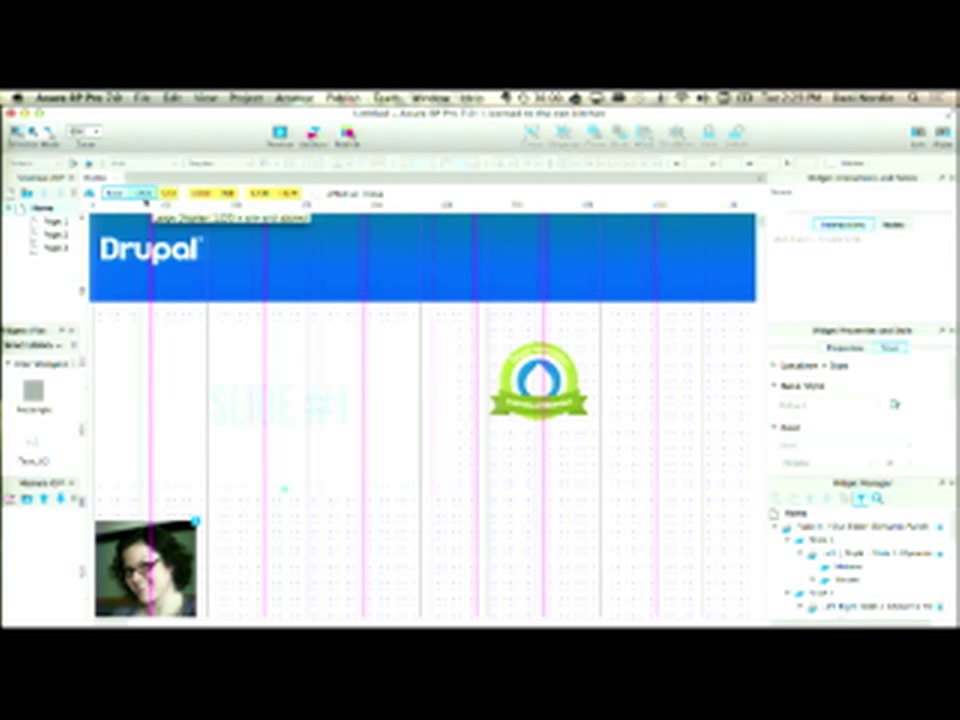
- Check the Large Display view and move the badge slightly to the right in the 1024-wide view
click(145, 197)
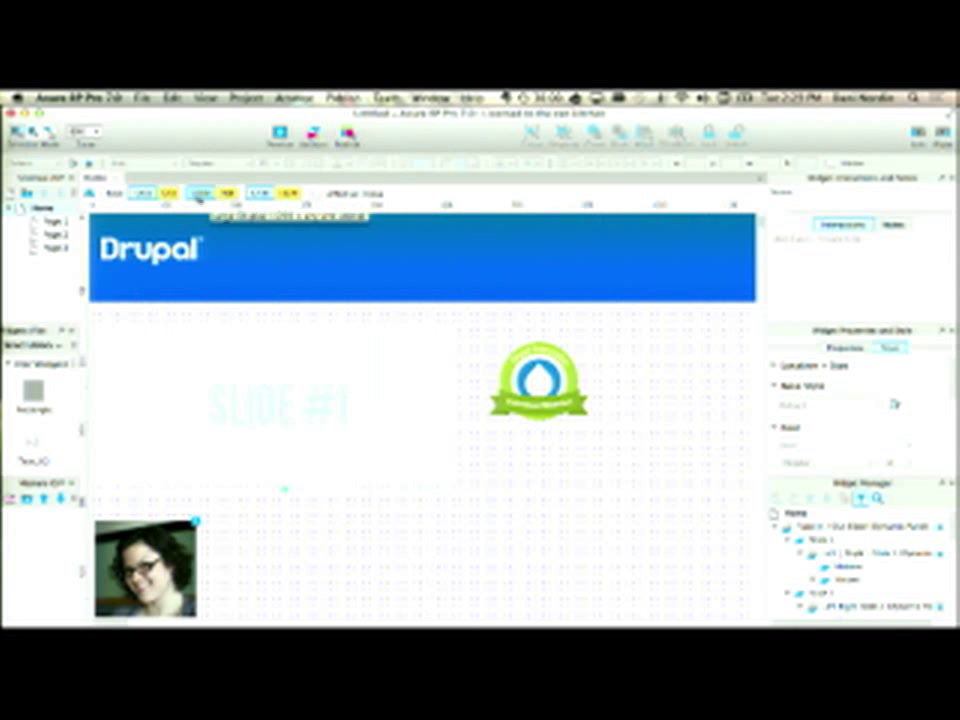
click(296, 197)
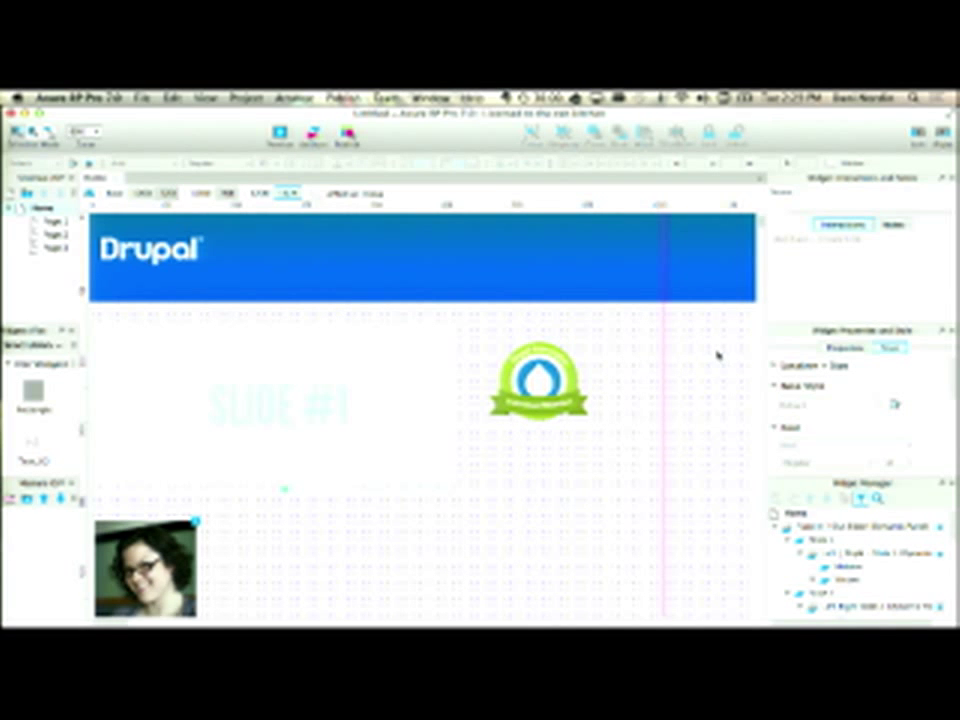
drag(513, 381, 541, 381)
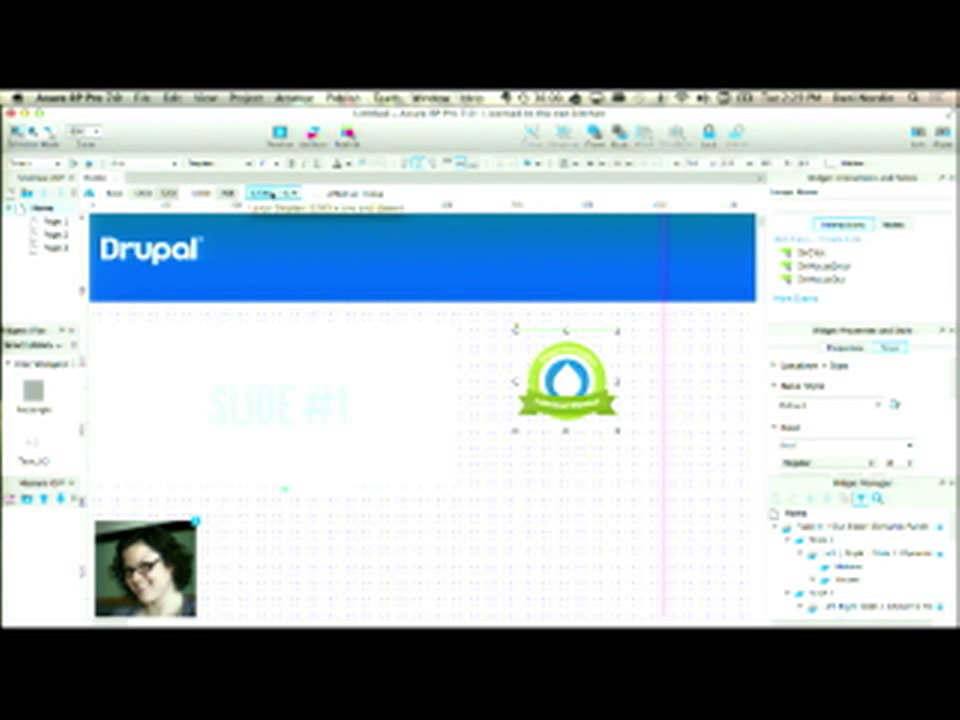
- Create global guides with the 960 Grid: 12 Column preset and nudge the badge slightly right to fit them
right_click(490, 423)
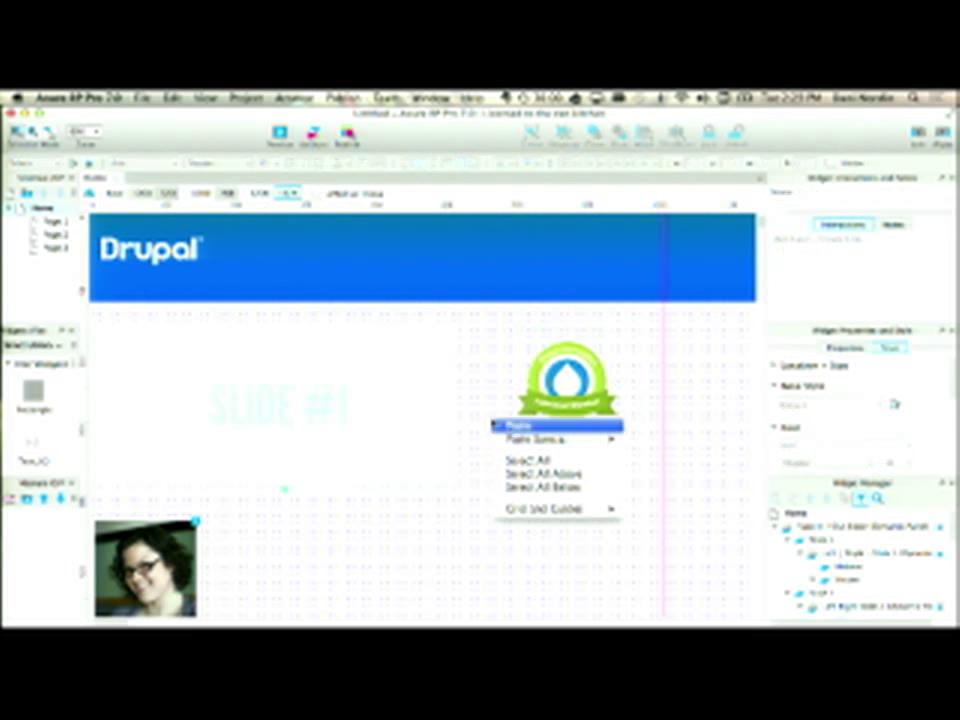
mouse_move(549, 510)
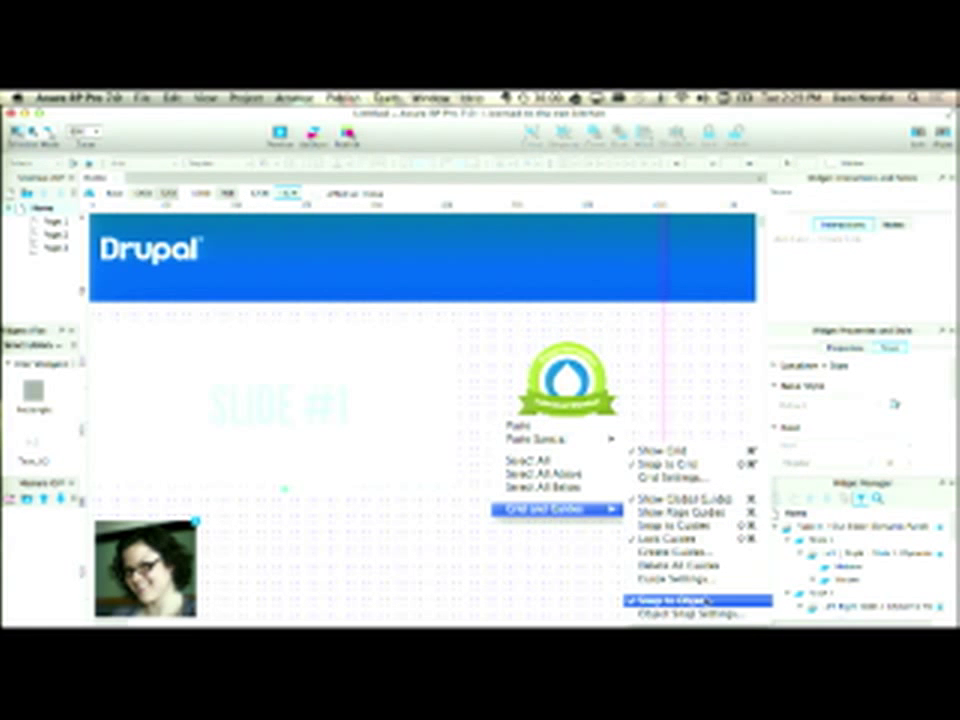
click(700, 552)
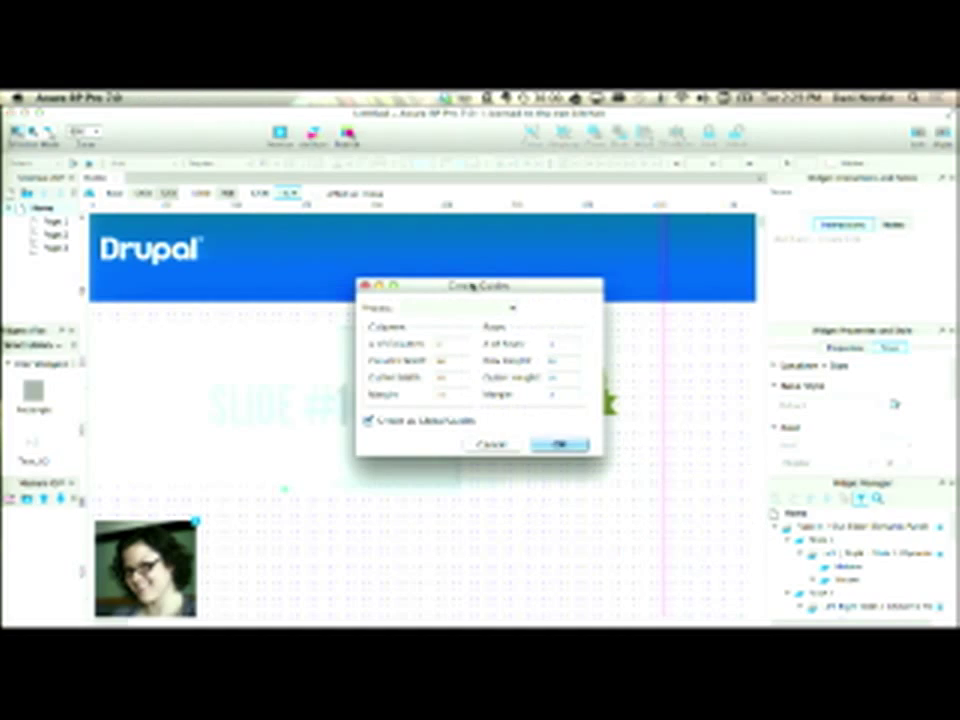
click(510, 309)
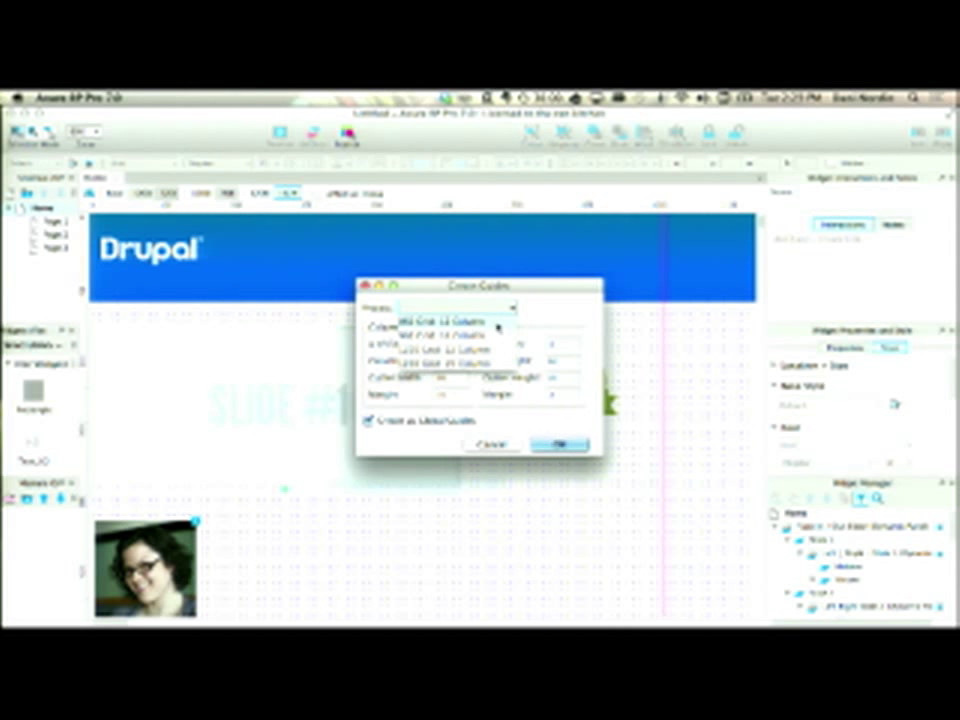
click(498, 327)
click(567, 445)
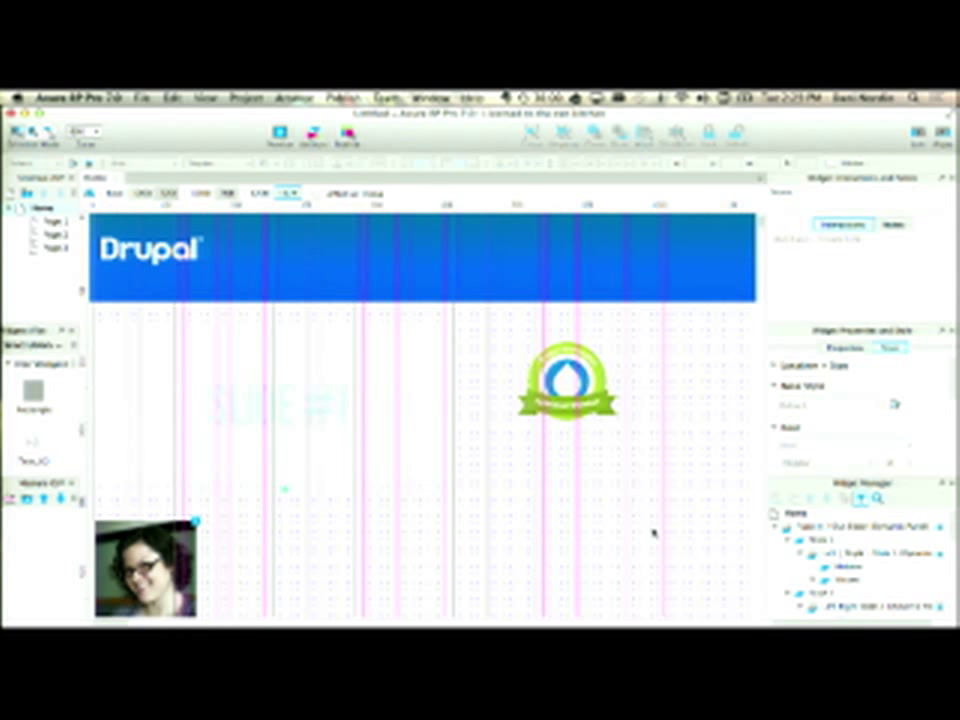
drag(572, 378, 581, 376)
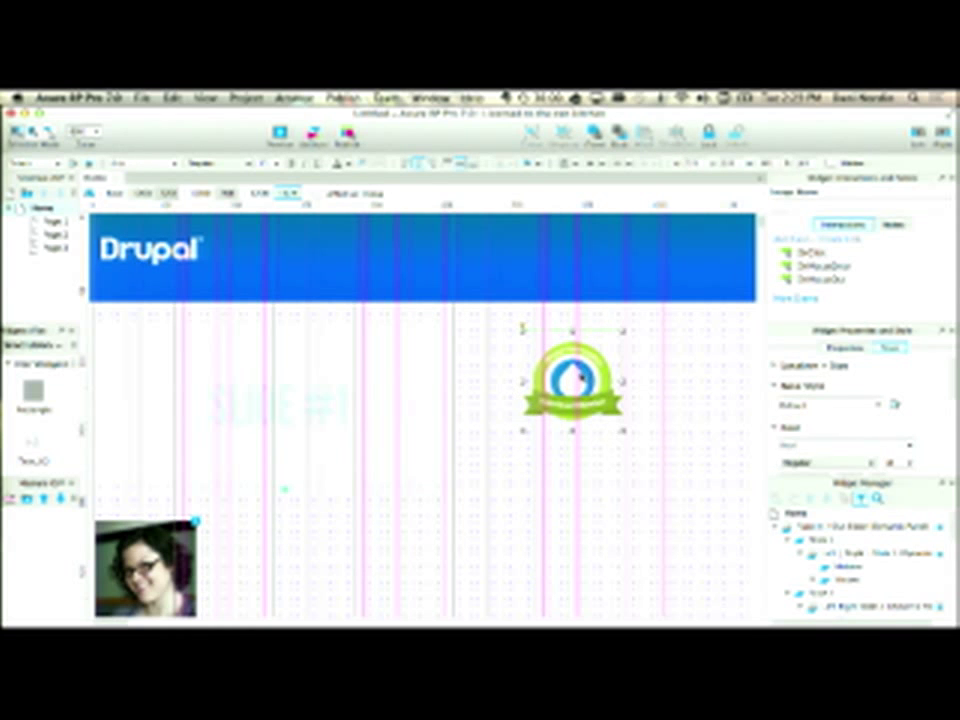
click(446, 542)
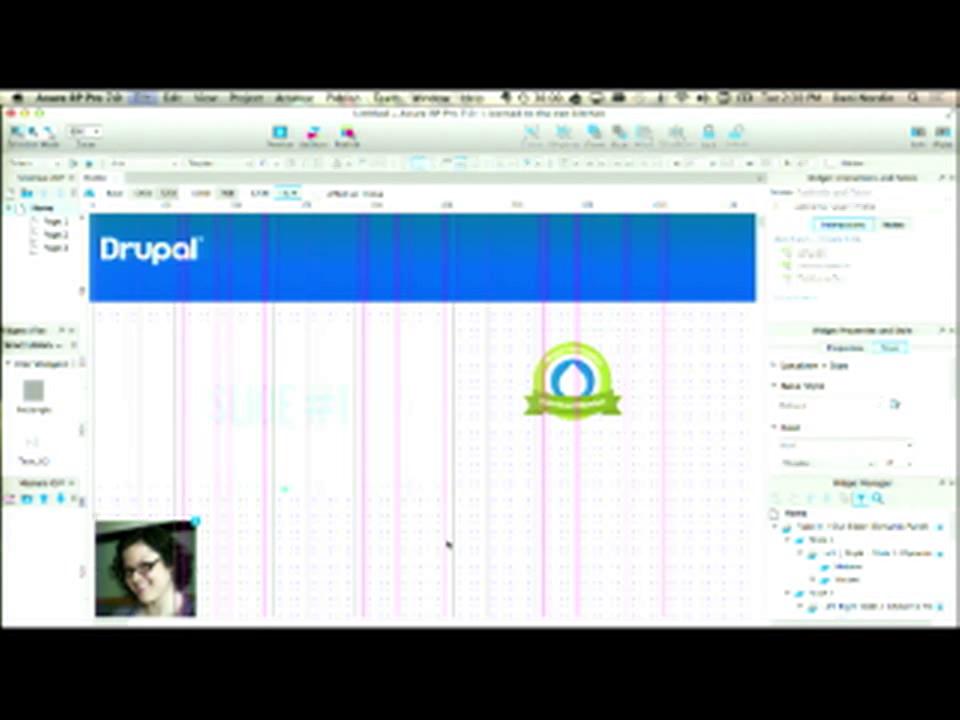
- Save the project as Drupalcon Demo in the UX Documentation folder
key(super+s)
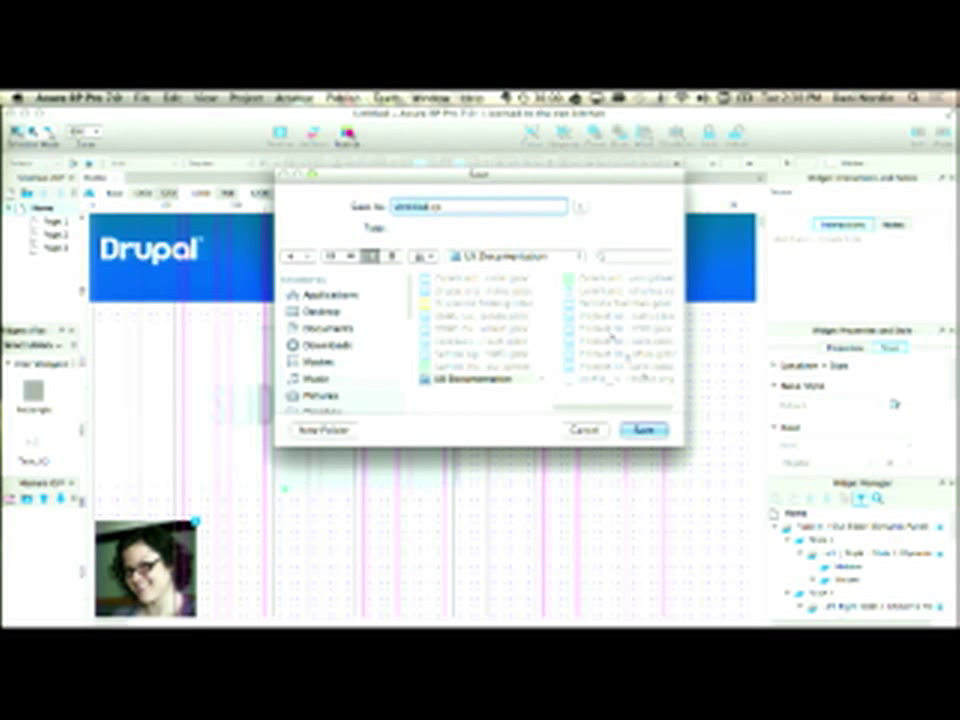
text(Drupal Buttons)
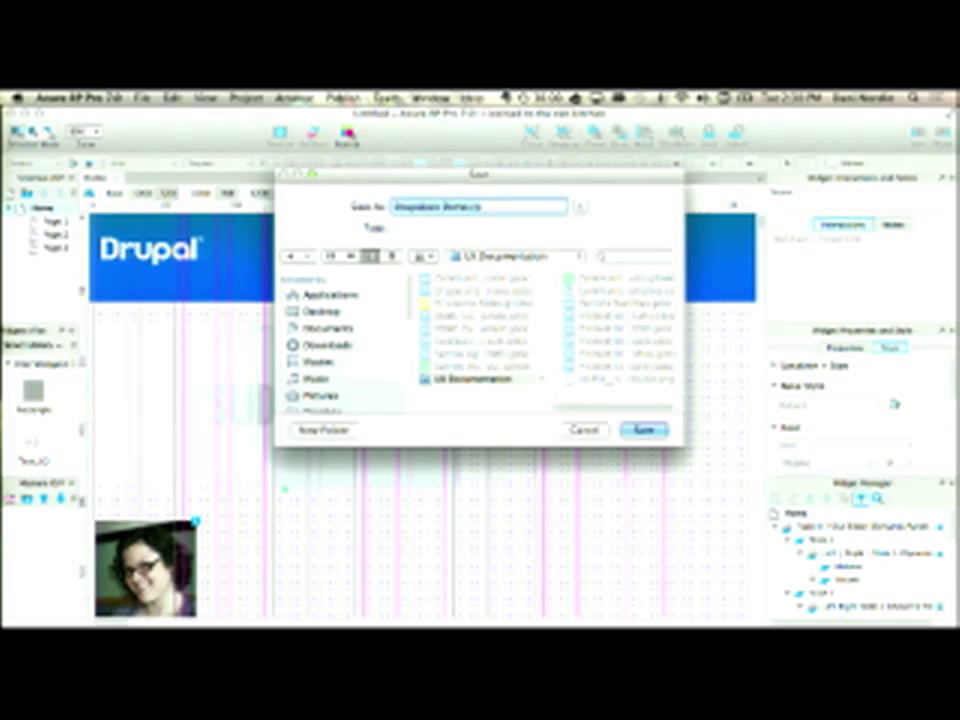
key(Return)
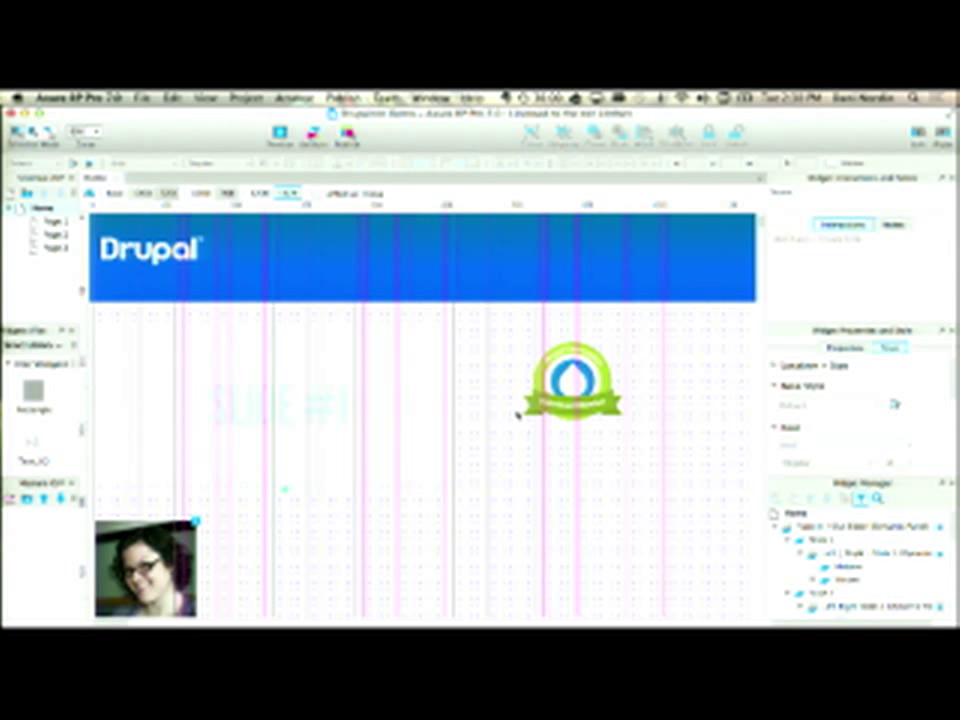
- In the 768-wide portrait tablet view, move the green badge below the slideshow panel, beside the profile photo
scroll(517, 413, down, 1)
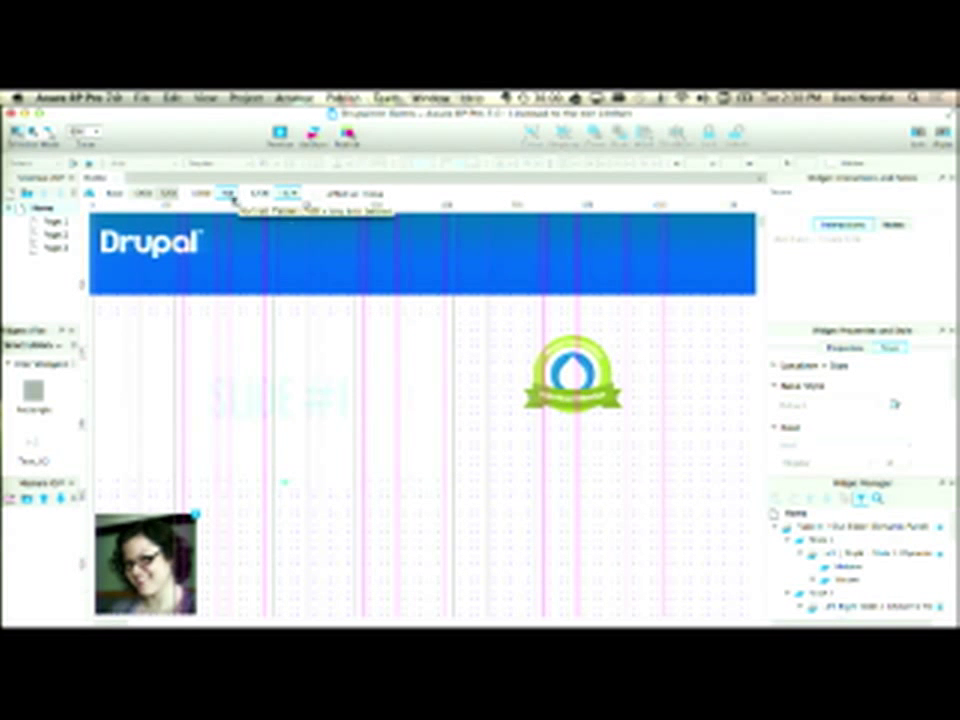
click(228, 194)
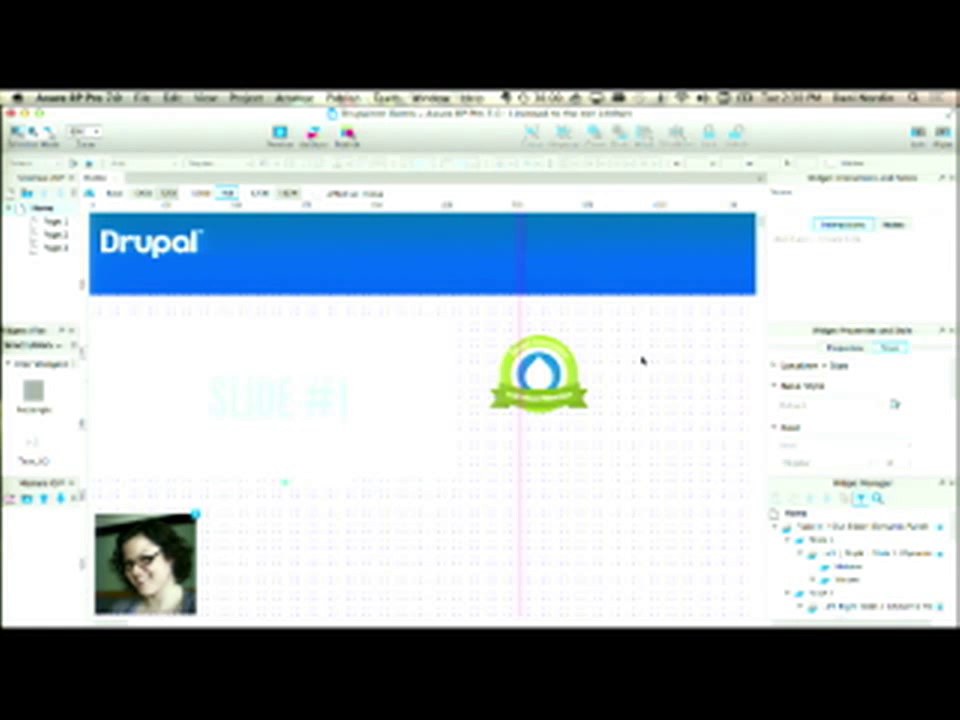
click(240, 443)
click(530, 370)
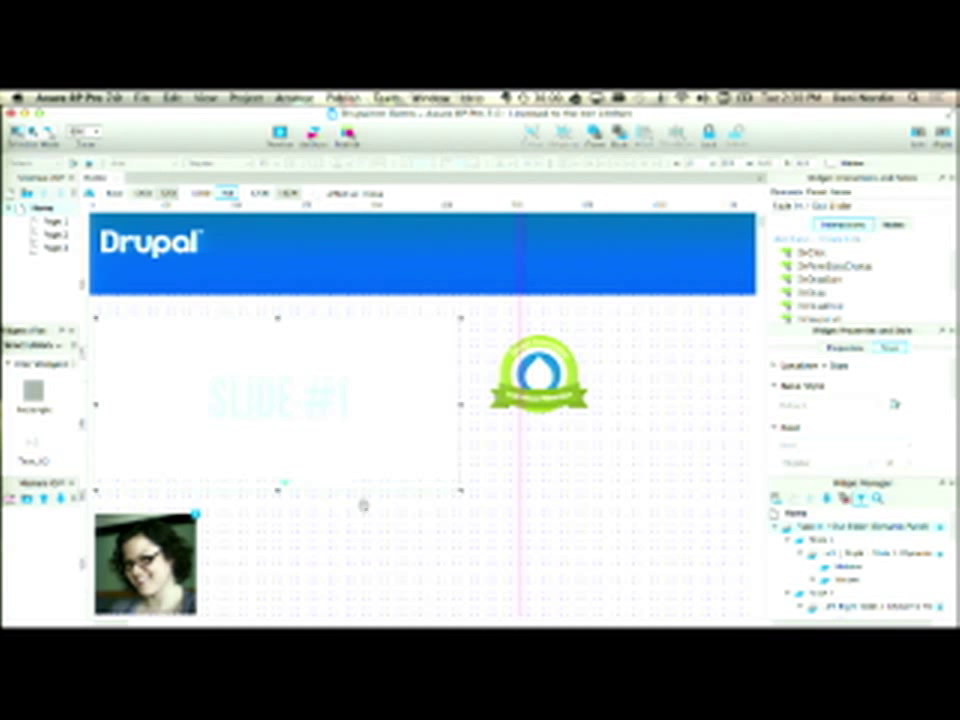
drag(270, 550, 270, 557)
- Shift the Slide #1 slideshow panel slightly to the right in the portrait tablet view
click(275, 399)
key(shift+Right)
key(shift+Right)
key(shift+Right)
key(shift+Right)
key(Left)
key(Left)
key(Left)
key(Left)
key(Left)
key(Left)
key(Left)
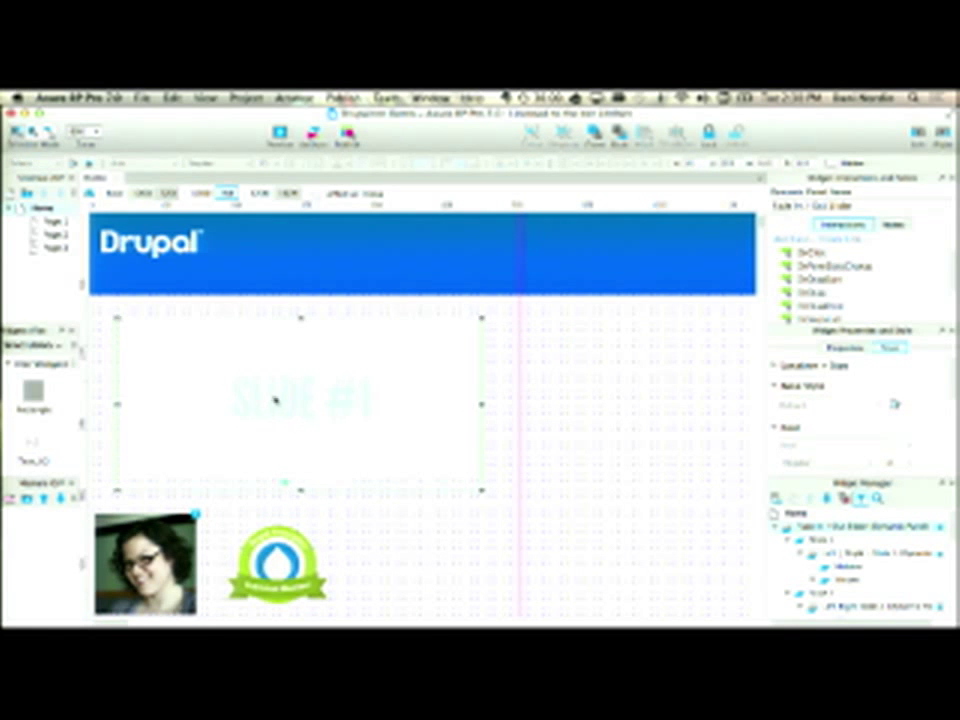
- Move the profile photo and badge together to the right so they sit centred beneath the slideshow panel
click(278, 560)
shift+click(156, 570)
key(Right)
key(Right)
key(Right)
key(Right)
key(Right)
key(Right)
key(Right)
key(Right)
key(Right)
key(Right)
key(Right)
key(Right)
key(Right)
key(Right)
key(Right)
key(Right)
key(Right)
key(Right)
key(Right)
key(Right)
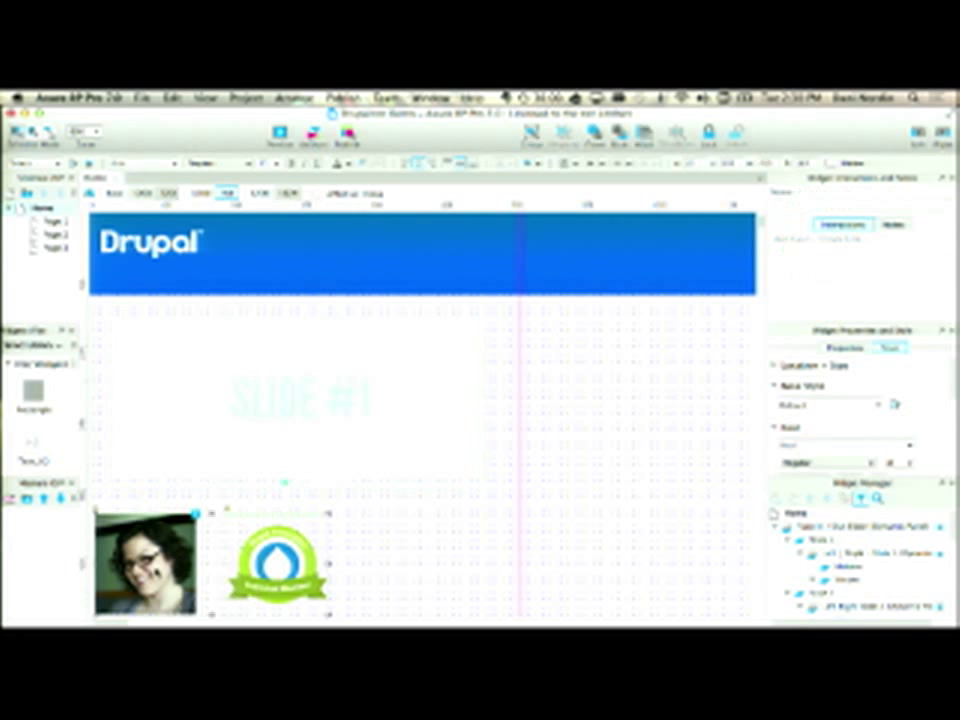
key(Right)
key(Right)
key(Right)
key(Right)
key(Right)
key(Right)
key(Right)
key(Right)
key(Right)
key(Right)
key(Right)
key(Right)
key(Right)
key(Right)
key(Right)
key(Right)
key(Right)
key(Right)
key(Right)
key(Right)
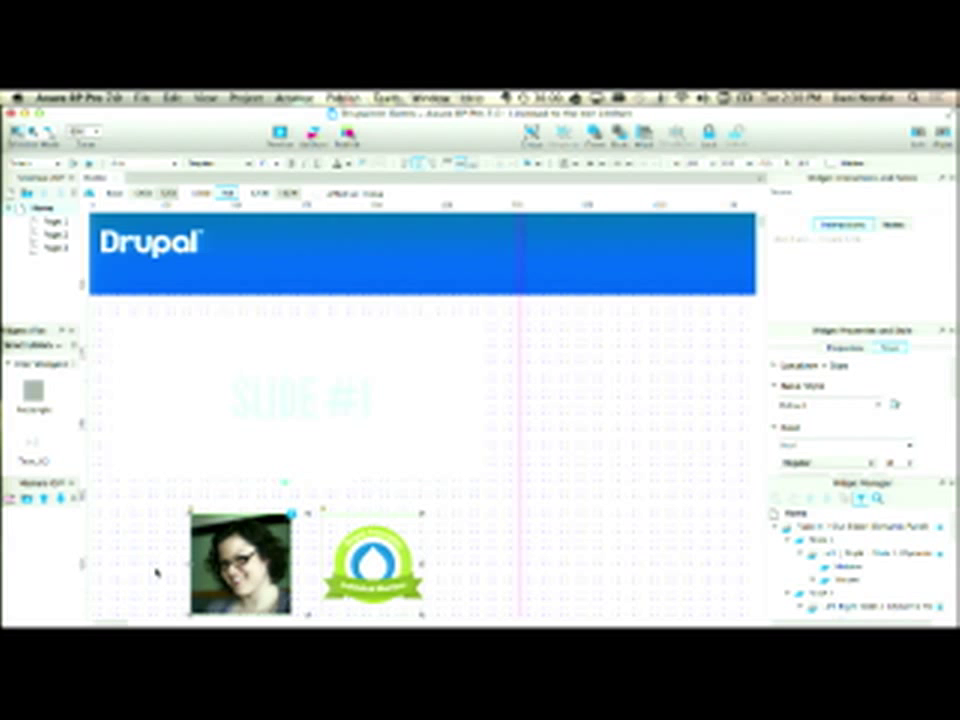
click(600, 508)
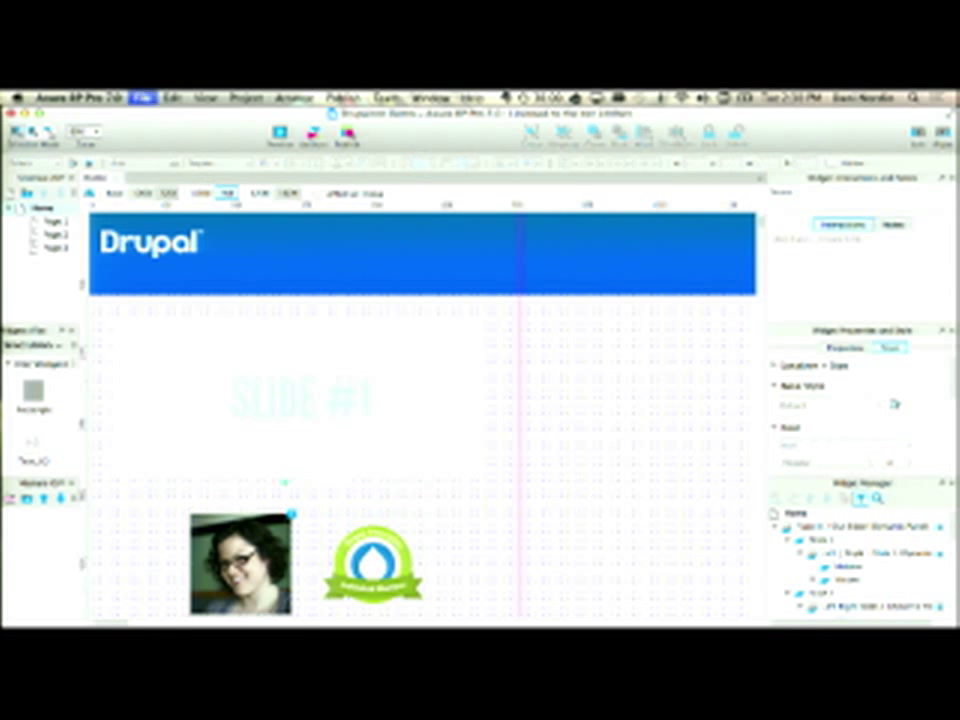
- Compare the page layout across the Base, landscape tablet and portrait tablet views
click(115, 196)
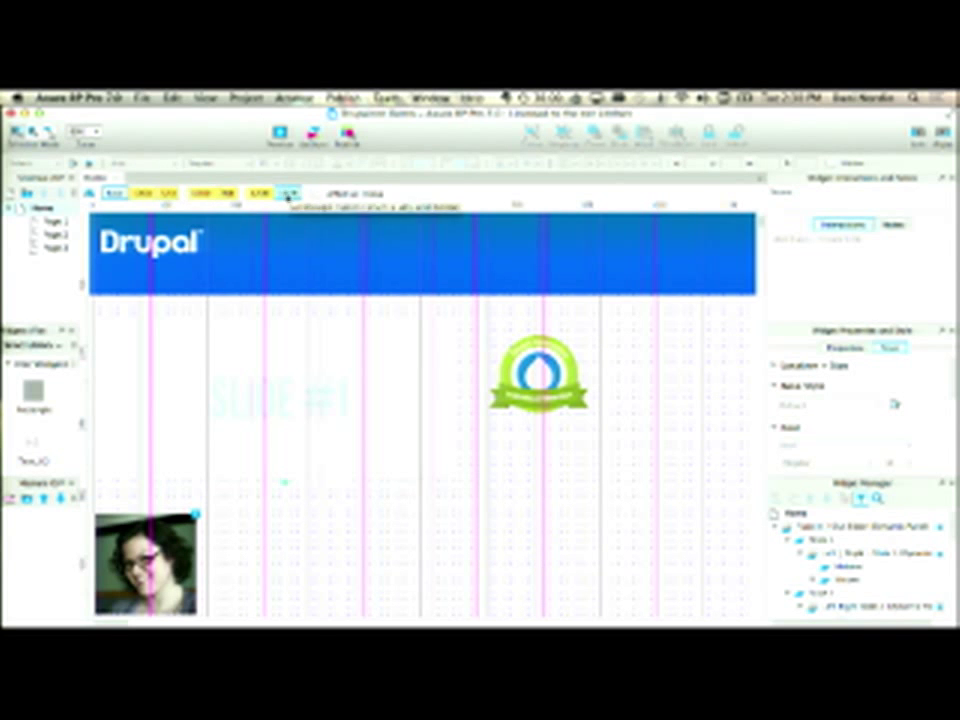
click(145, 197)
click(285, 198)
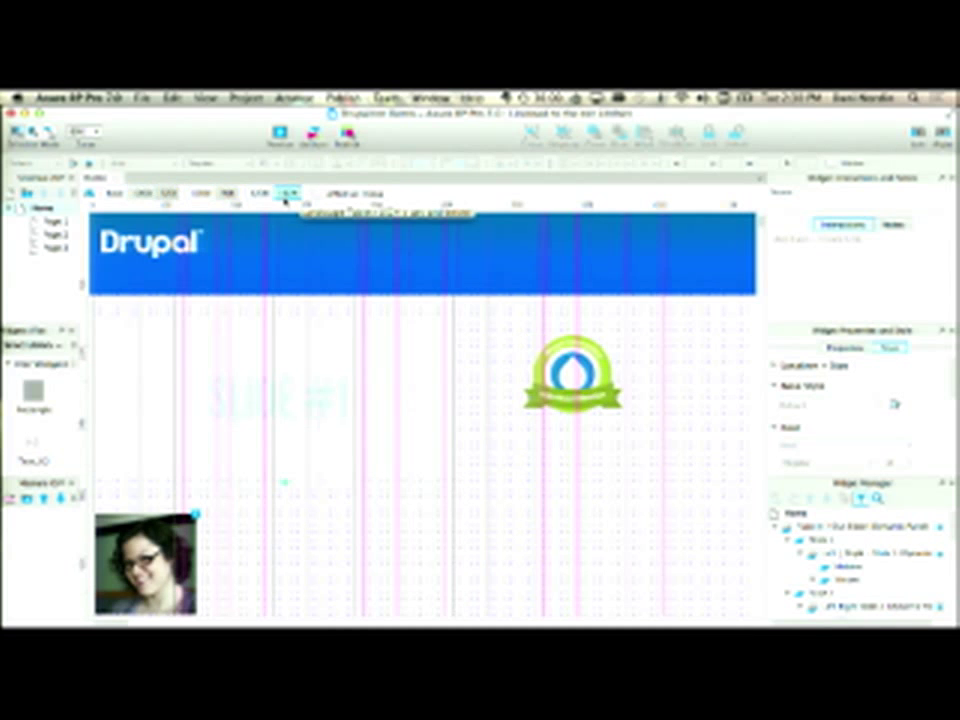
click(229, 197)
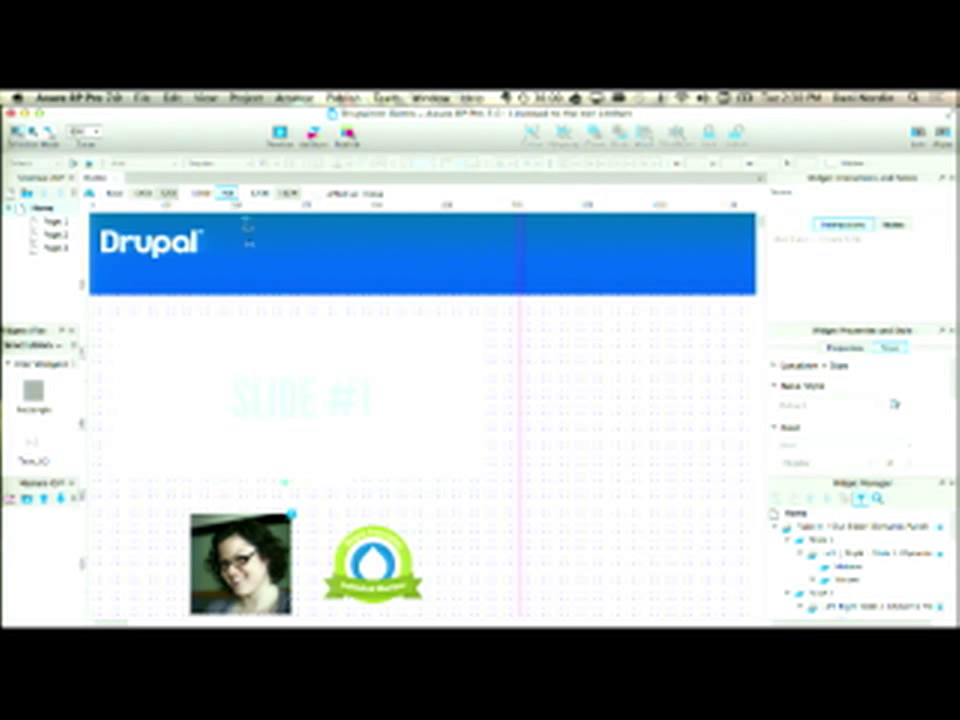
- Examine the header with logo and tabs in the other open Drupal profile project, then return to the demo project
key(ctrl+Up)
click(895, 412)
scroll(486, 438, down, 2)
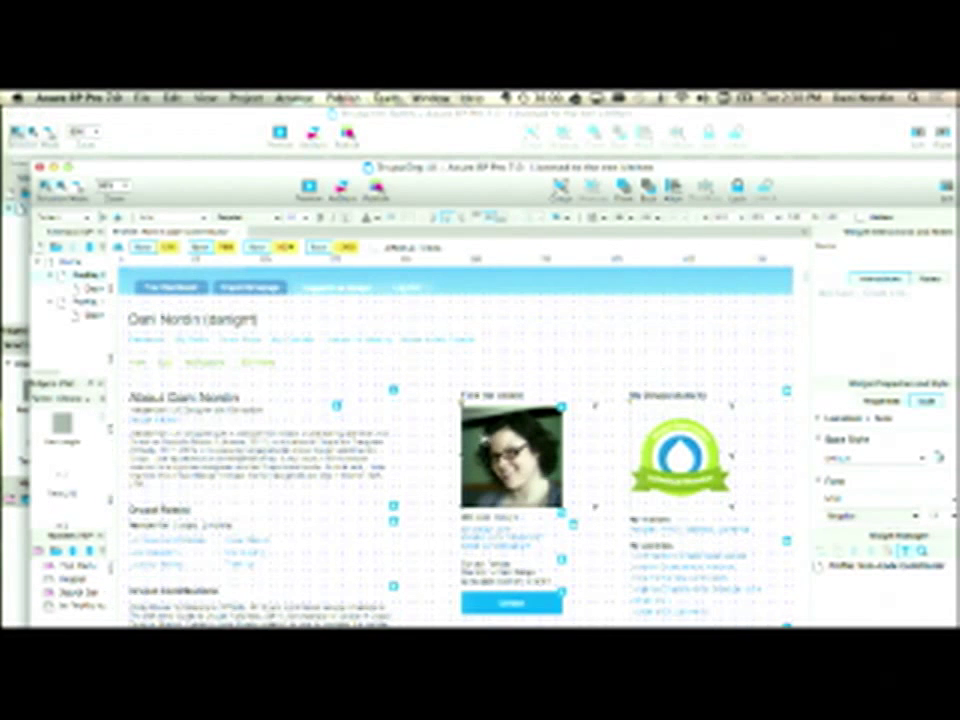
key(ctrl+Up)
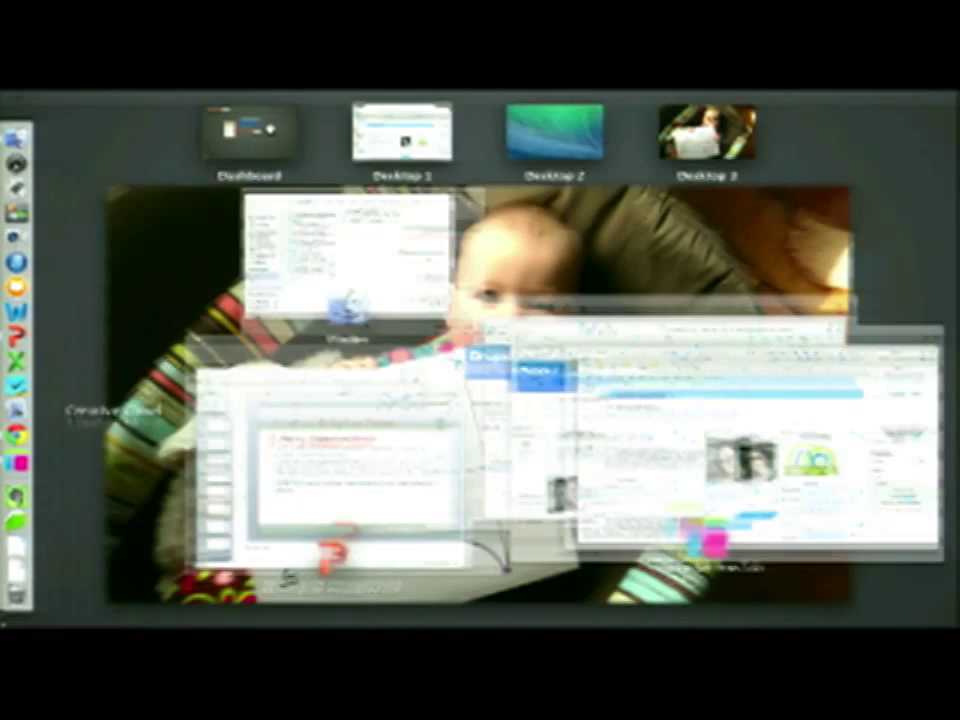
key(ctrl+Up)
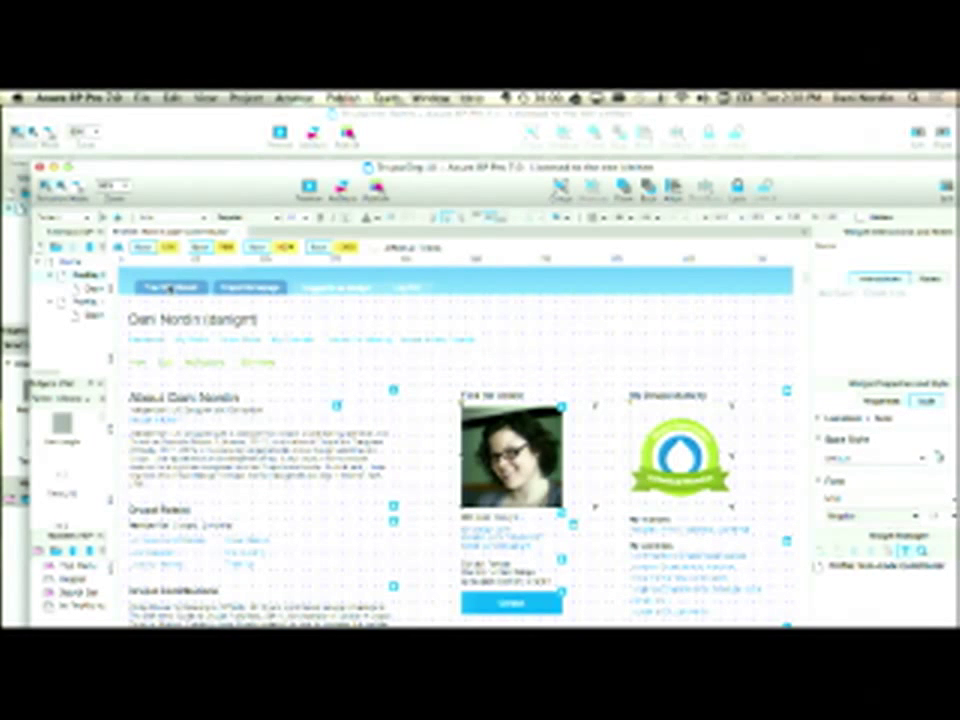
click(170, 289)
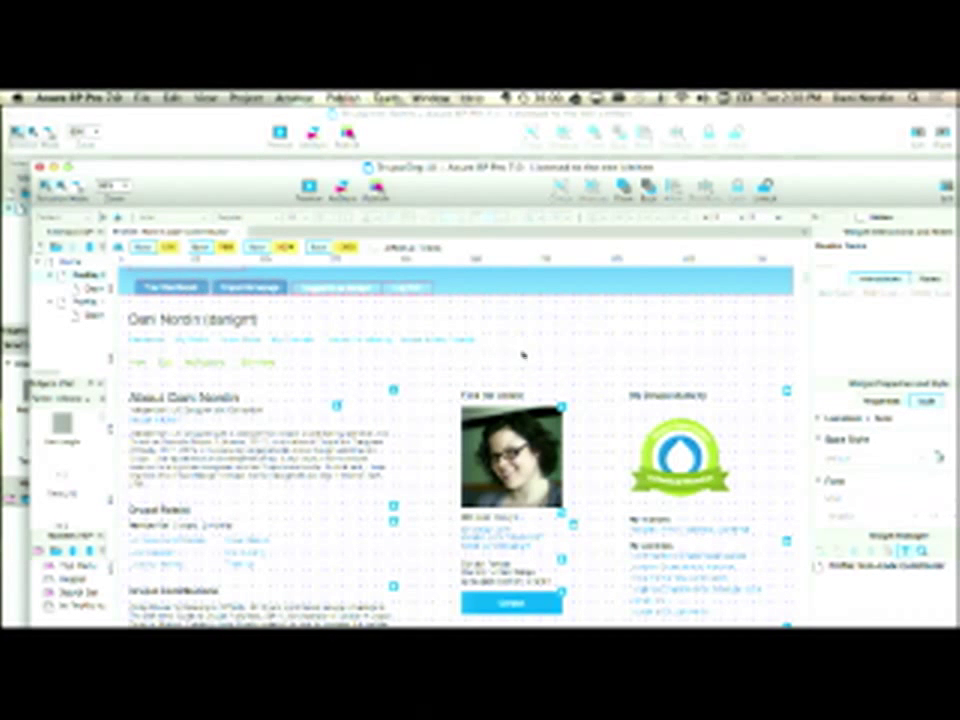
scroll(519, 352, up, 3)
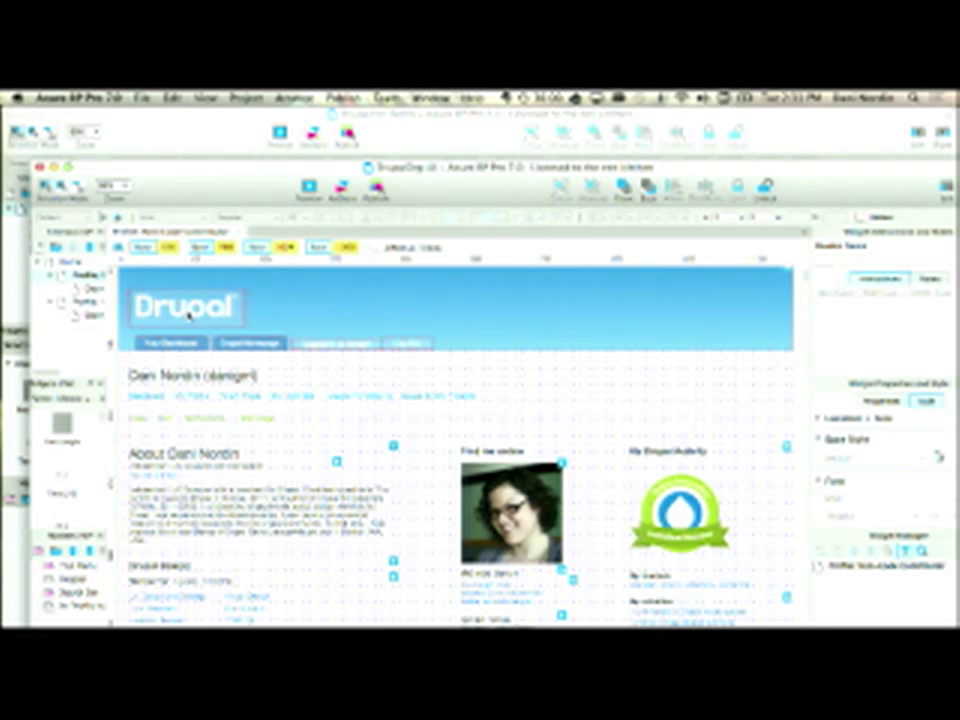
click(205, 145)
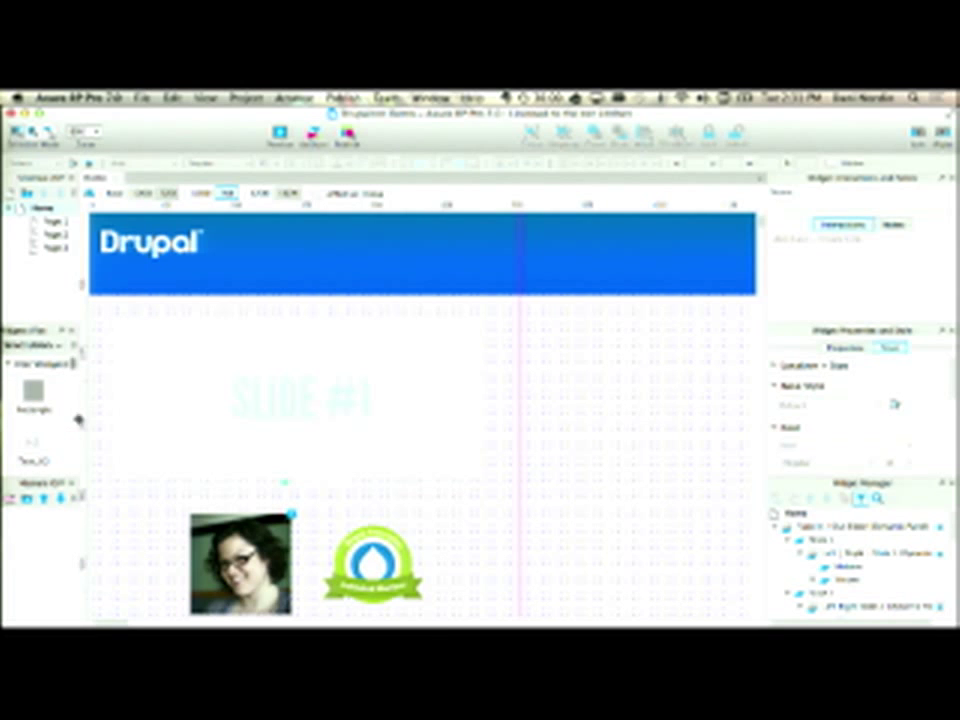
- Widen the widget library pane and place an inactive tab widget along the lower edge of the blue header
drag(78, 420, 322, 391)
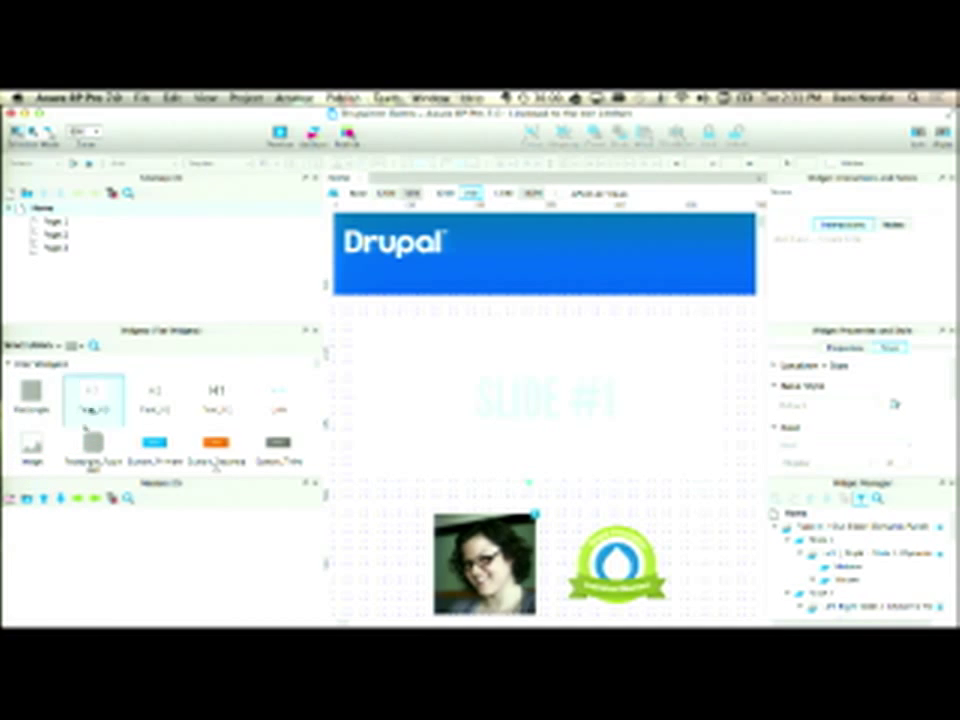
scroll(200, 458, down, 3)
scroll(189, 454, down, 2)
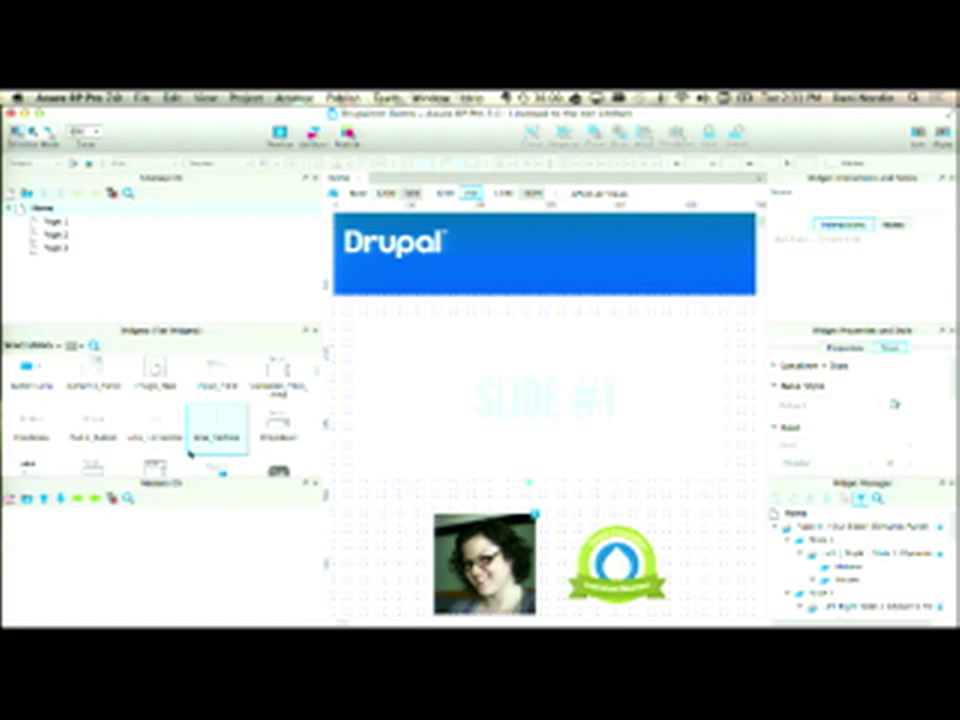
scroll(190, 453, down, 2)
drag(283, 410, 525, 275)
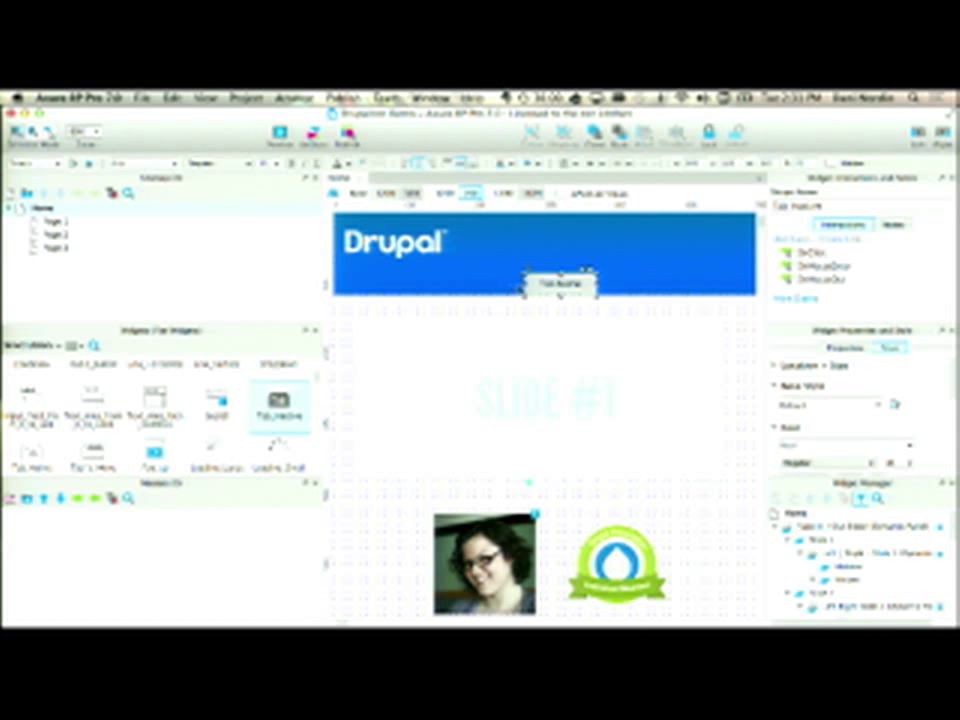
- Place an active tab widget beneath the Drupal logo and line up the inactive tab just beside it
drag(34, 452, 357, 270)
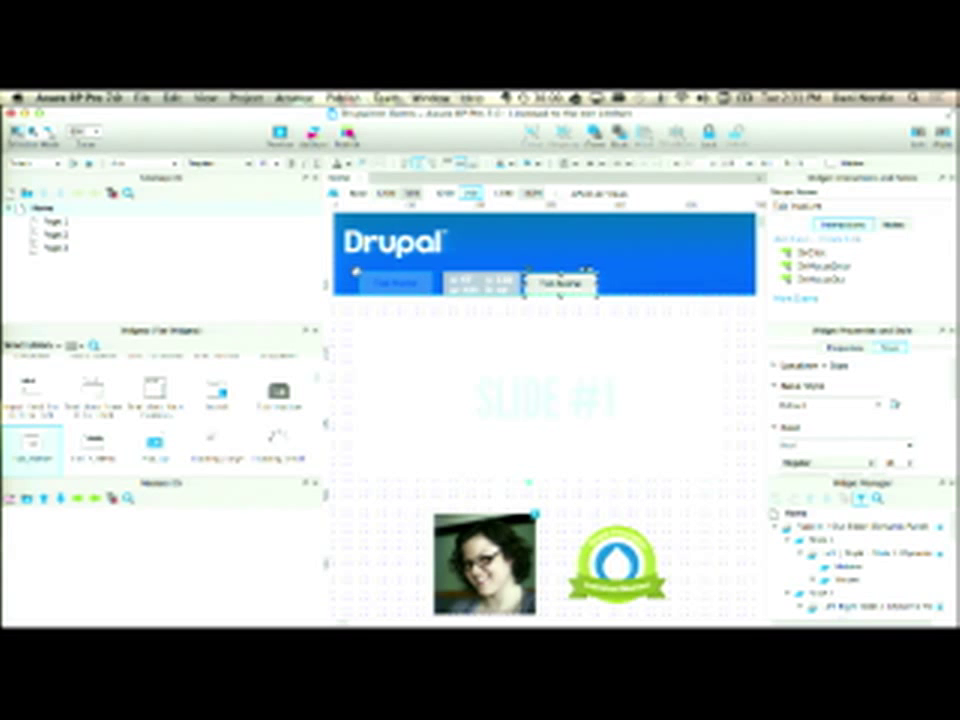
drag(419, 276, 421, 278)
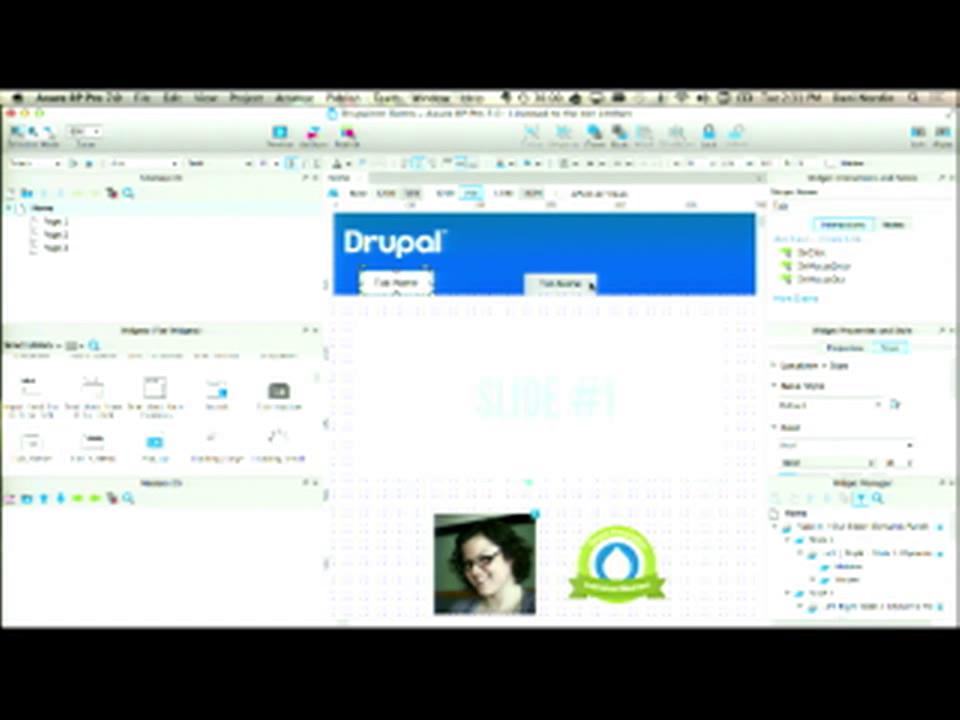
drag(546, 284, 468, 288)
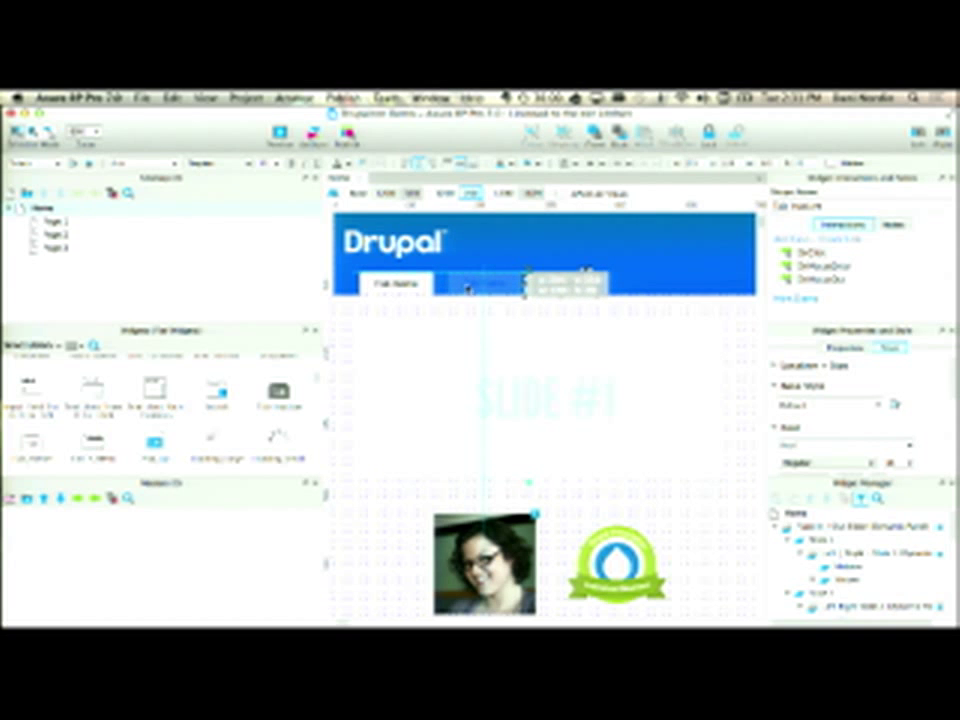
drag(464, 288, 466, 288)
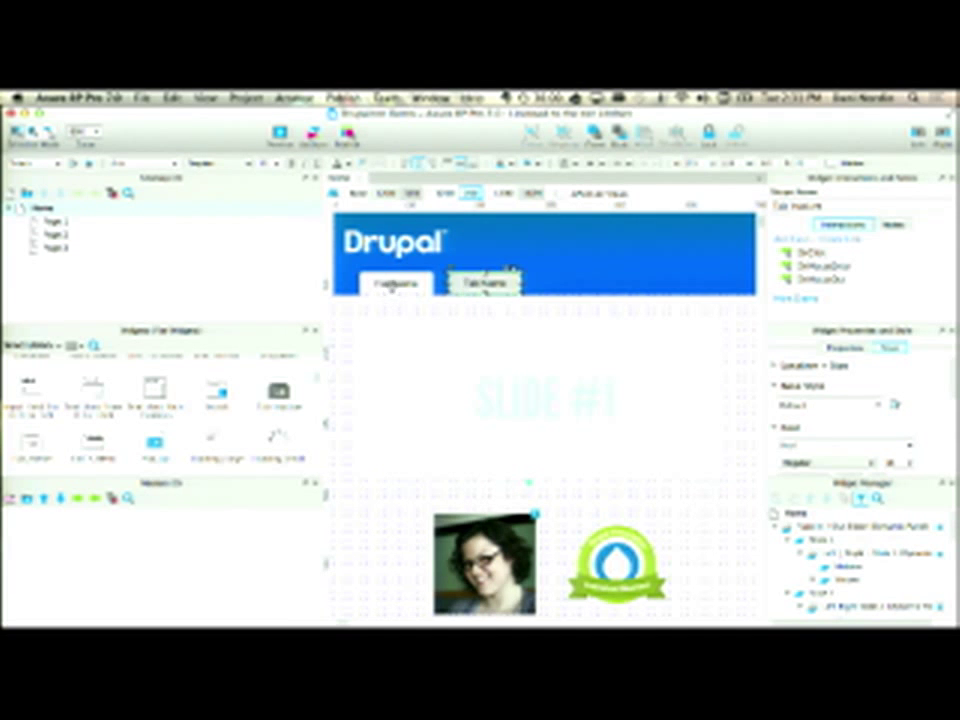
- Label the active tab Drupal Home and the inactive tab My Dashboard
click(400, 284)
text(arupal Home)
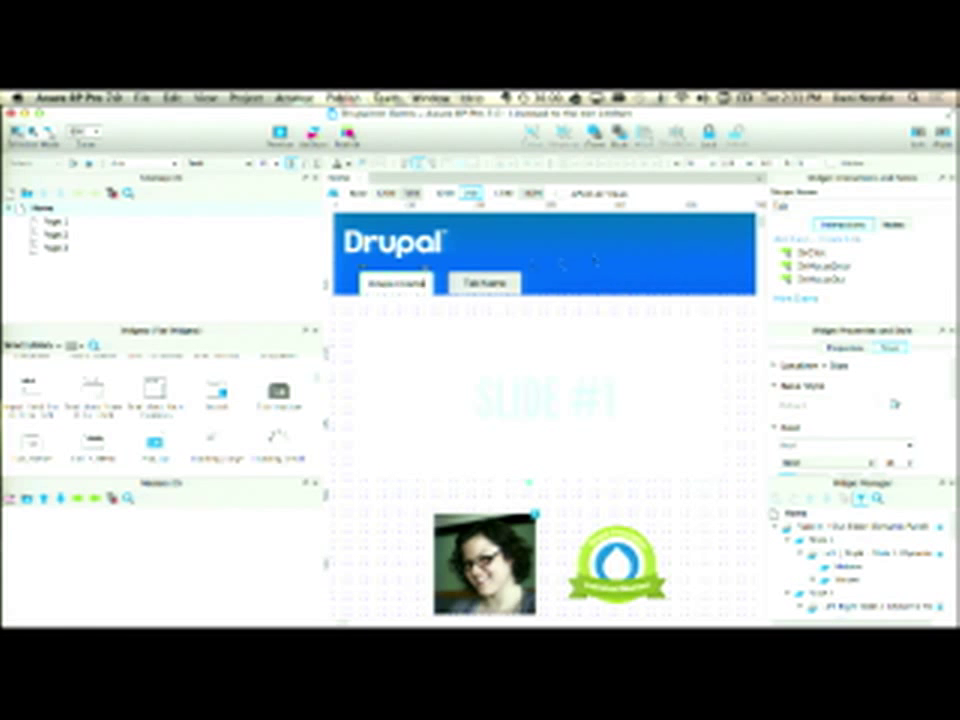
click(486, 283)
text(My Dashboard)
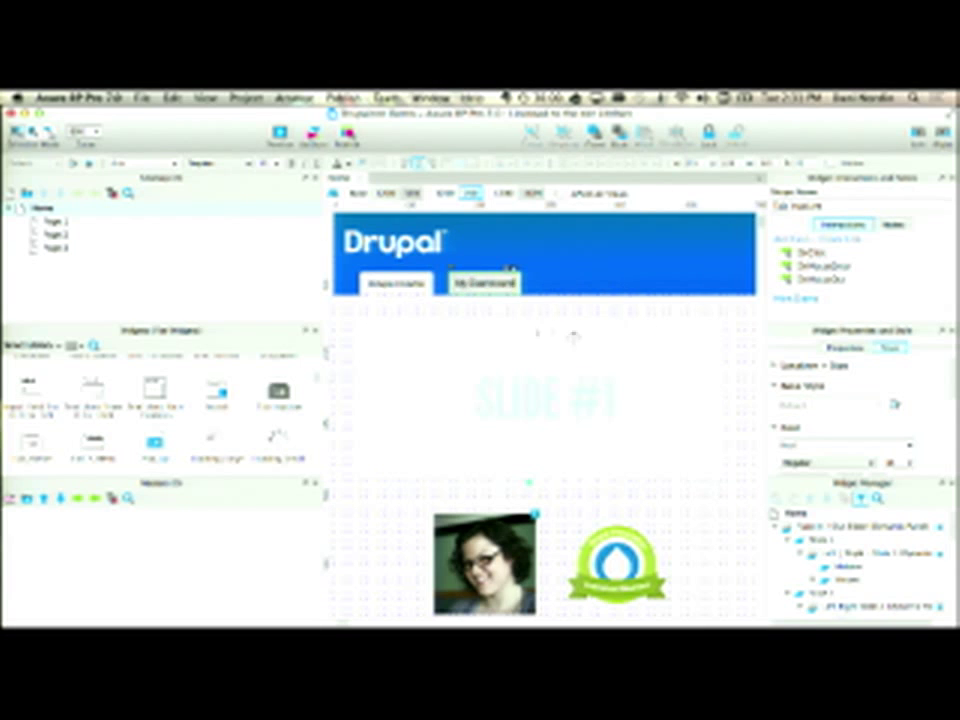
click(560, 311)
- Transfer both header tabs from the portrait tablet view to the Base view and align them beneath the Drupal logo
click(494, 281)
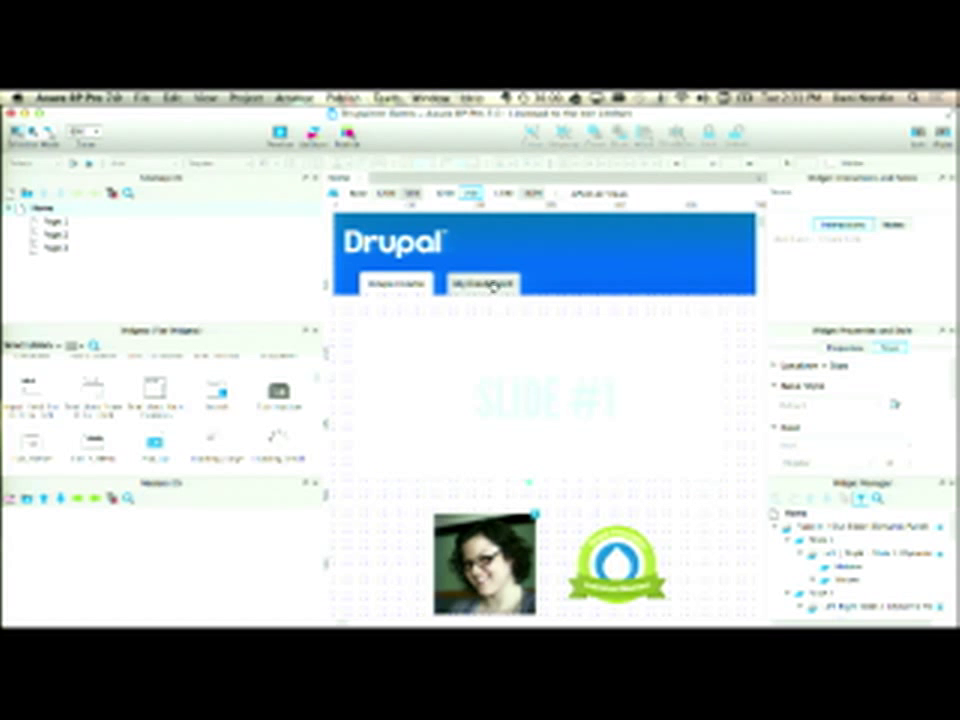
scroll(662, 265, right, 6)
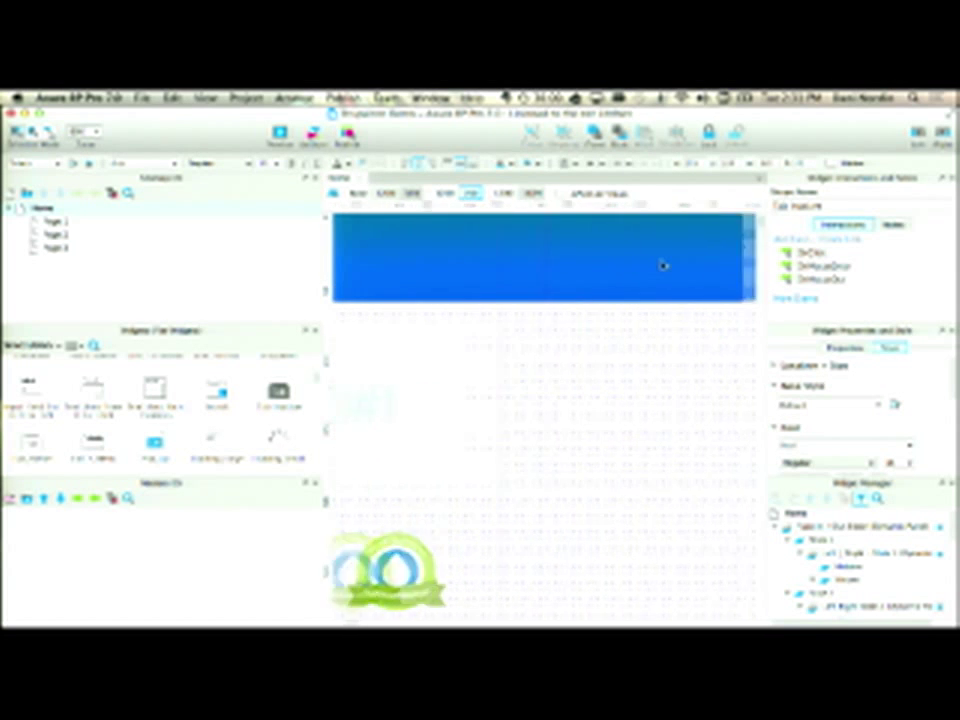
scroll(662, 265, left, 6)
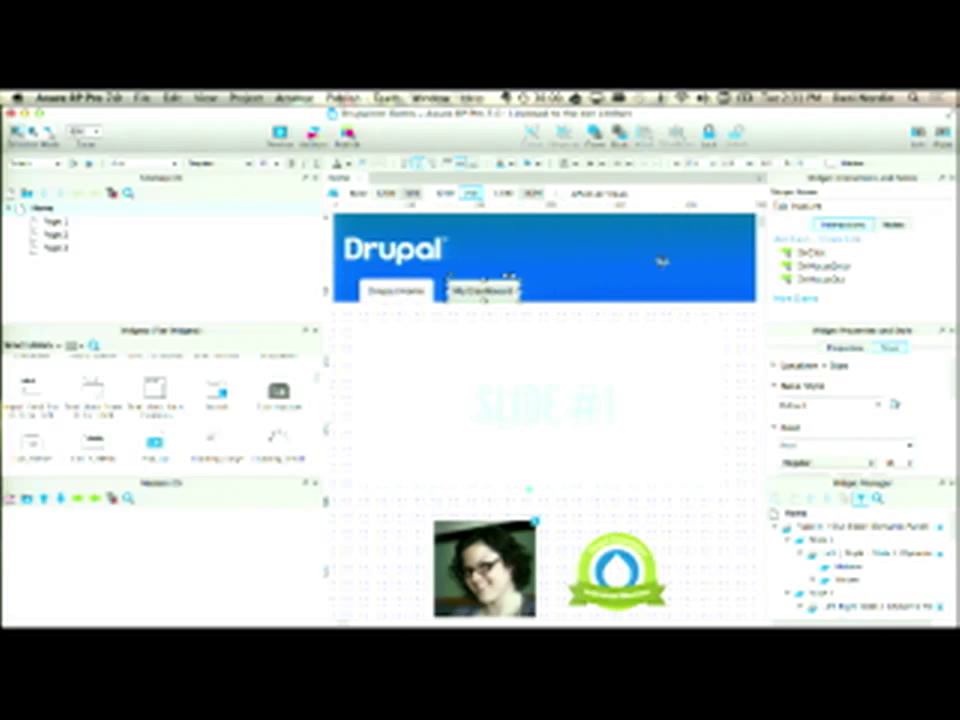
mouse_move(562, 319)
mouse_down()
mouse_move(431, 292)
mouse_move(474, 302)
mouse_up()
click(495, 291)
key(Escape)
click(358, 193)
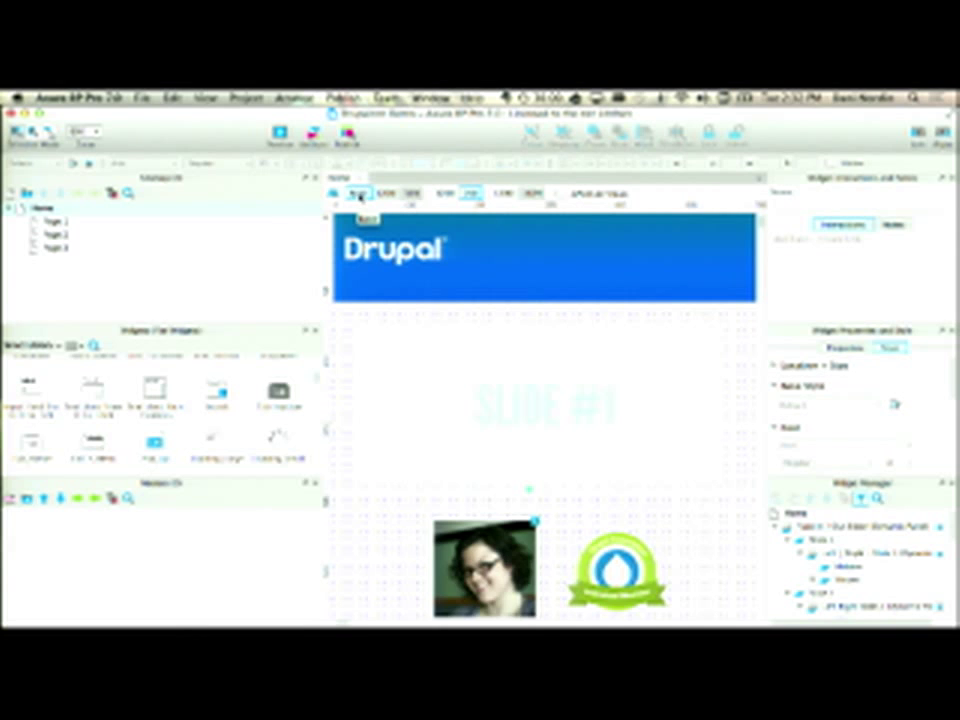
key(super+v)
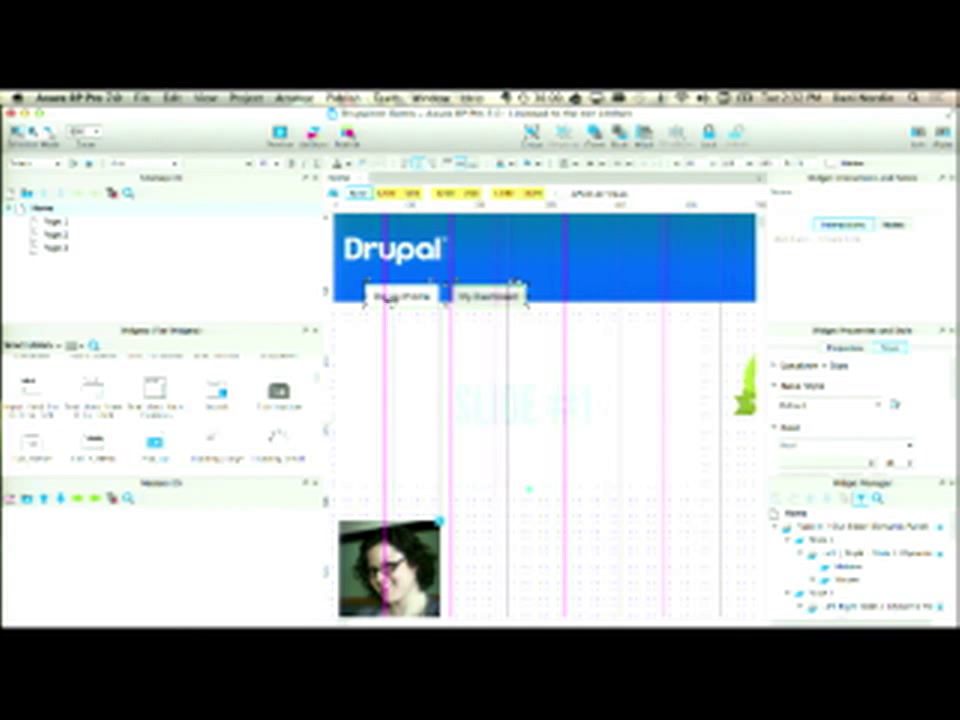
drag(374, 297, 353, 290)
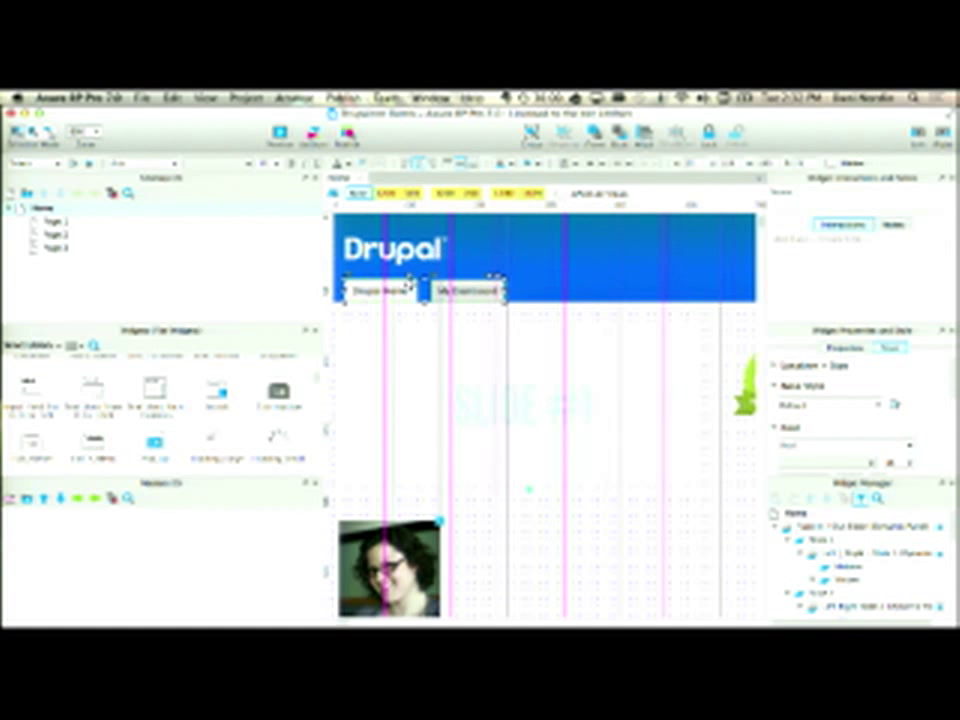
- Convert the blue header, Drupal logo and both tabs into a master named Drupal Header
shift+click(614, 269)
shift+click(377, 251)
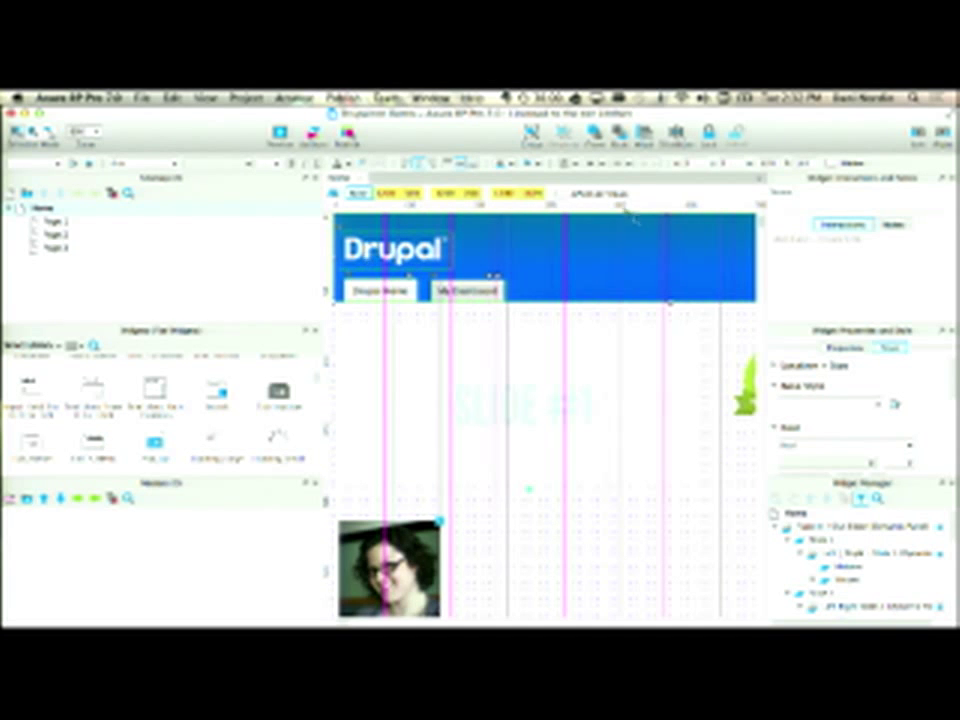
right_click(586, 261)
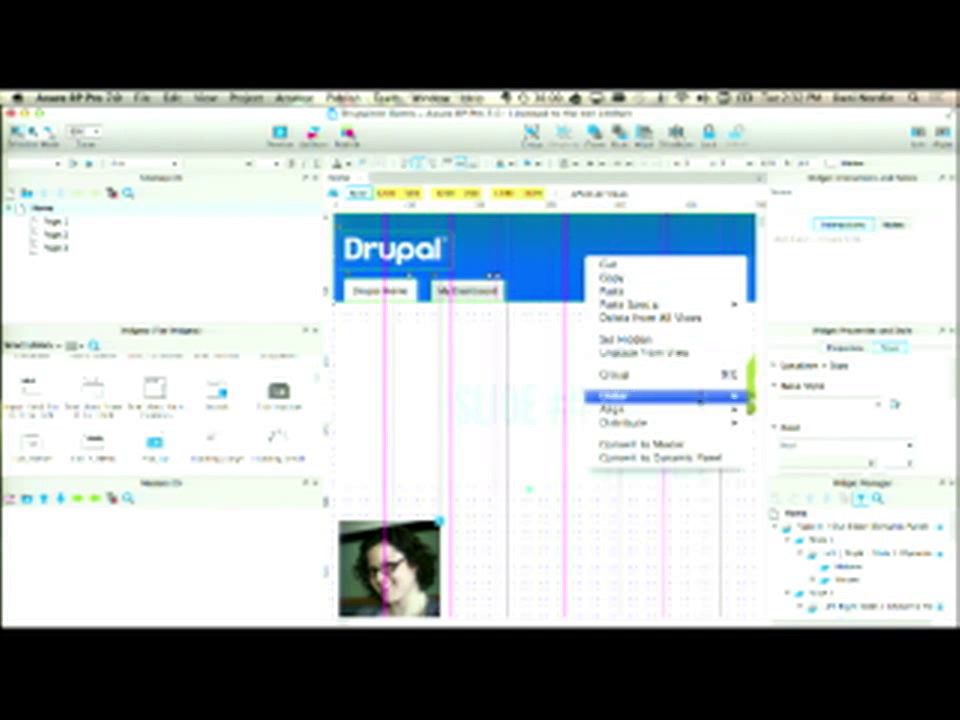
click(686, 446)
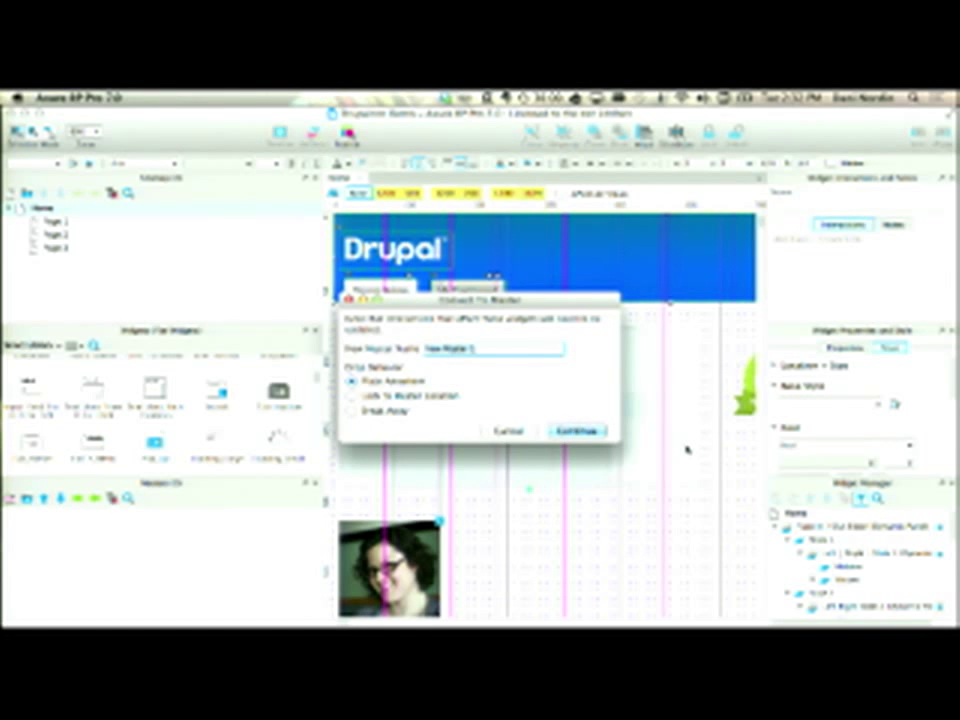
text(Header)
key(Return)
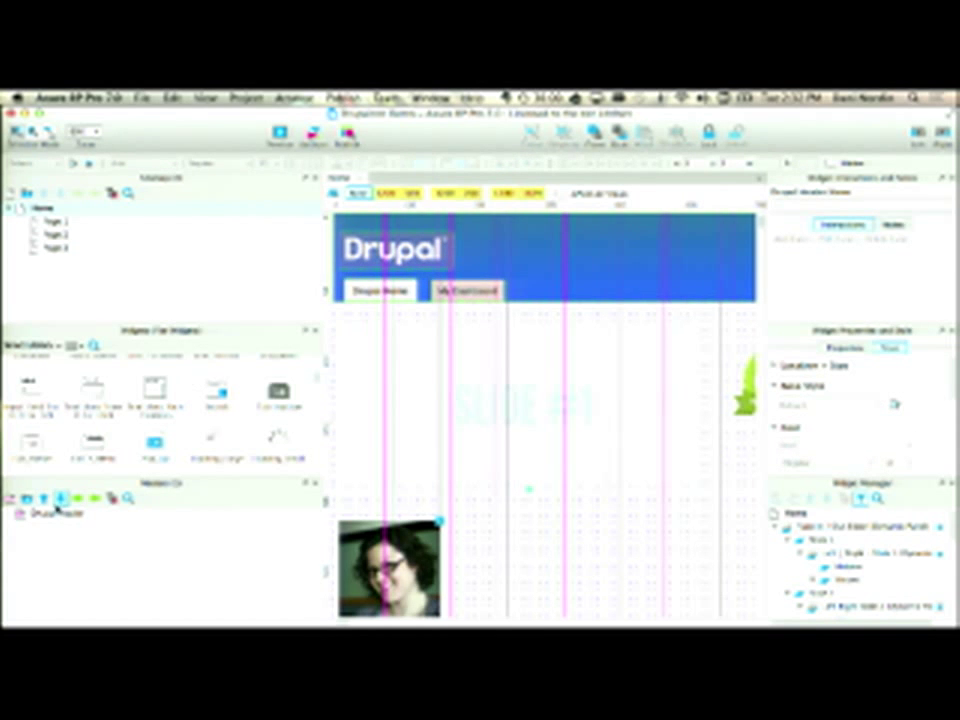
- Add the Drupal Header master to all pages in the sitemap, locked to its location in the master
mouse_move(66, 513)
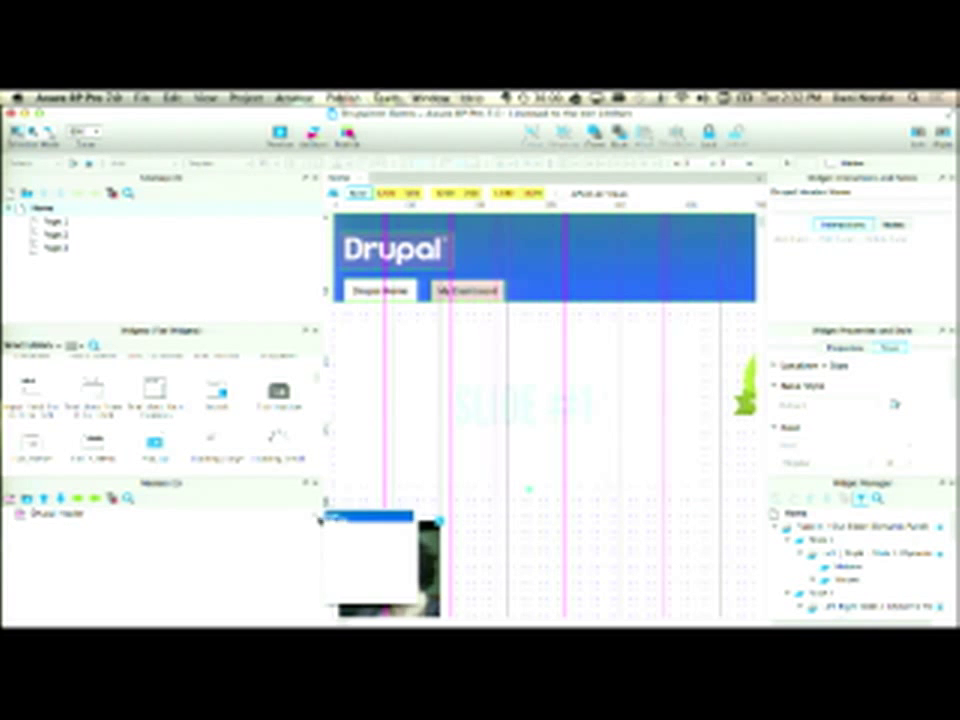
mouse_move(345, 519)
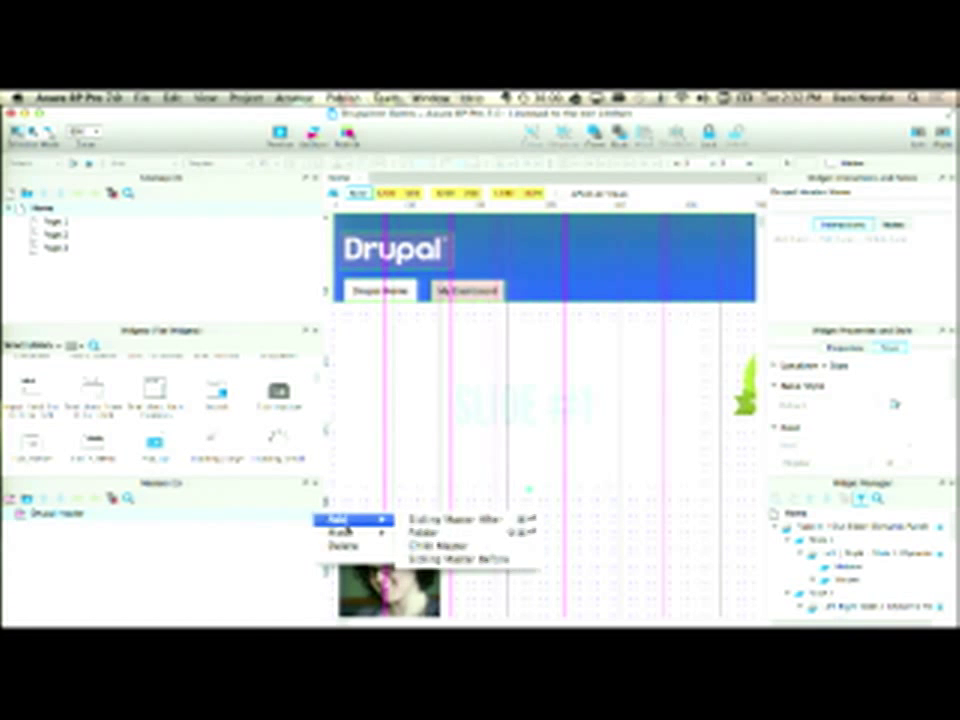
right_click(122, 516)
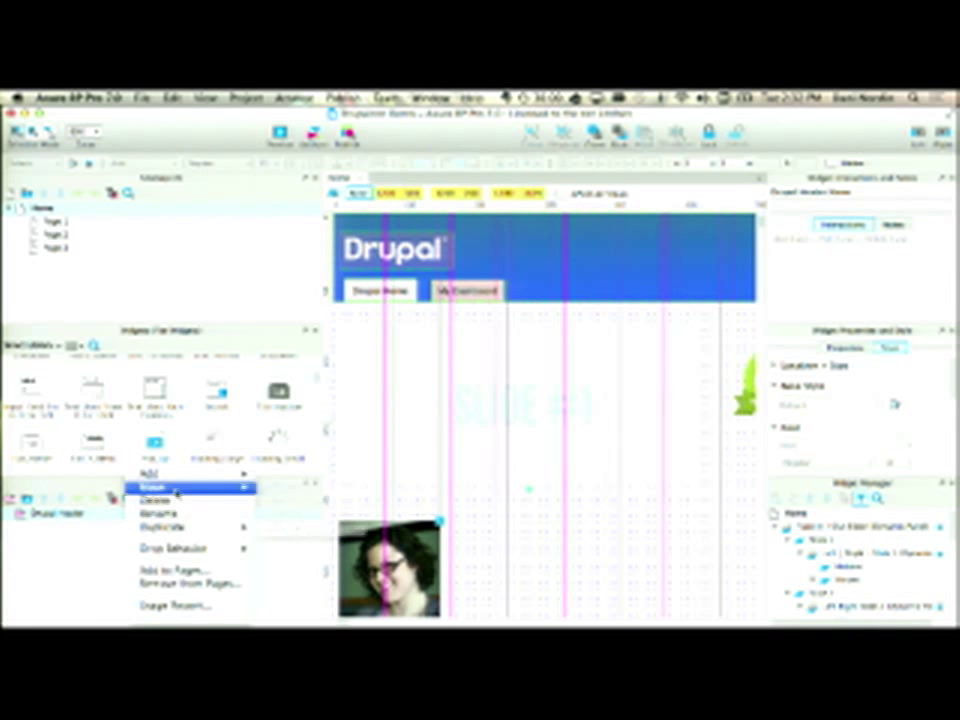
click(199, 571)
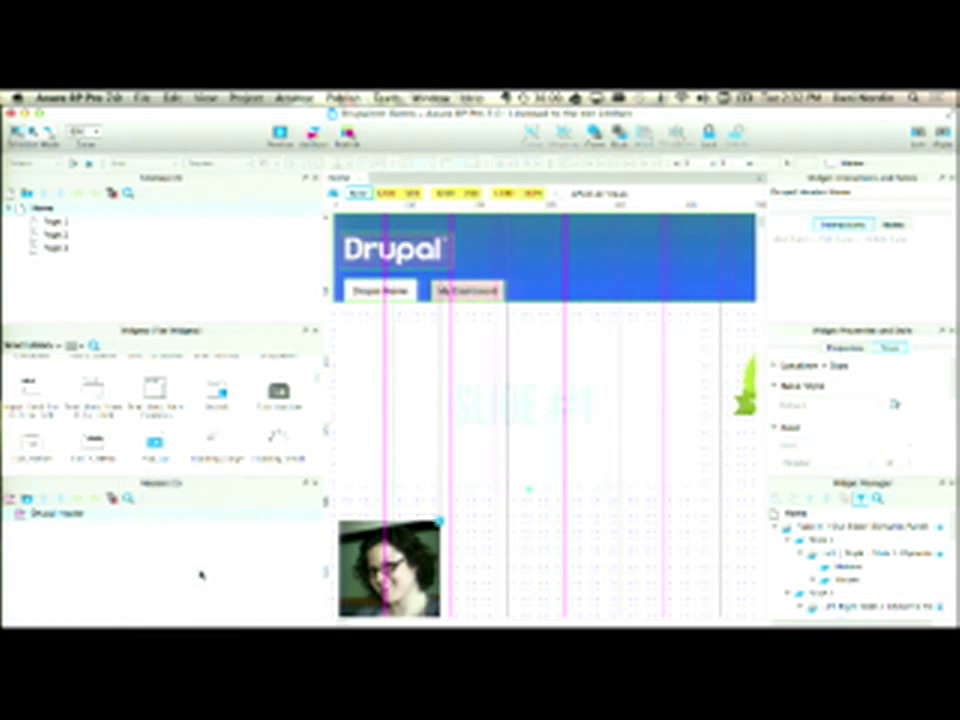
click(402, 250)
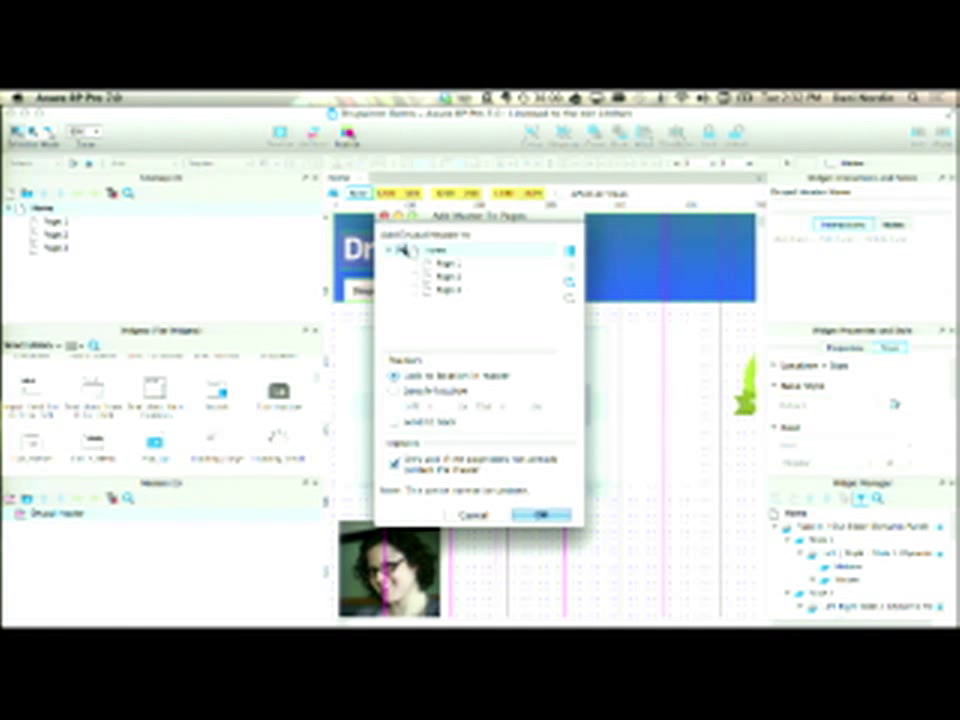
click(567, 251)
click(541, 514)
- Inspect the header on Page 1, Page 2 and Page 3, widen the canvas area, and return to Home
double_click(42, 210)
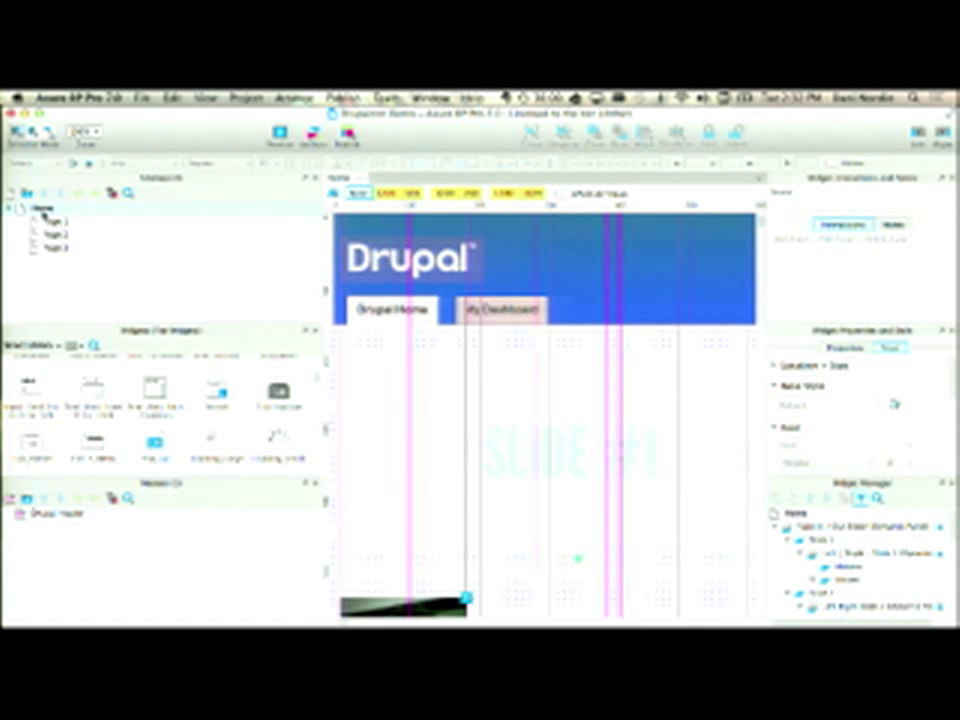
double_click(52, 222)
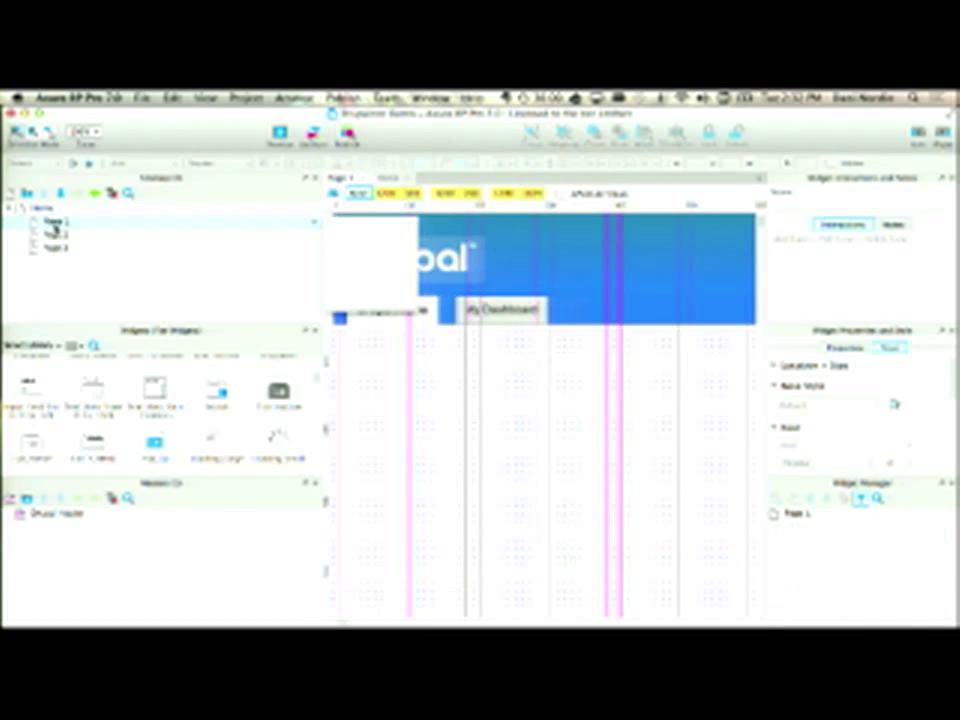
key(super+minus)
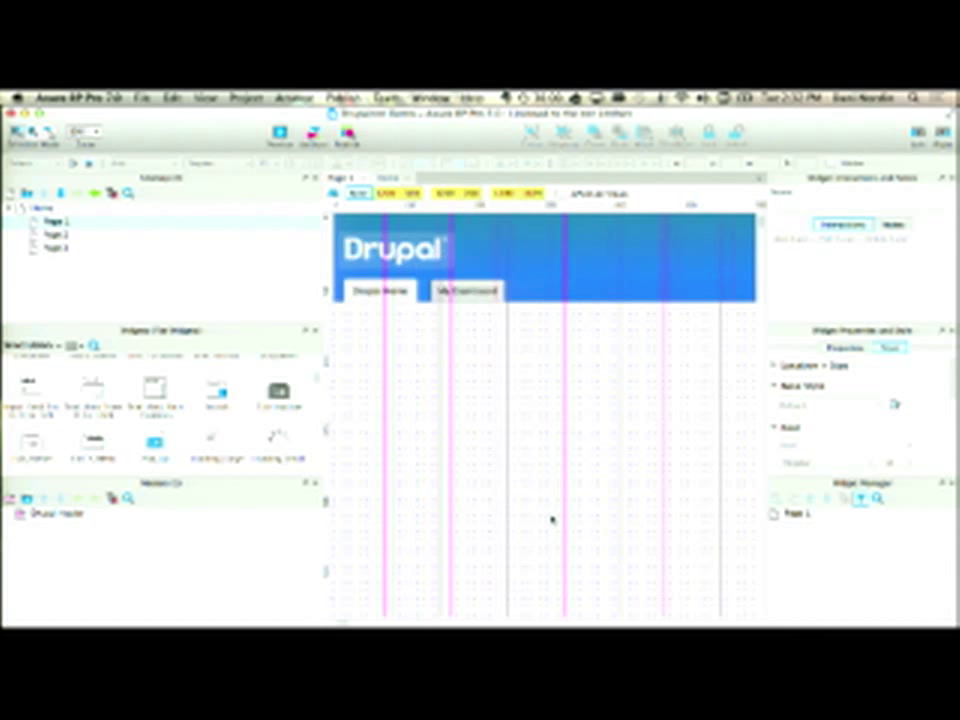
key(ctrl+plus)
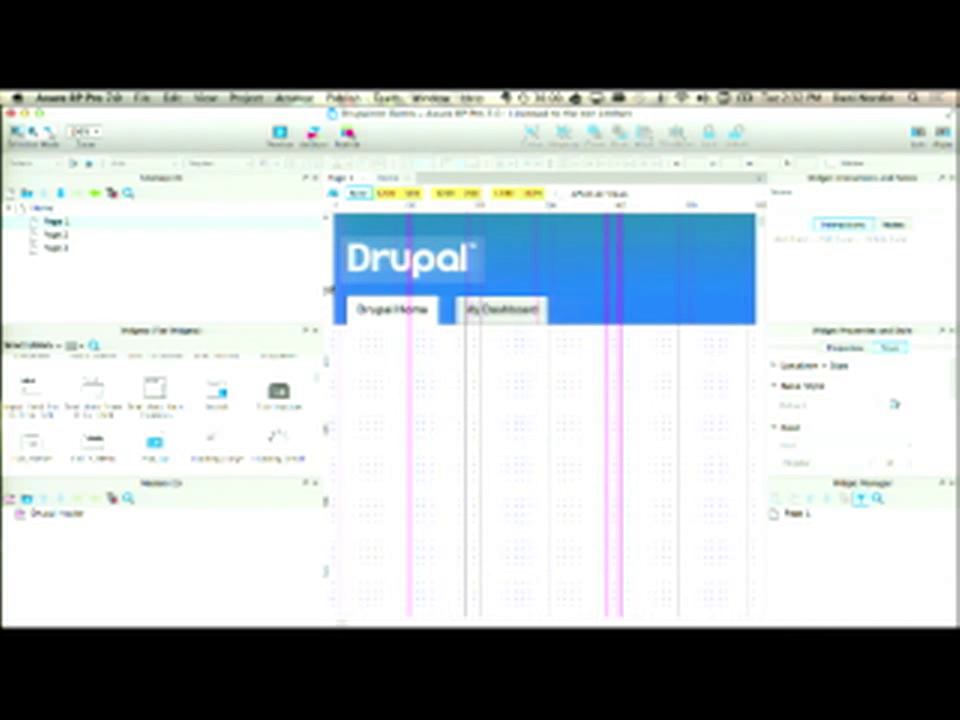
drag(322, 287, 243, 285)
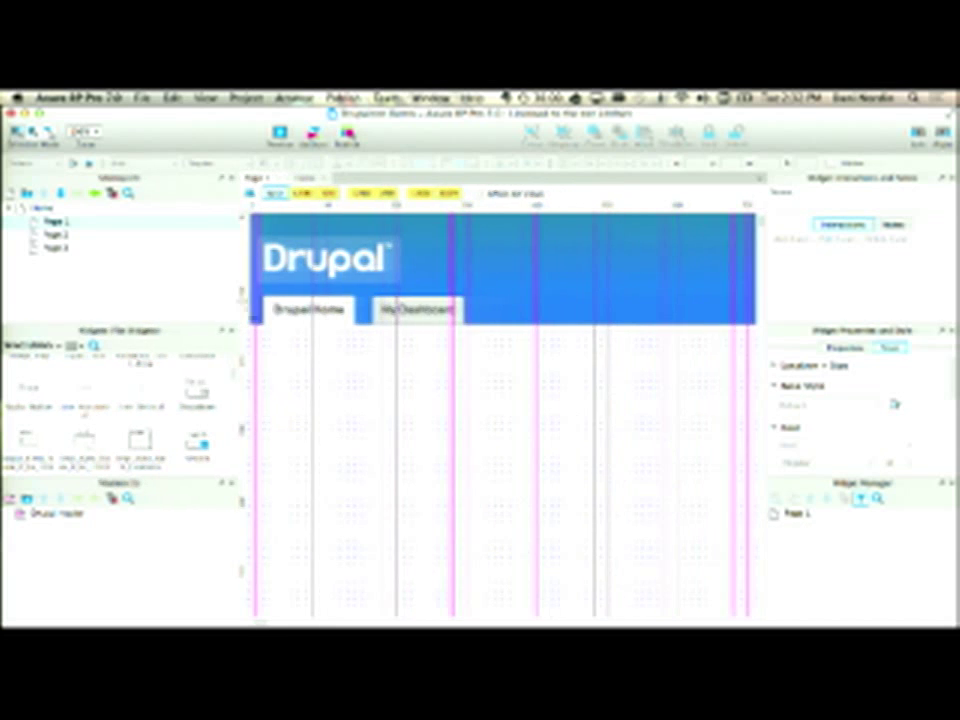
double_click(62, 235)
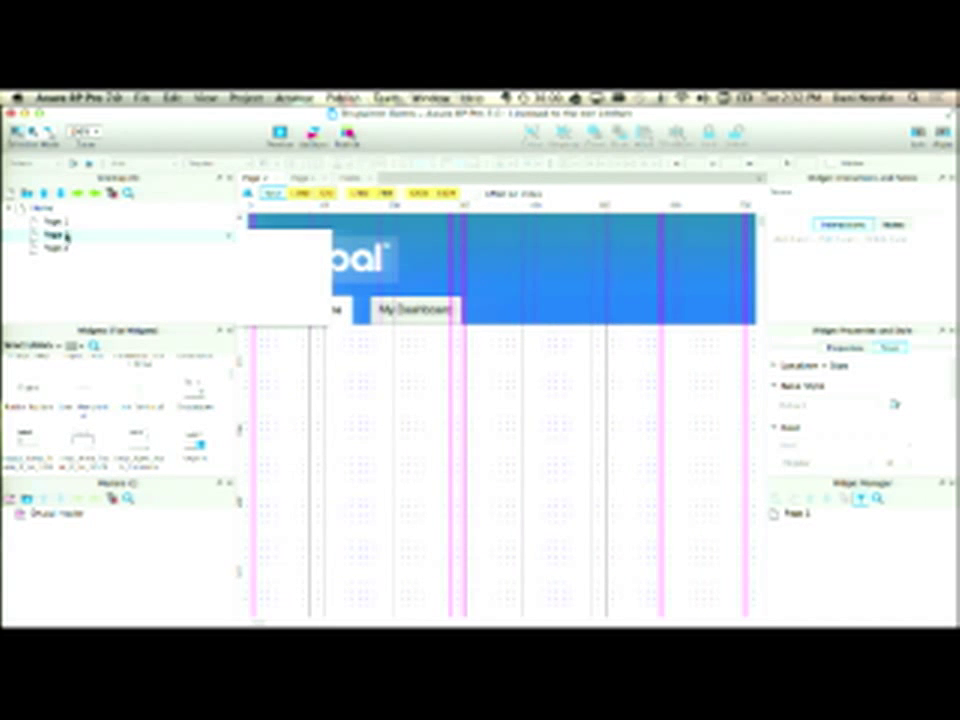
double_click(66, 249)
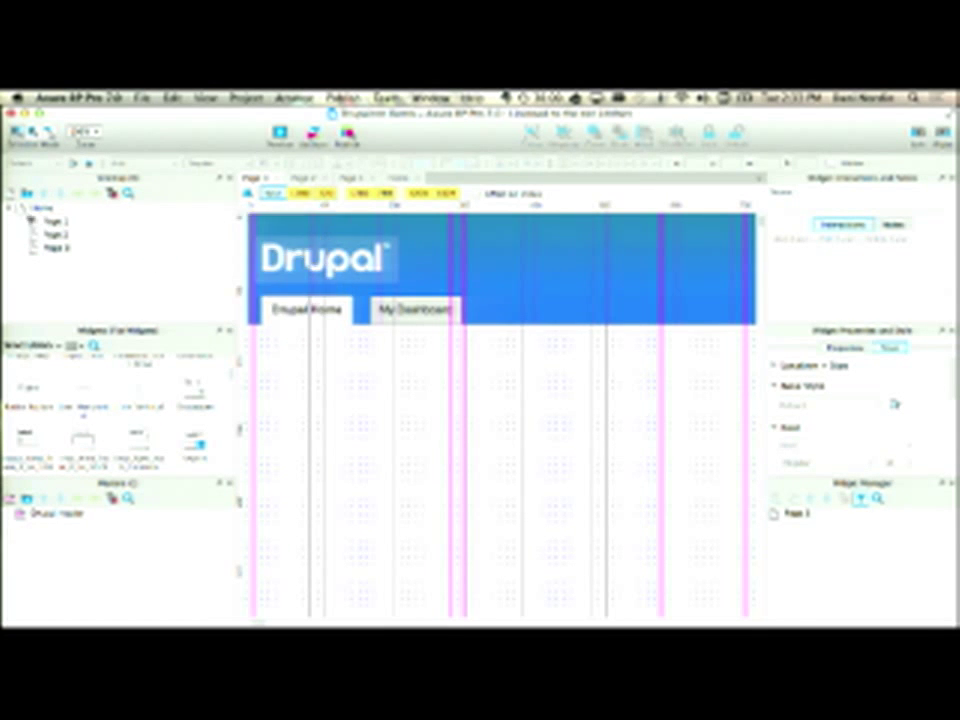
double_click(38, 207)
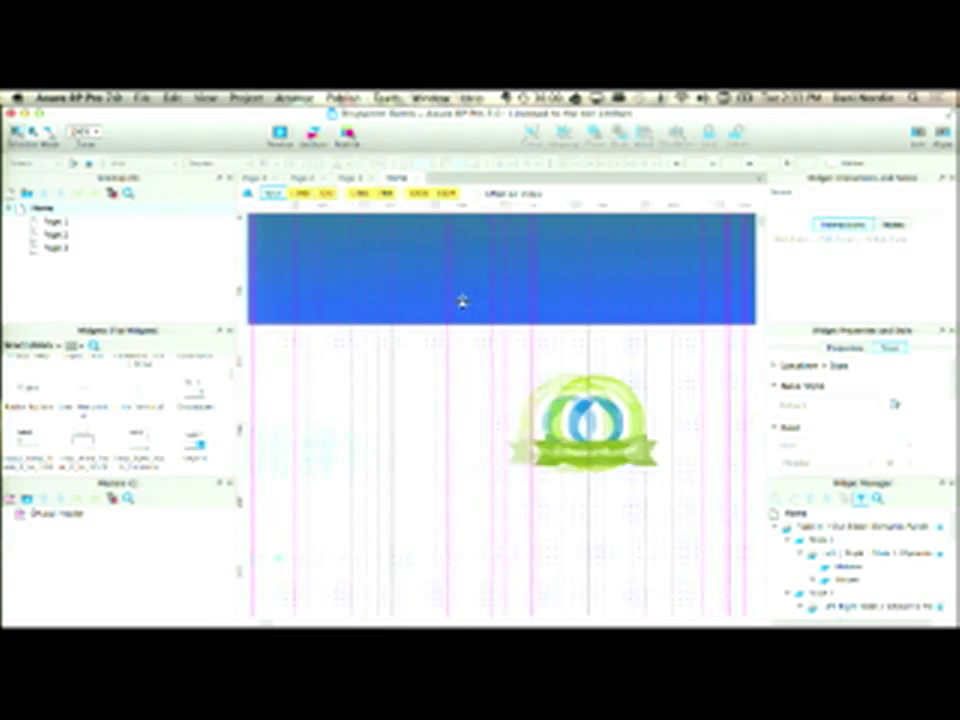
- Examine the header navigation in the widest adaptive view of the finished Drupal.org document and return to the demo file's Home page
scroll(462, 301, right, 2)
scroll(462, 300, left, 2)
key(ctrl+Up)
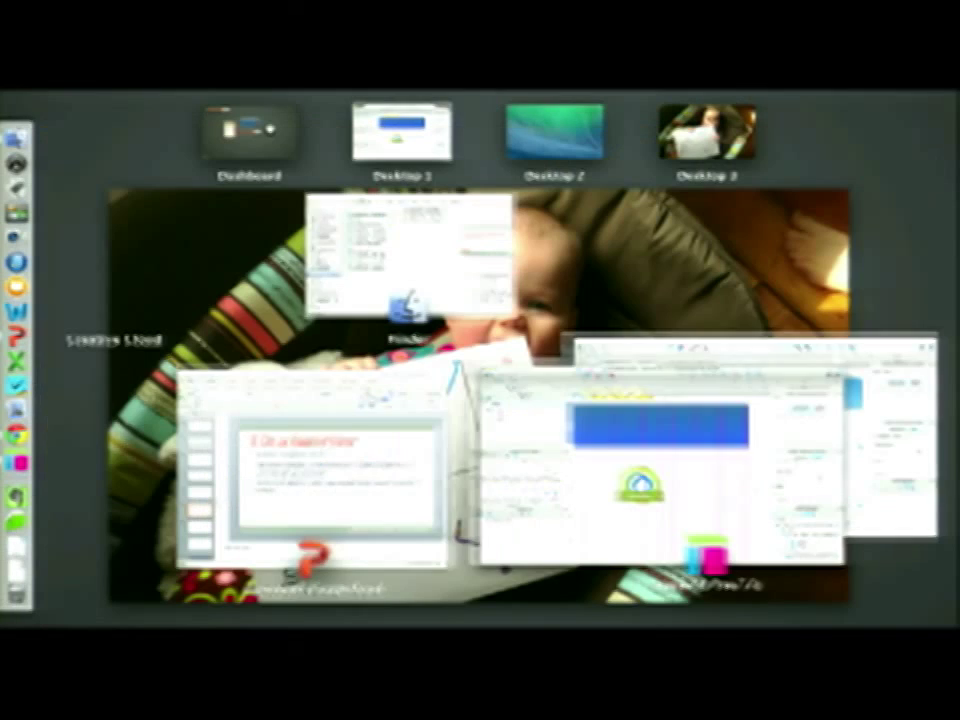
click(535, 403)
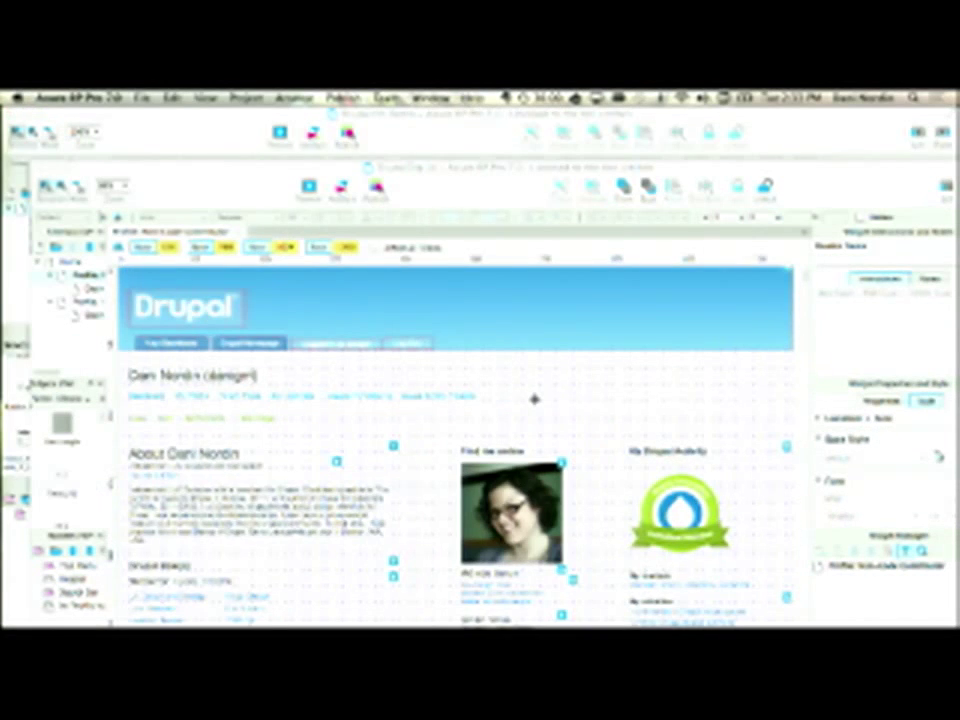
scroll(535, 403, left, 3)
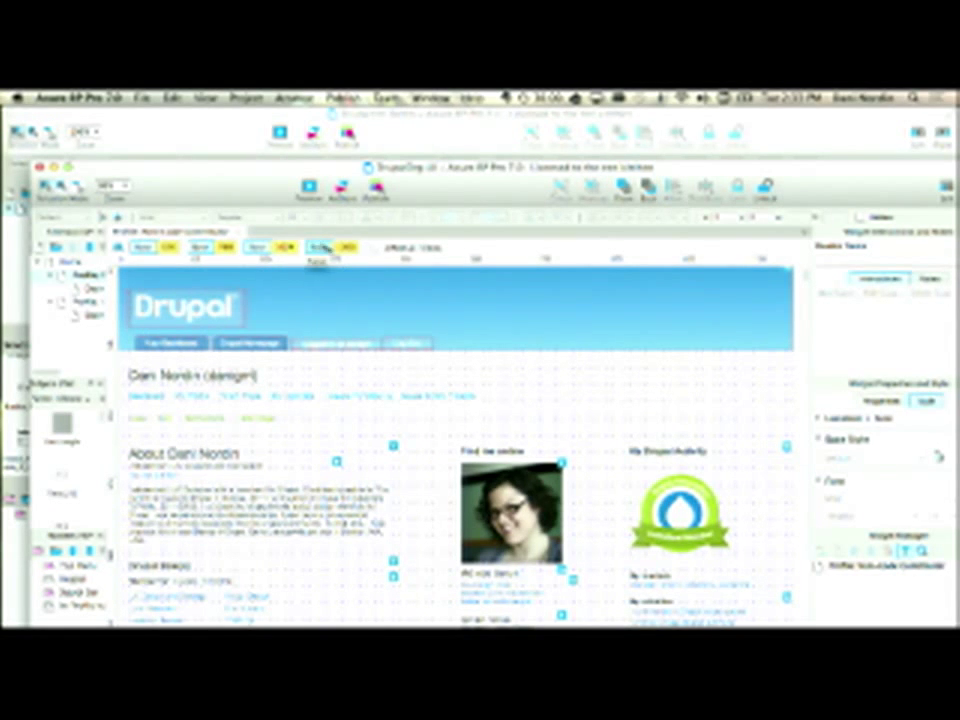
click(352, 252)
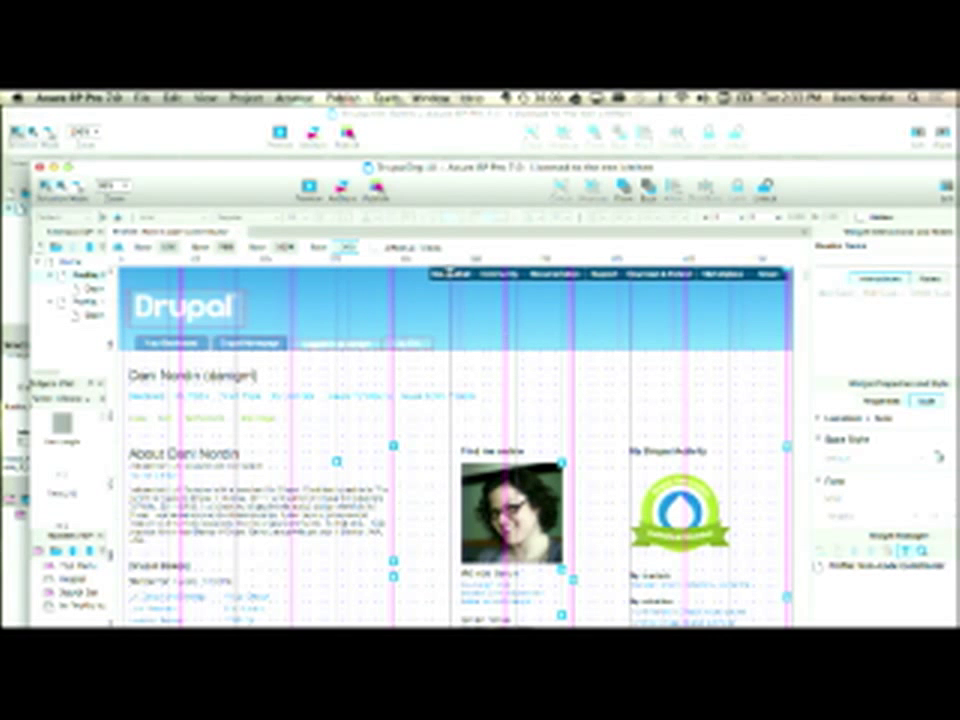
drag(653, 167, 548, 432)
click(619, 321)
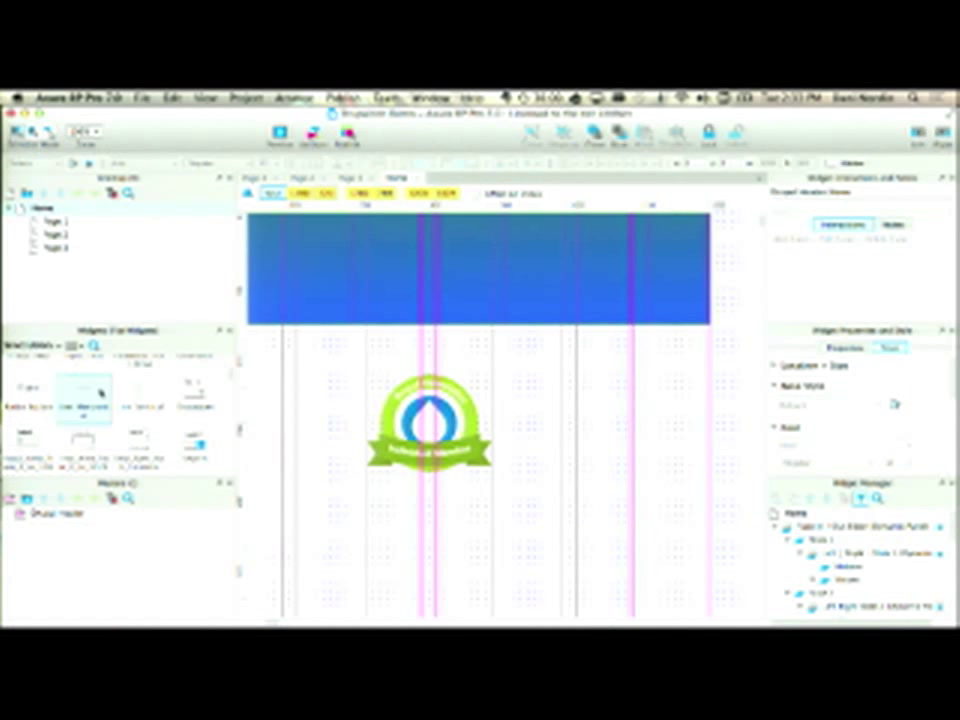
- Place a horizontal menu widget along the upper edge of the blue header
scroll(101, 392, up, 2)
scroll(100, 392, up, 5)
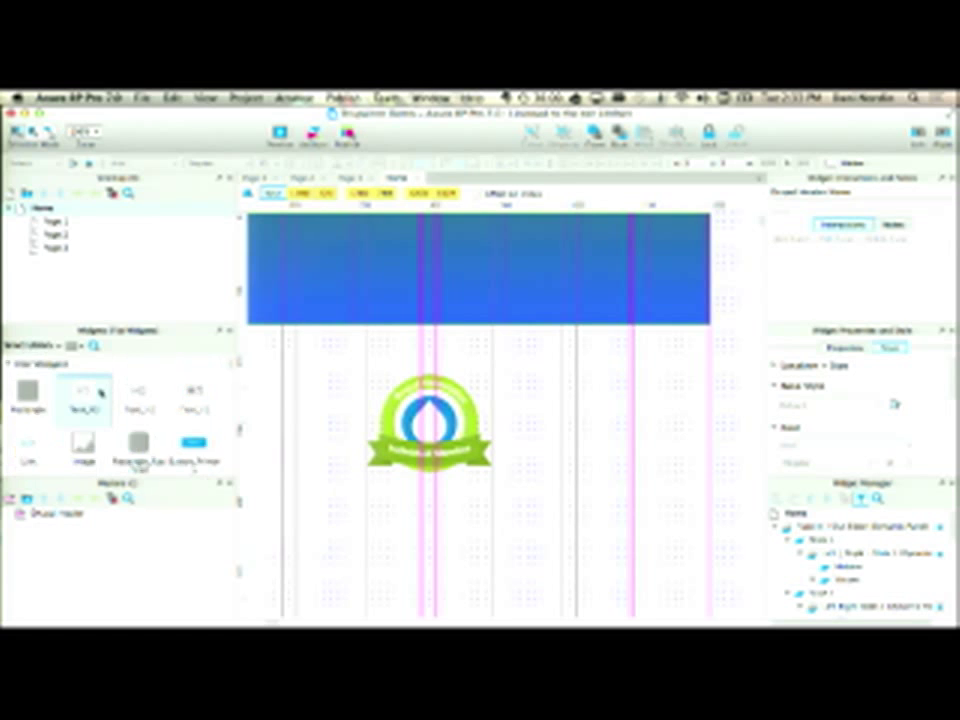
scroll(100, 393, down, 5)
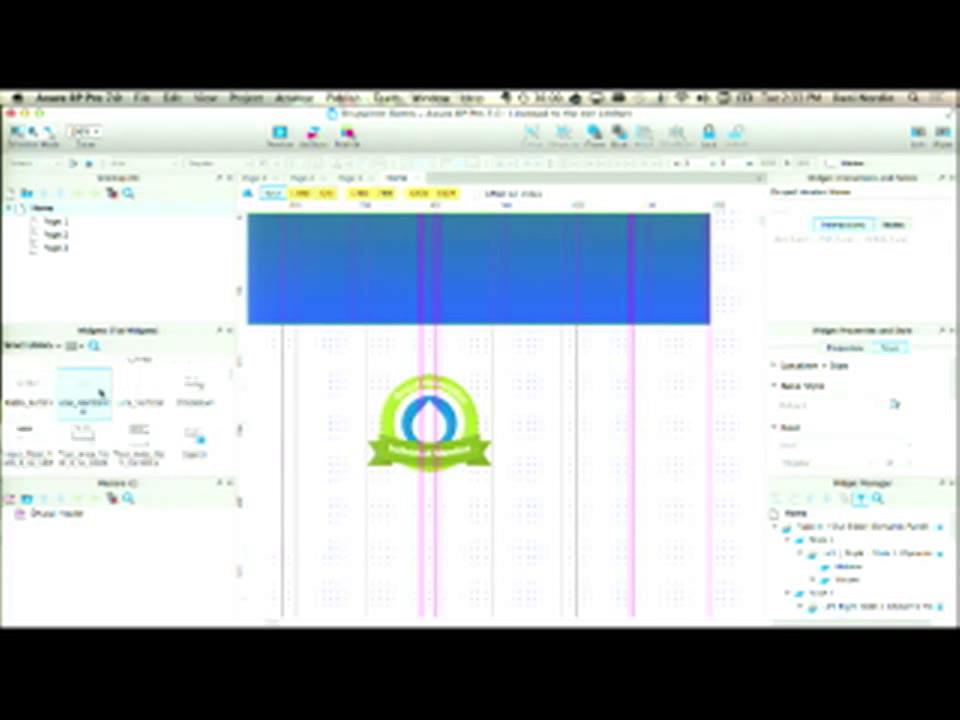
scroll(101, 395, down, 3)
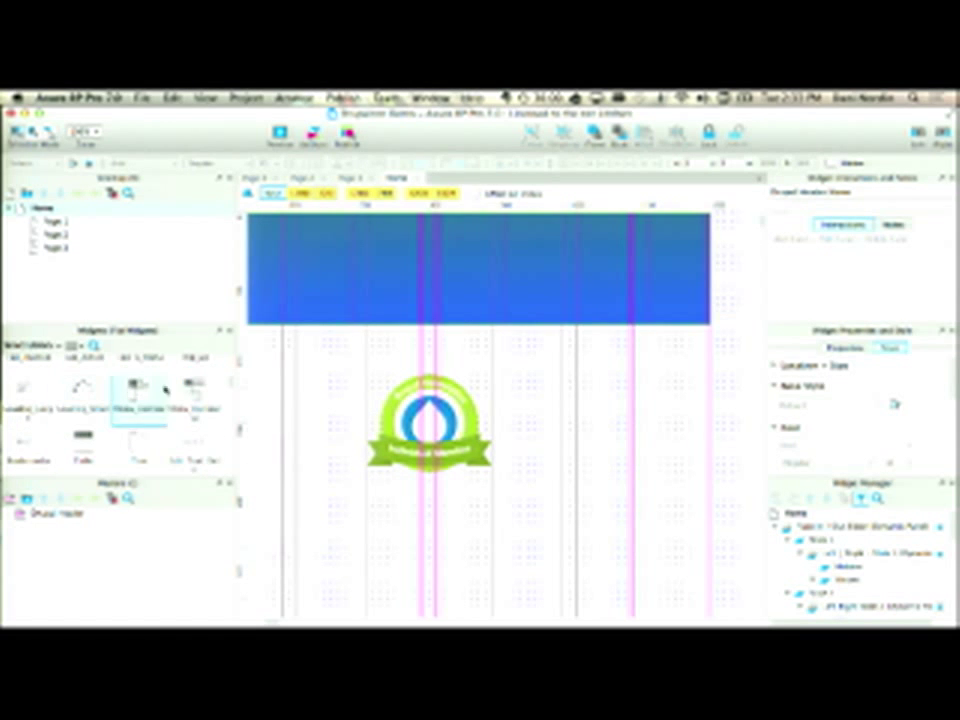
drag(194, 390, 399, 214)
scroll(496, 355, right, 3)
scroll(496, 355, left, 1)
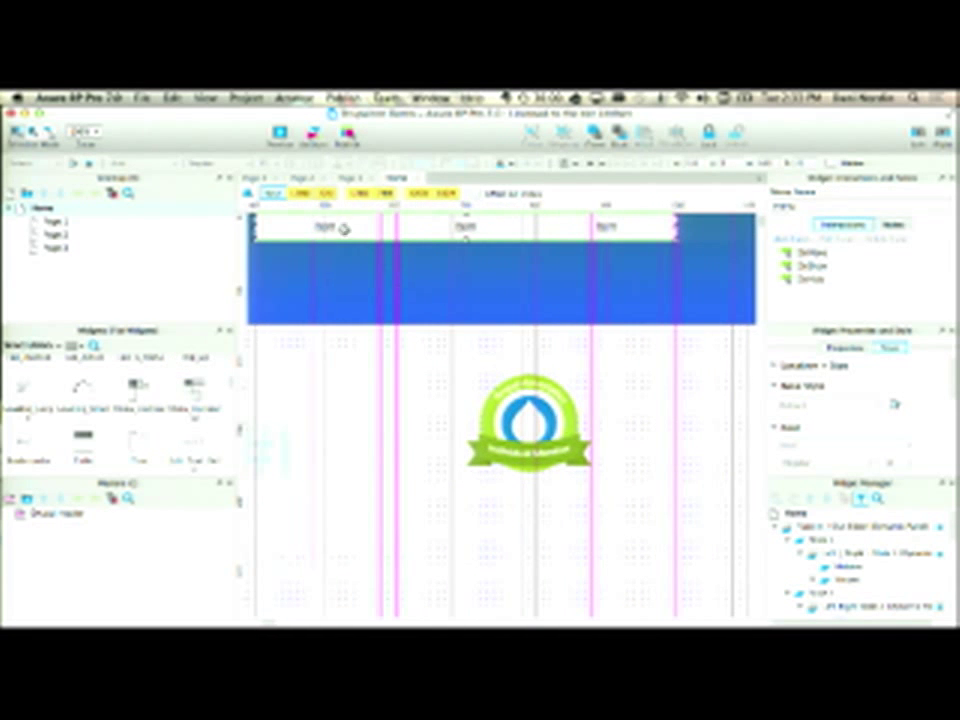
- Check the navigation labels in the finished Drupal.org document's header as a reference for the menu items
click(340, 223)
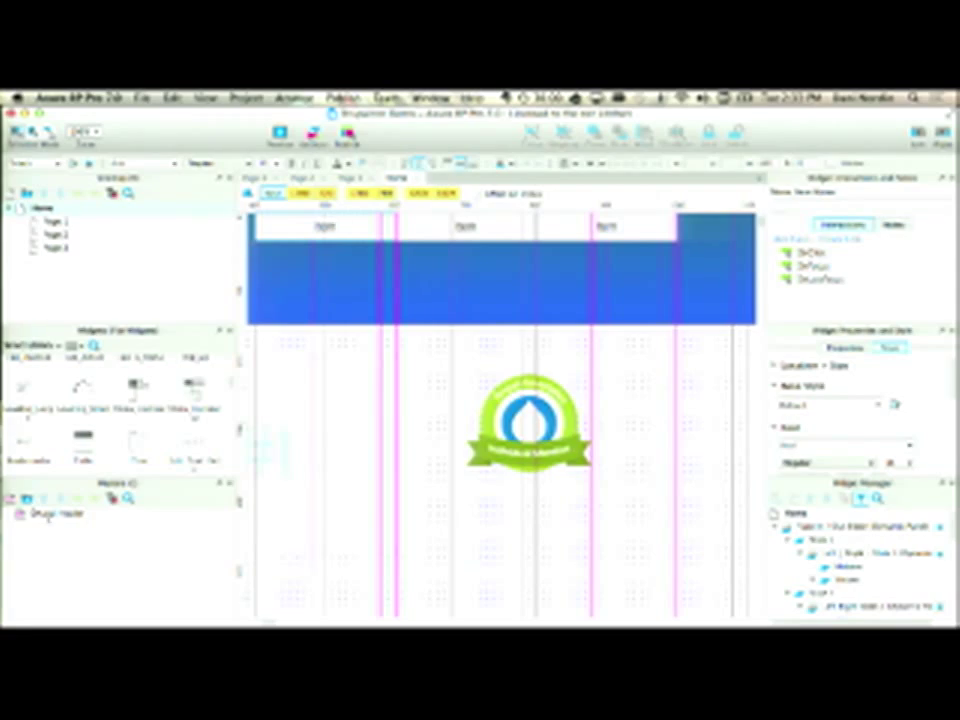
key(ctrl+Up)
click(575, 410)
key(ctrl+Up)
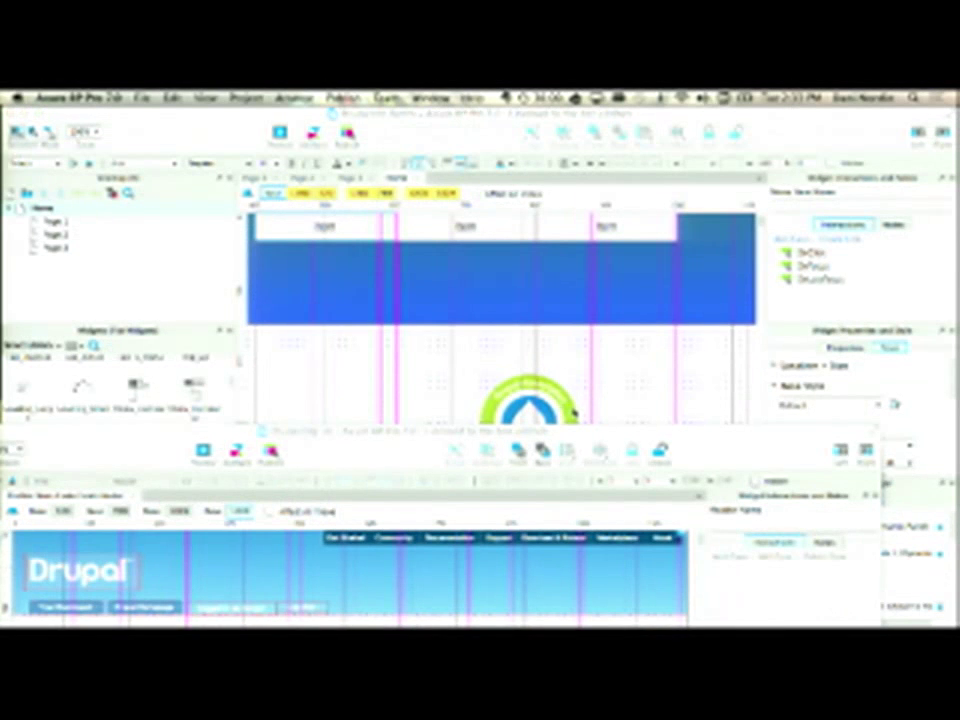
click(318, 229)
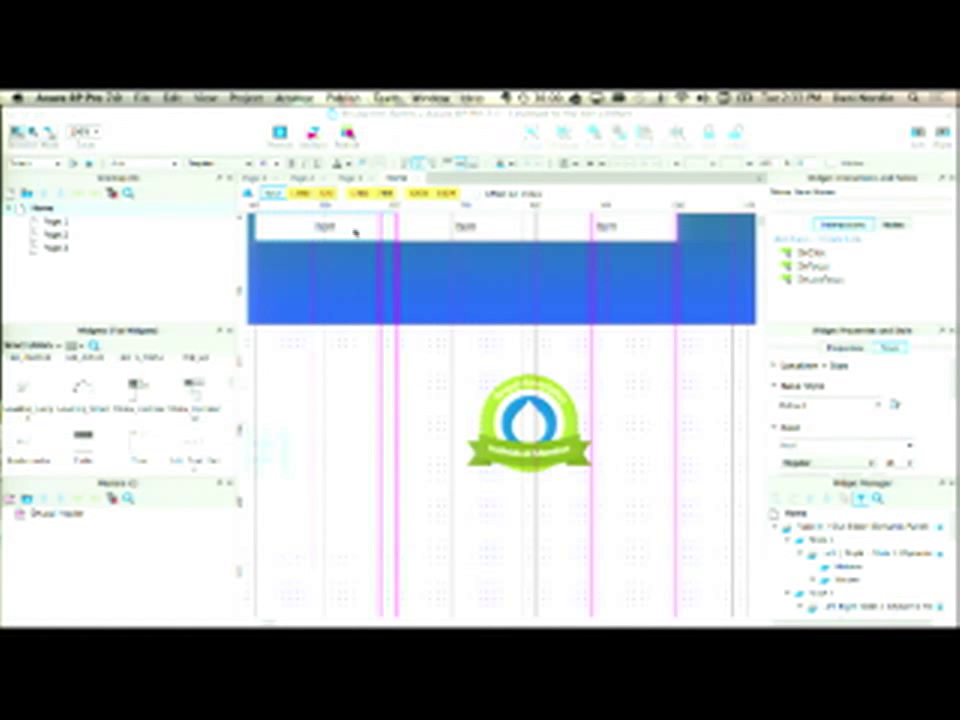
- Label the three items of the horizontal menu Get Started, Community and Documentation
click(352, 227)
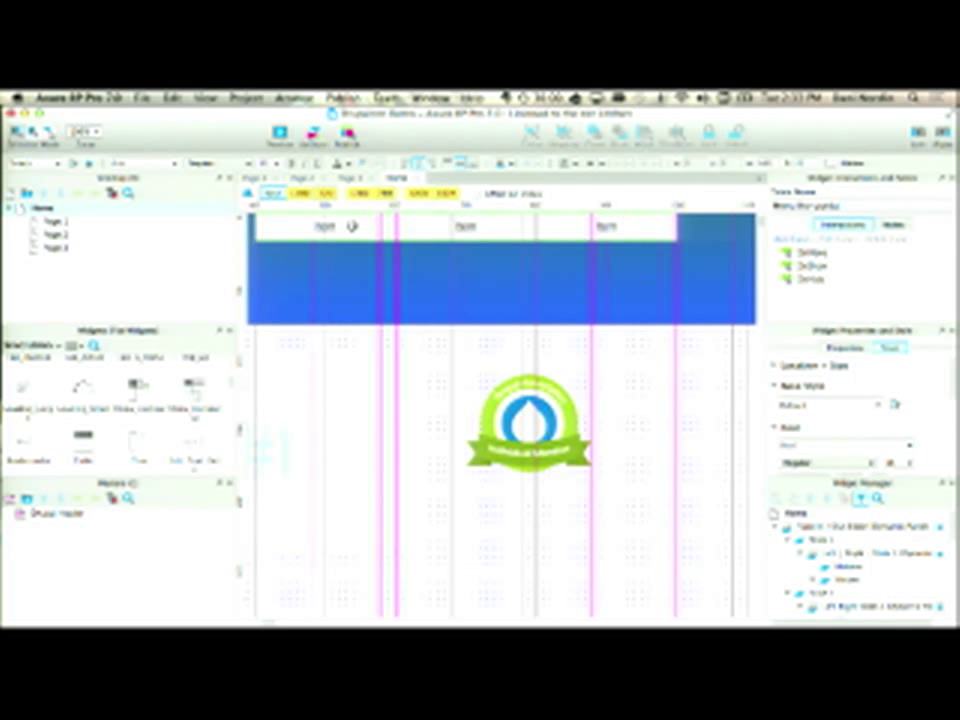
click(465, 230)
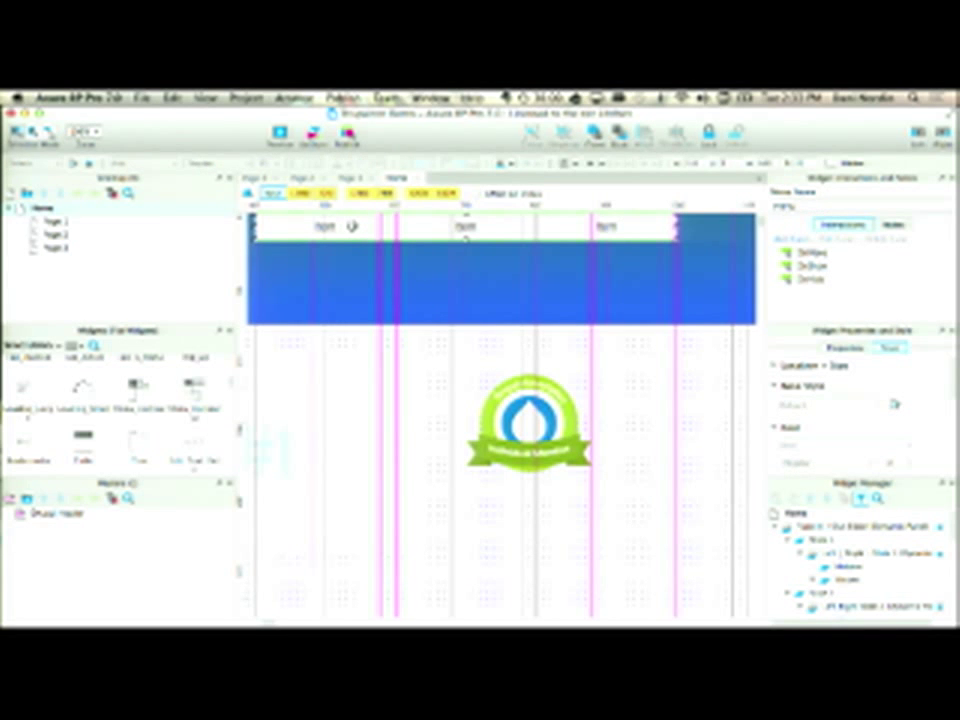
click(366, 354)
click(322, 228)
click(344, 232)
double_click(344, 232)
text(Get Started)
key(Tab)
text(G)
text(ommunity)
key(Tab)
text(Documentation)
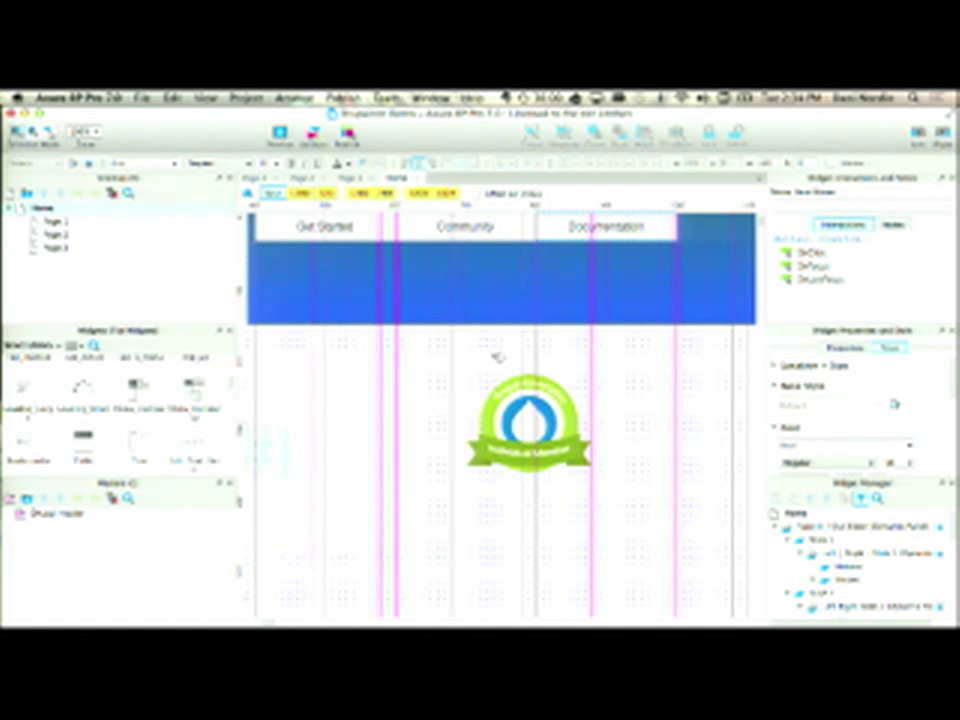
key(Escape)
- Move the whole horizontal menu along the header's upper edge to near the header's right end
key(super+minus)
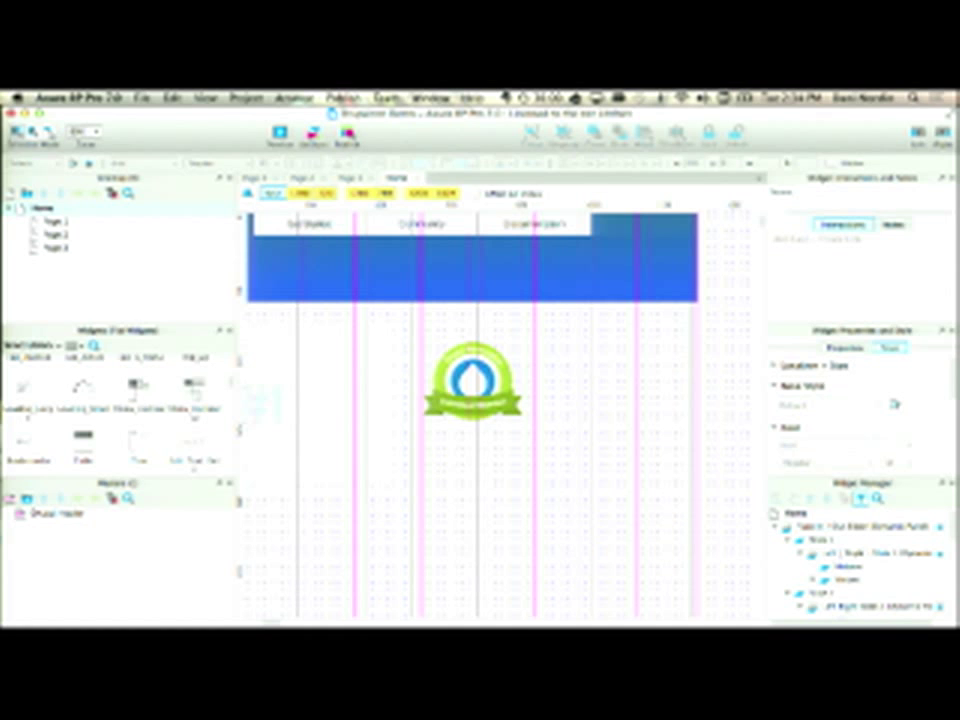
click(554, 228)
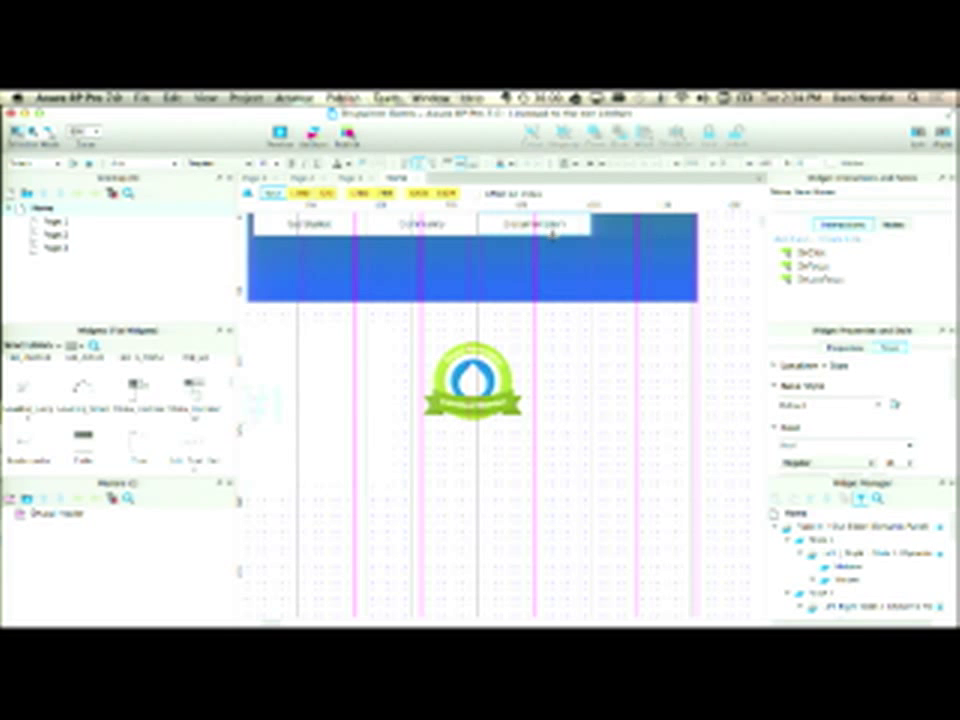
drag(595, 225, 676, 231)
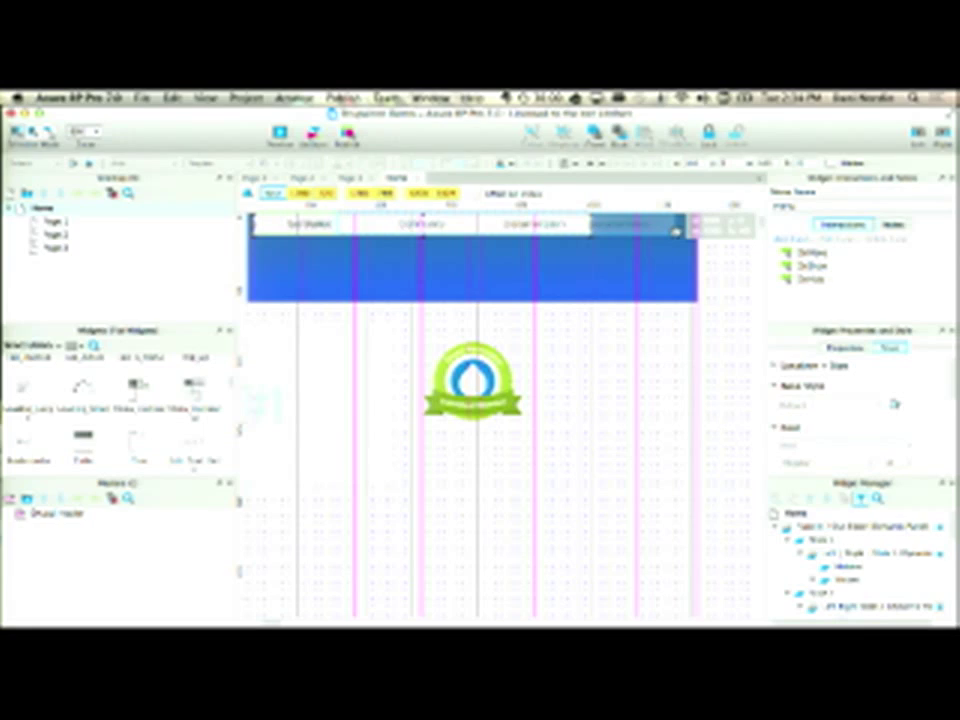
key(Delete)
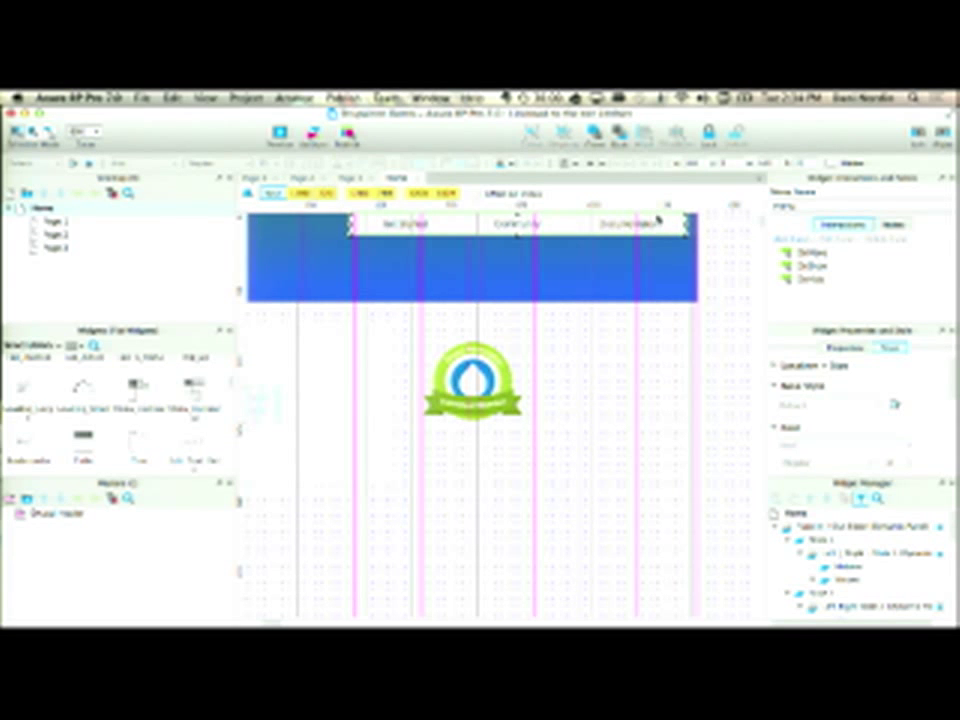
- Review the editing options of the Community menu item and of the Drupal header master beneath it
click(521, 226)
right_click(521, 226)
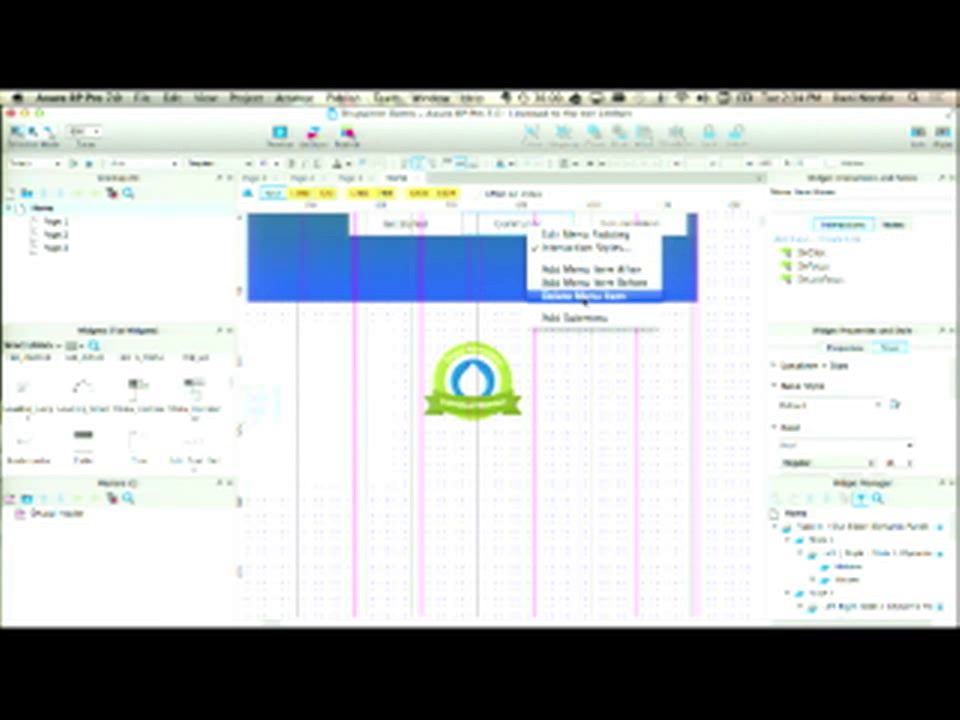
click(405, 334)
right_click(408, 232)
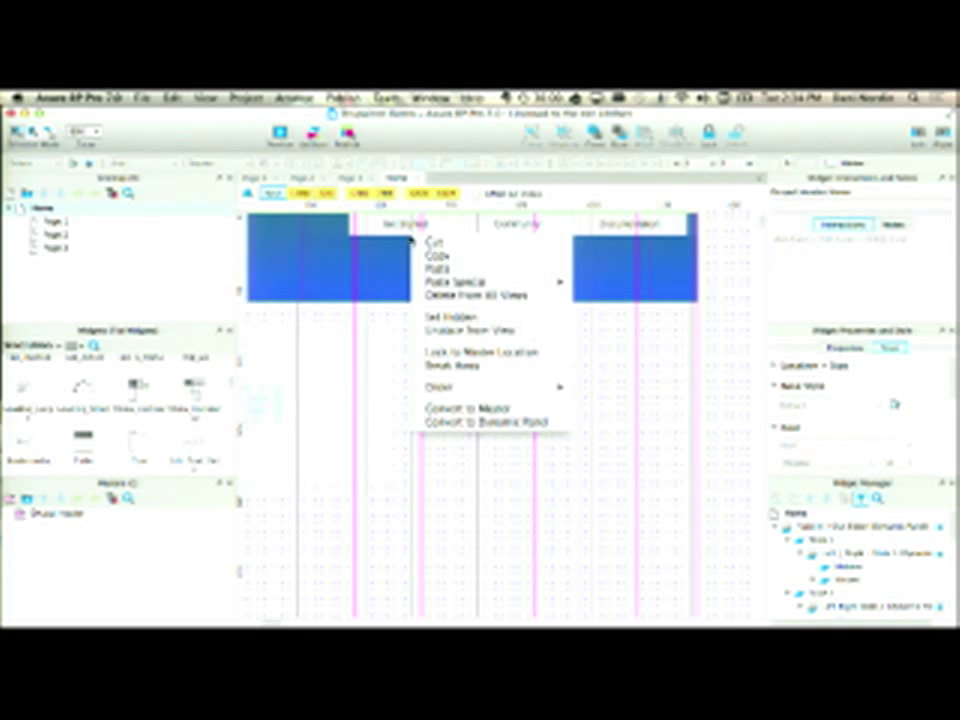
- Convert the blue Drupal header into a master named "Top Navigation" with the Place Anywhere drop behavior
click(457, 404)
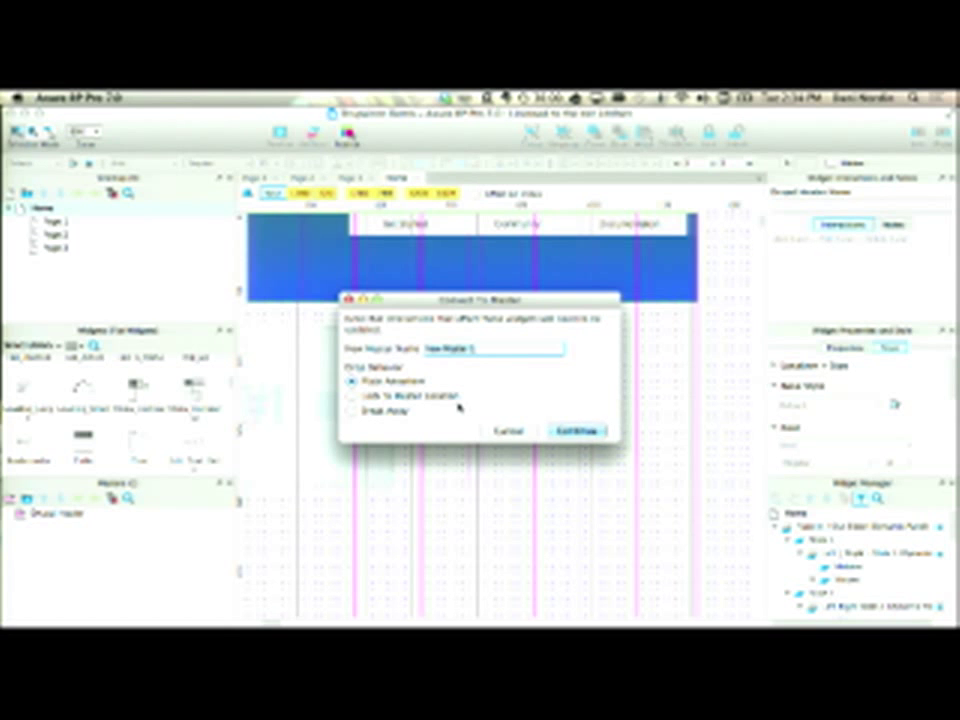
text(The Navigation)
click(362, 396)
click(352, 381)
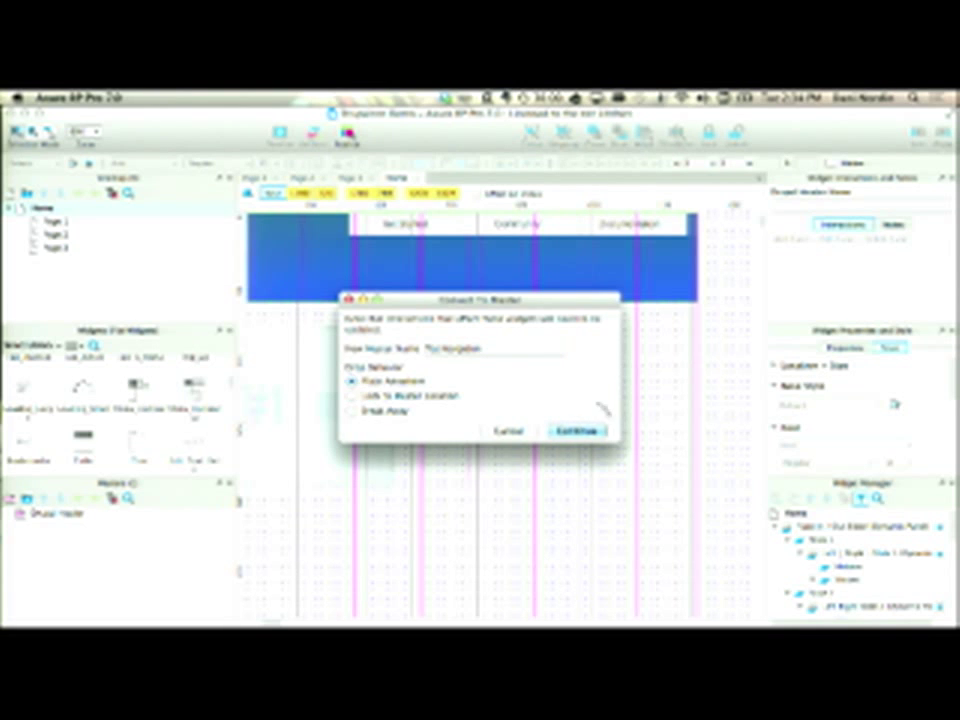
click(579, 432)
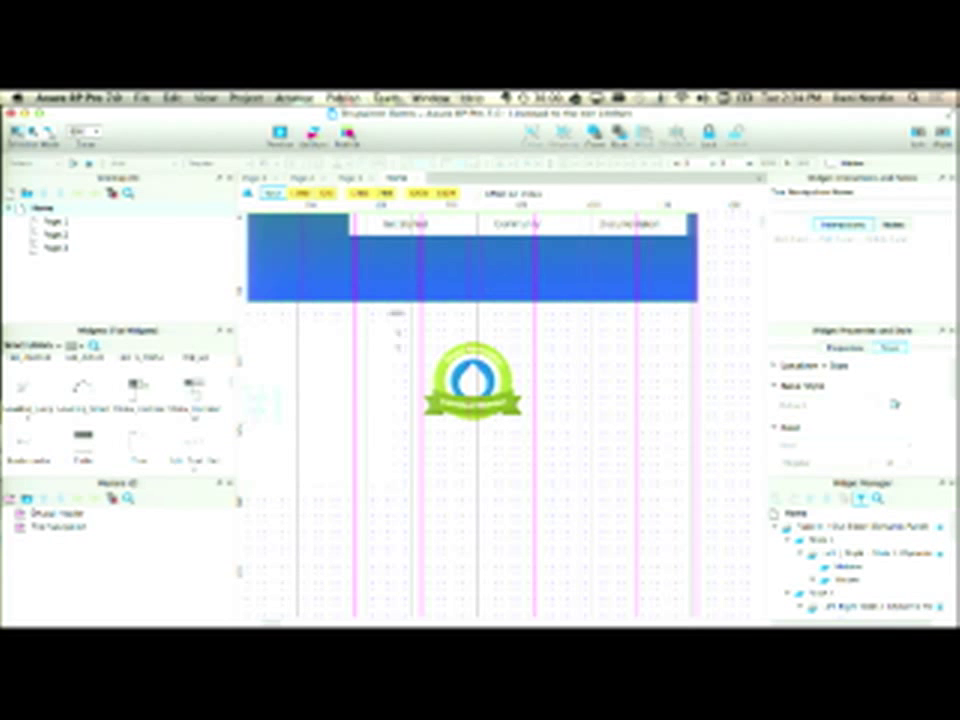
- In the last adaptive view, move the Get Started, Community and Documentation menu along the header's upper edge toward the Drupal logo
key(super+minus)
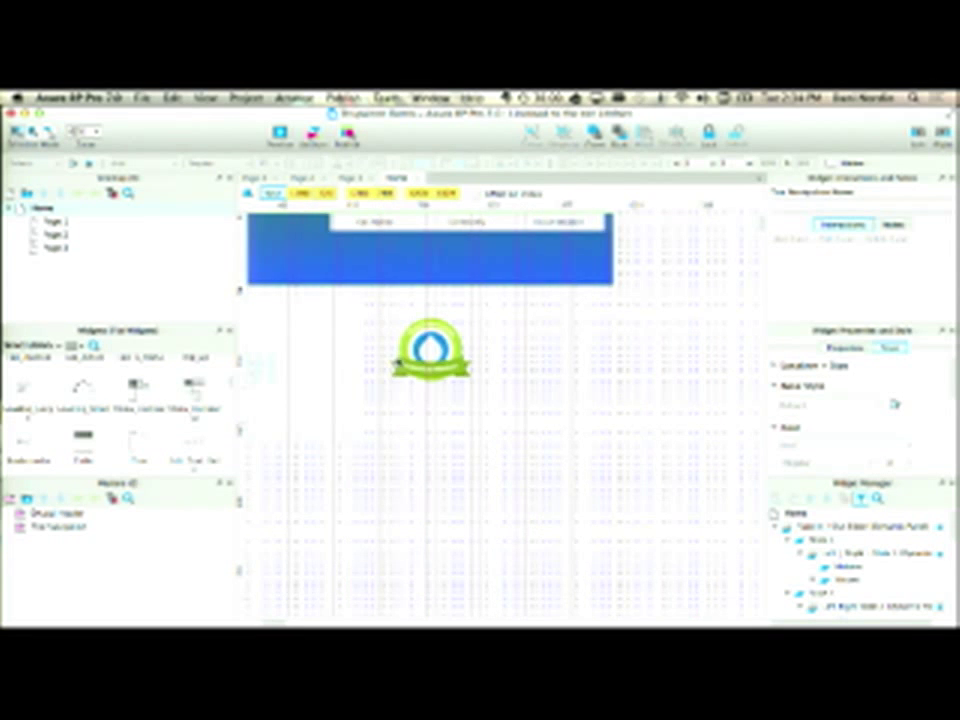
key(super+minus)
key(super+plus)
key(super+plus)
key(super+plus)
key(super+minus)
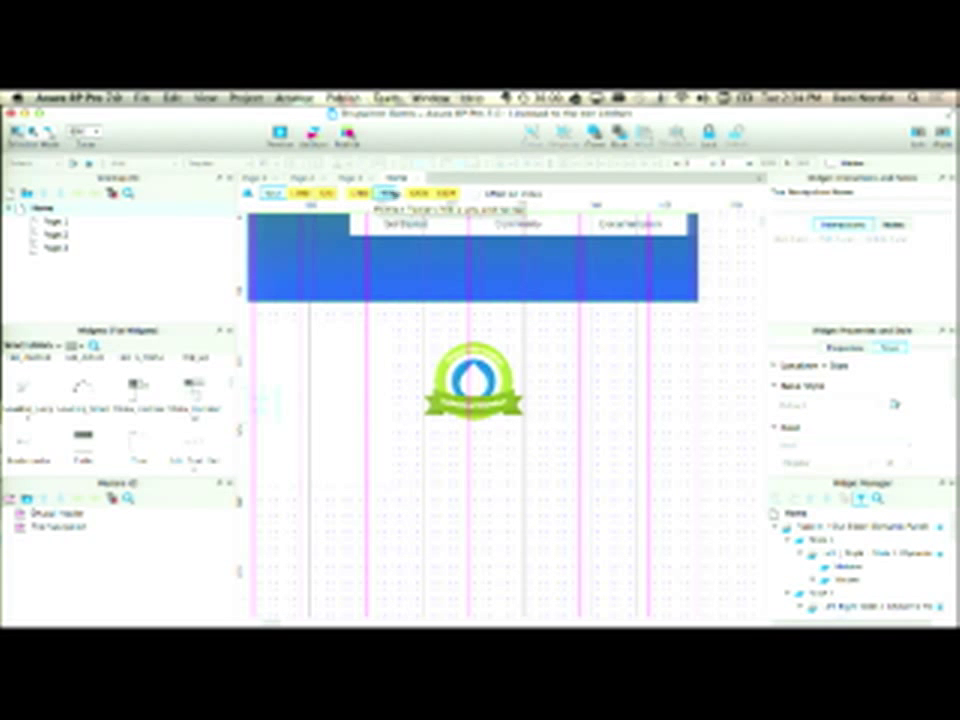
click(453, 195)
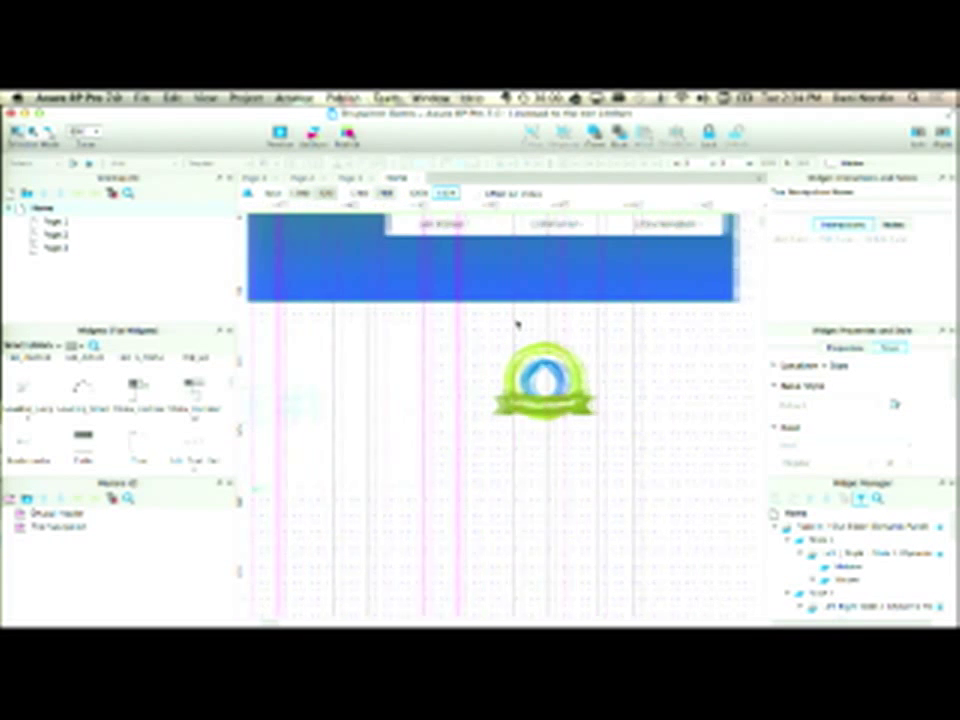
click(683, 231)
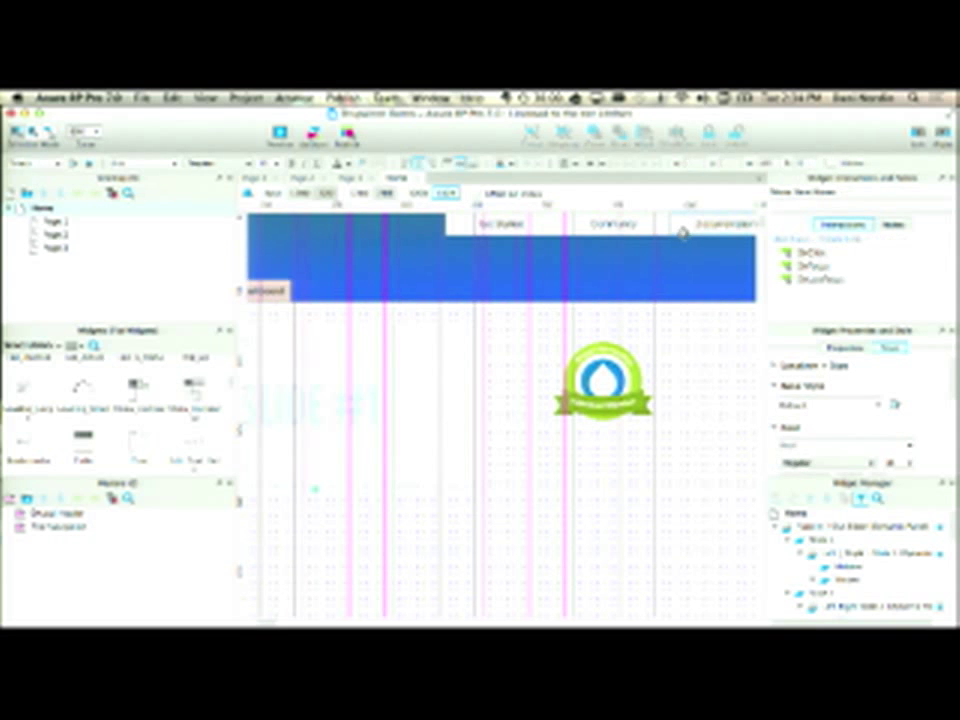
drag(681, 236, 549, 236)
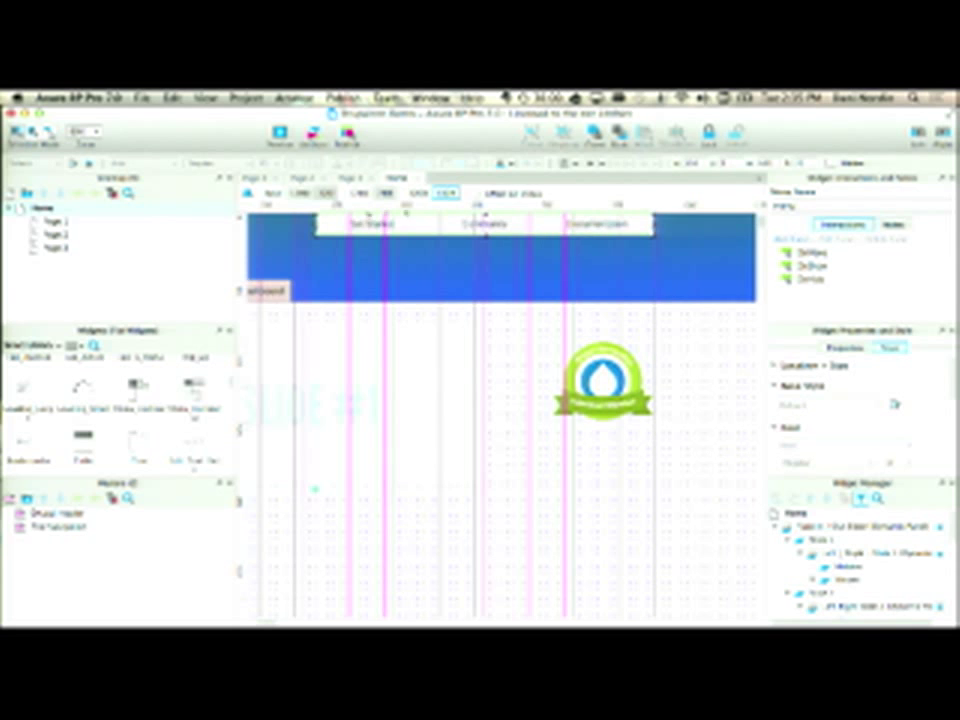
scroll(325, 279, left, 5)
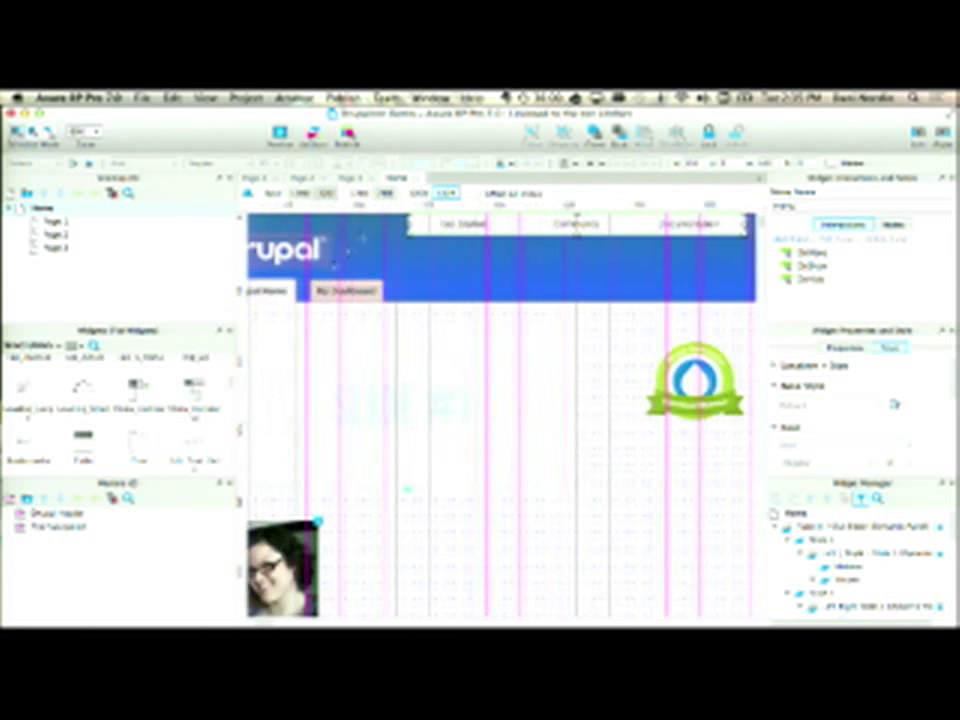
- In the portrait tablet view, move the horizontal menu toward the logo so it sits within the view's width guide
click(387, 194)
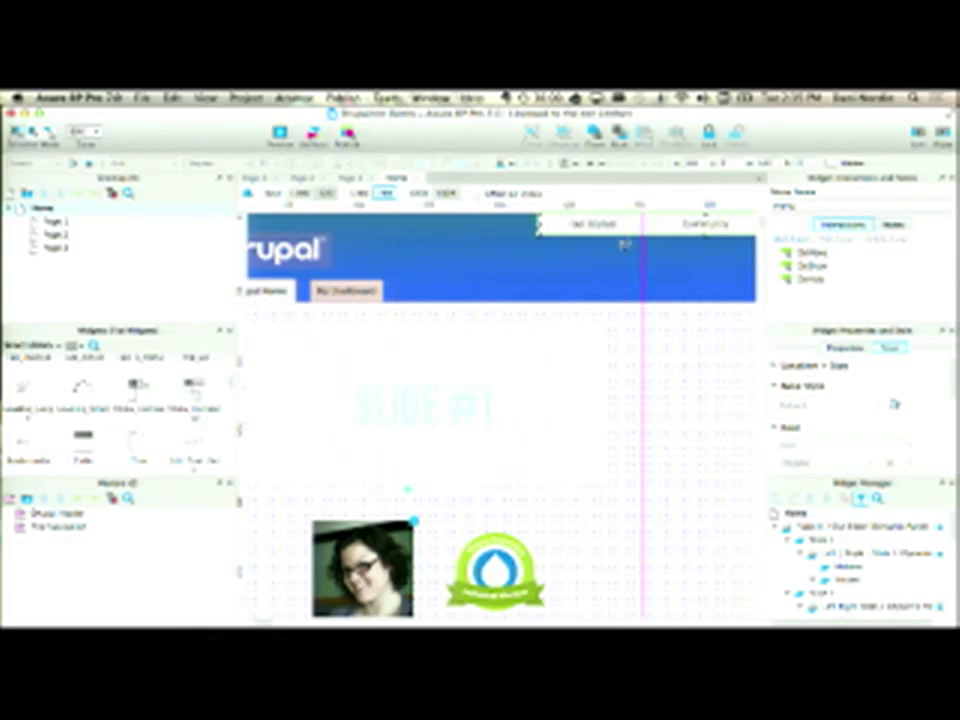
drag(616, 236, 345, 245)
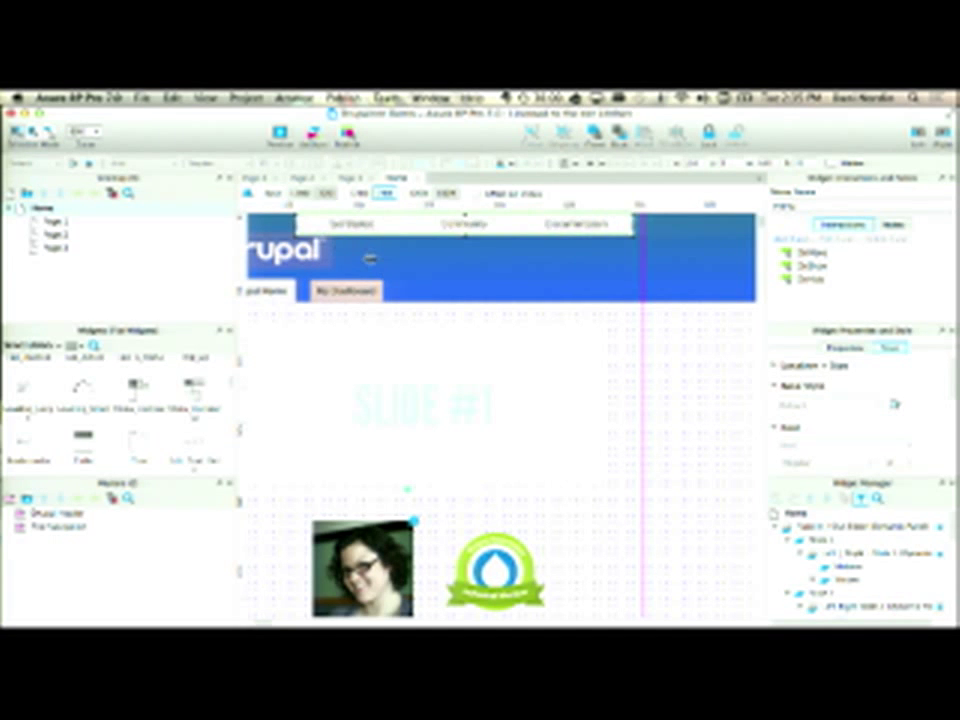
scroll(369, 257, left, 2)
- Nudge the blue header slightly down in the portrait tablet view, and undo the nudge
click(300, 250)
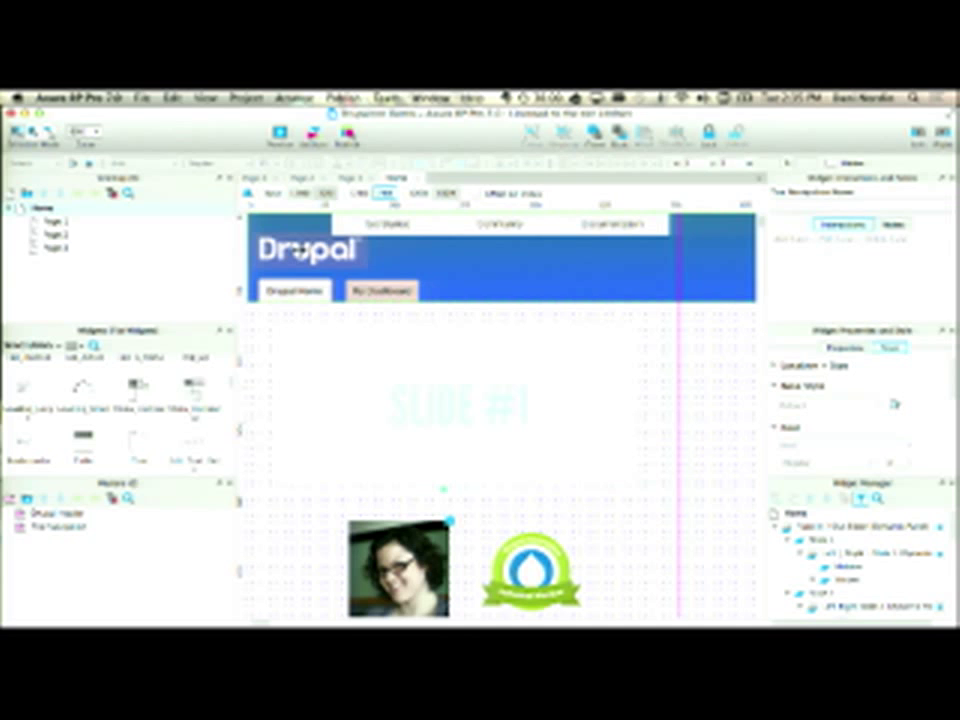
key(Down)
key(Down)
key(Down)
key(Down)
key(Down)
key(Down)
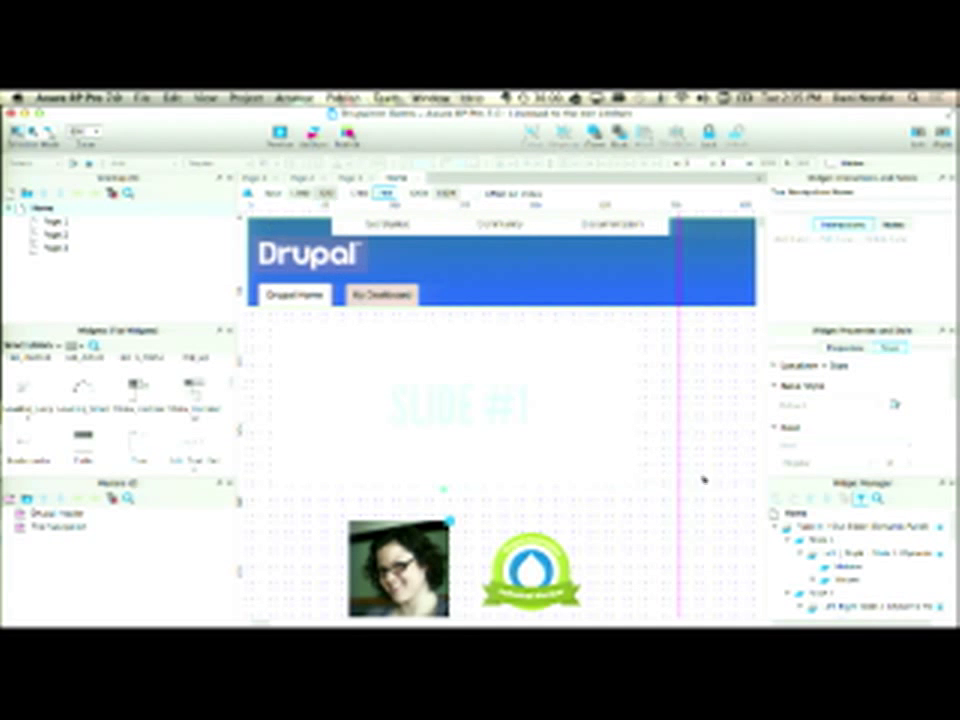
click(676, 383)
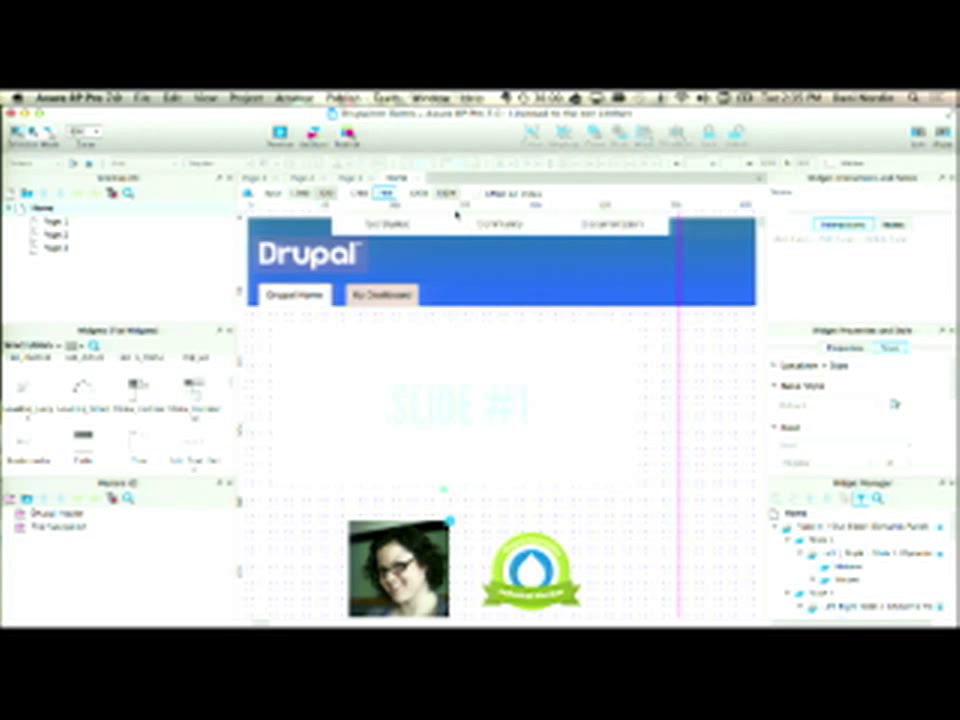
key(super+z)
- Check where the header and horizontal menu sit in the narrow phone view
click(385, 193)
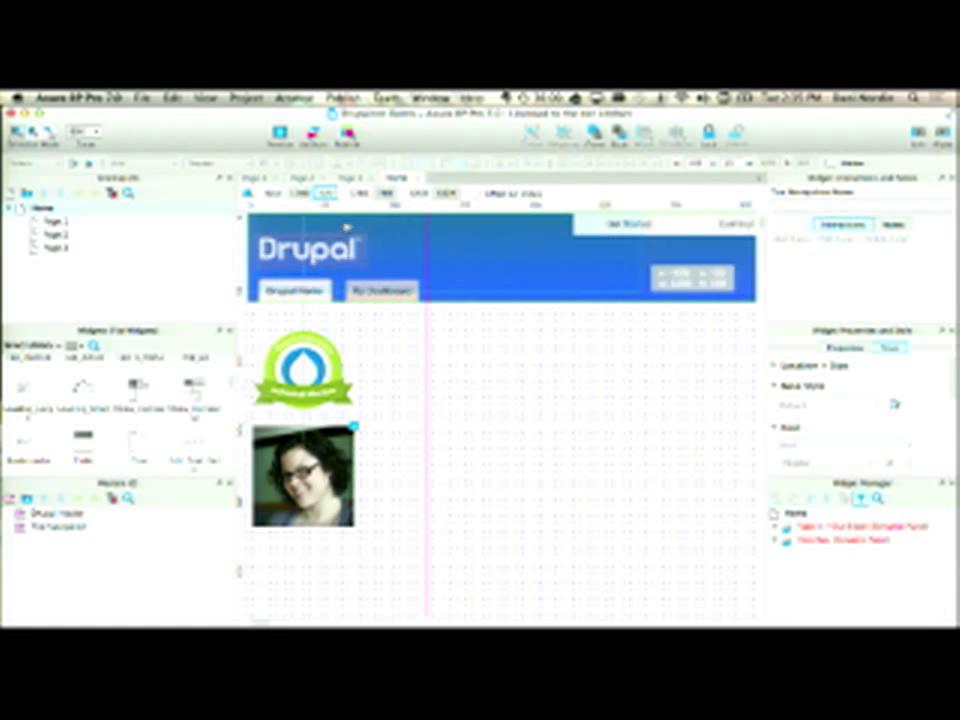
click(676, 230)
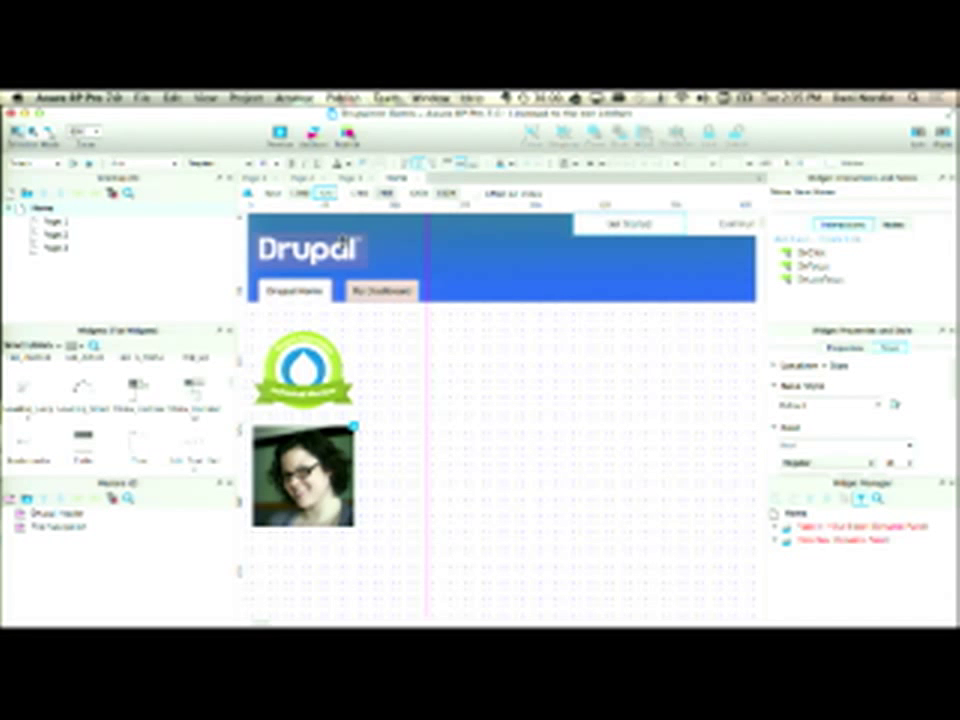
click(467, 463)
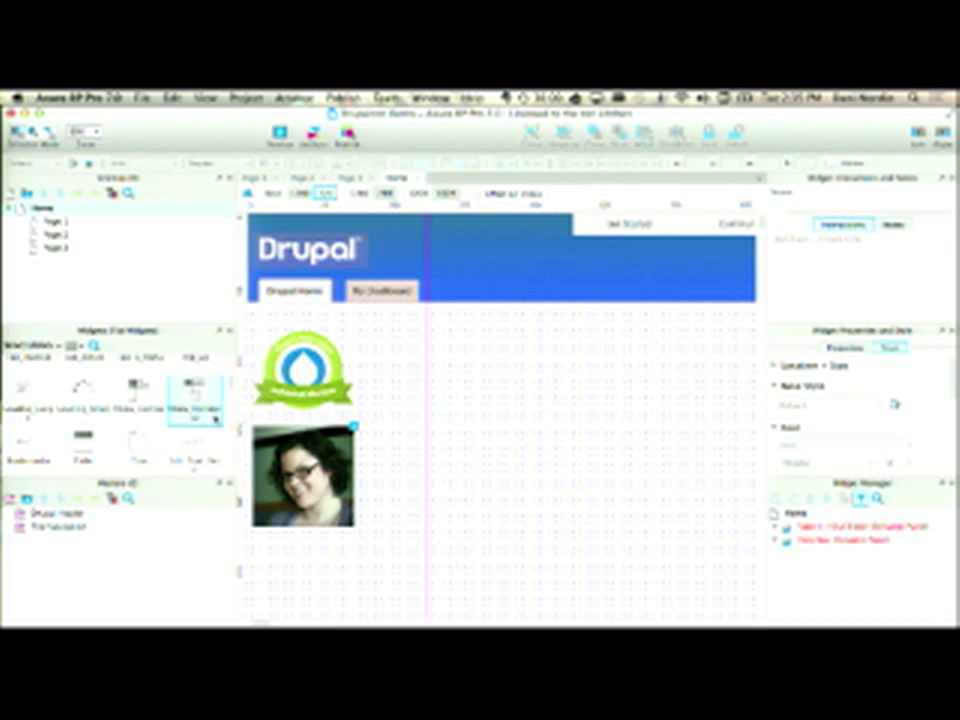
- Open the Top Navigation master and inspect the full width of its contents
click(62, 525)
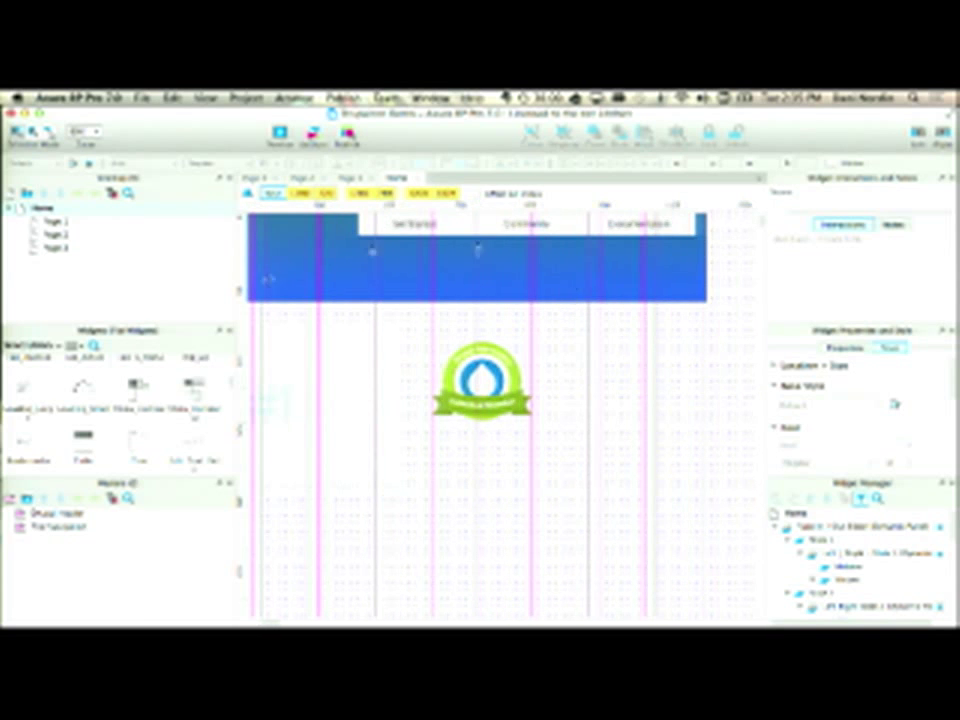
mouse_move(53, 533)
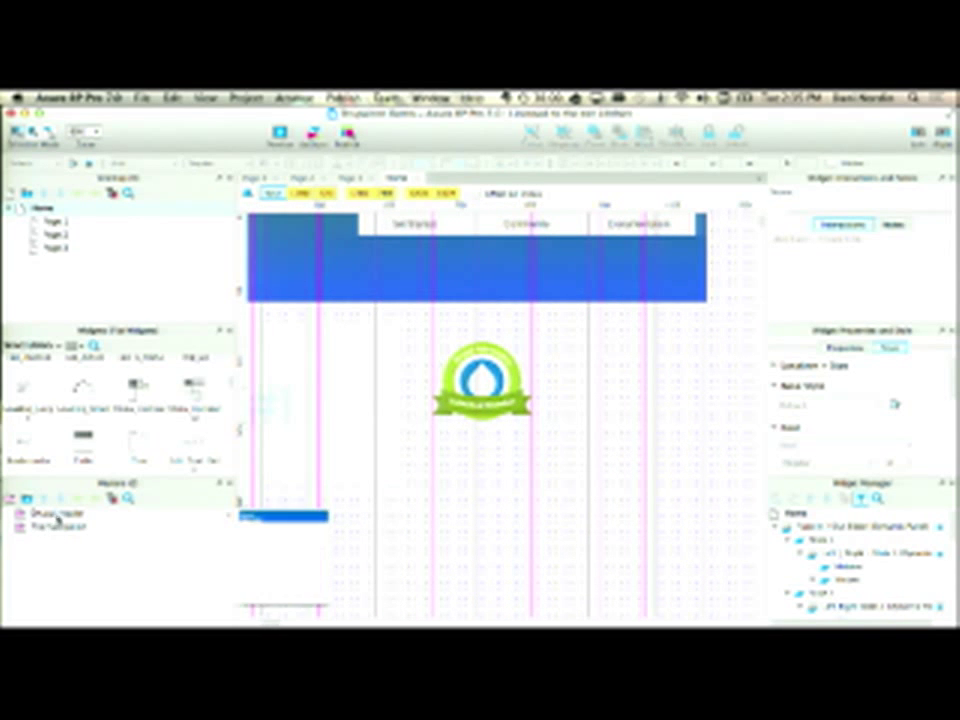
double_click(56, 530)
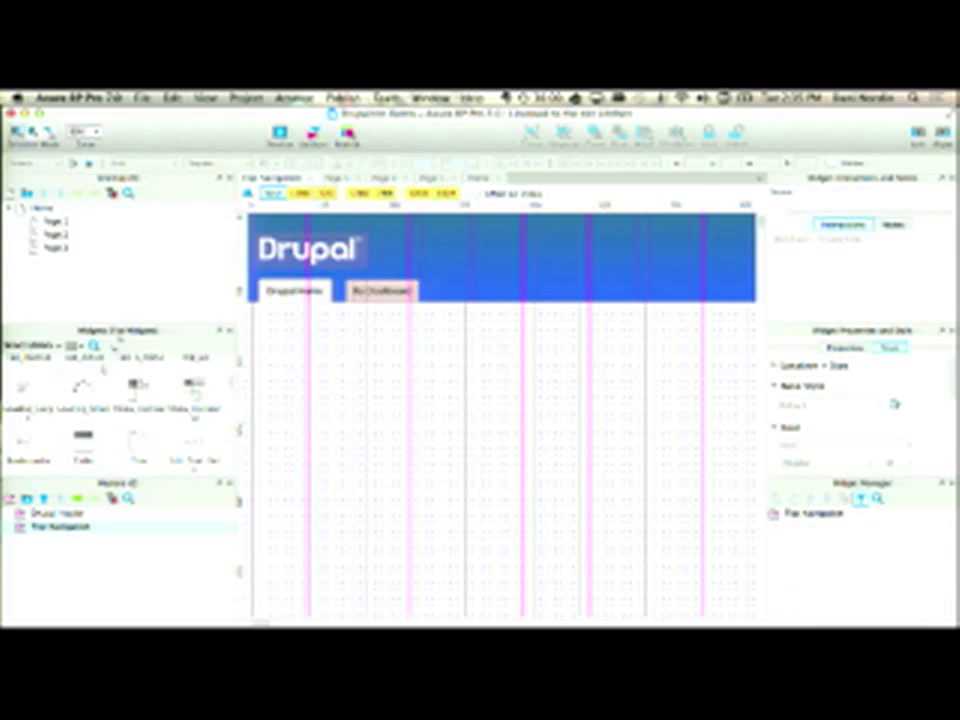
scroll(340, 355, right, 3)
scroll(340, 354, right, 6)
scroll(340, 354, left, 8)
- View the usage report of the Top Navigation master, and close it
mouse_move(84, 519)
right_click(56, 524)
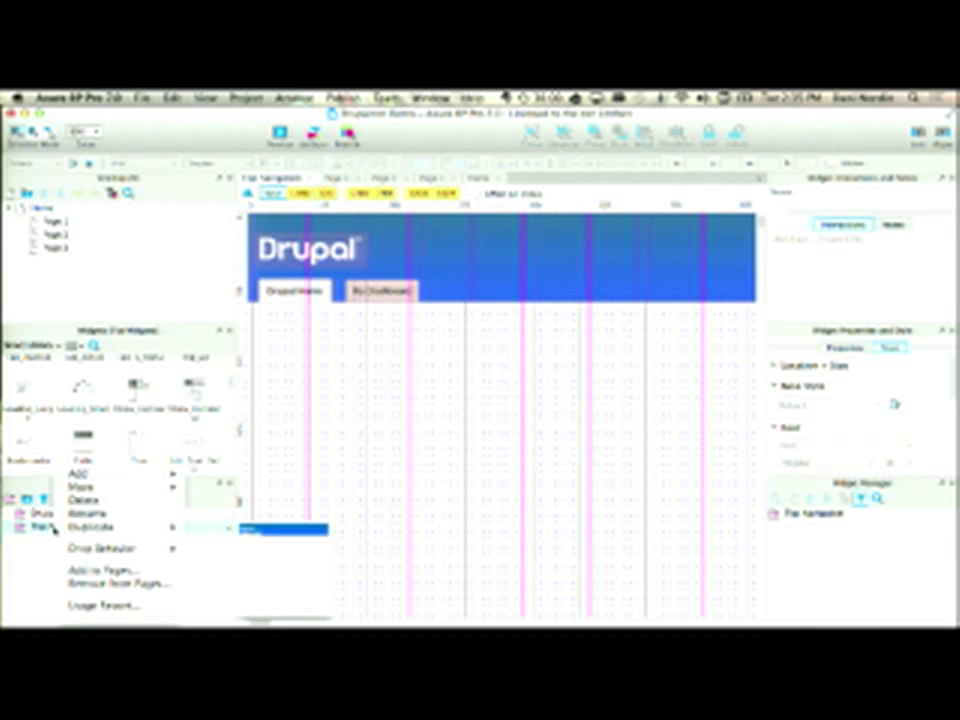
click(100, 604)
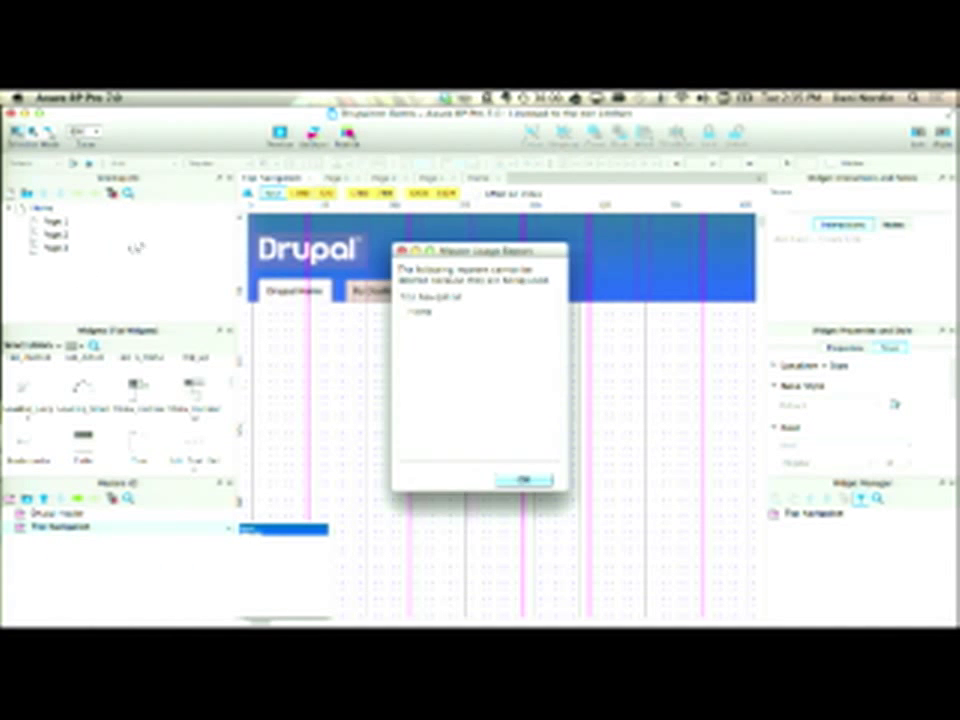
click(523, 479)
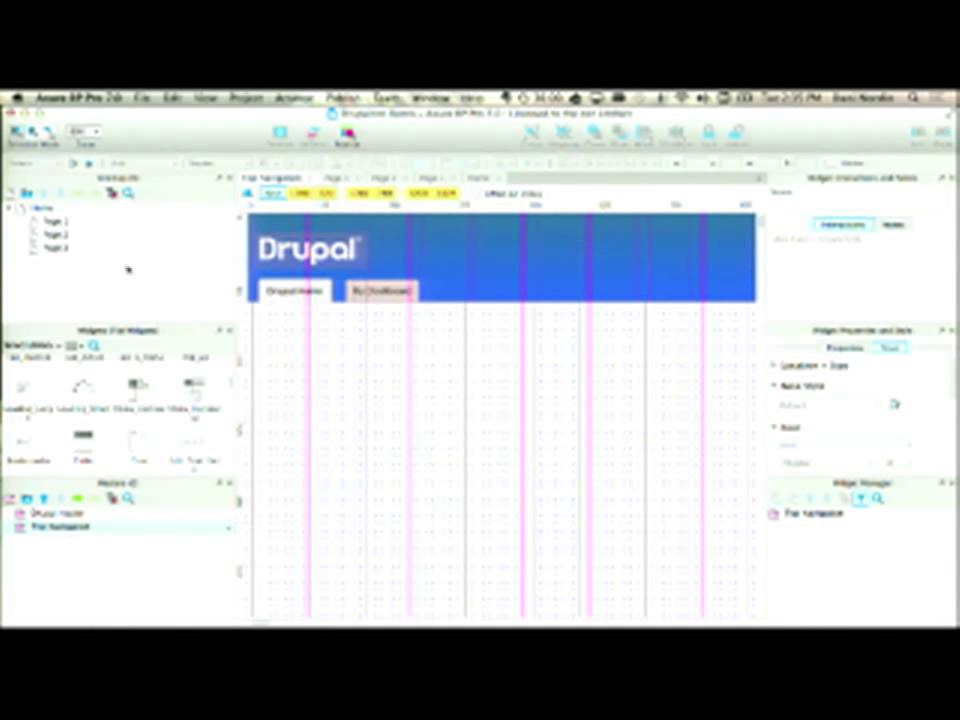
- Return to the Home page and check the options offered for the individual menu items in the header
double_click(48, 212)
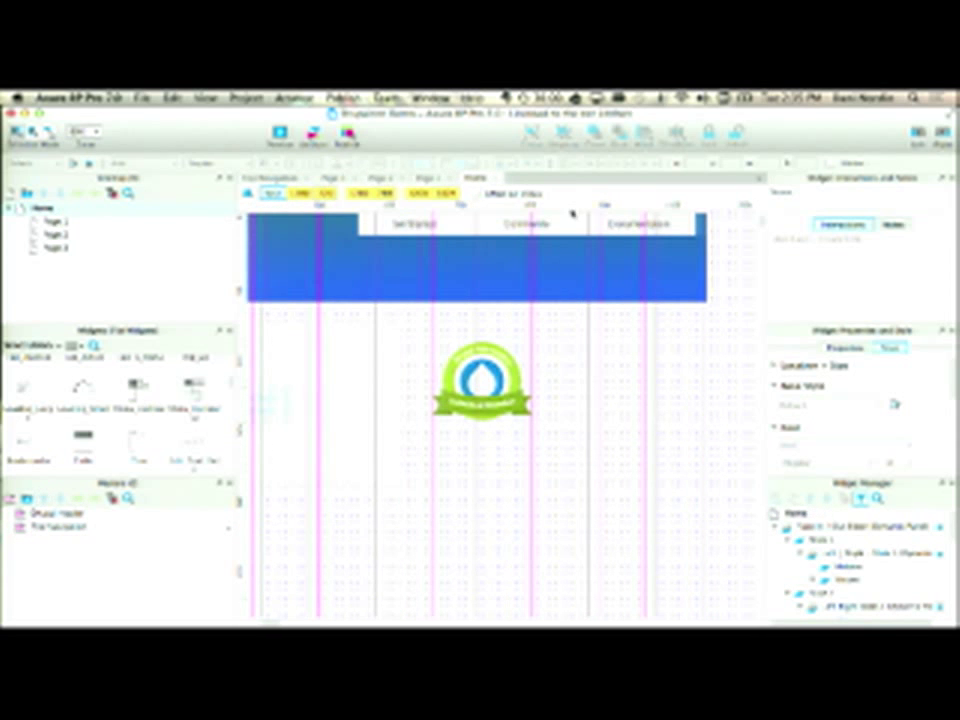
click(566, 232)
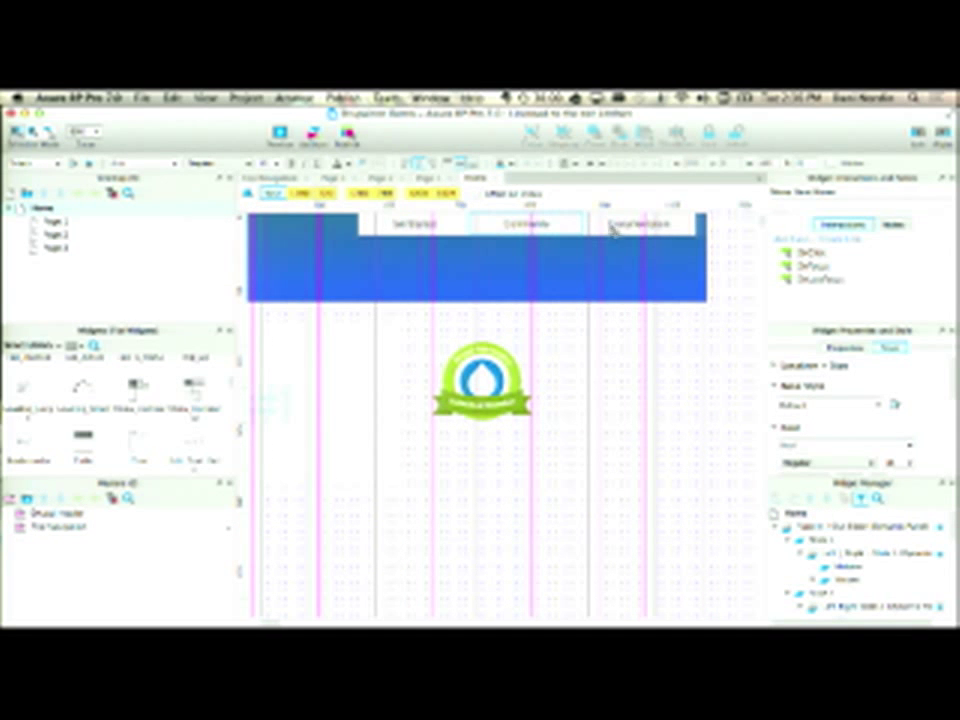
right_click(611, 229)
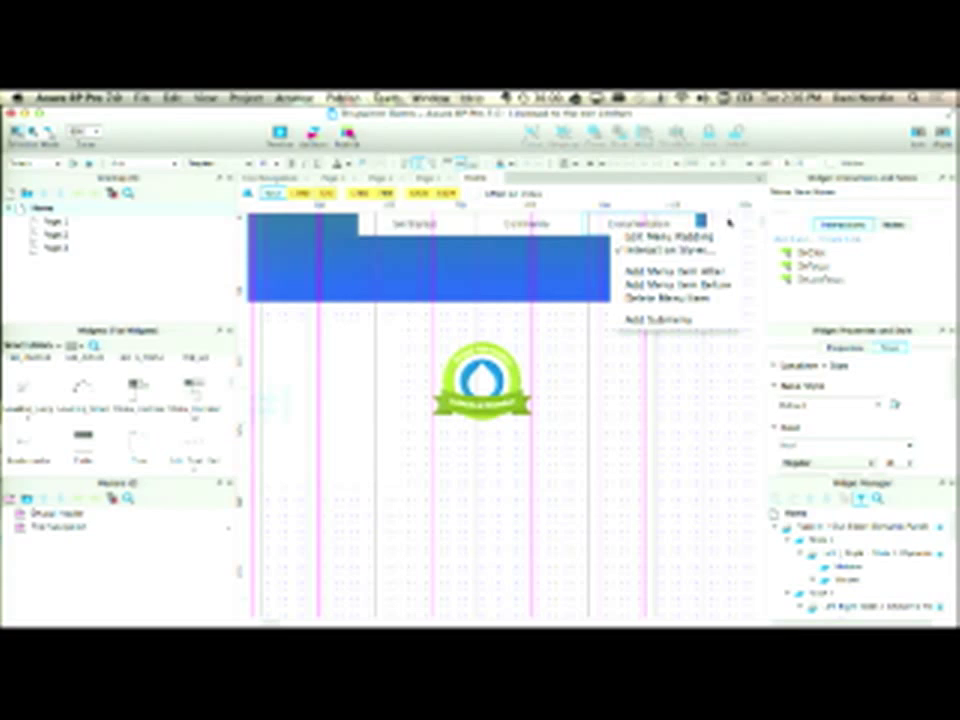
click(692, 223)
click(422, 223)
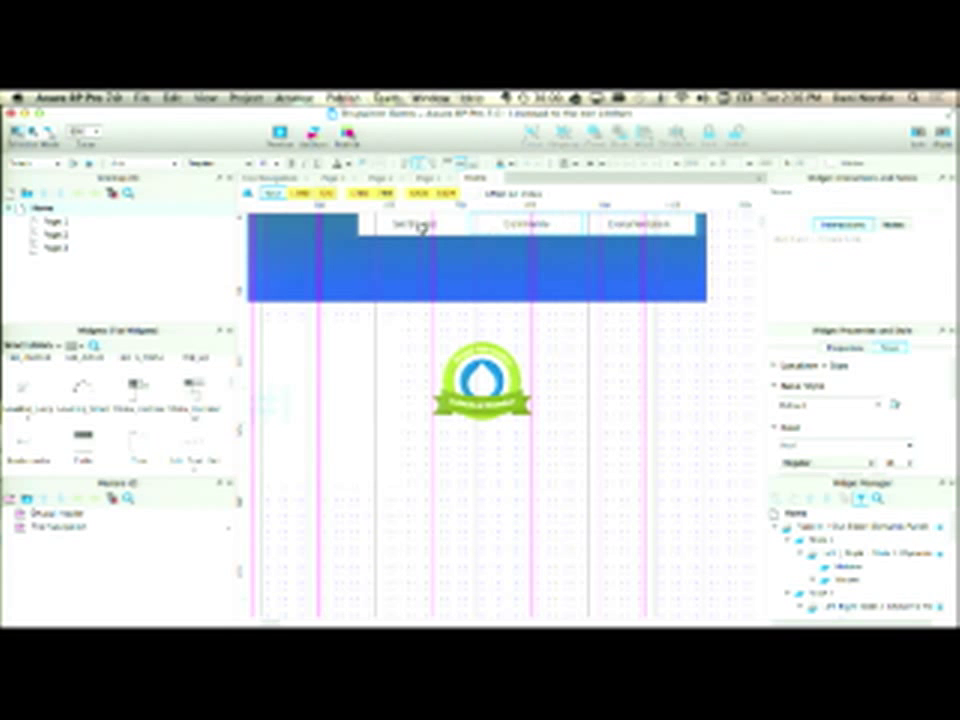
right_click(424, 223)
click(672, 371)
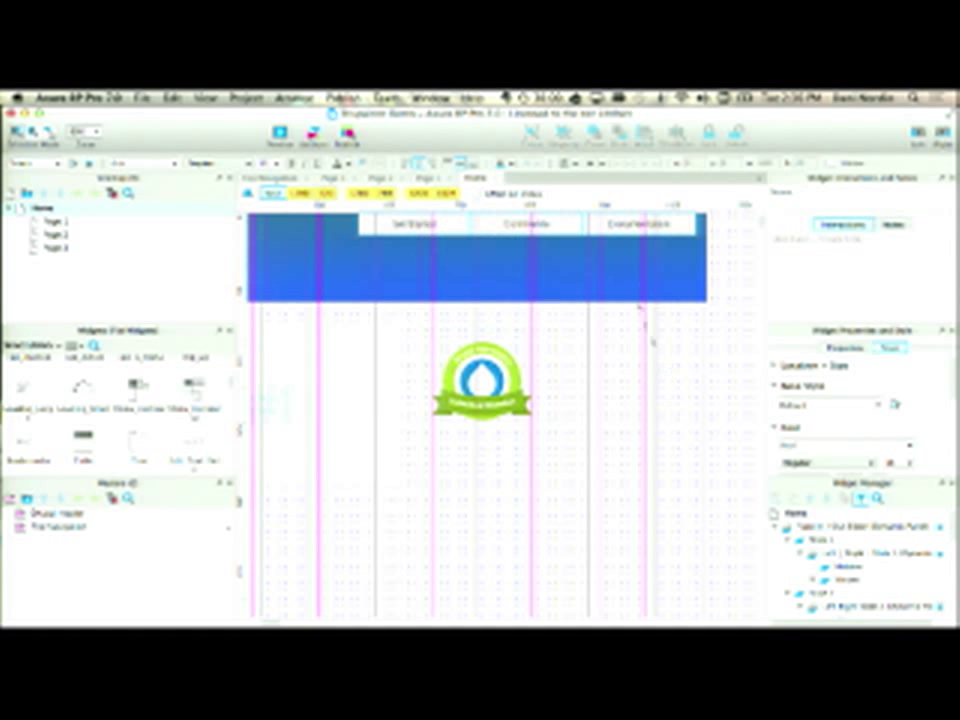
- Convert the header on the Home page into another master named "Top Nav"
click(628, 230)
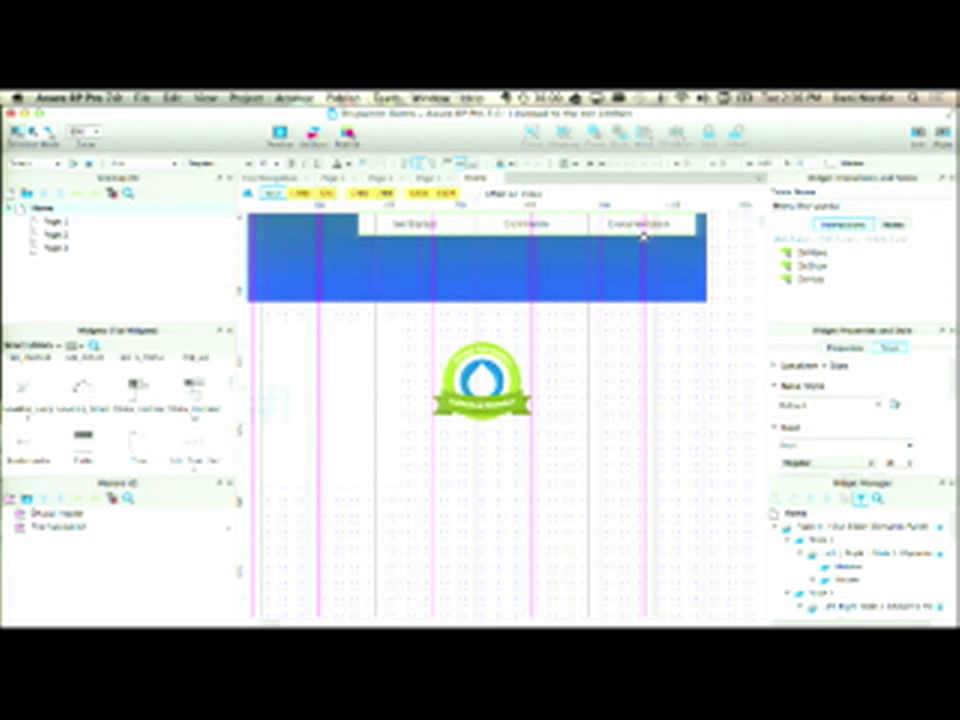
click(642, 234)
right_click(642, 234)
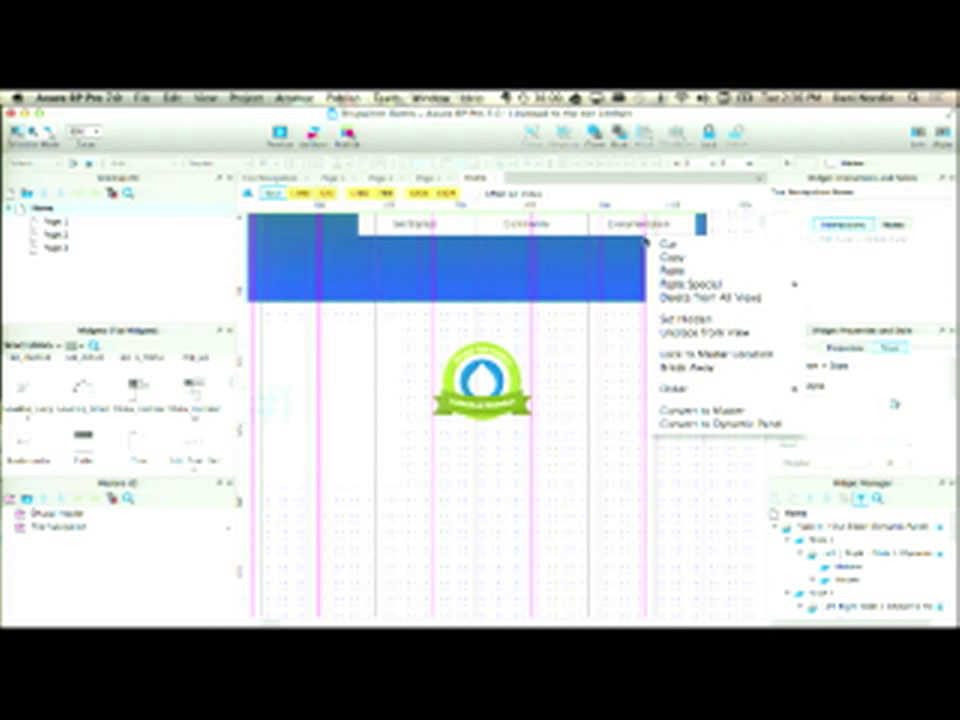
click(703, 412)
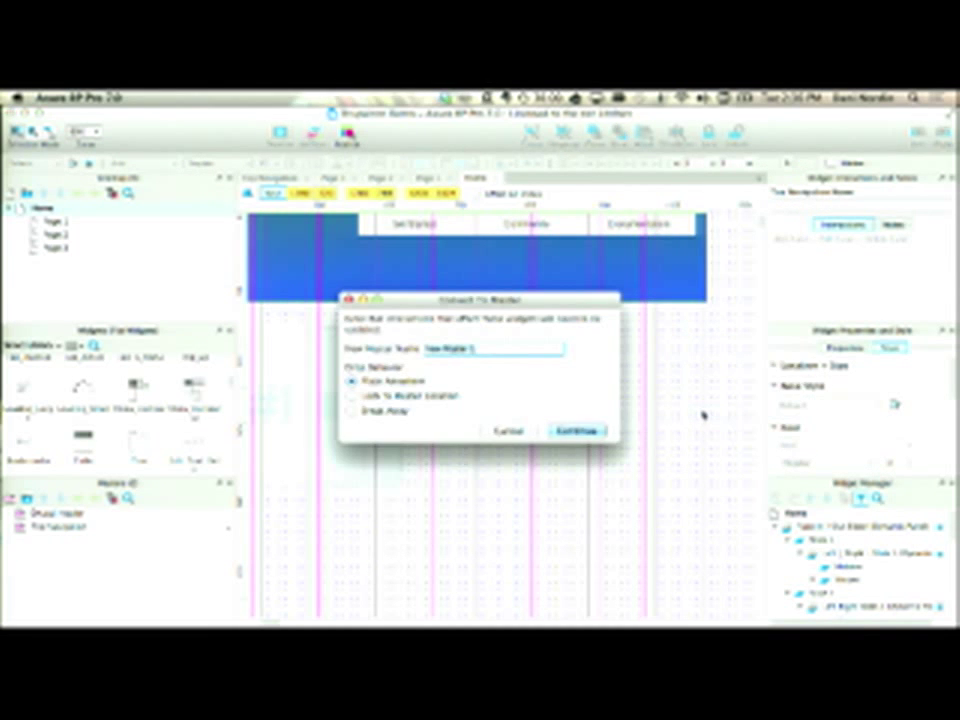
text(Top Nav)
key(Return)
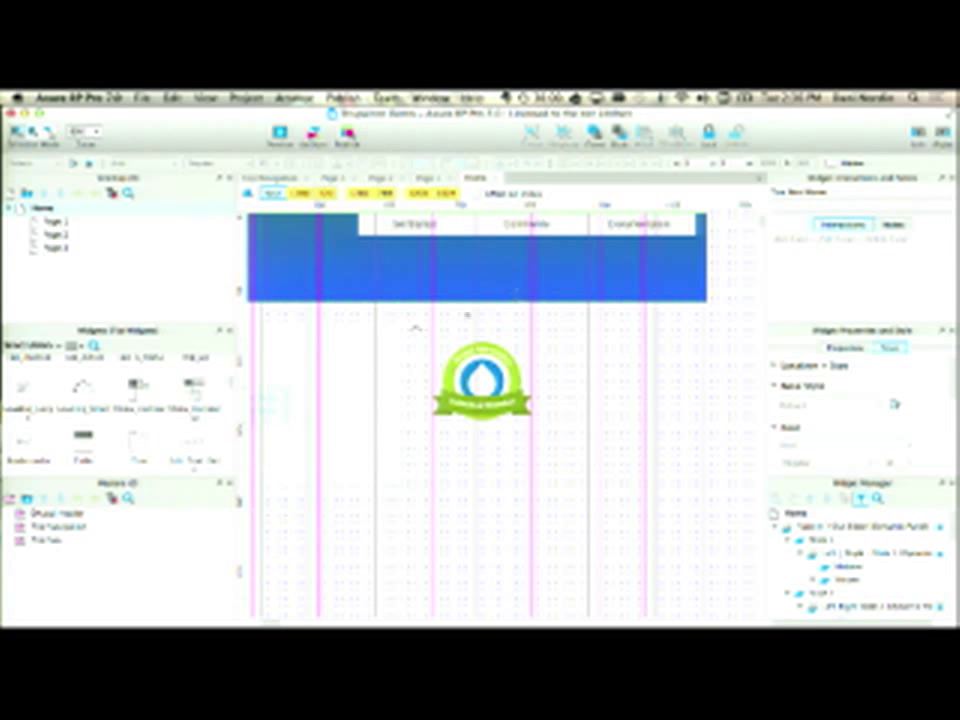
- Inspect the header menu on the Home page and the options offered for its Documentation item
click(527, 223)
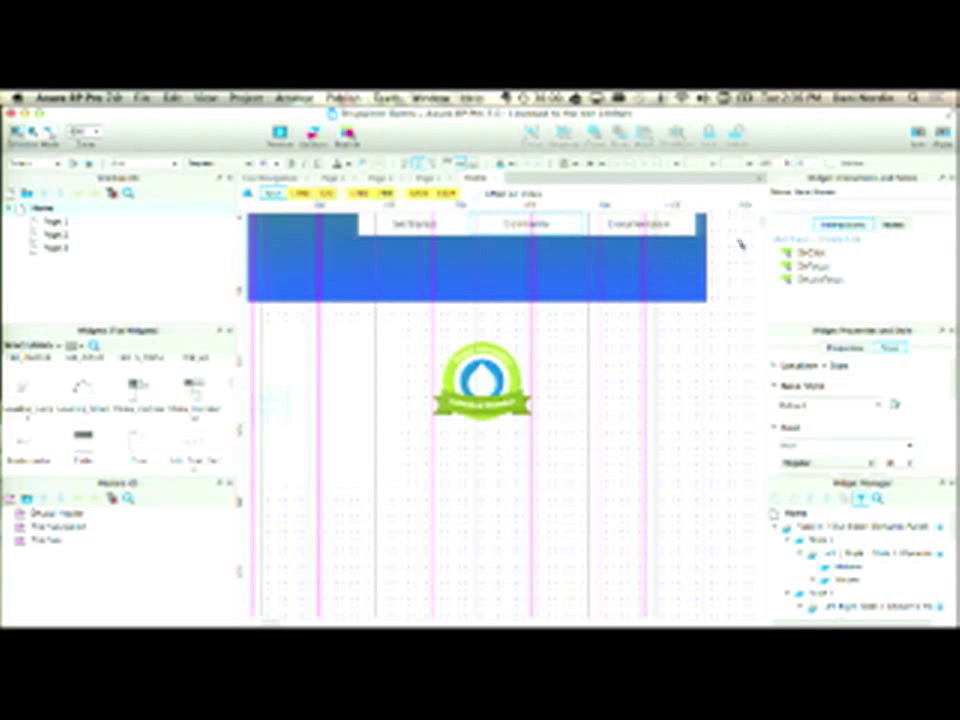
drag(723, 230, 651, 227)
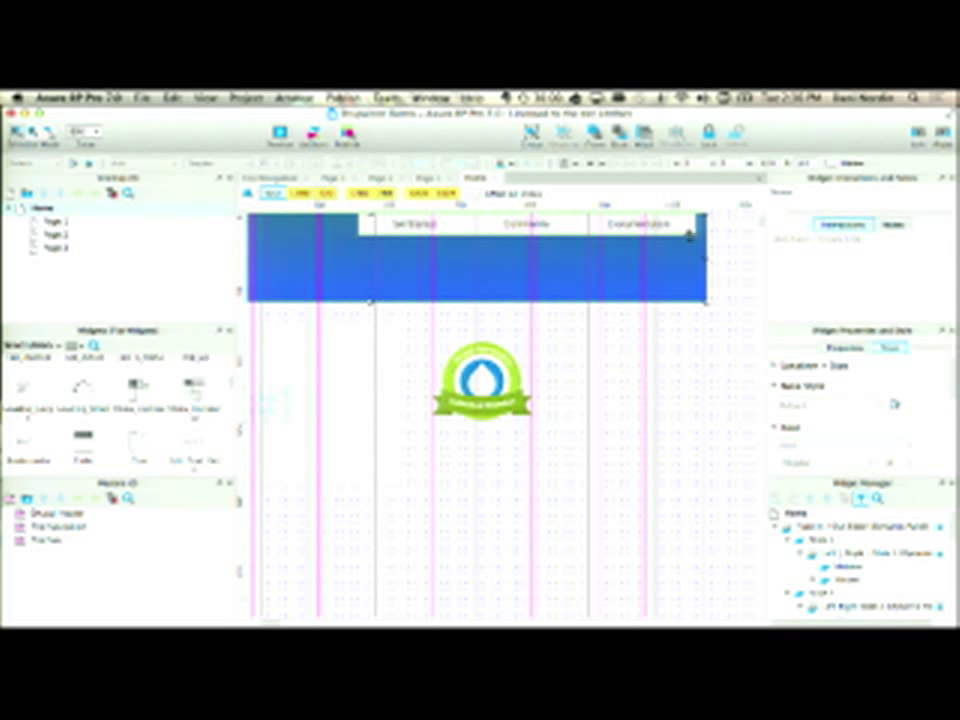
shift+click(688, 272)
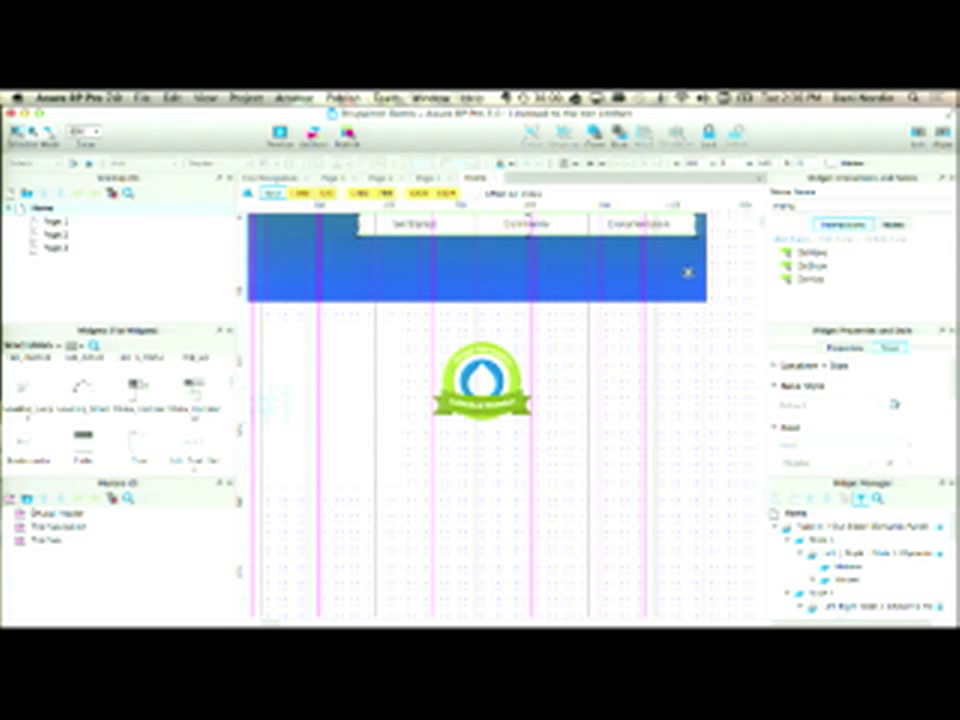
right_click(653, 226)
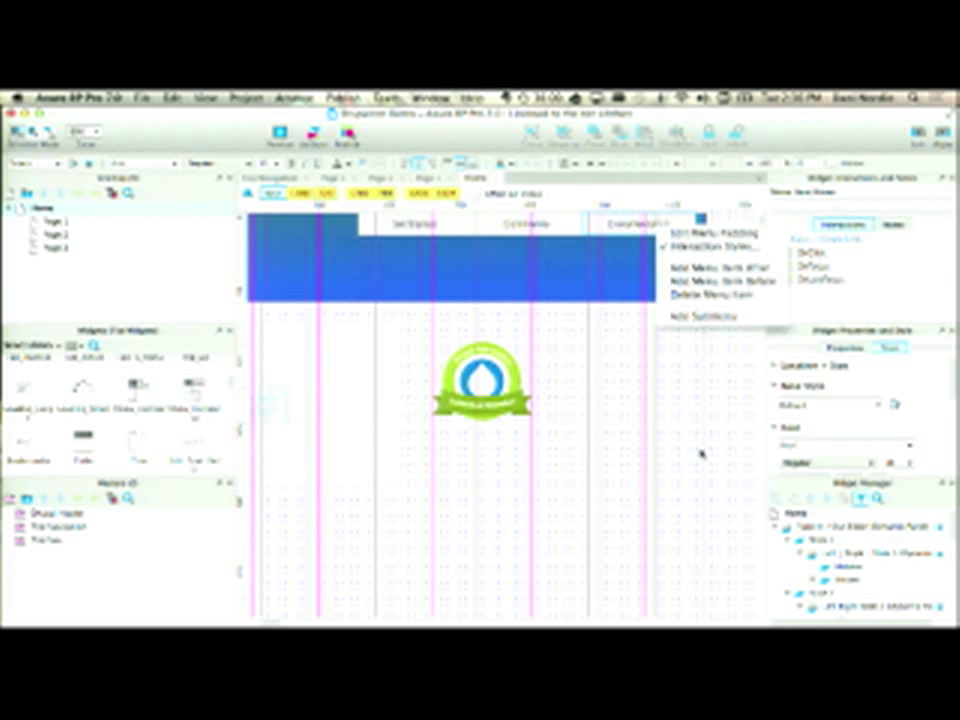
key(Escape)
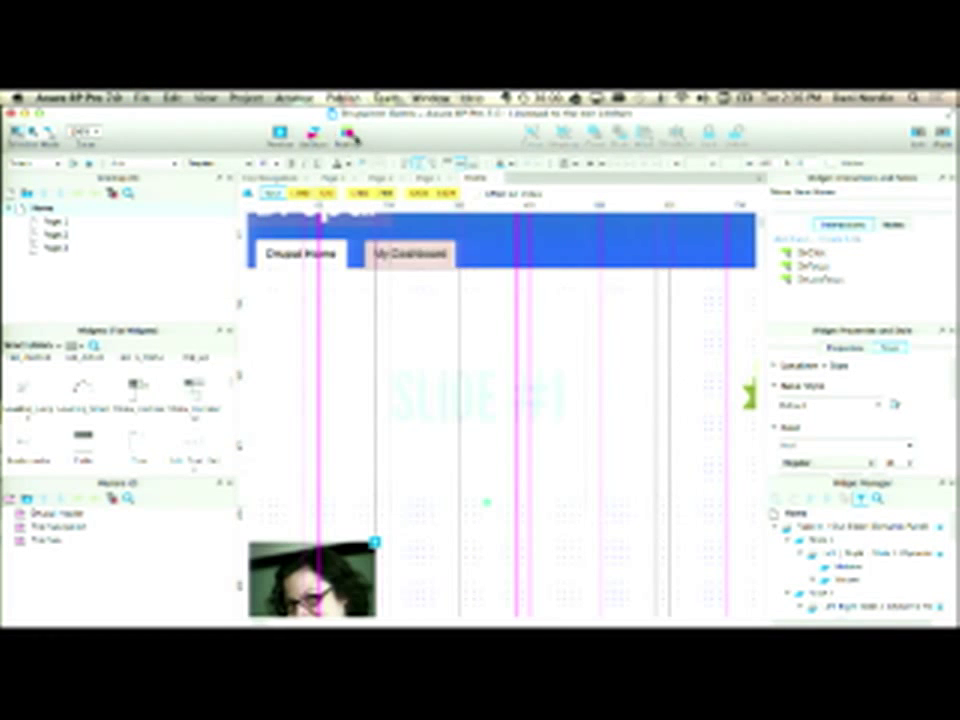
- Set up publishing to Axure Share with the existing account and open the default HTML configuration for editing
click(347, 132)
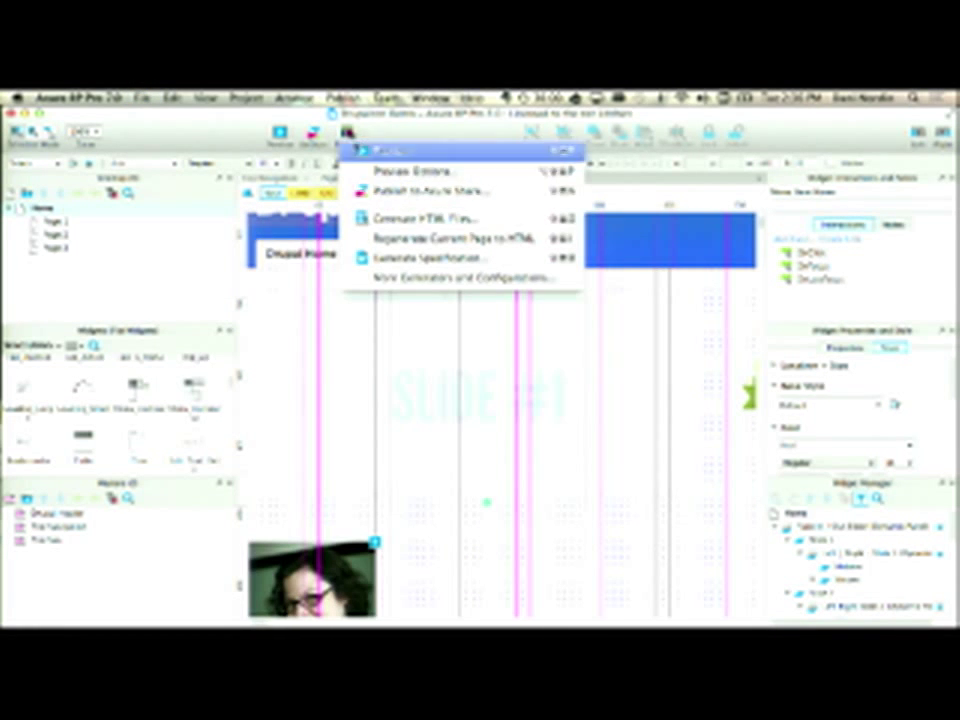
click(401, 196)
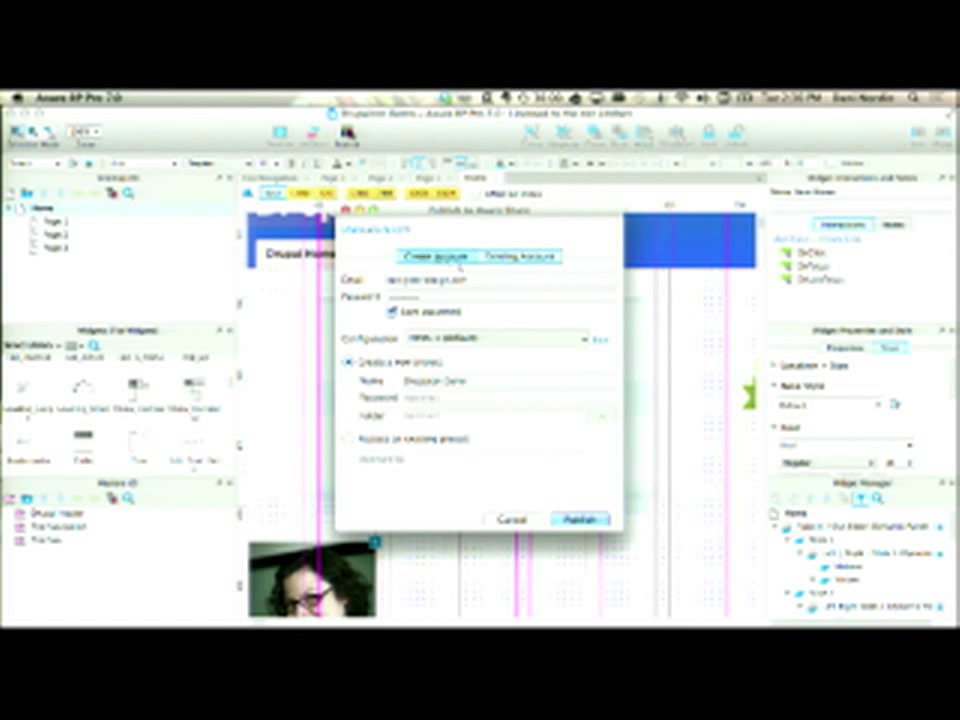
click(513, 277)
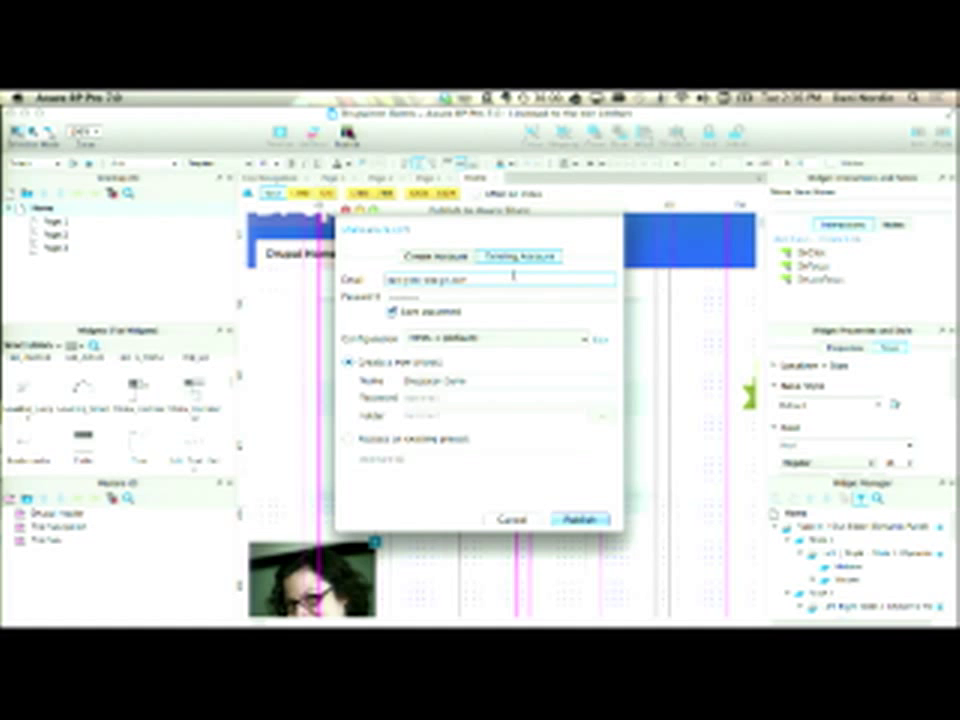
click(540, 339)
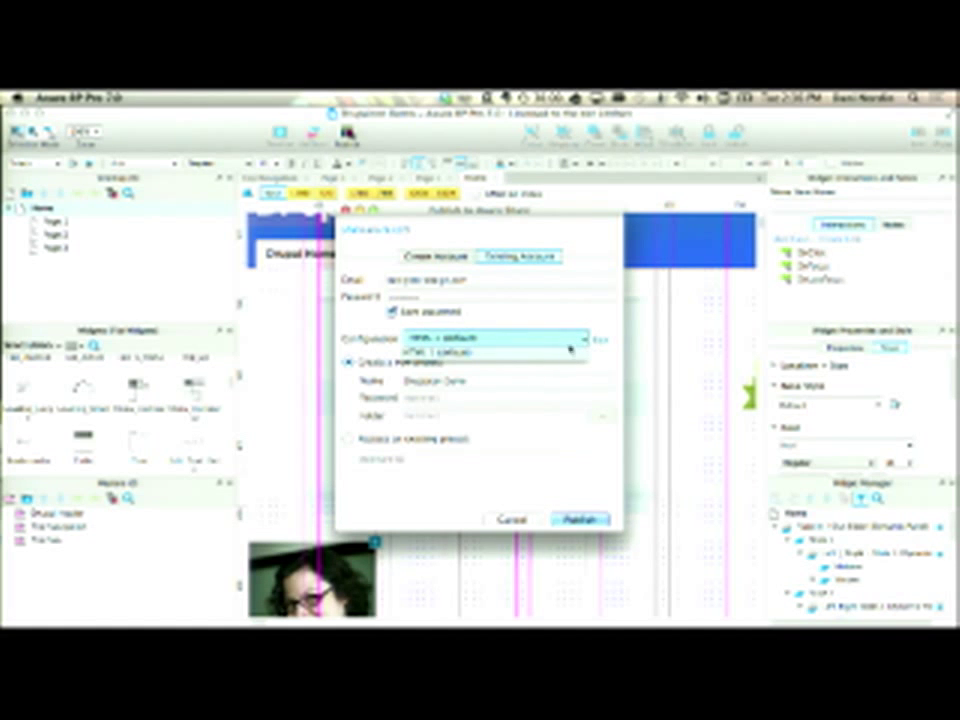
click(601, 341)
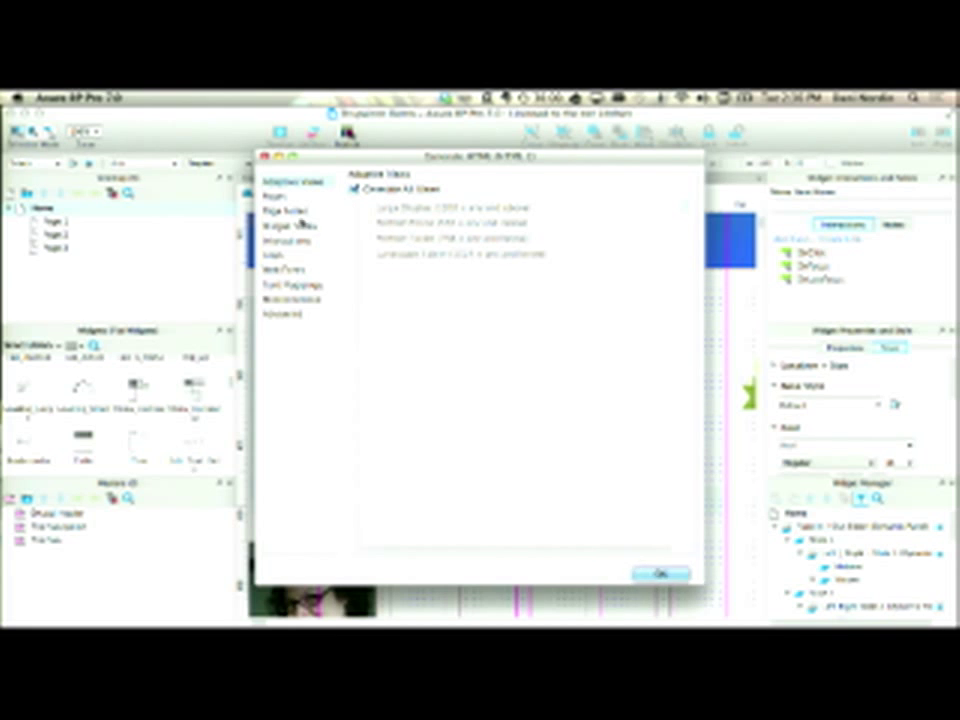
- Review the HTML generation settings for pages, page notes, widget notes, interactions, logo and web fonts
click(287, 197)
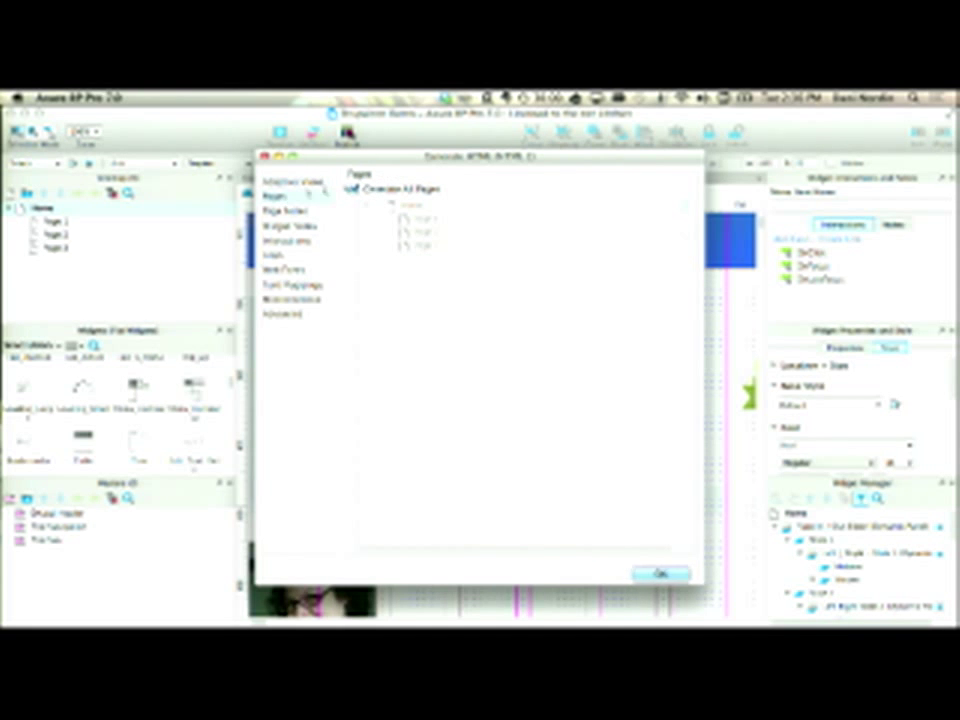
click(296, 211)
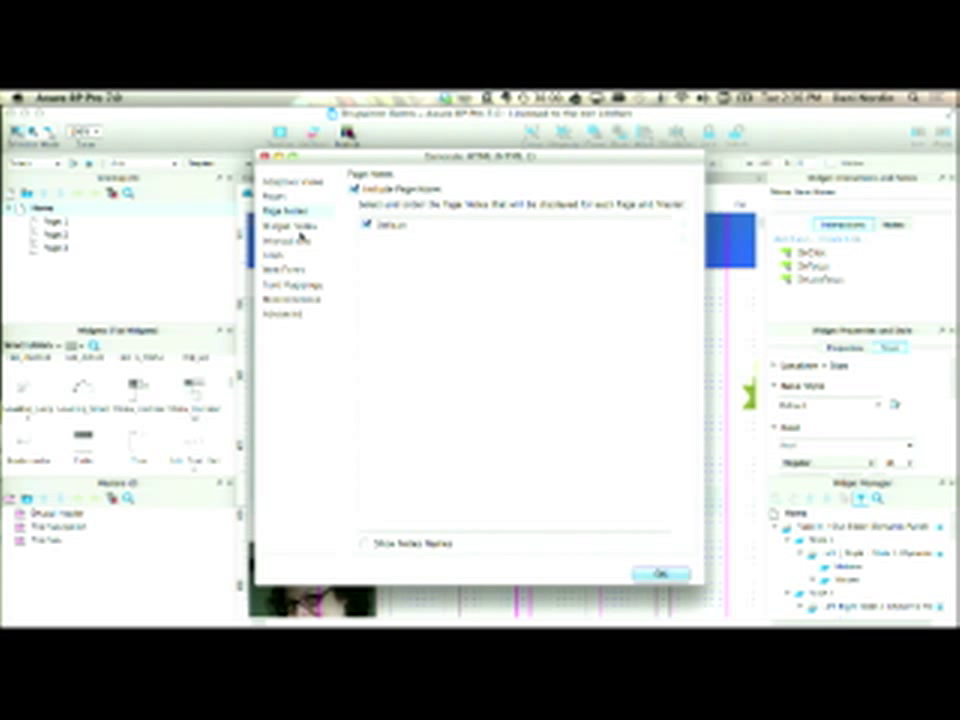
click(290, 226)
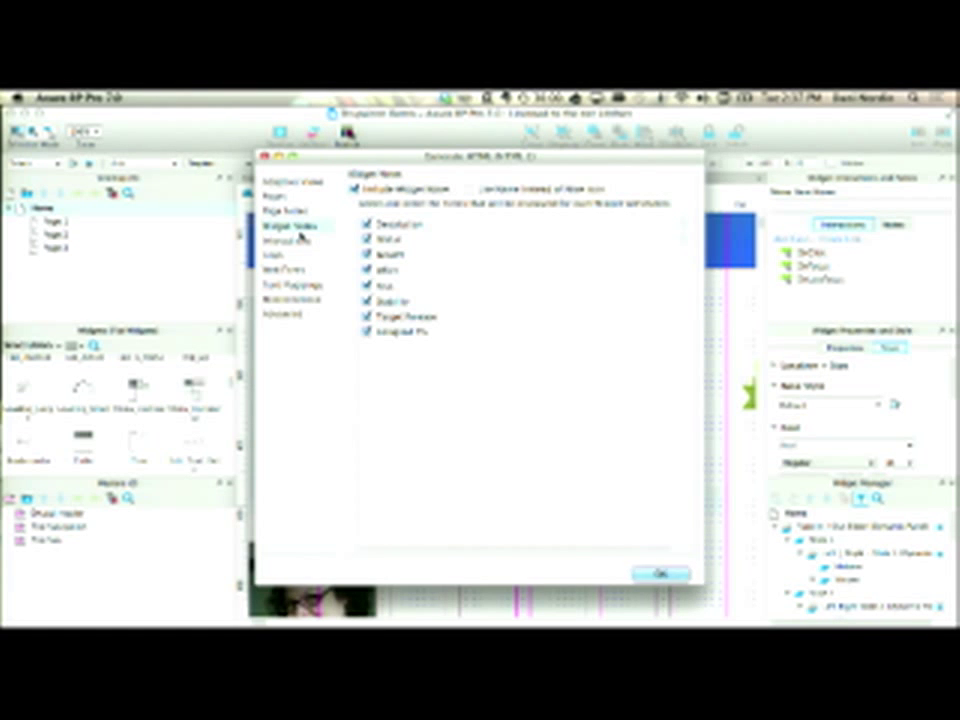
click(300, 242)
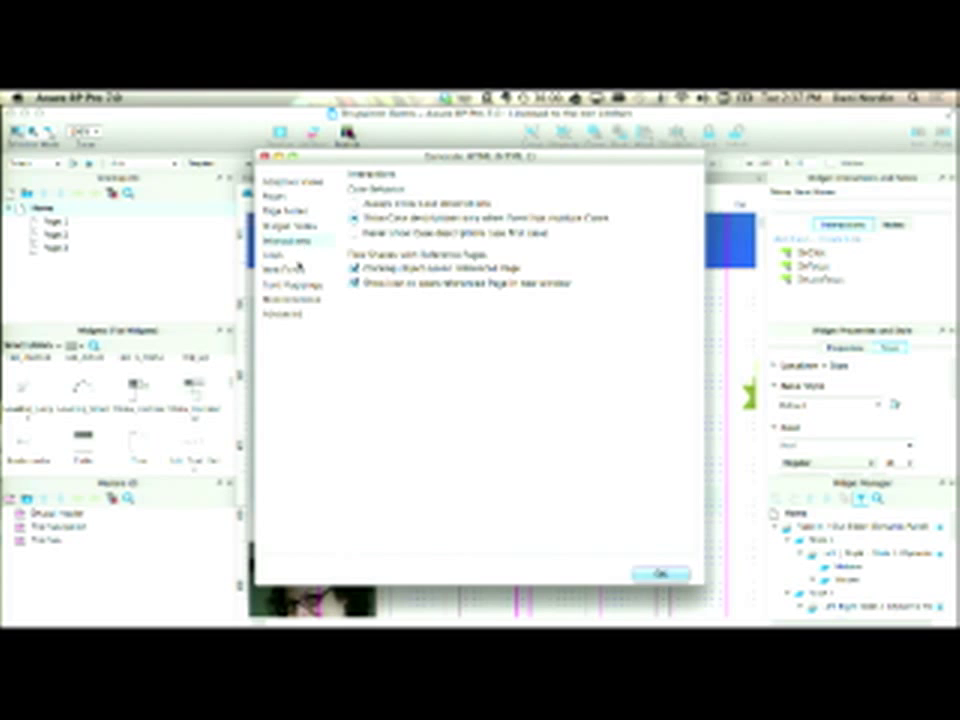
click(273, 256)
click(297, 270)
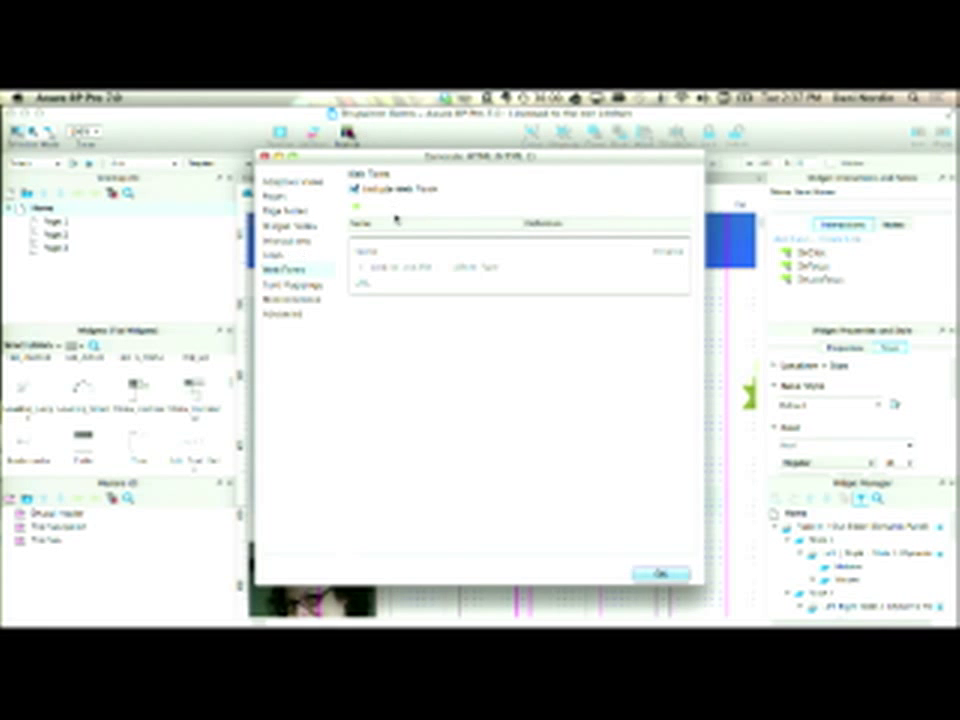
- Add a web font named "FontAWESOME" with no URL to the HTML configuration and accept the settings
click(355, 205)
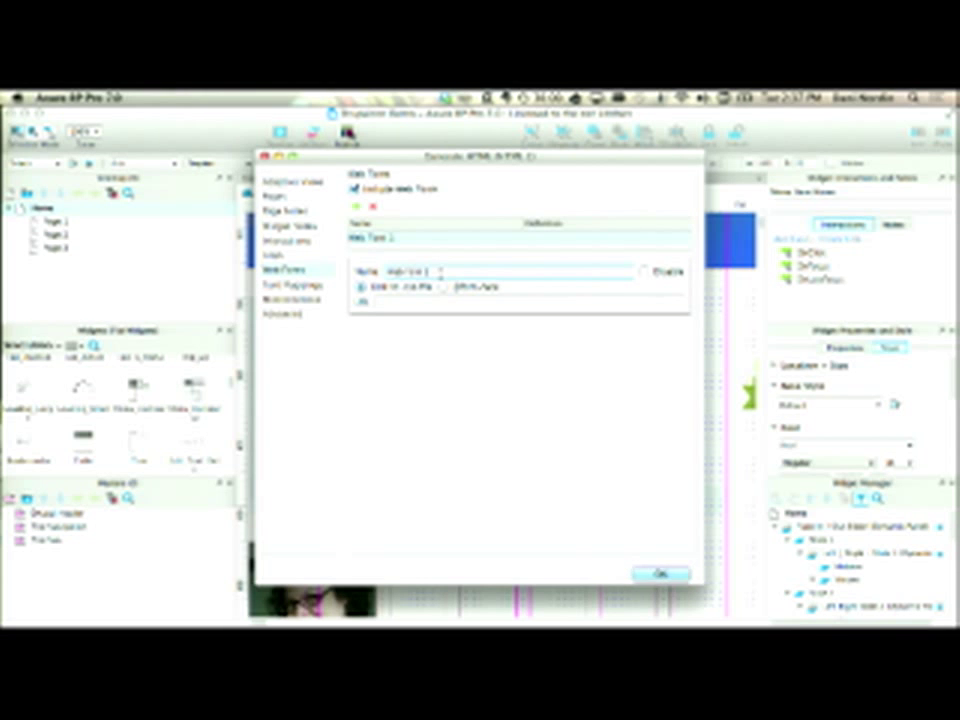
text(Fut)
text(AWESOME)
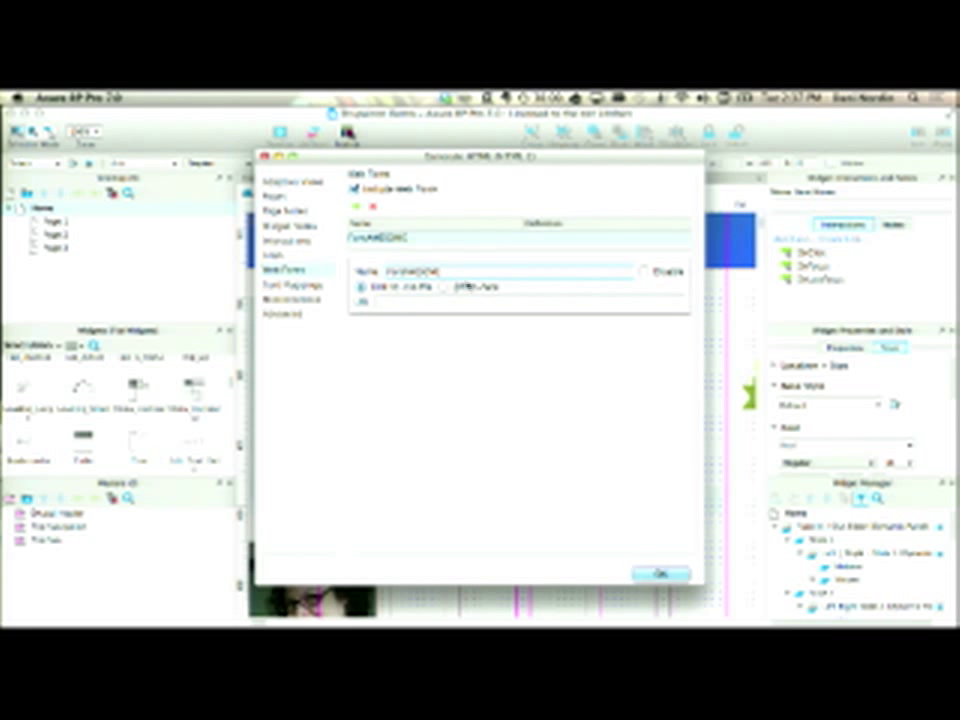
click(397, 300)
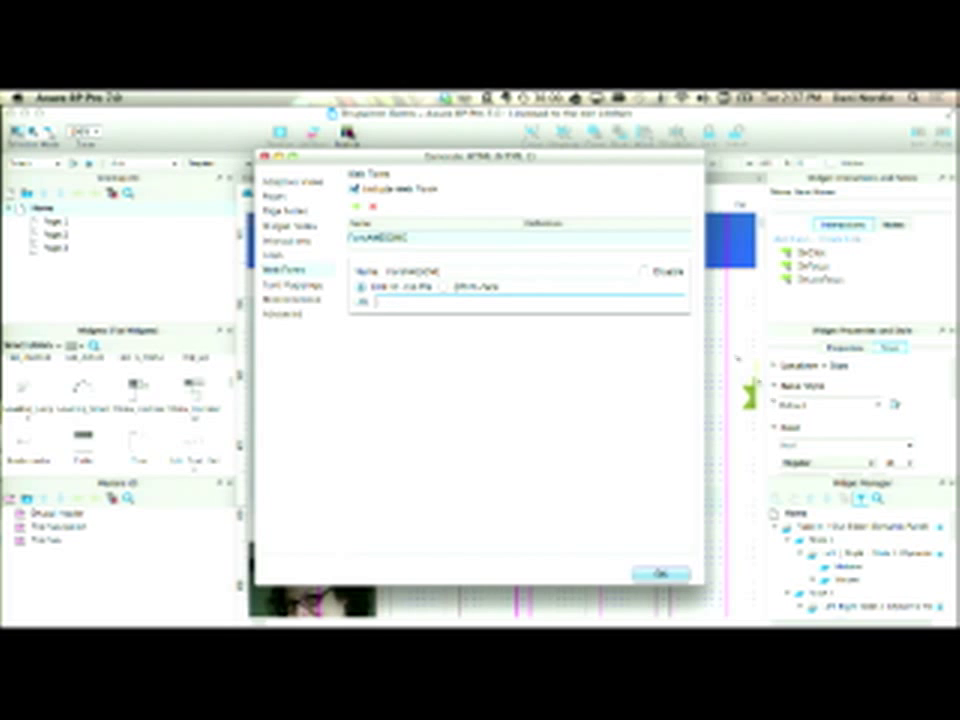
click(677, 575)
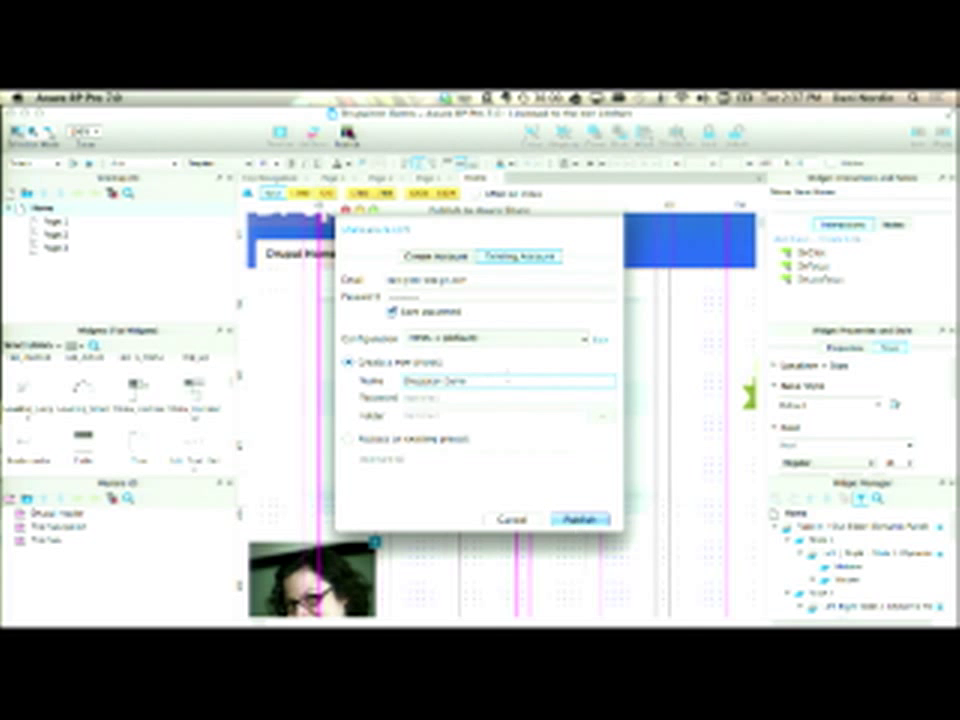
- Publish the prototype to Axure Share as a new project named "Drupalcon Demo", leaving the project password empty
click(471, 399)
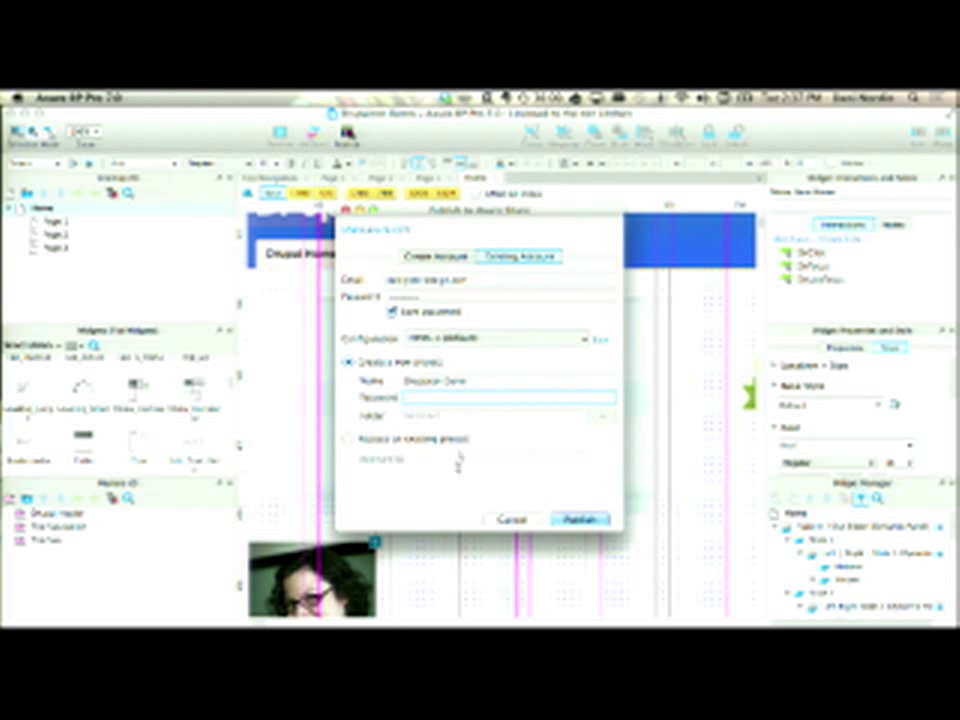
key(Return)
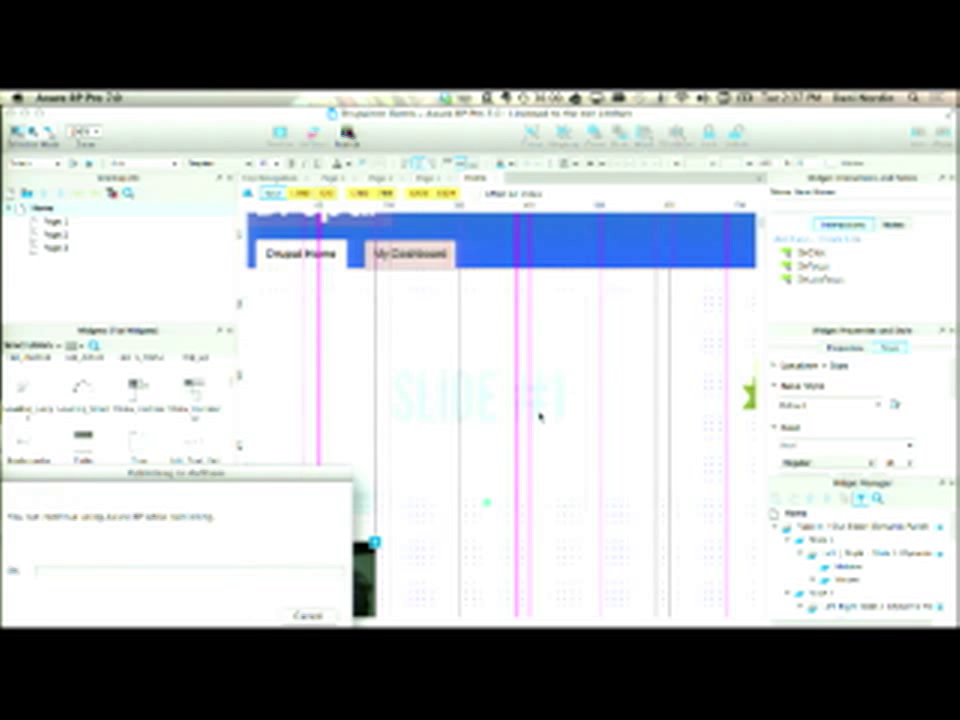
drag(224, 476, 292, 263)
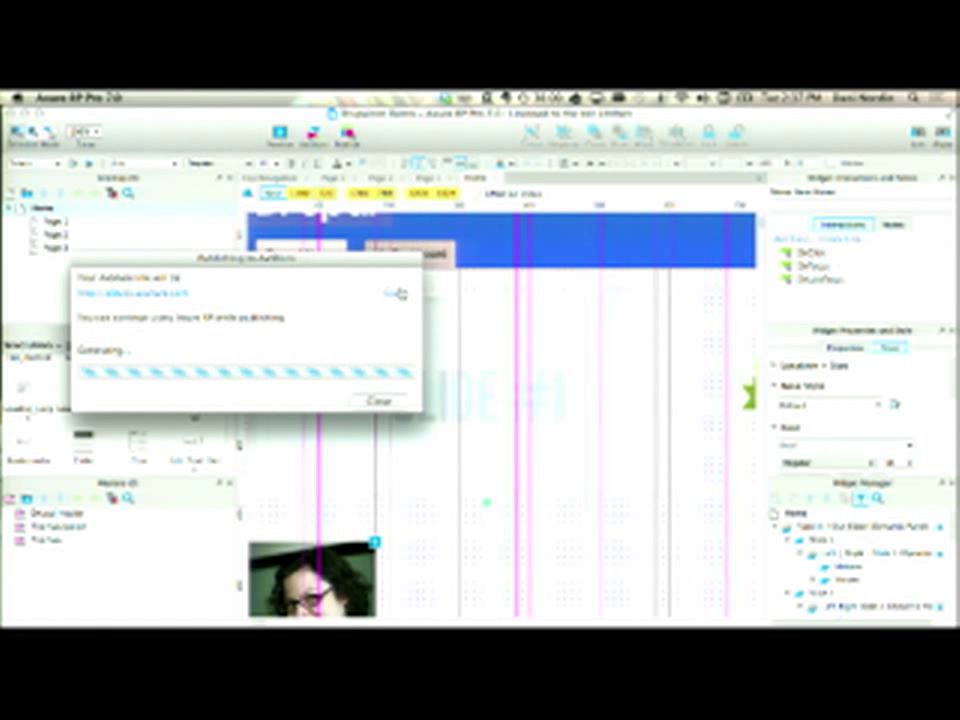
- Switch to Google Chrome and open the published prototype's Axure Share address
mouse_move(6, 310)
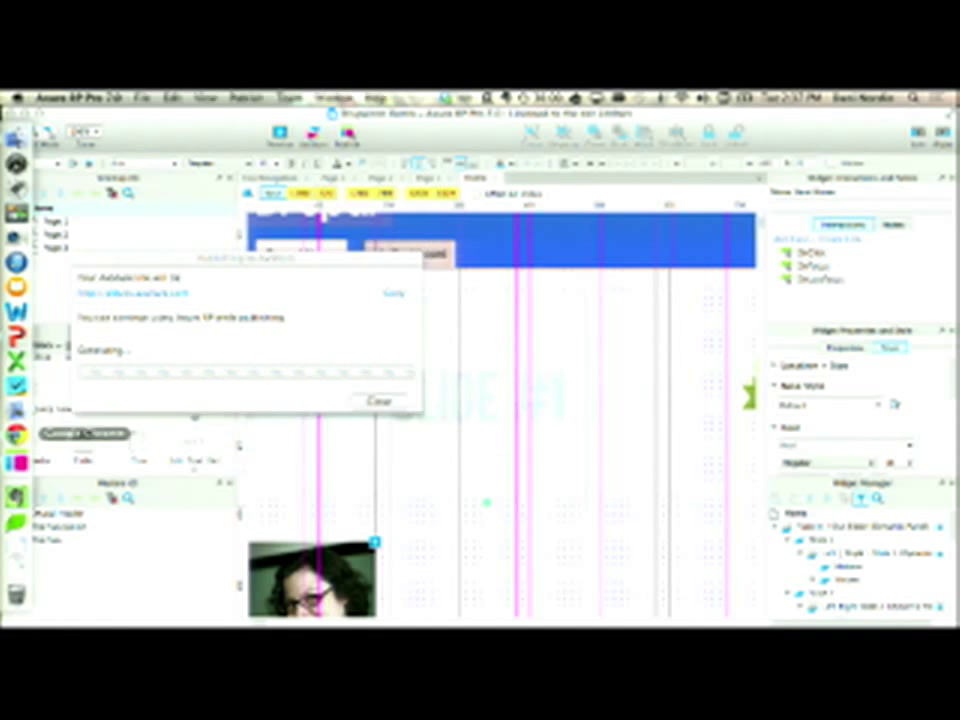
click(15, 433)
text(http://x8fdnc.axshare.com)
key(Return)
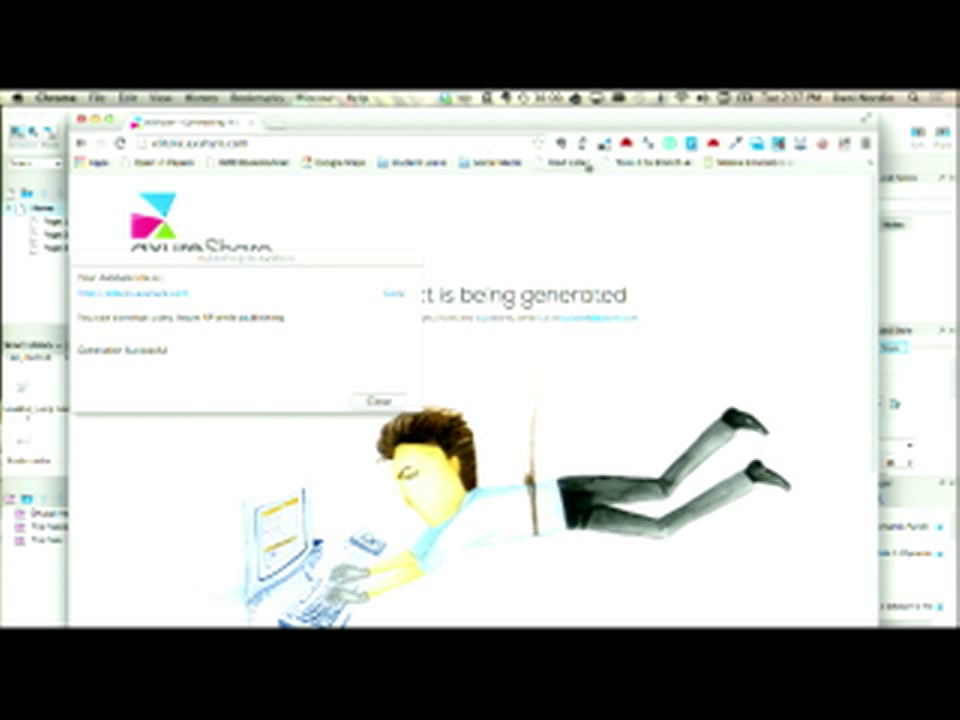
- Dismiss the Axure Share publishing status window and bring the Chrome window with the prototype to the front
click(386, 401)
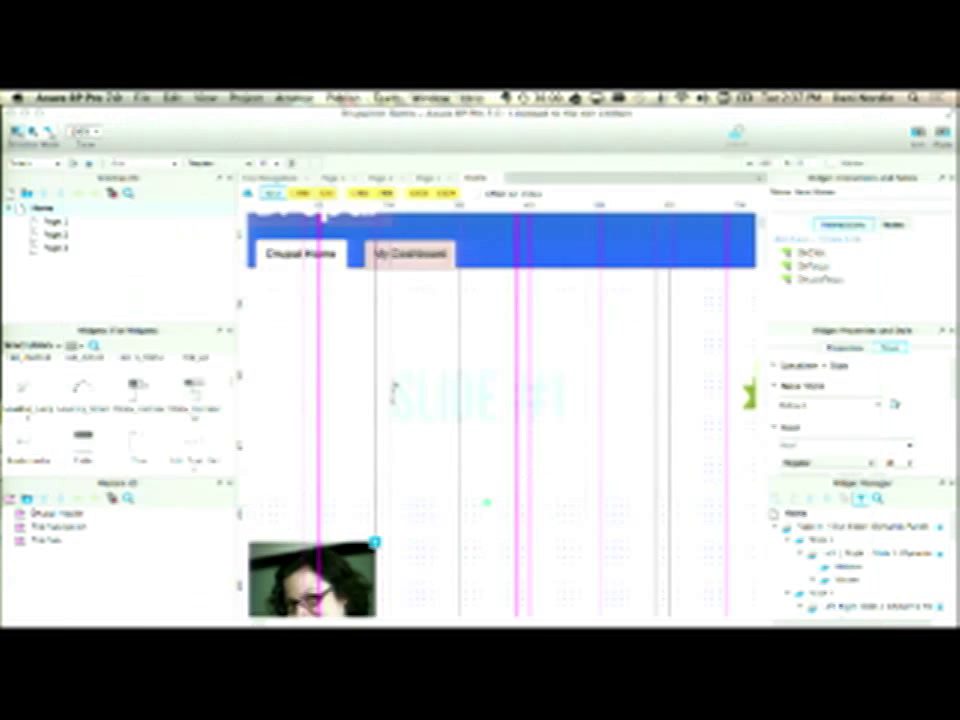
key(F3)
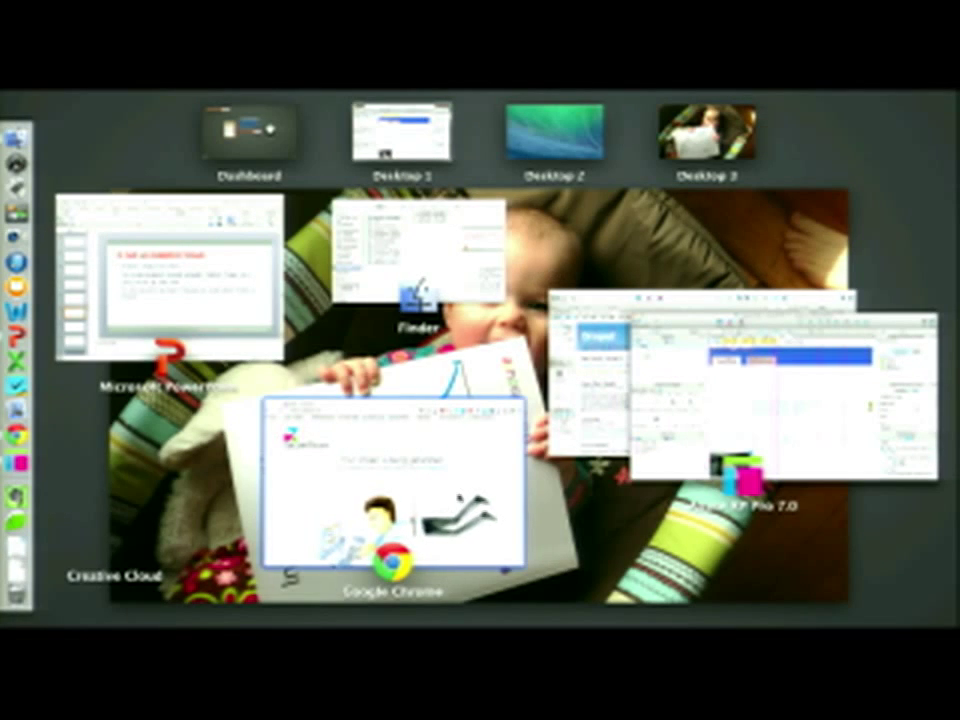
click(355, 385)
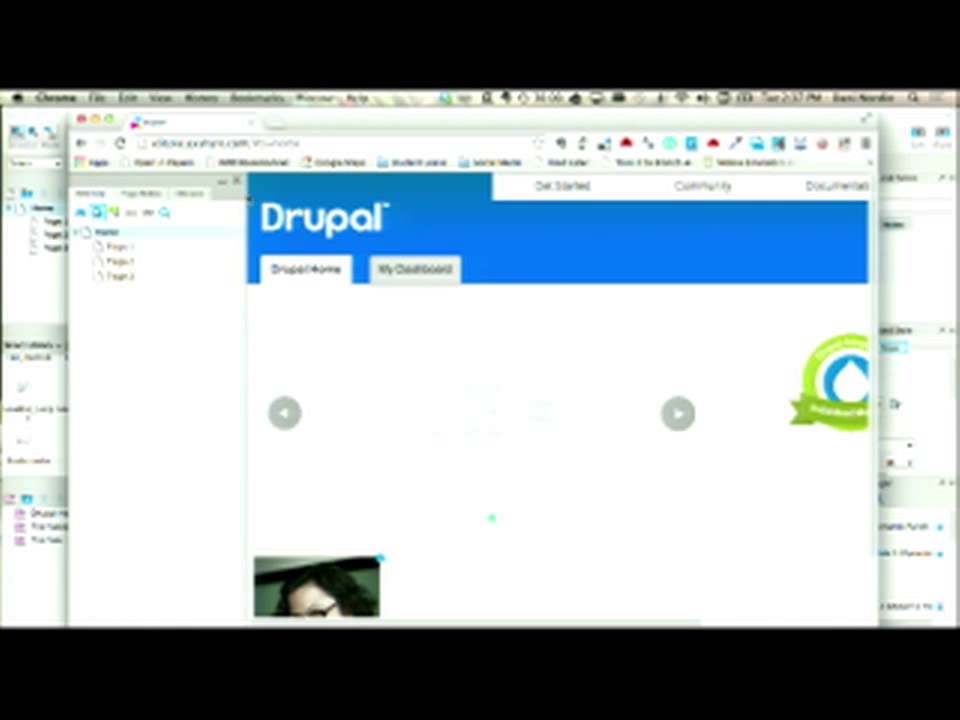
- Test the published prototype's adaptive views by collapsing its page sidebar and resizing the browser window to narrower and wider widths
drag(751, 121, 668, 121)
drag(793, 364, 650, 400)
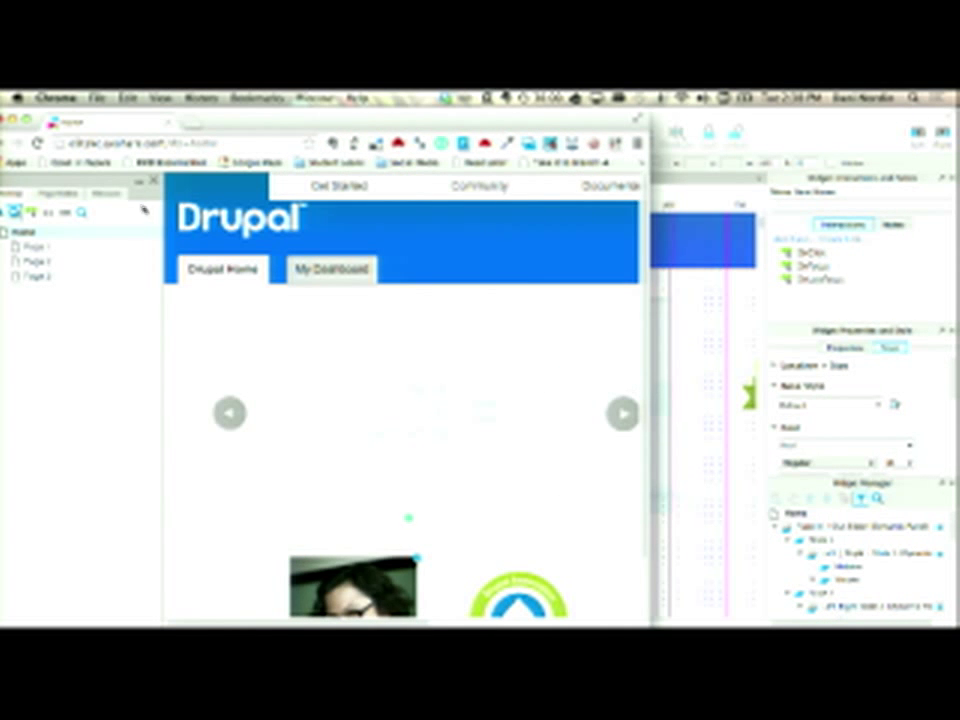
click(137, 185)
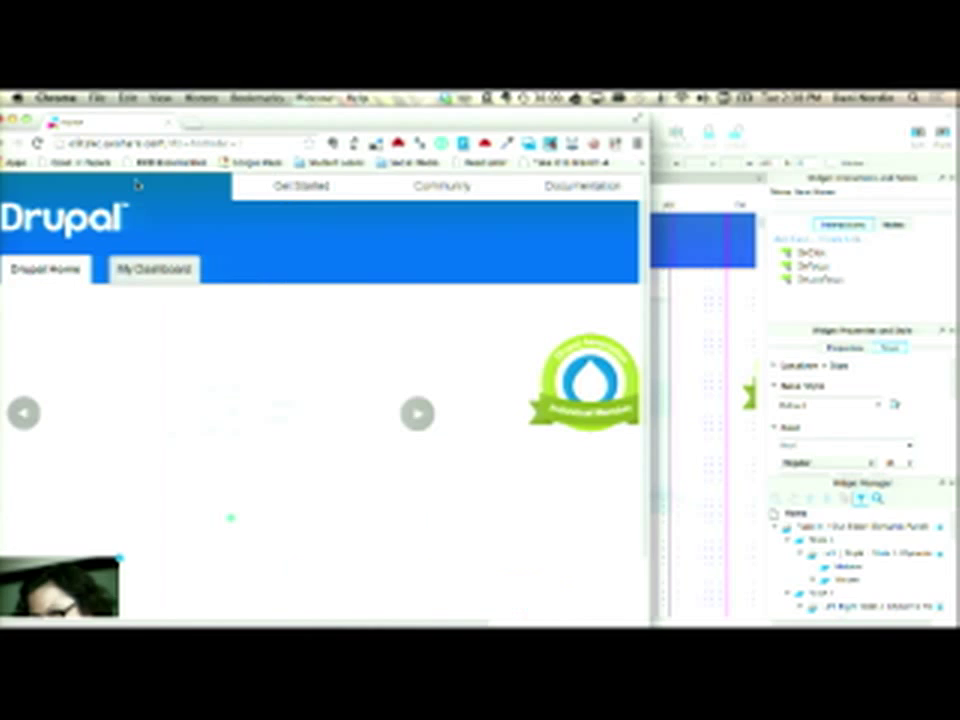
drag(648, 379, 893, 395)
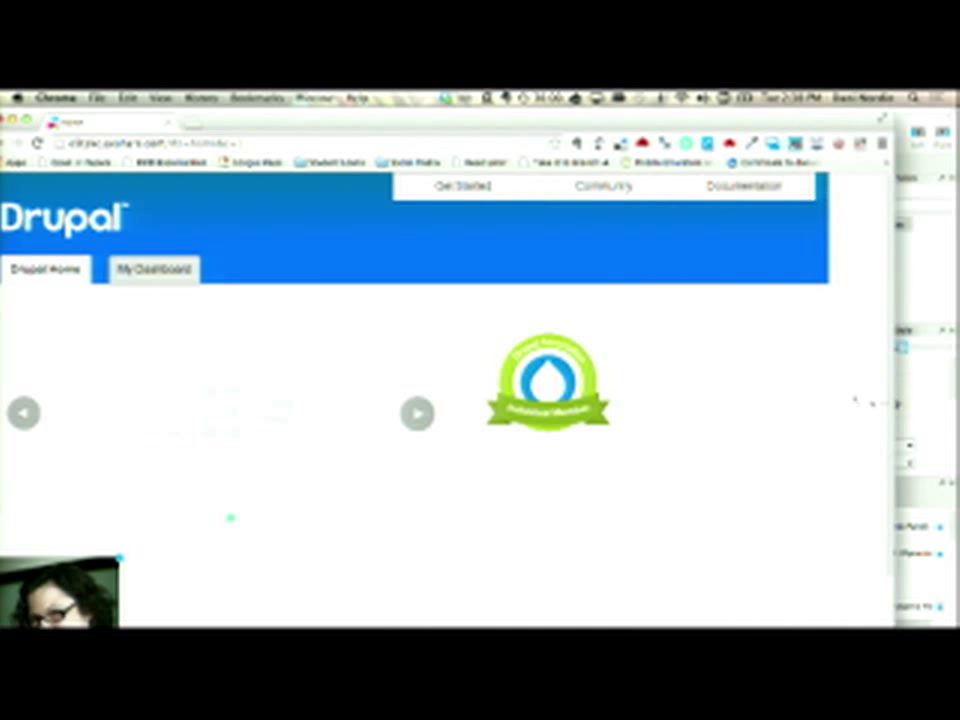
drag(493, 127, 517, 127)
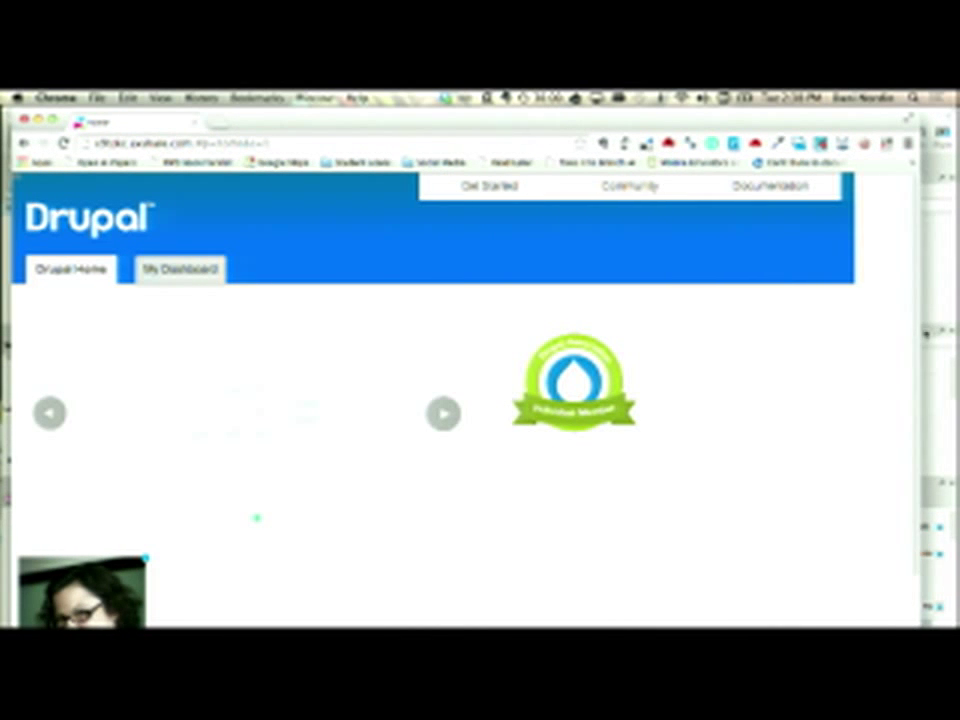
drag(917, 390, 835, 390)
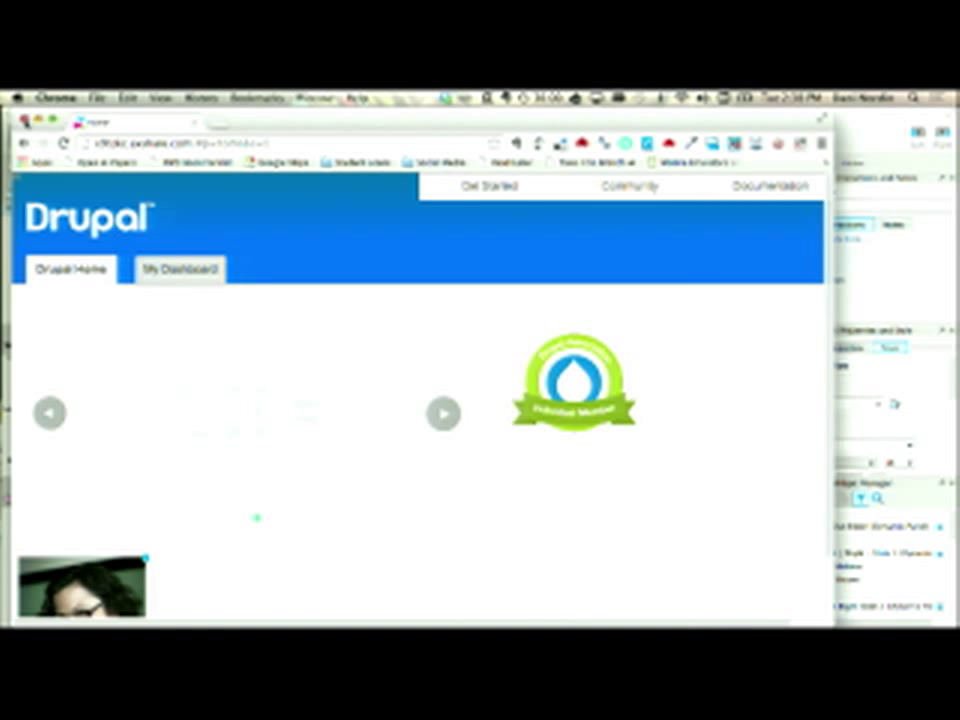
- Close the browser window with the published prototype and return to the photo area of the Home page in Axure RP
click(24, 119)
scroll(318, 351, up, 3)
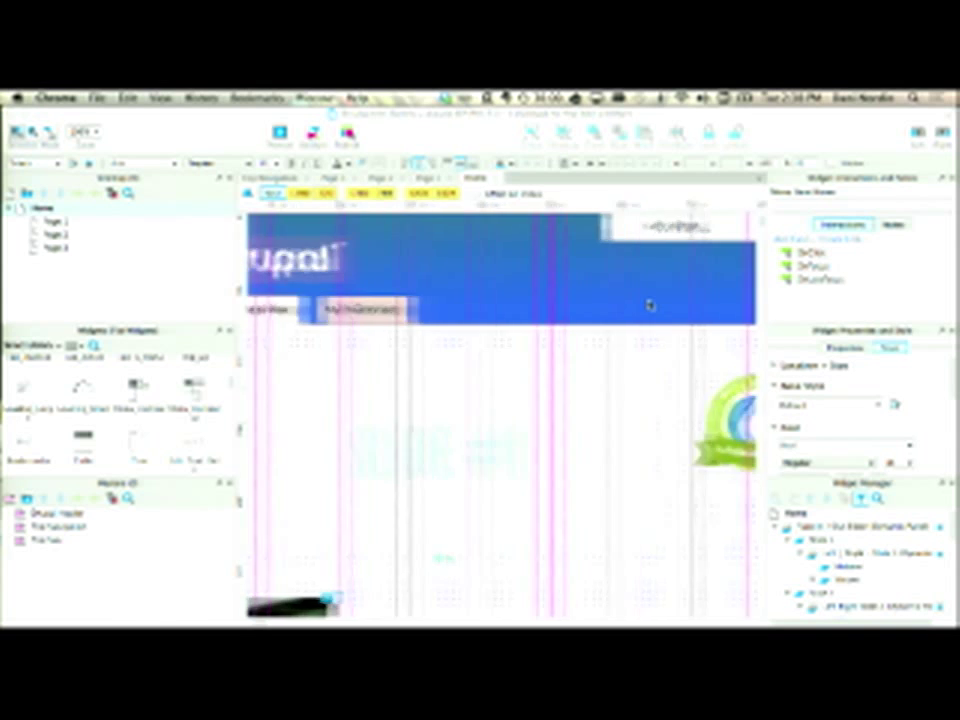
scroll(650, 305, down, 5)
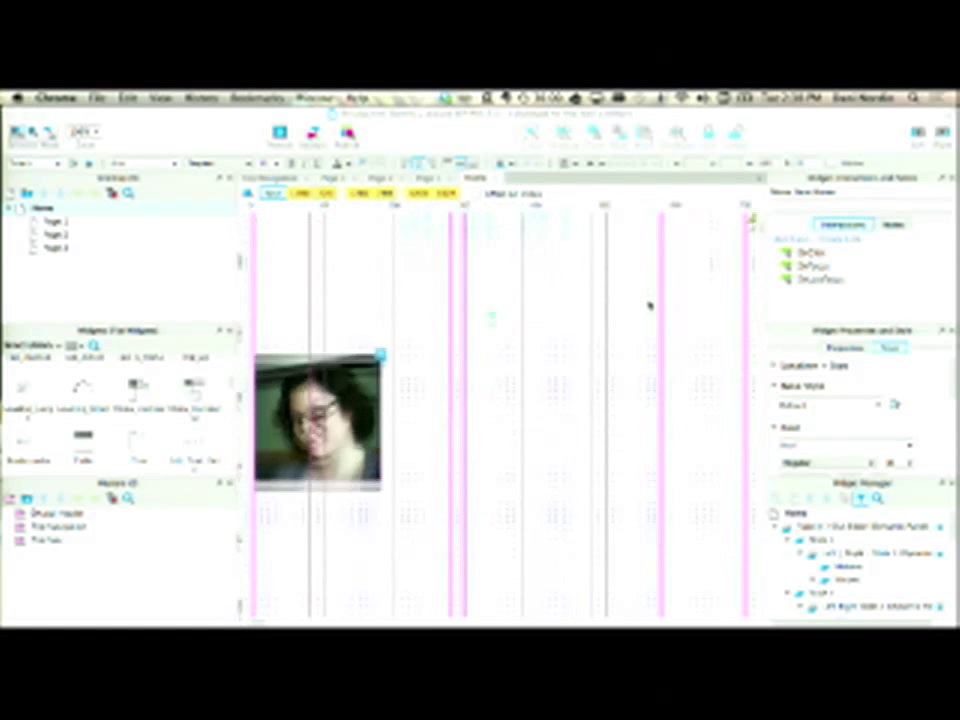
click(500, 487)
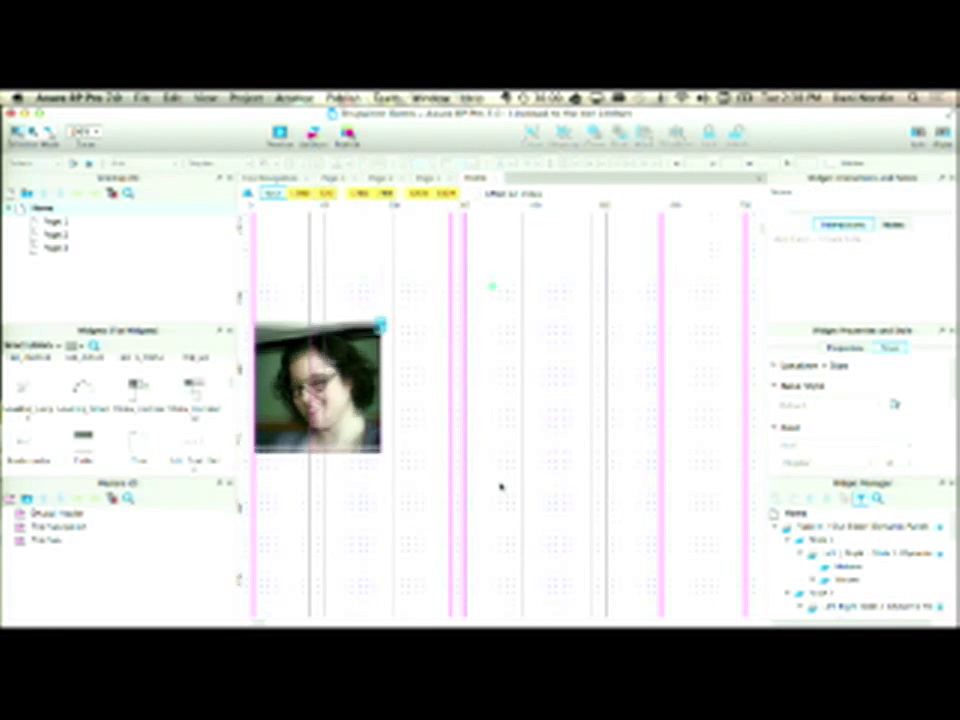
- Close the Home page and close the demo project without saving its changes
scroll(500, 487, up, 5)
key(super+w)
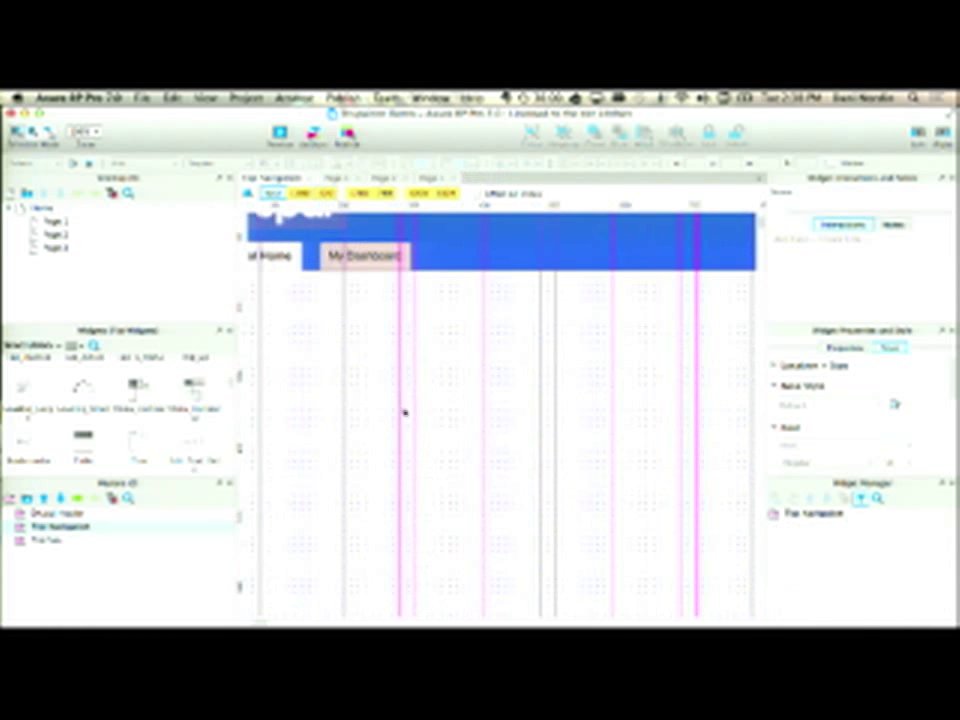
click(11, 114)
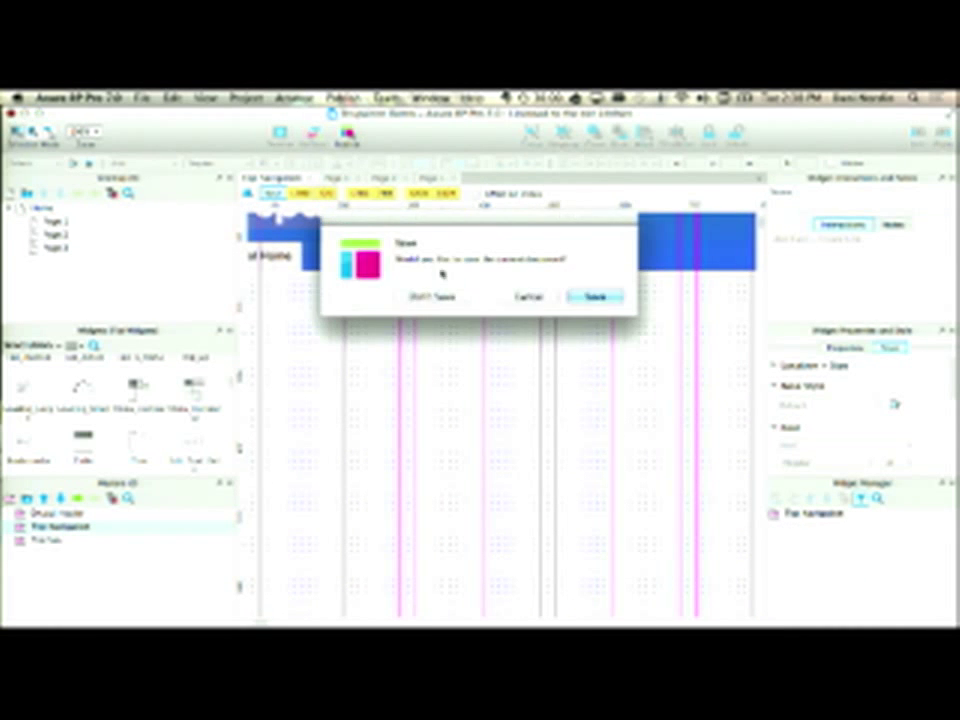
click(430, 297)
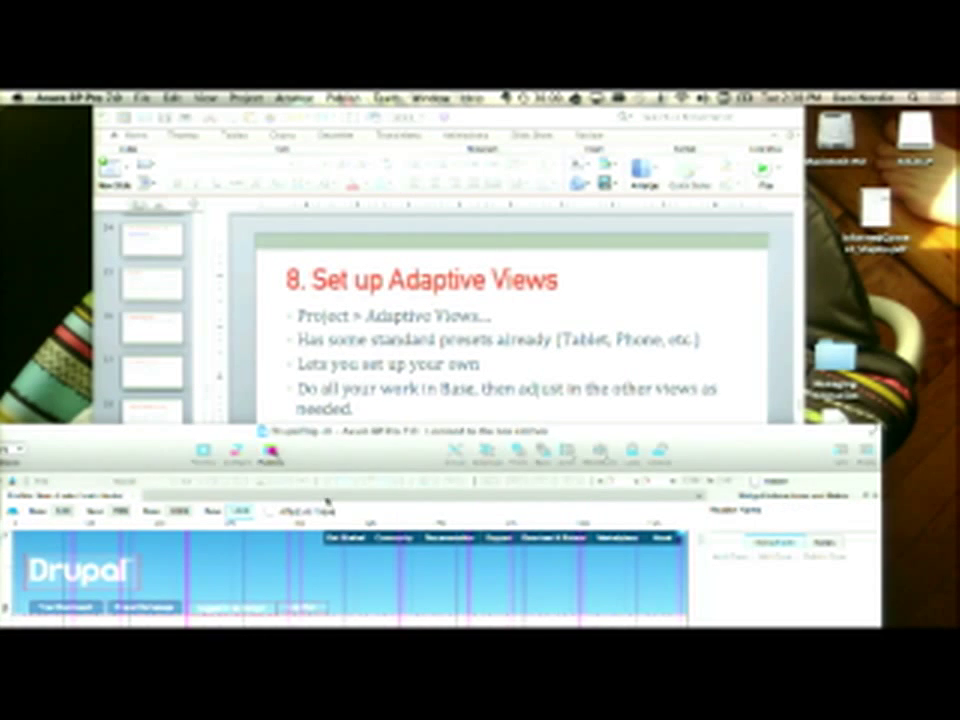
- Bring the remaining Drupal project window fully into view and open its Dashboard Non-Code Contributor page at the two content blocks
drag(356, 460, 454, 93)
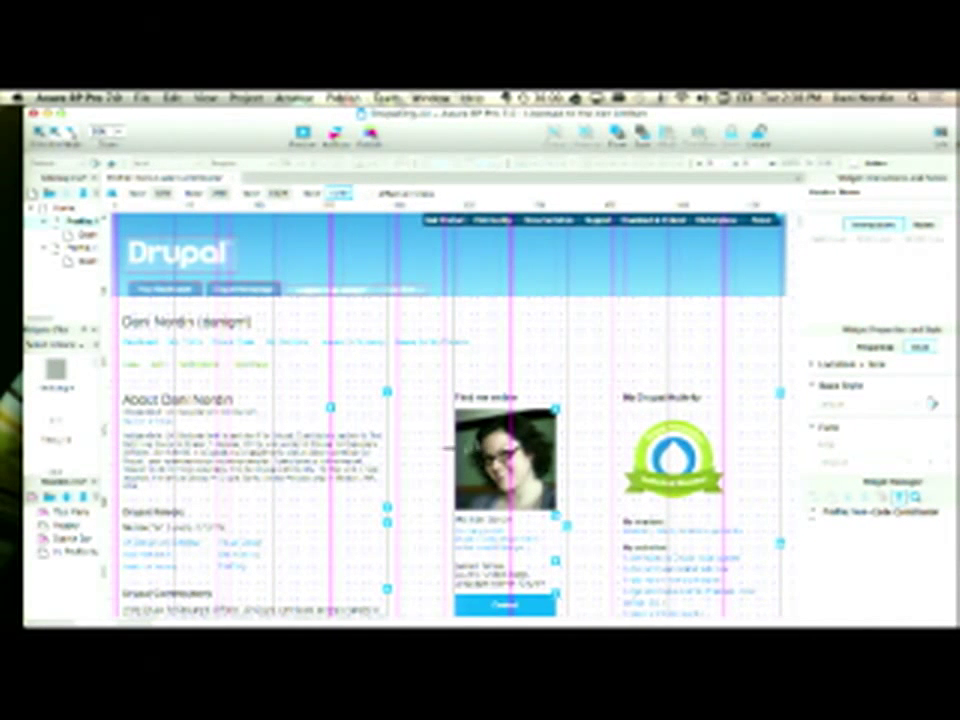
key(super+minus)
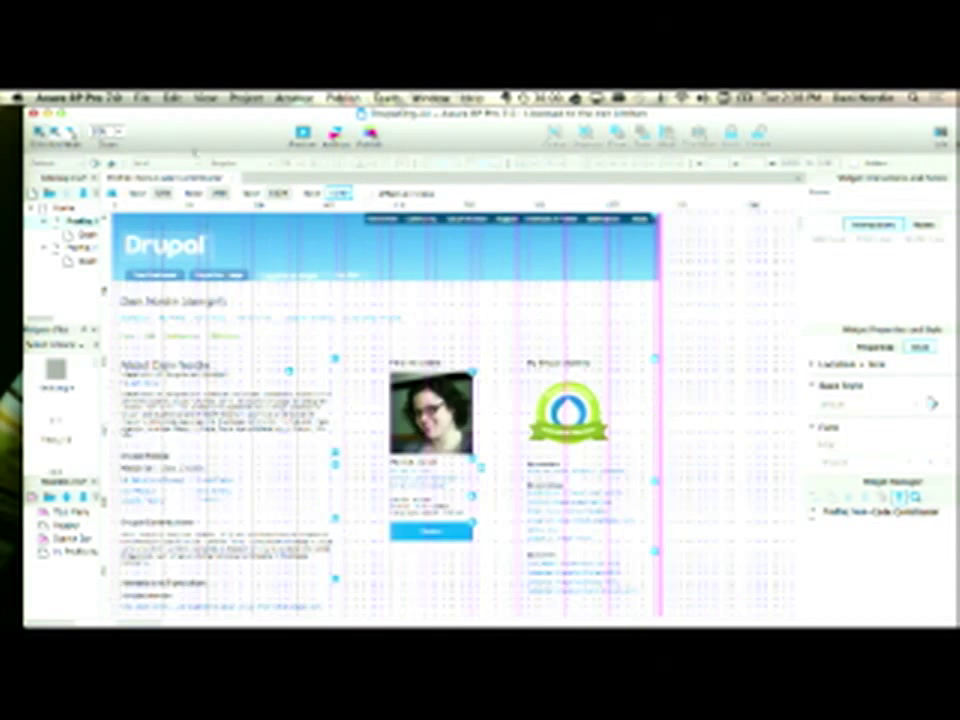
key(super+minus)
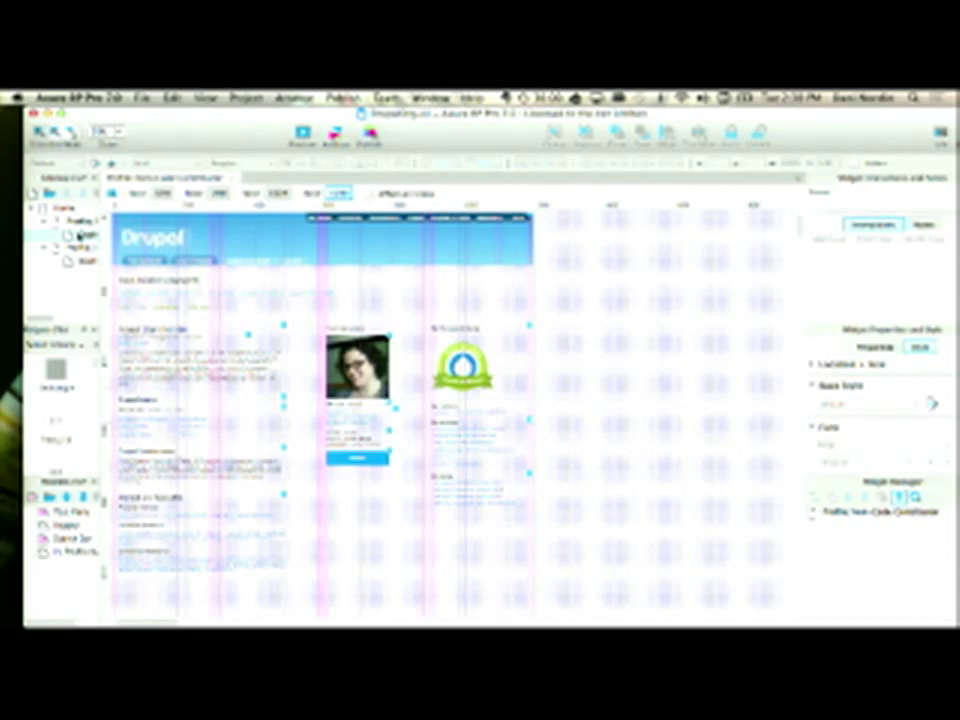
double_click(80, 234)
scroll(680, 413, down, 5)
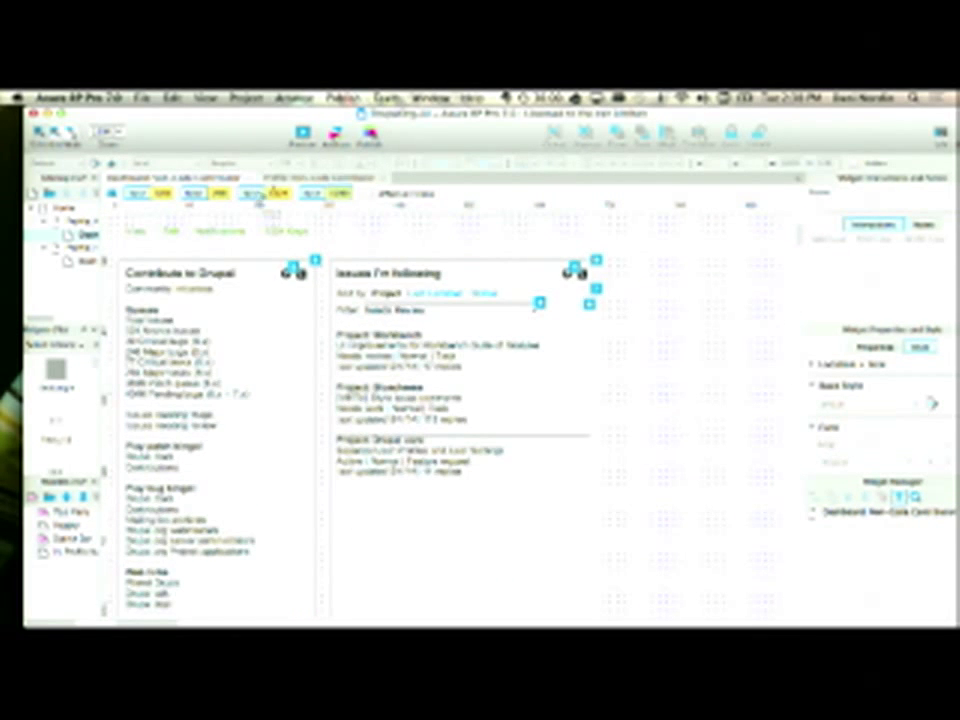
- Widen the sitemap and widget panes, and place a small rectangle over the gear icon of the Contribute to Drupal block
click(287, 272)
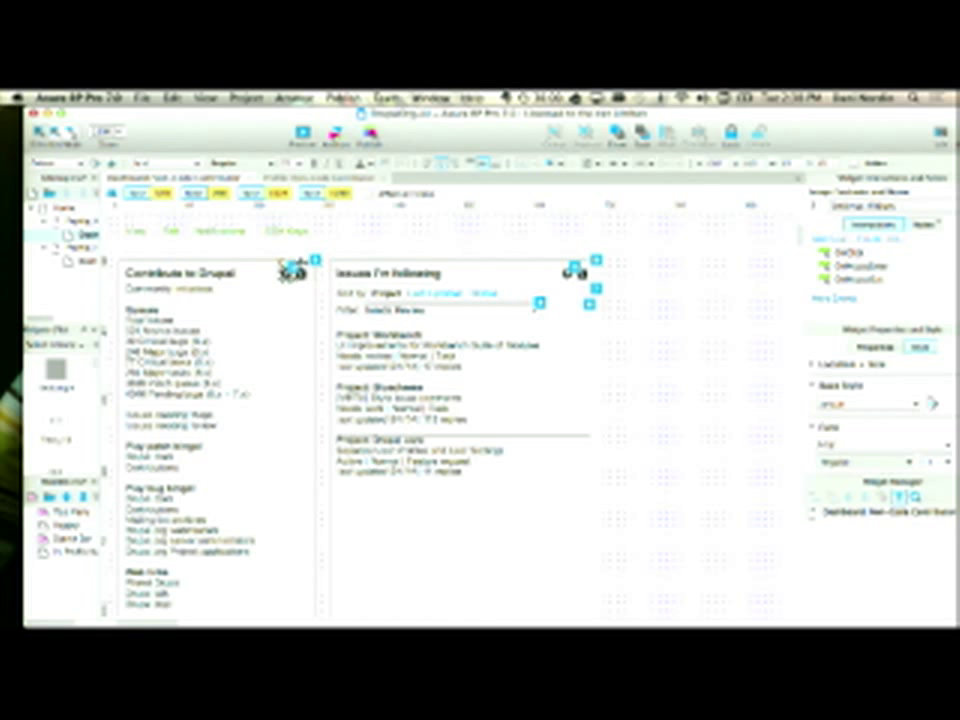
click(880, 205)
drag(104, 300, 250, 300)
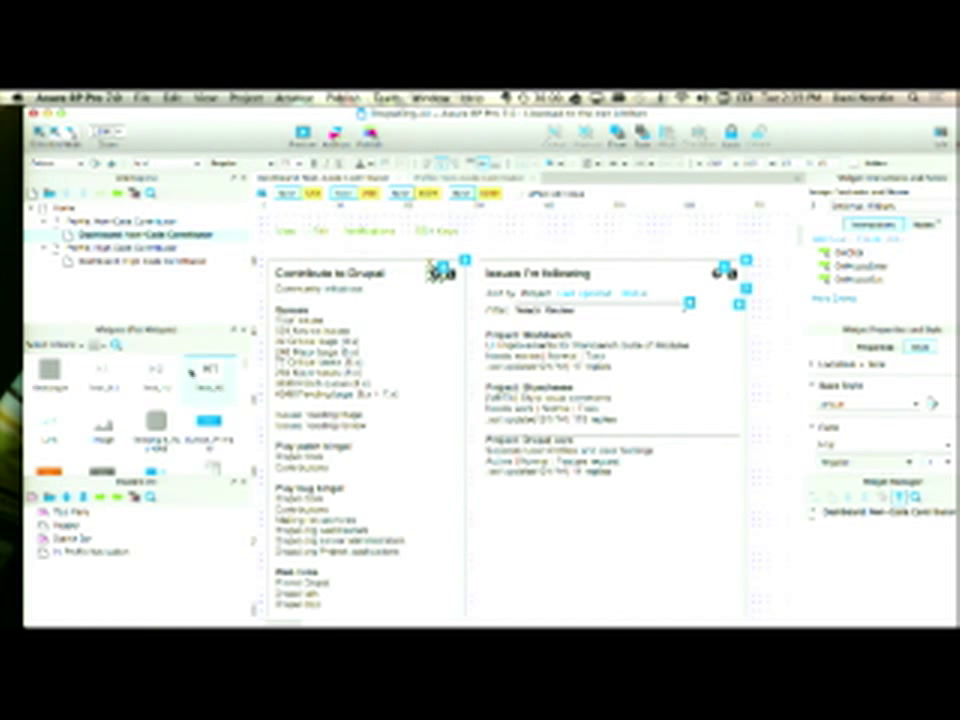
drag(48, 382, 430, 268)
drag(486, 322, 479, 319)
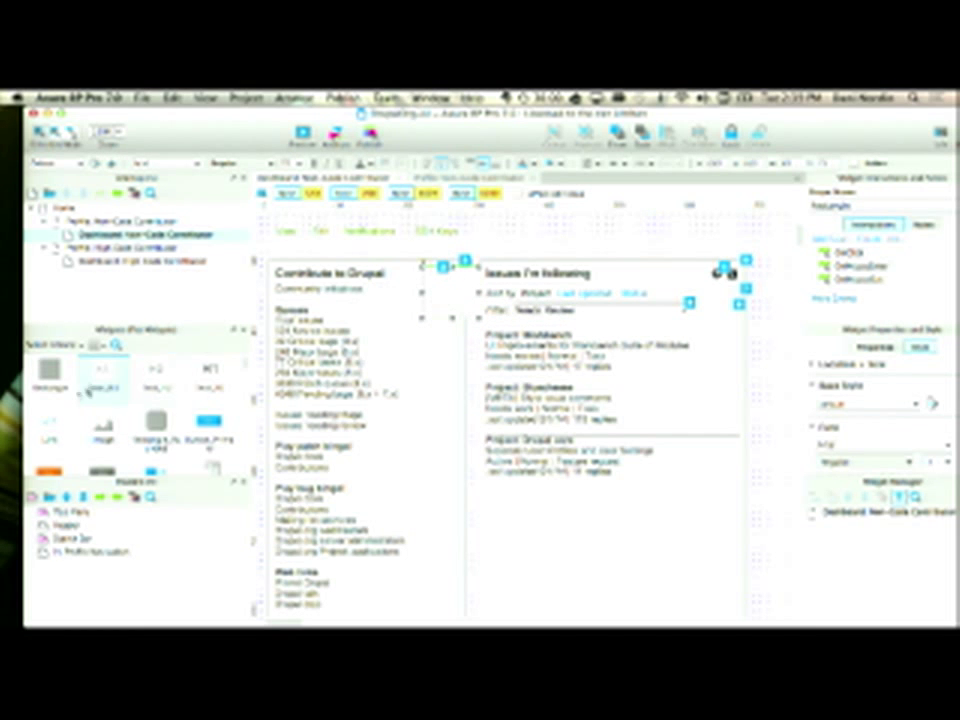
- Add a link widget reading Settings on the small rectangle and narrow it to fit
drag(48, 425, 425, 279)
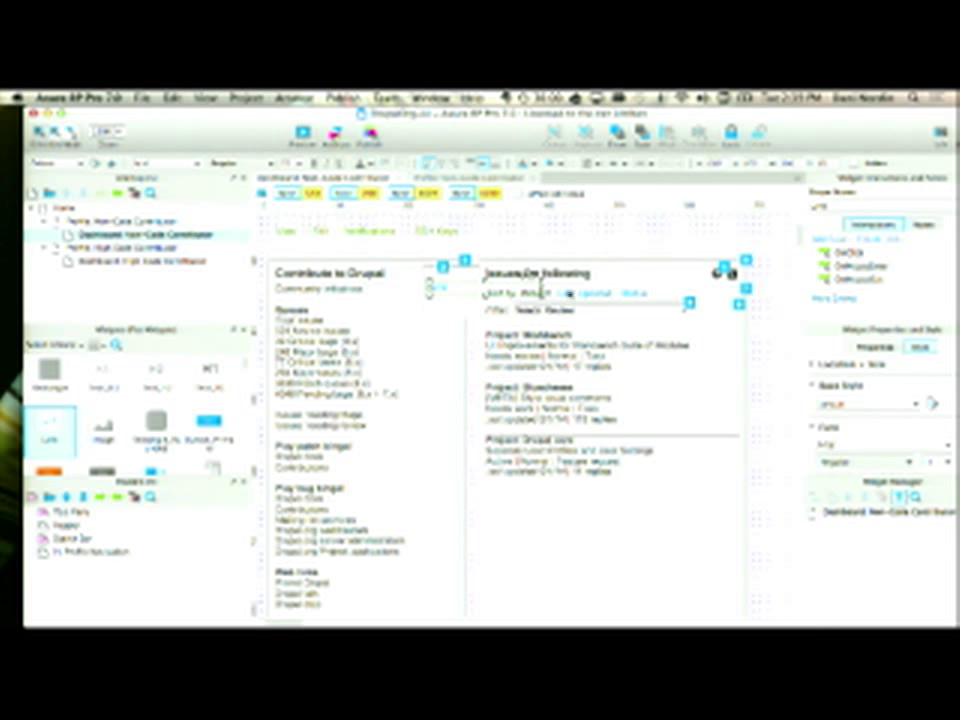
text(Edit)
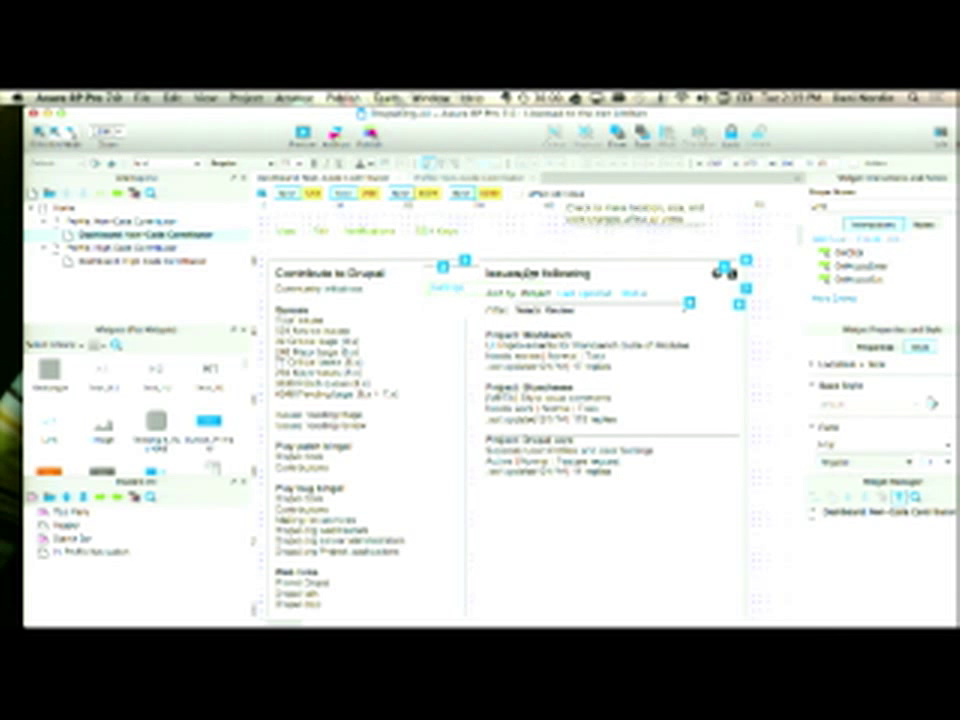
click(404, 250)
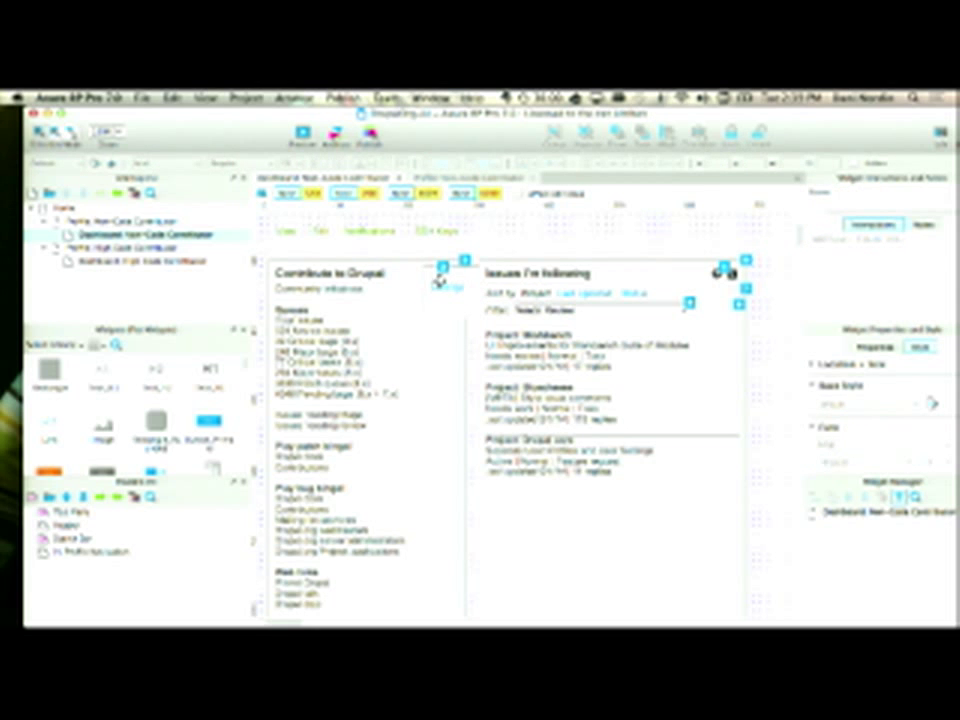
click(530, 275)
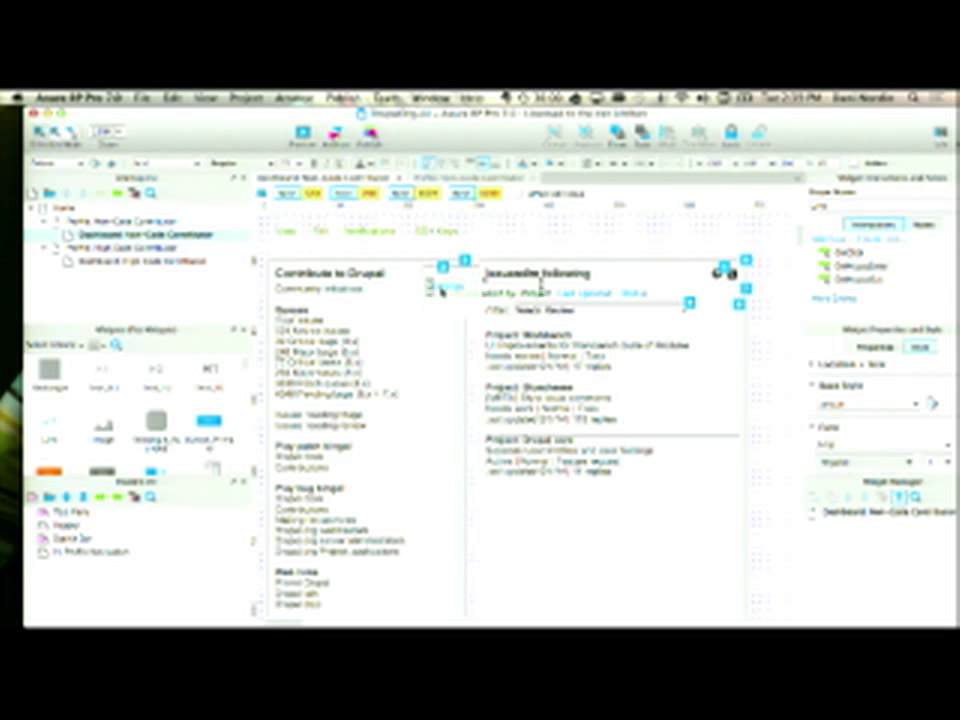
drag(547, 281, 536, 286)
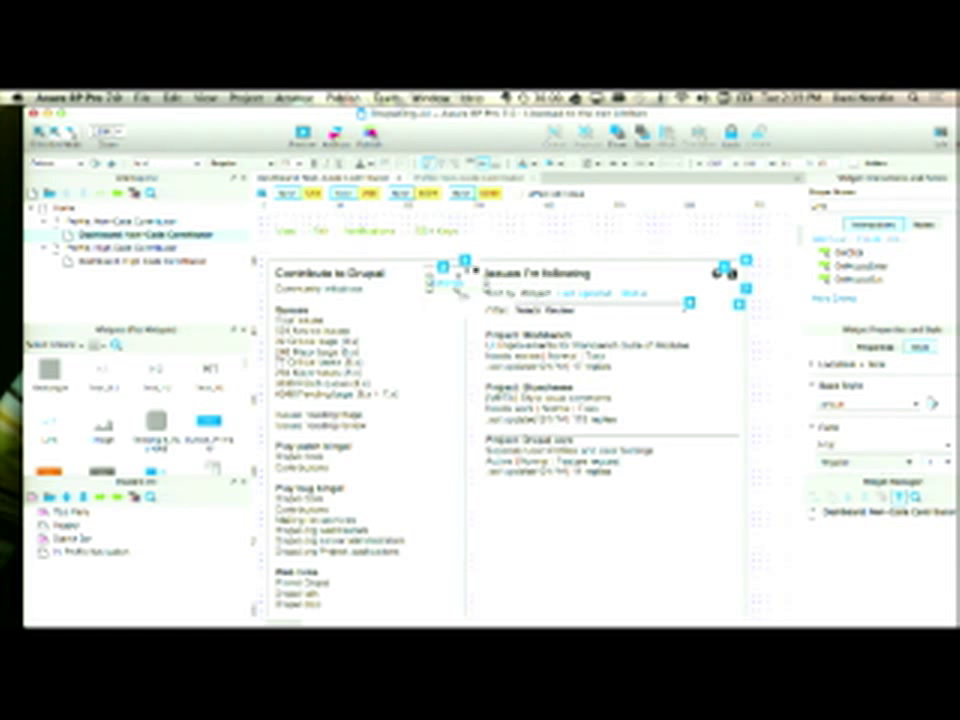
- Duplicate the Settings link directly beneath itself and change the copy's text to Configure
mouse_move(449, 292)
mouse_down()
mouse_move(461, 297)
mouse_move(449, 298)
mouse_up()
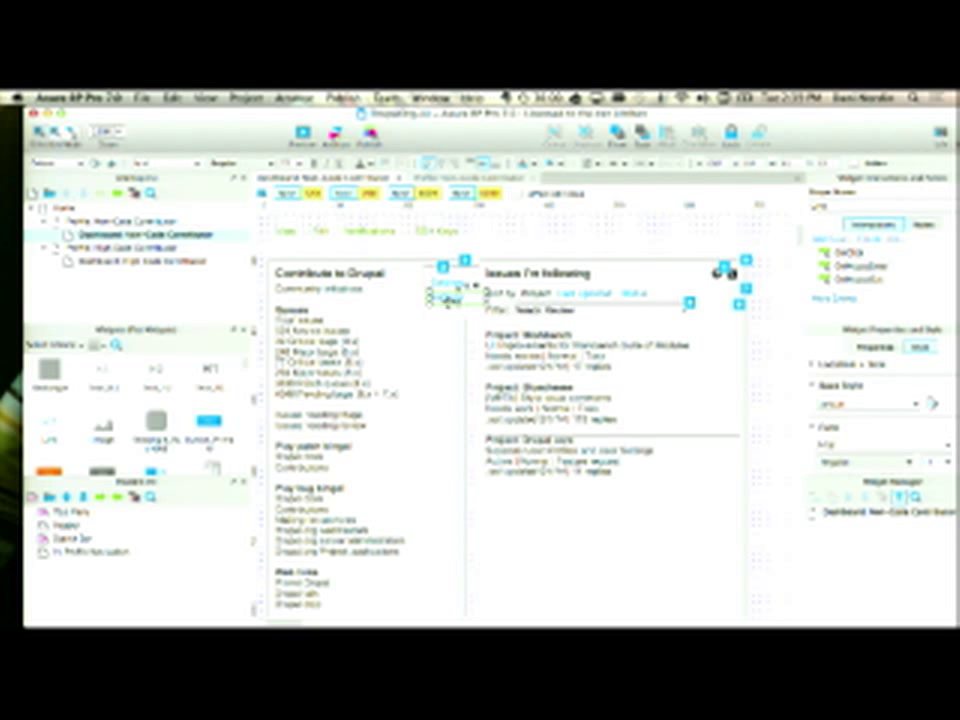
double_click(447, 299)
text(Del)
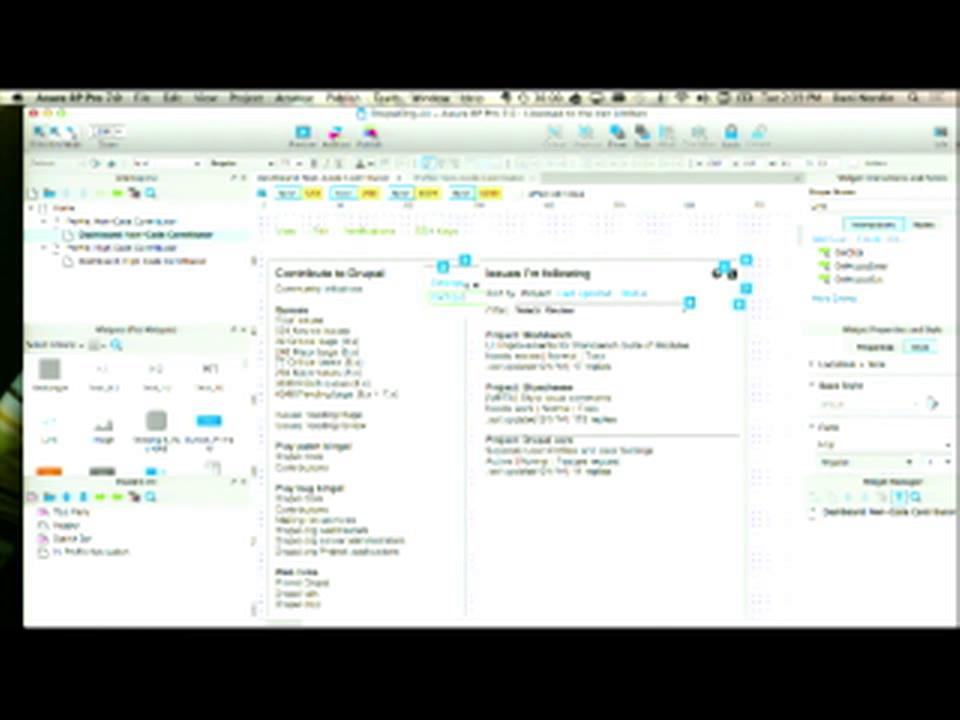
click(455, 303)
click(455, 302)
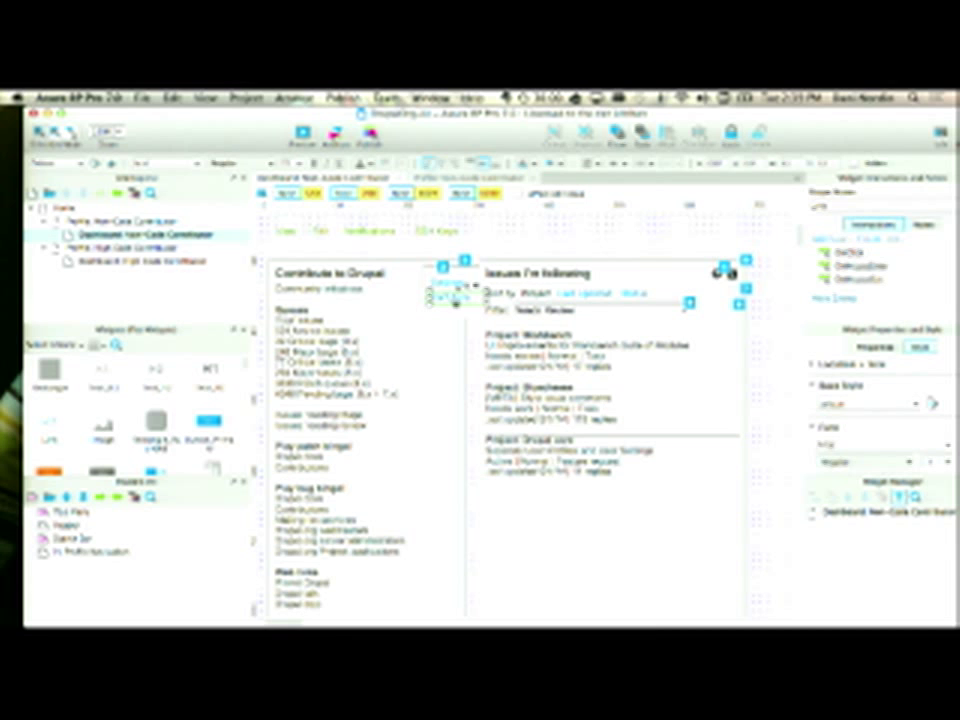
- Convert the rectangle and its Settings and Configure links into a single dynamic panel
shift+click(449, 285)
shift+click(438, 316)
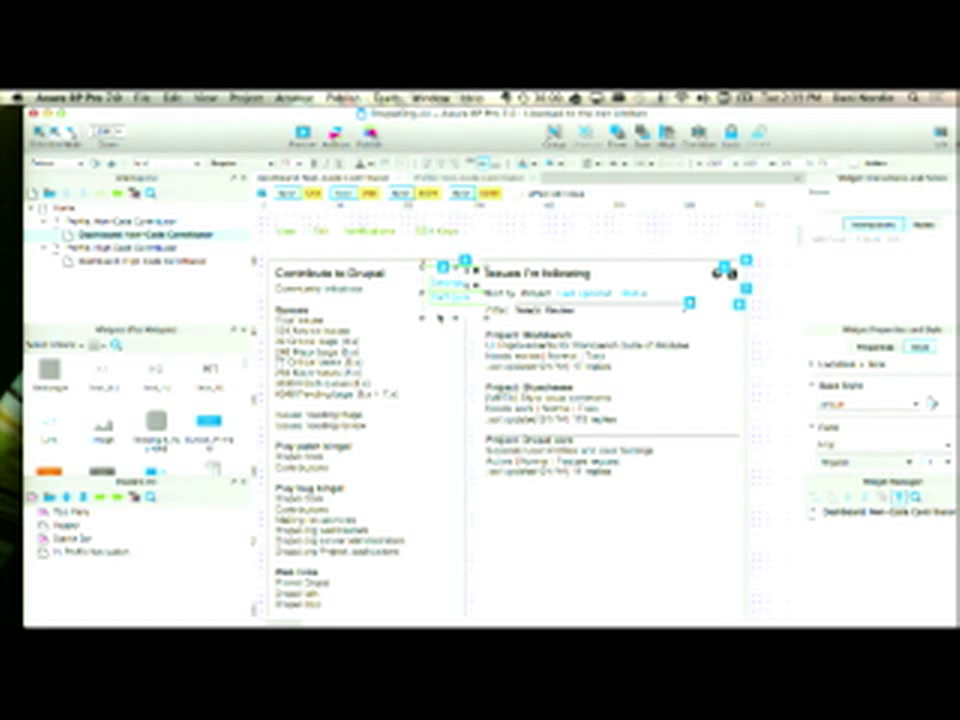
right_click(447, 268)
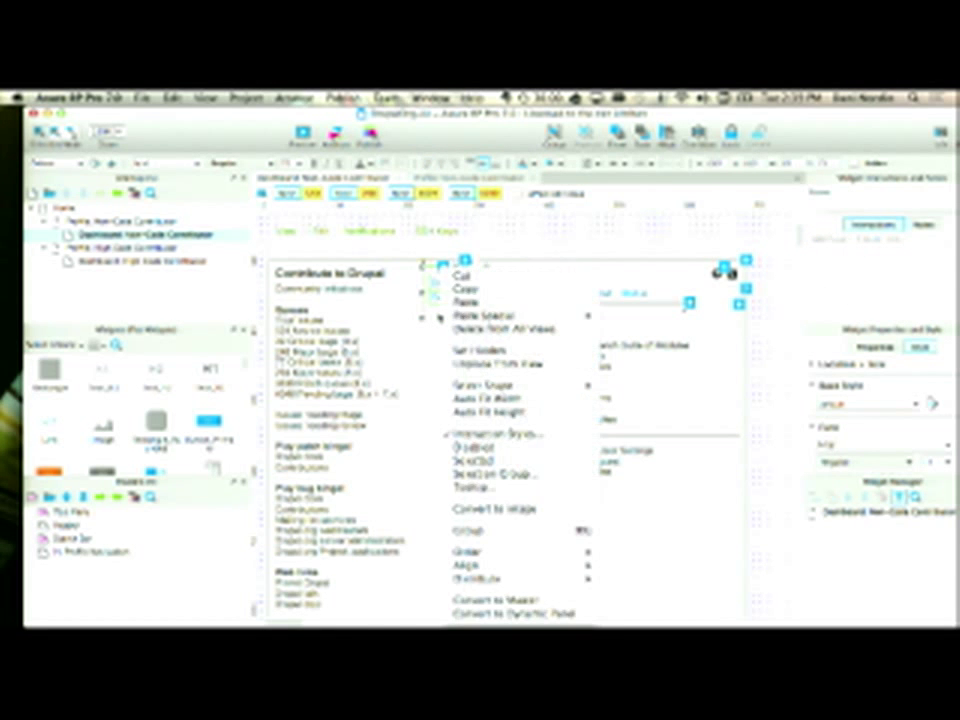
click(527, 613)
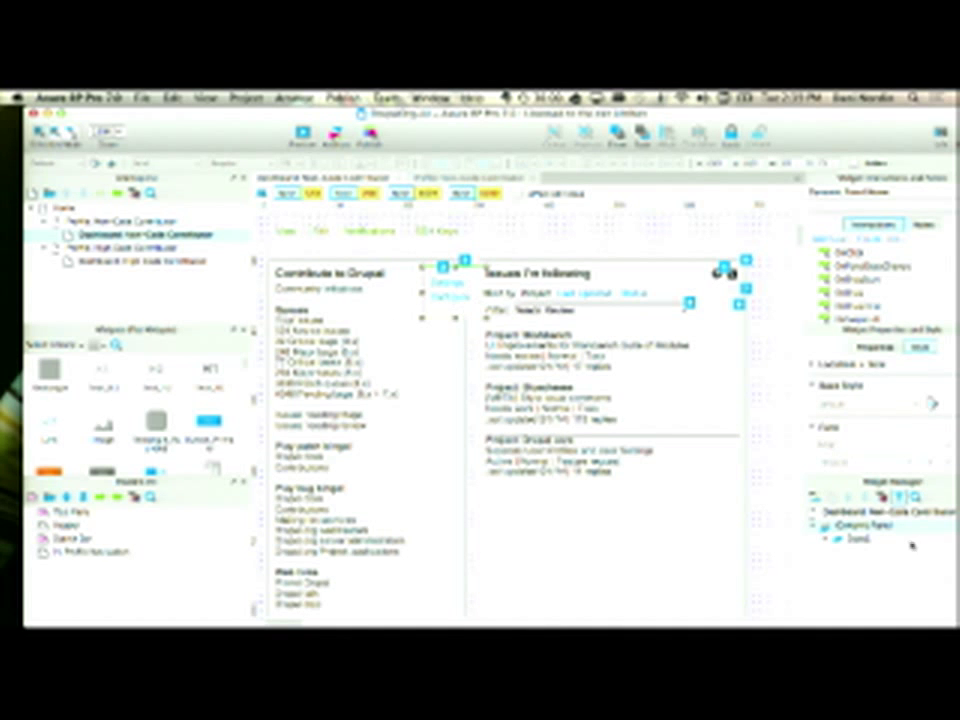
- Name the new dynamic panel Configure in its state manager
double_click(873, 528)
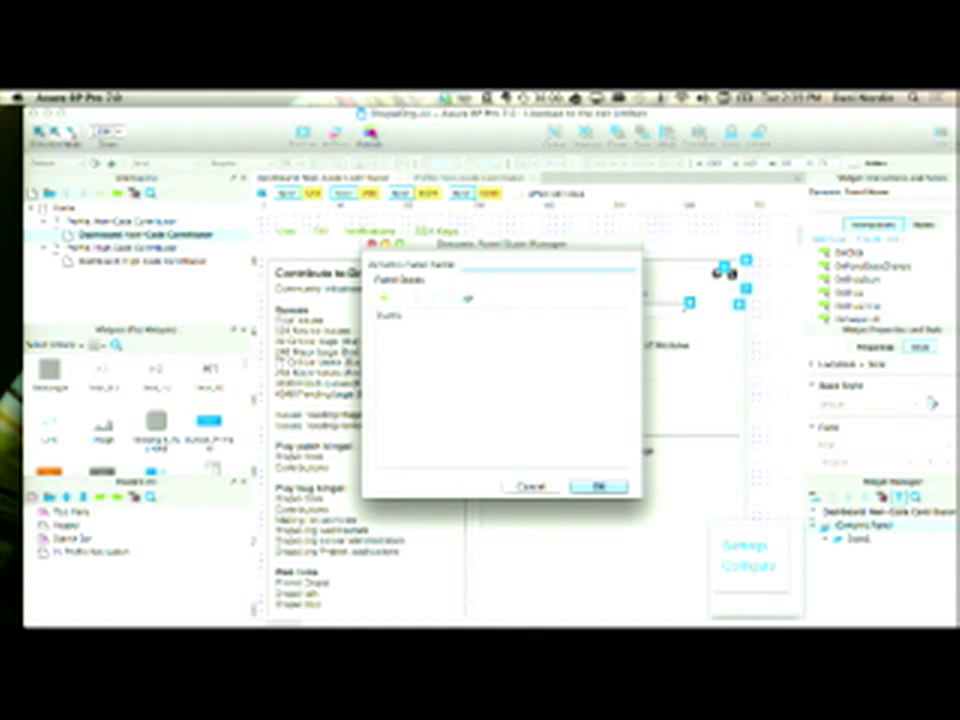
text(tooltip)
key(BackSpace)
key(BackSpace)
key(BackSpace)
key(BackSpace)
key(BackSpace)
key(BackSpace)
text(onfigure)
key(Return)
- Move the Configure panel below the Contribute to Drupal gear icon and give that icon an OnClick case toggling the panel's visibility
drag(439, 308, 442, 338)
click(435, 274)
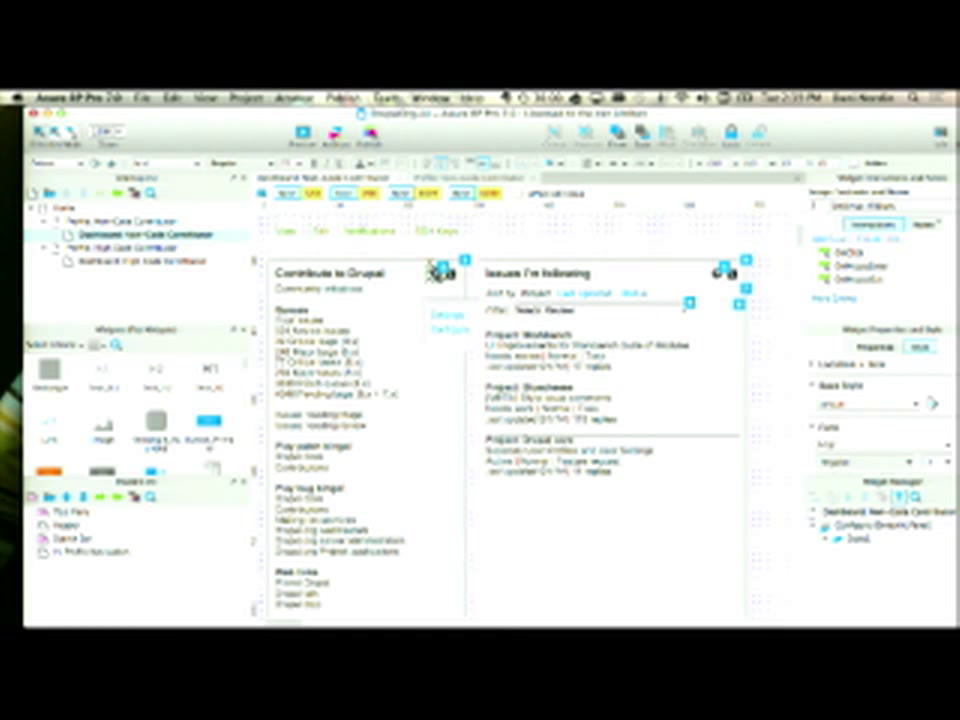
double_click(852, 256)
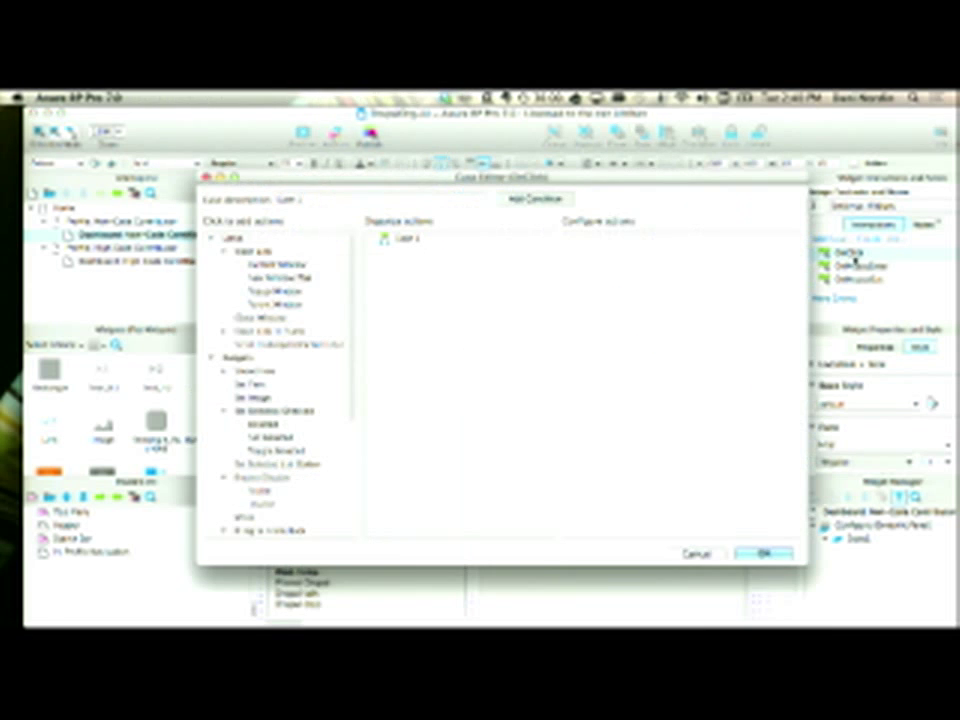
click(268, 372)
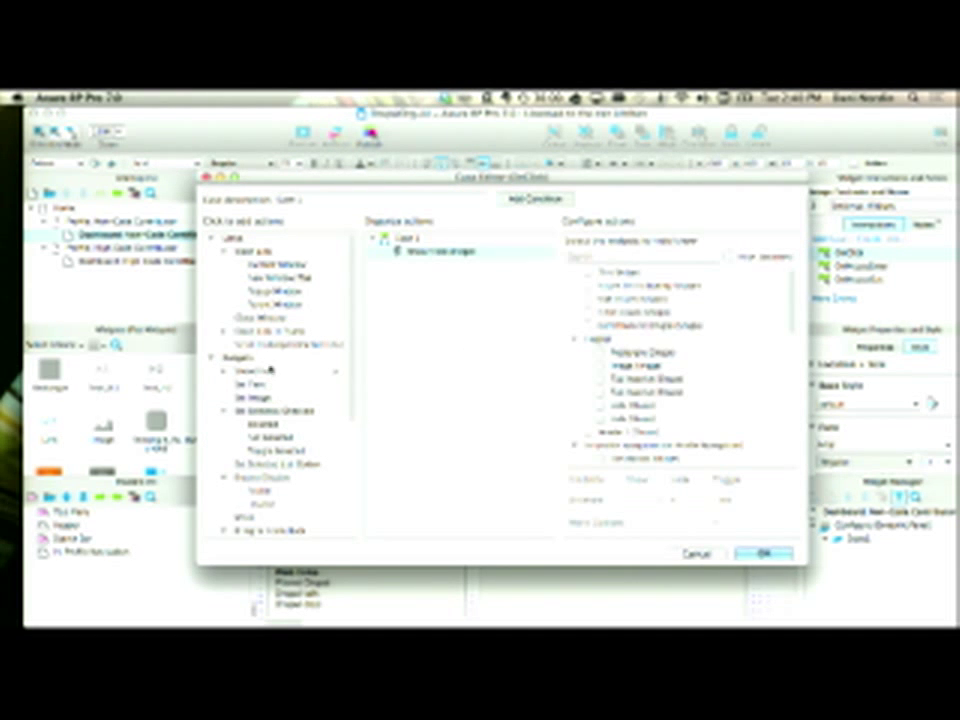
click(575, 339)
scroll(611, 343, down, 5)
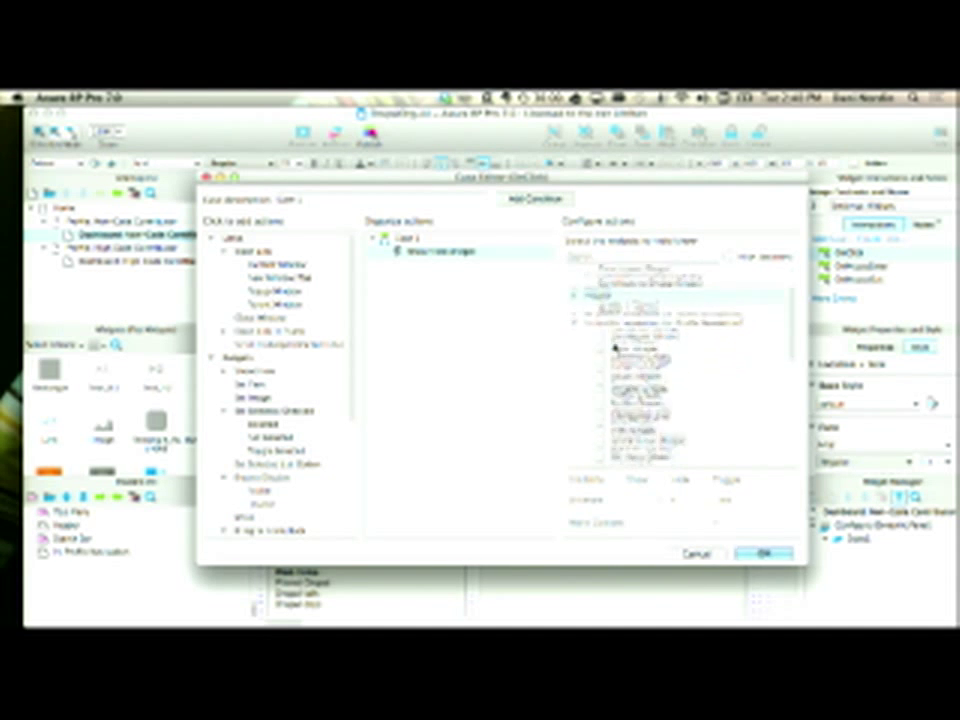
scroll(615, 347, down, 5)
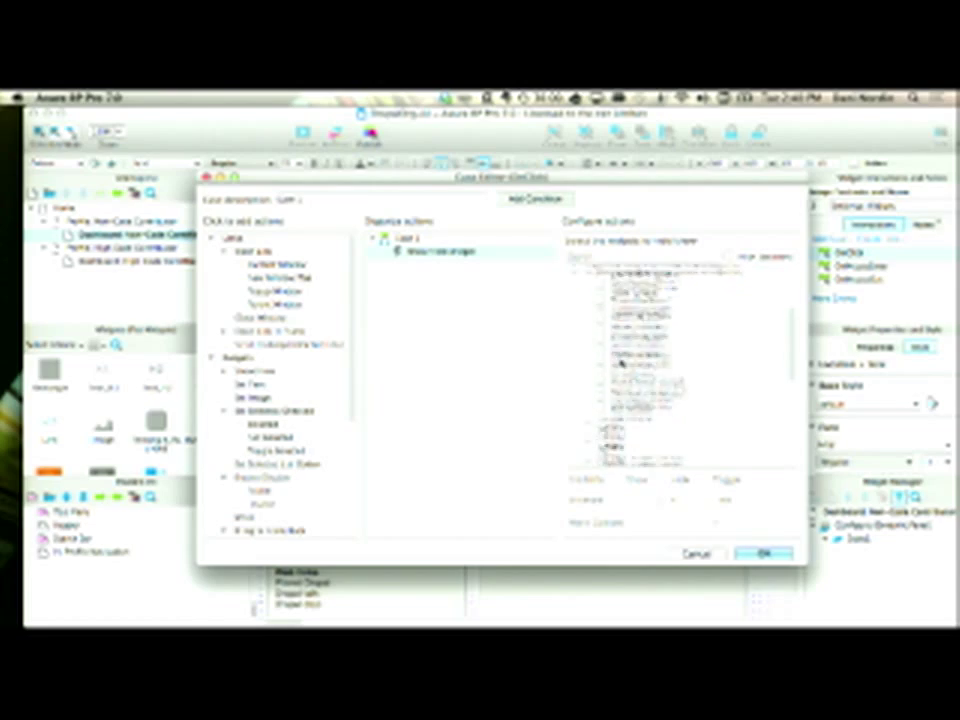
scroll(621, 362, down, 3)
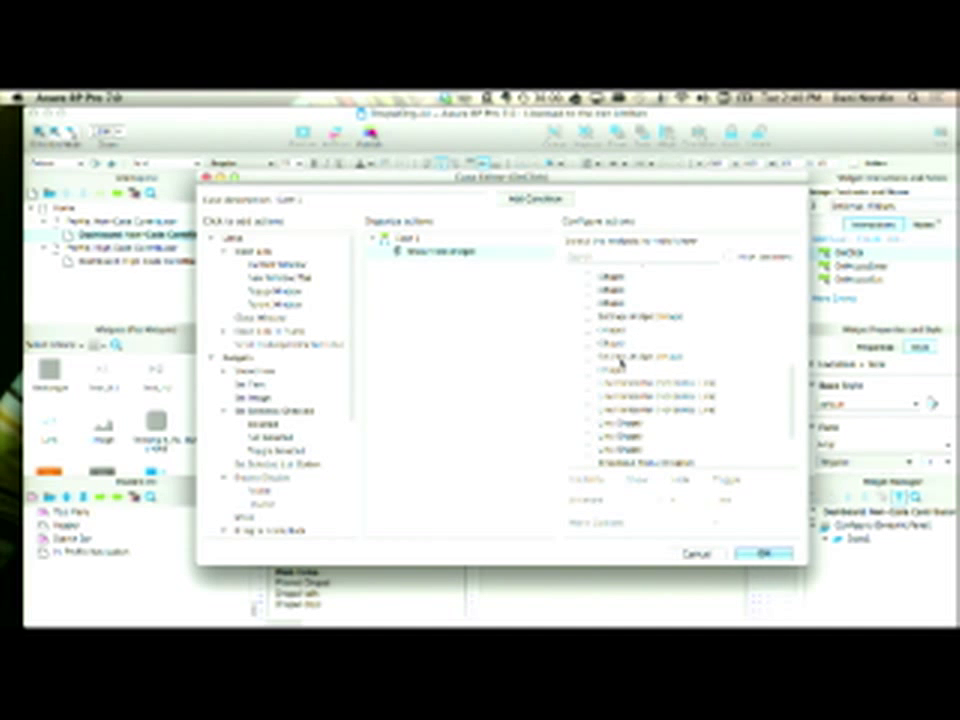
scroll(620, 360, up, 10)
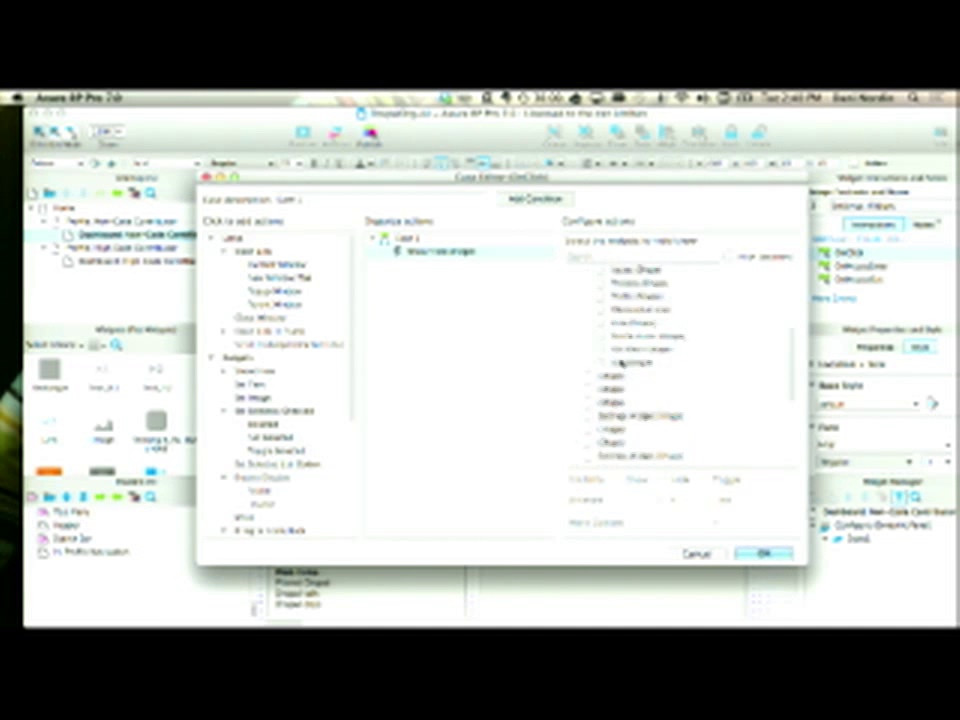
click(618, 259)
text(Comp)
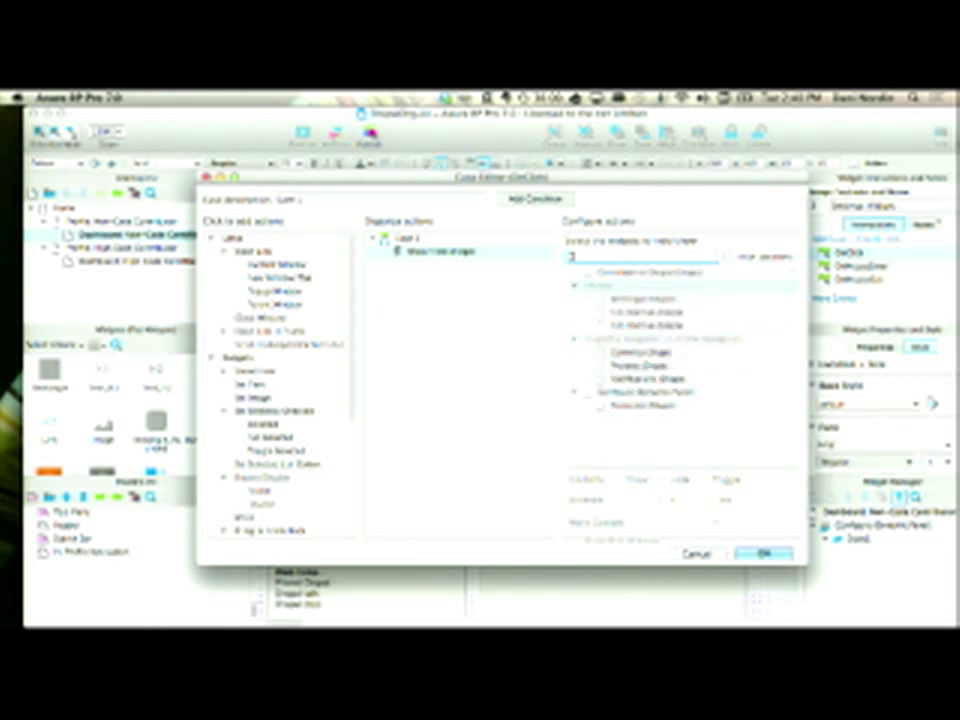
click(588, 272)
click(703, 480)
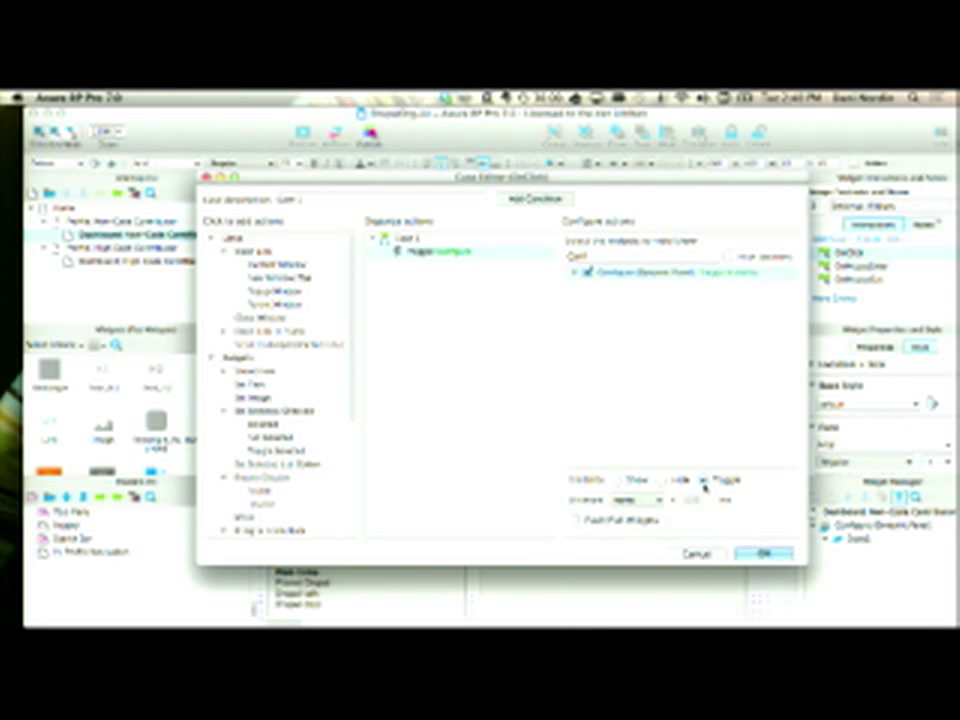
click(763, 553)
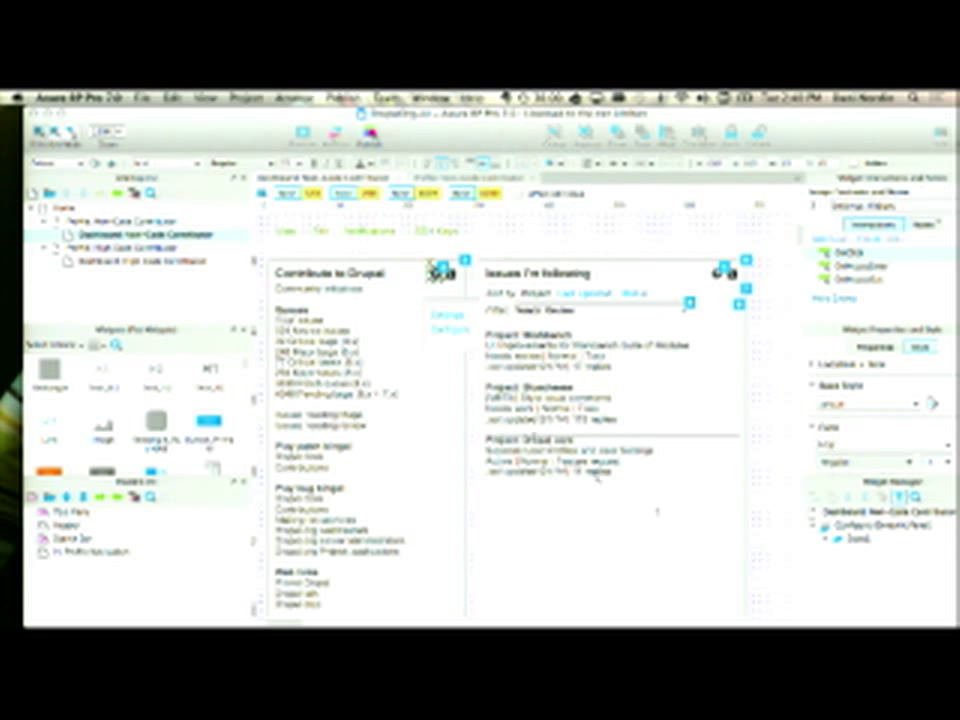
- Move the Configure panel back over the gear icon, set it hidden and send it to the back, and save the project
drag(438, 303, 442, 268)
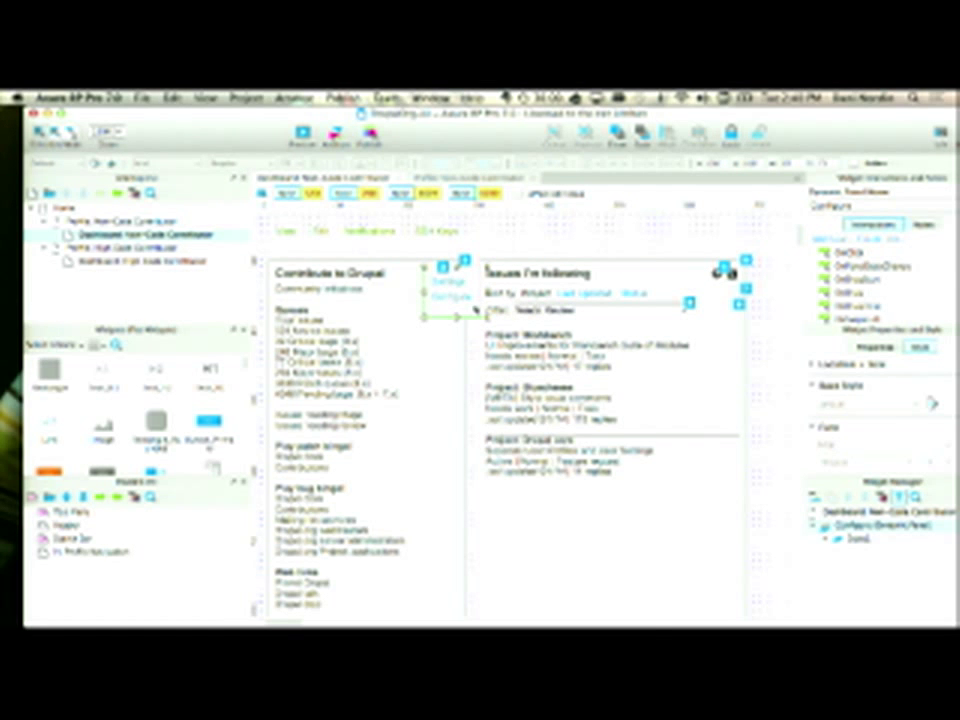
right_click(466, 309)
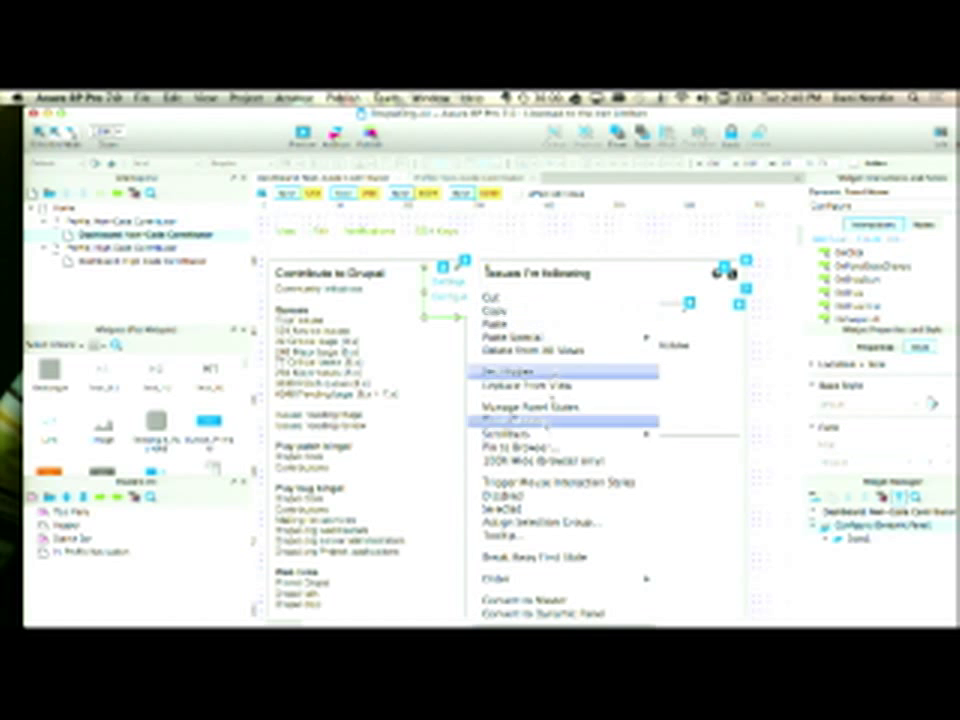
click(532, 371)
key(super+shift+bracketleft)
click(539, 234)
key(super+s)
click(541, 236)
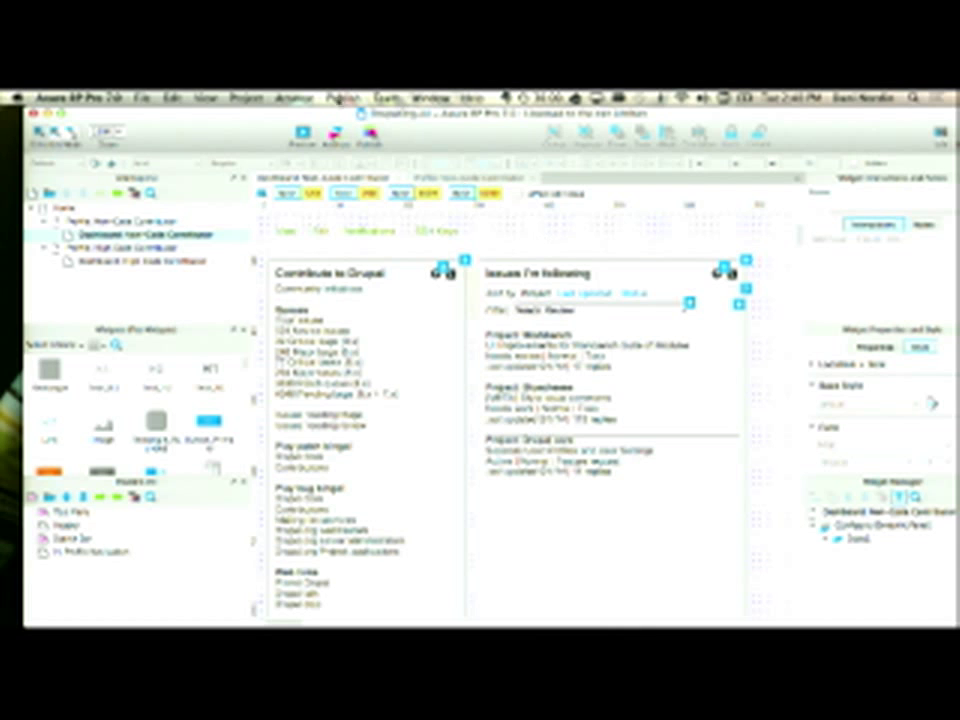
- Preview the dashboard page in the browser, move the browser window out of the way and return to Axure
click(303, 137)
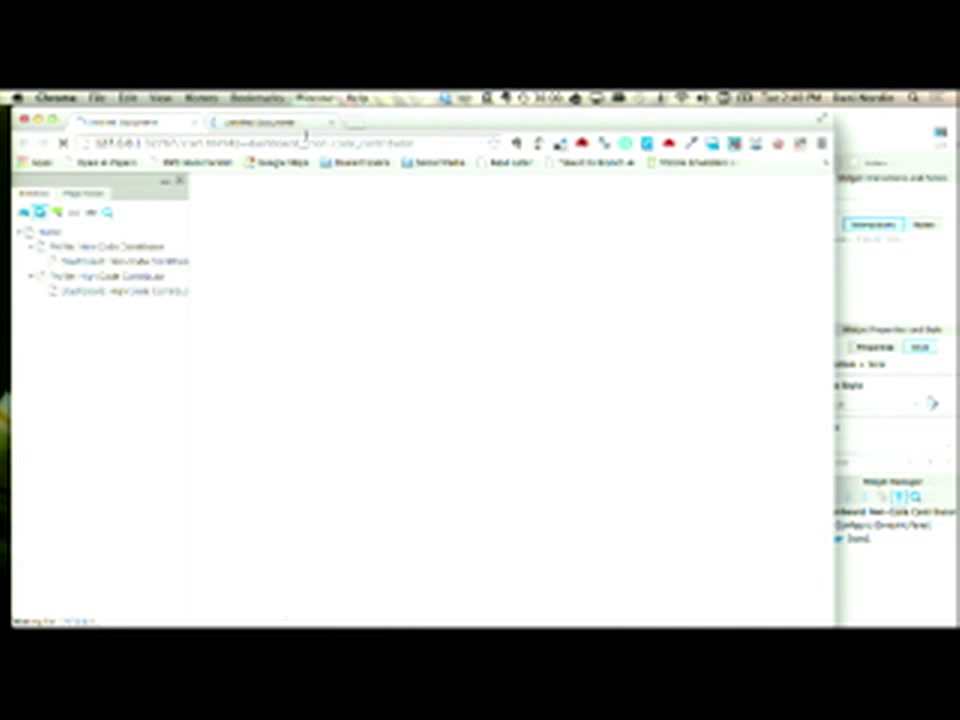
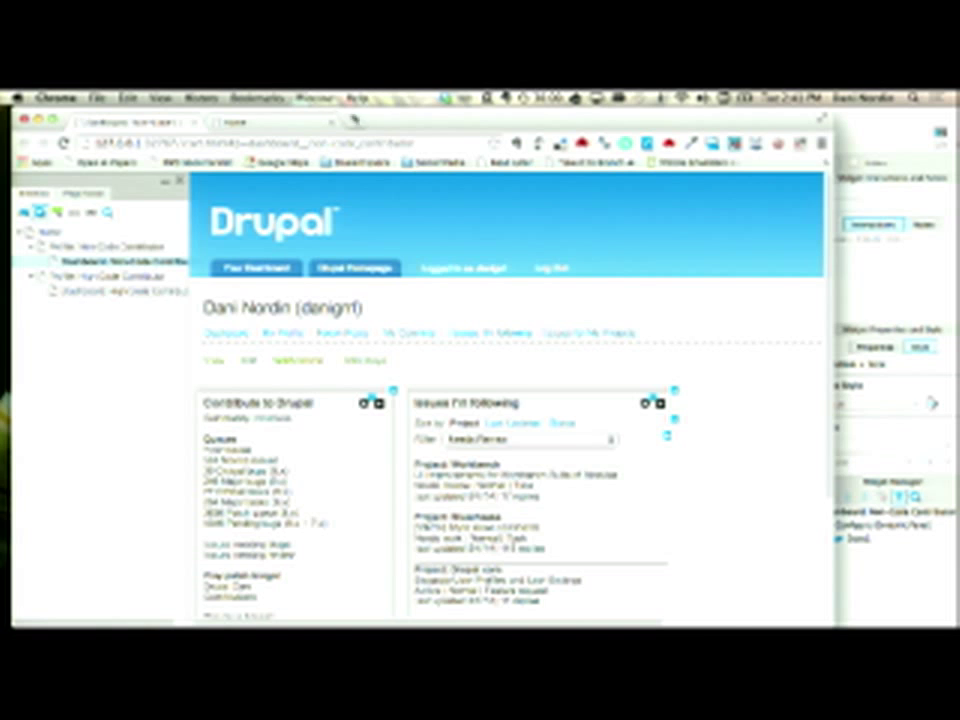
drag(390, 124, 501, 392)
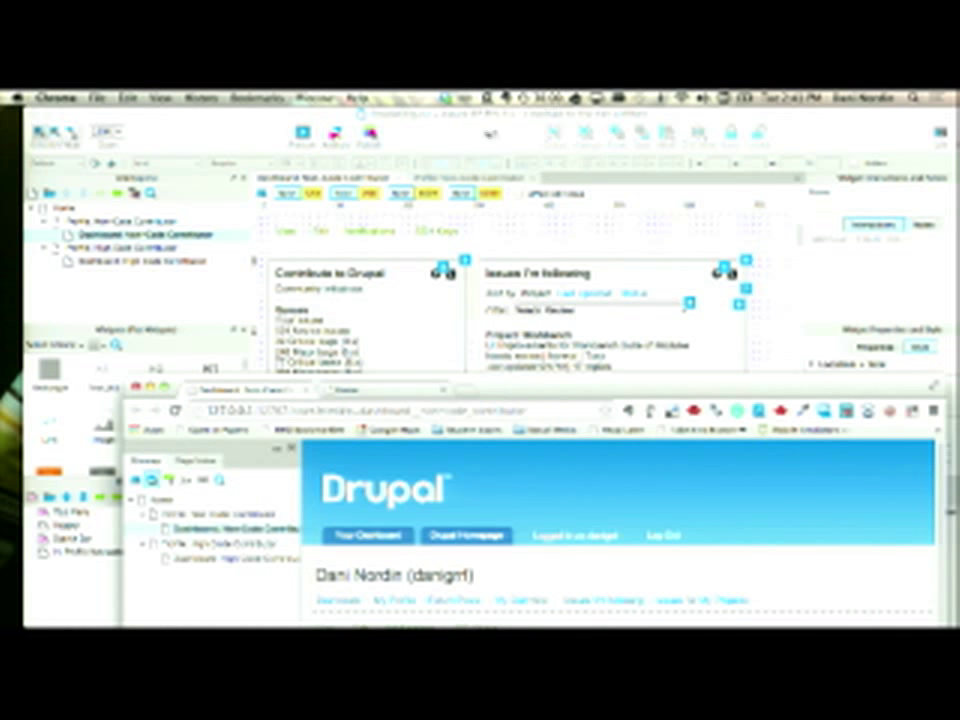
click(486, 133)
- Edit the Contribute to Drupal gear icon's OnClick case to show the Configure panel with Bring to Front, and save the project
click(466, 276)
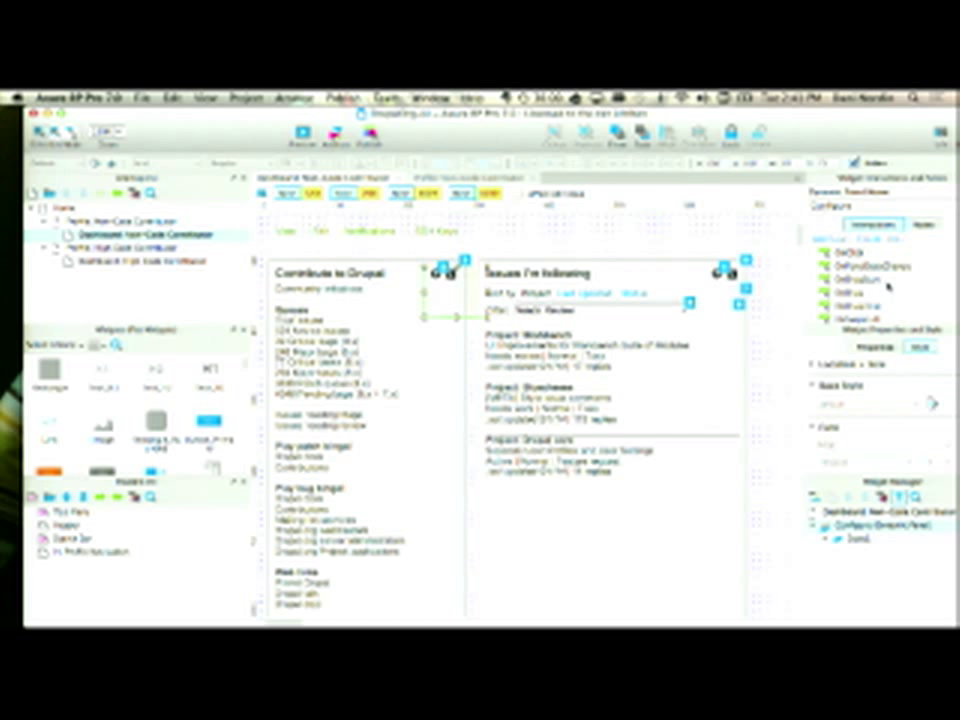
click(435, 272)
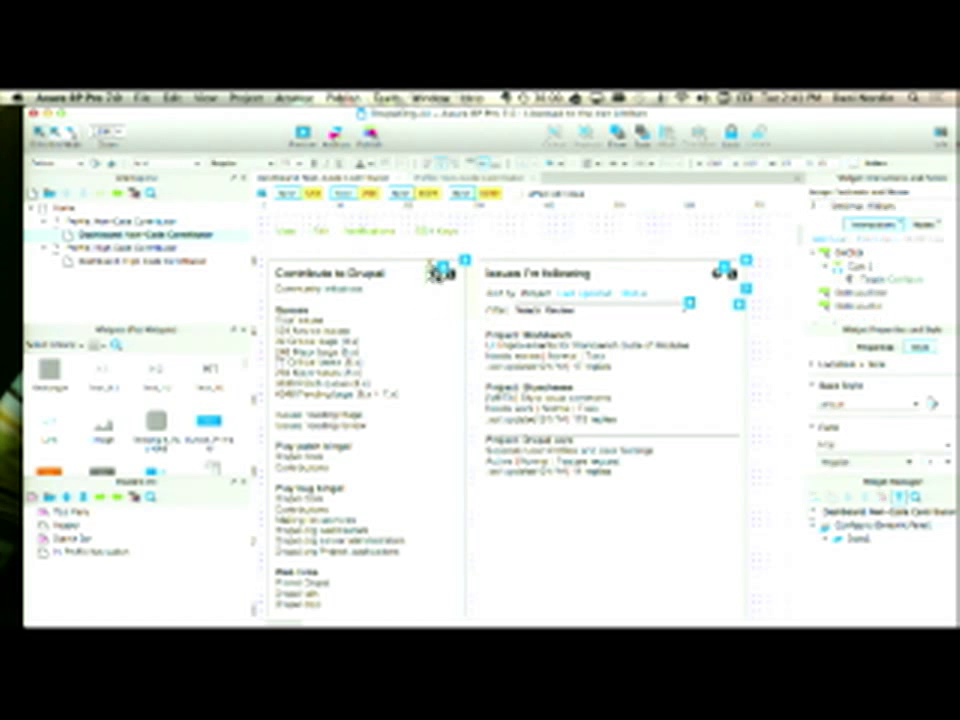
double_click(875, 282)
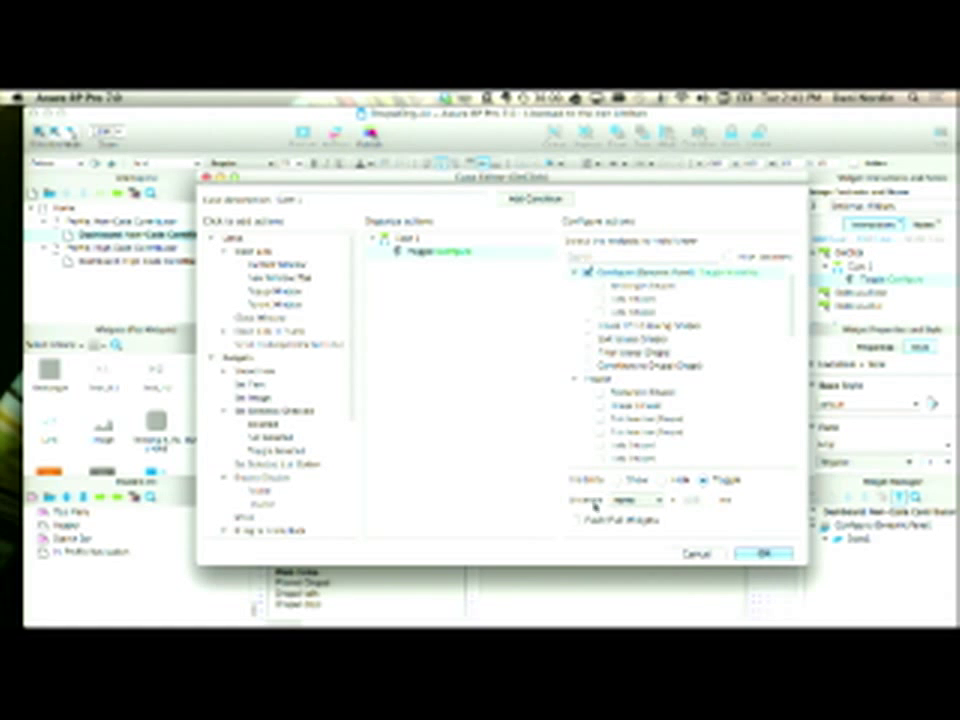
click(645, 499)
click(760, 507)
click(619, 480)
click(662, 523)
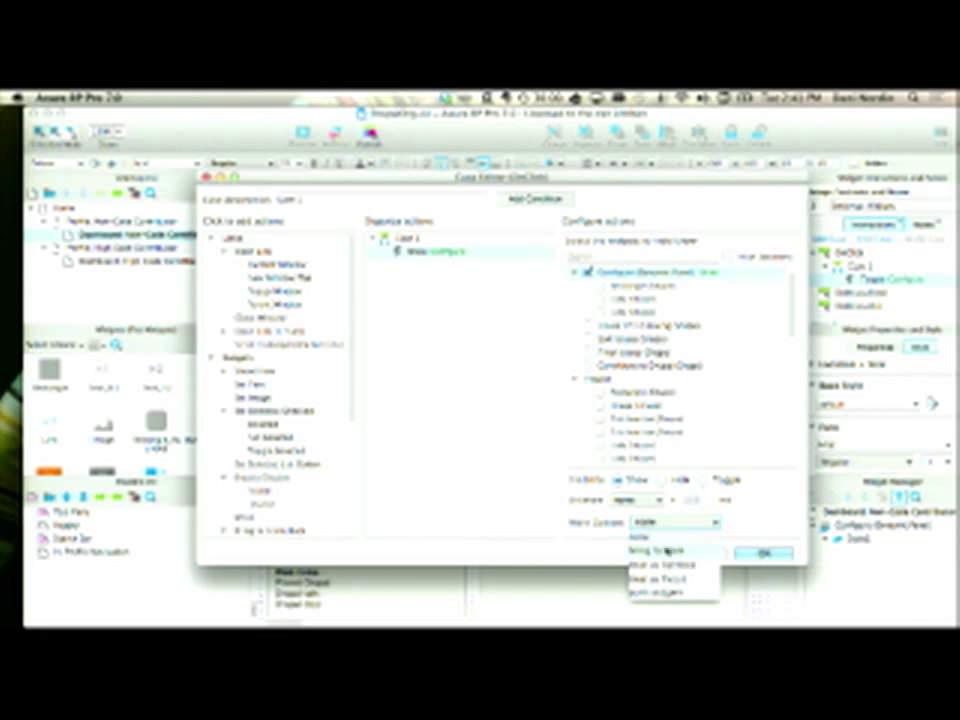
click(664, 550)
click(758, 553)
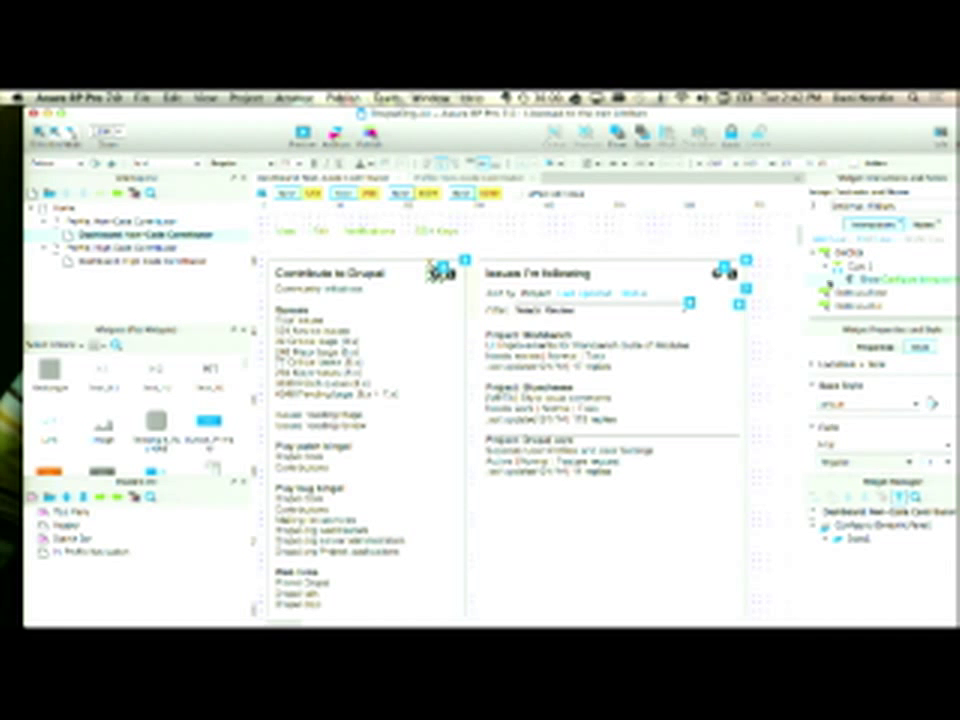
click(780, 308)
key(super+s)
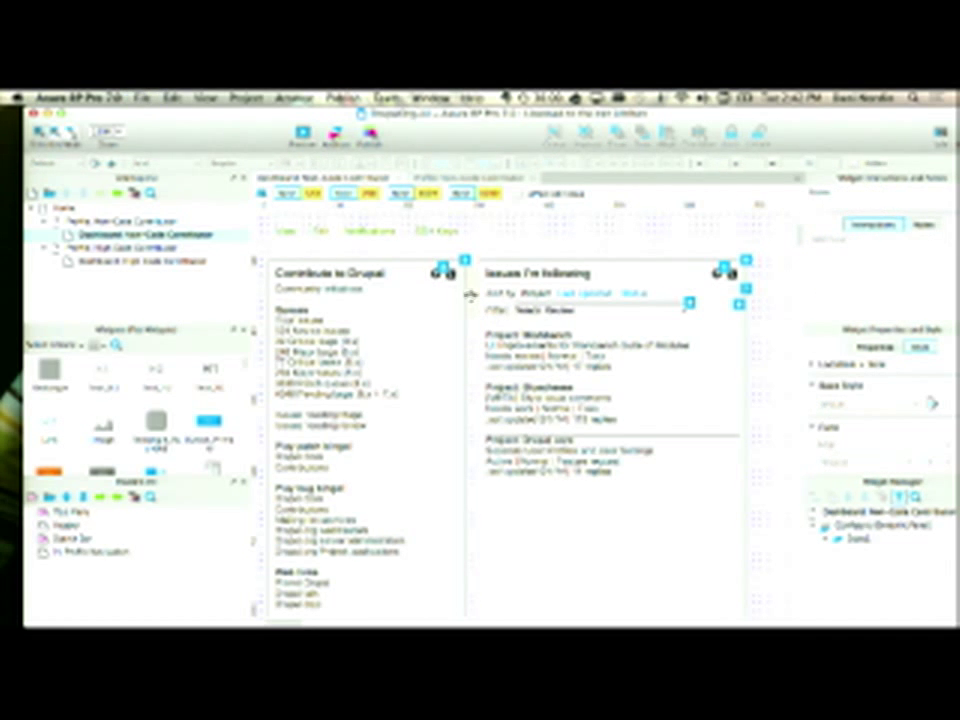
- Add a description note to the Configure panel and save the project
click(472, 299)
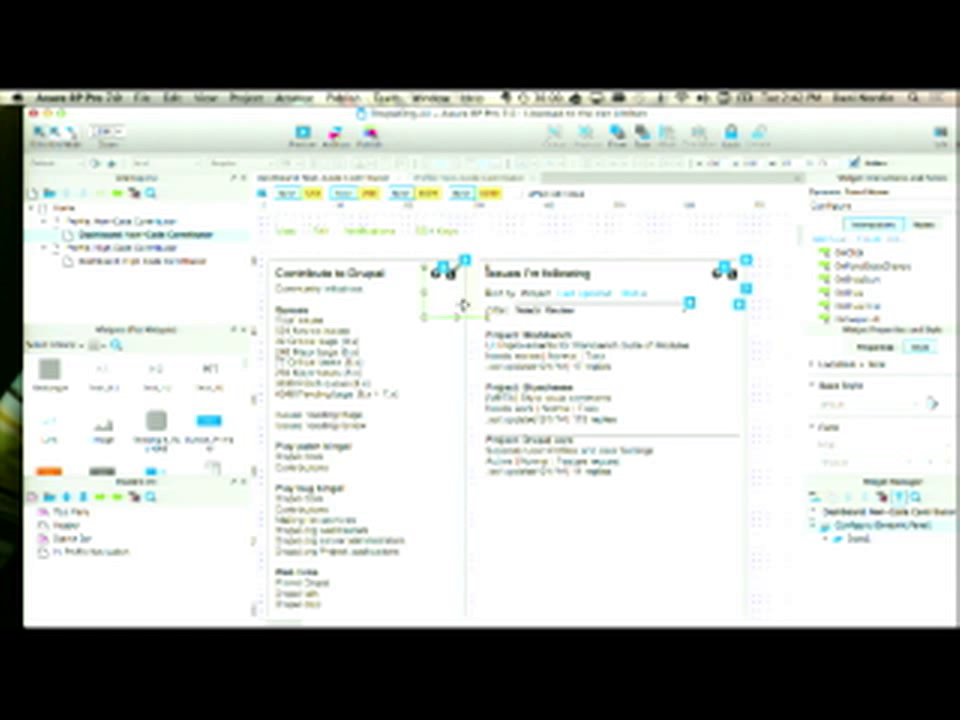
click(924, 225)
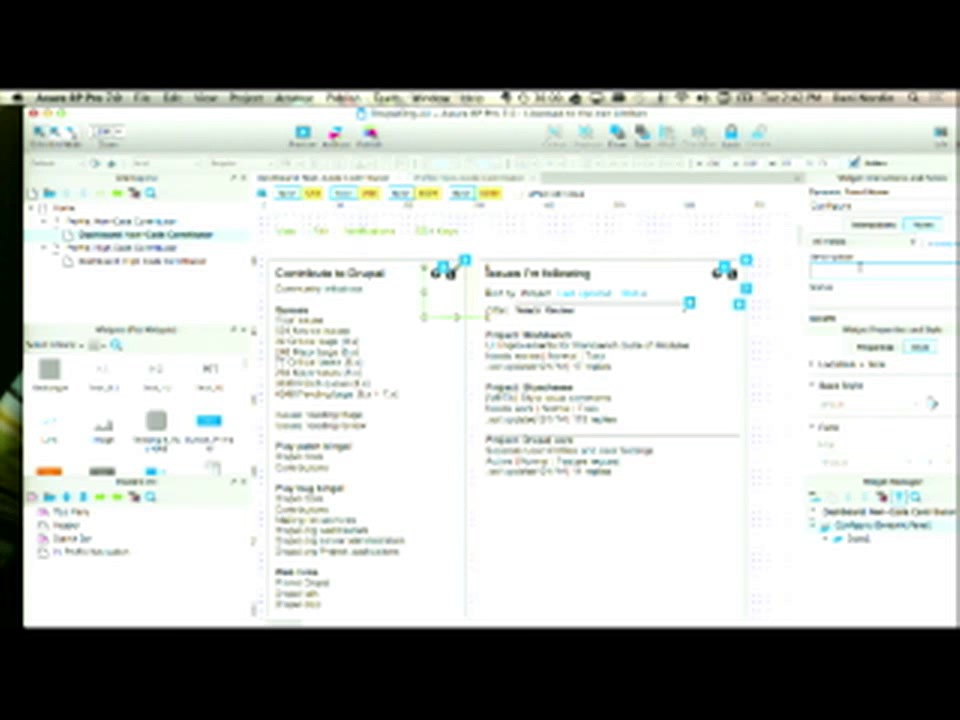
text(Thi)
key(BackSpace)
key(BackSpace)
text(to)
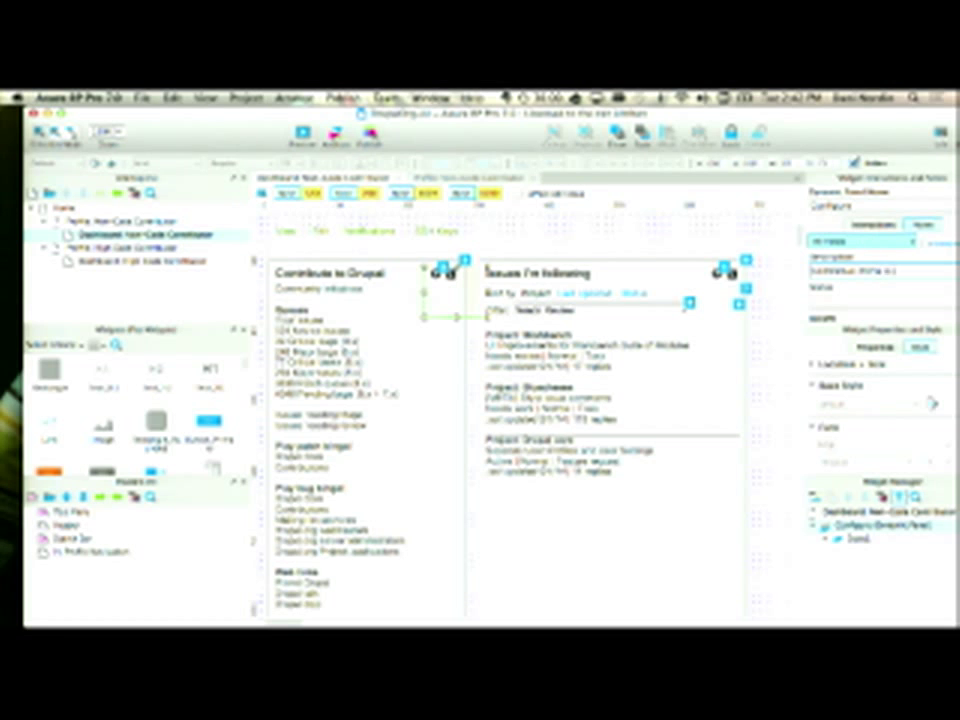
key(super+s)
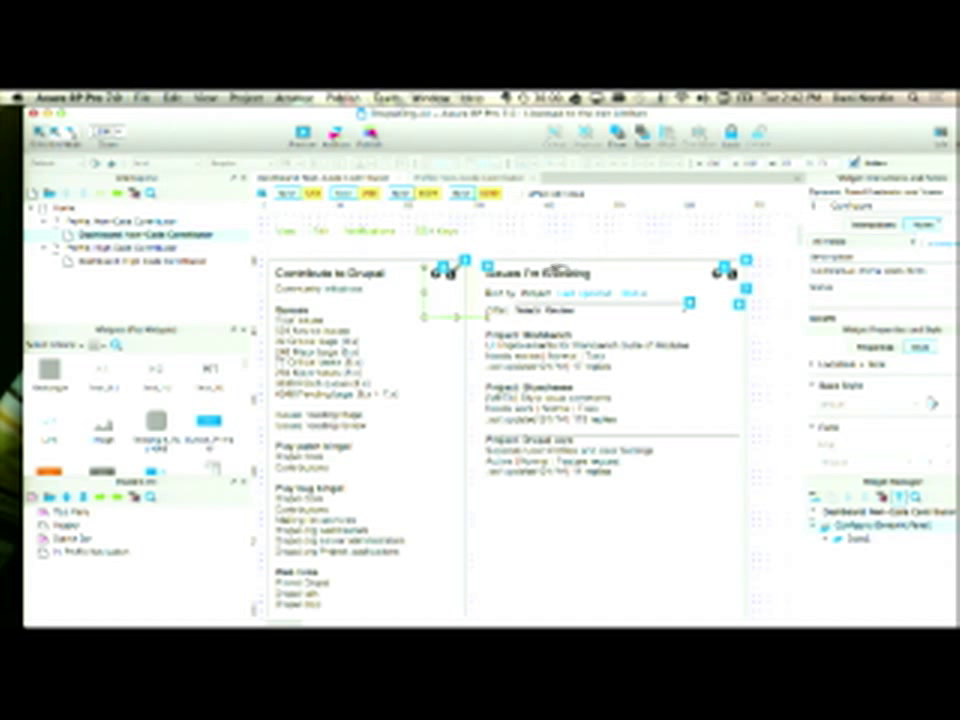
- Display the Page Properties pane, bring up the page style settings and enlarge the pane
click(246, 98)
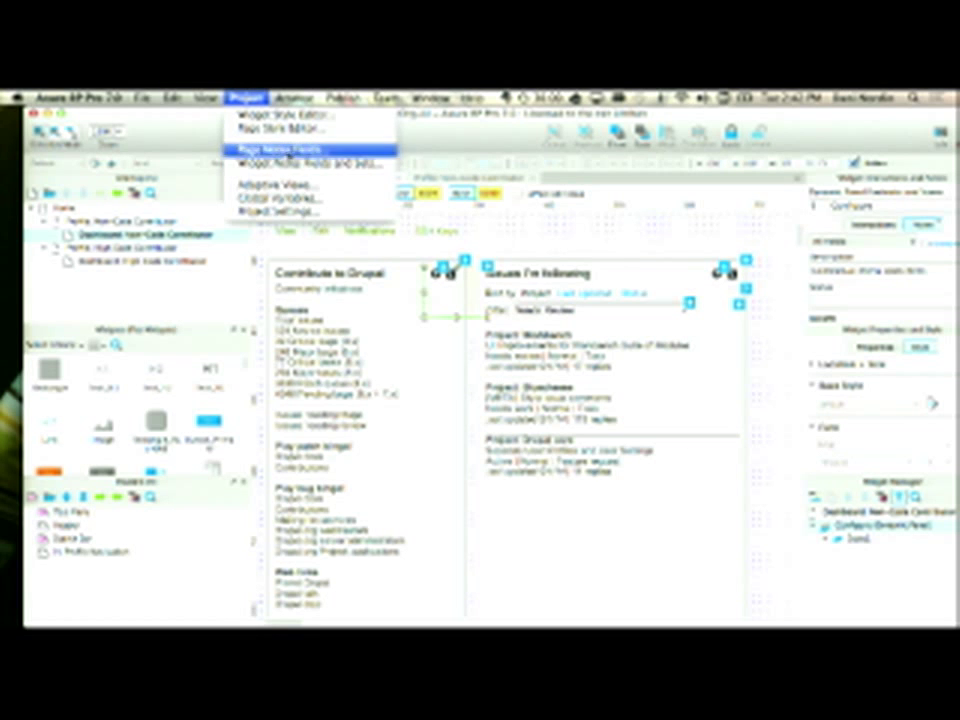
mouse_move(205, 97)
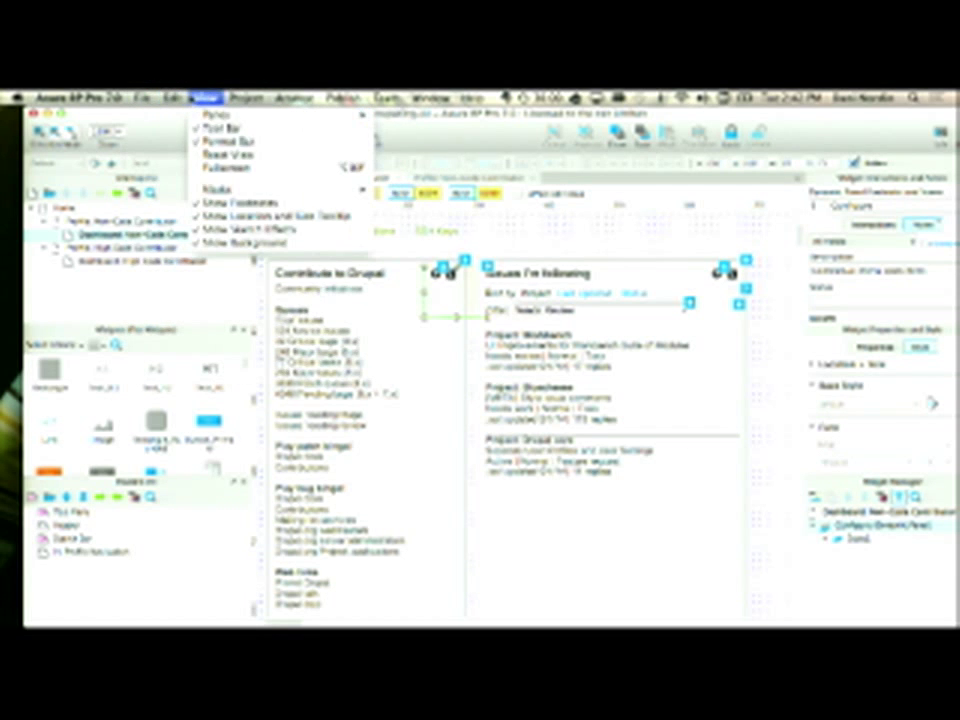
mouse_move(228, 190)
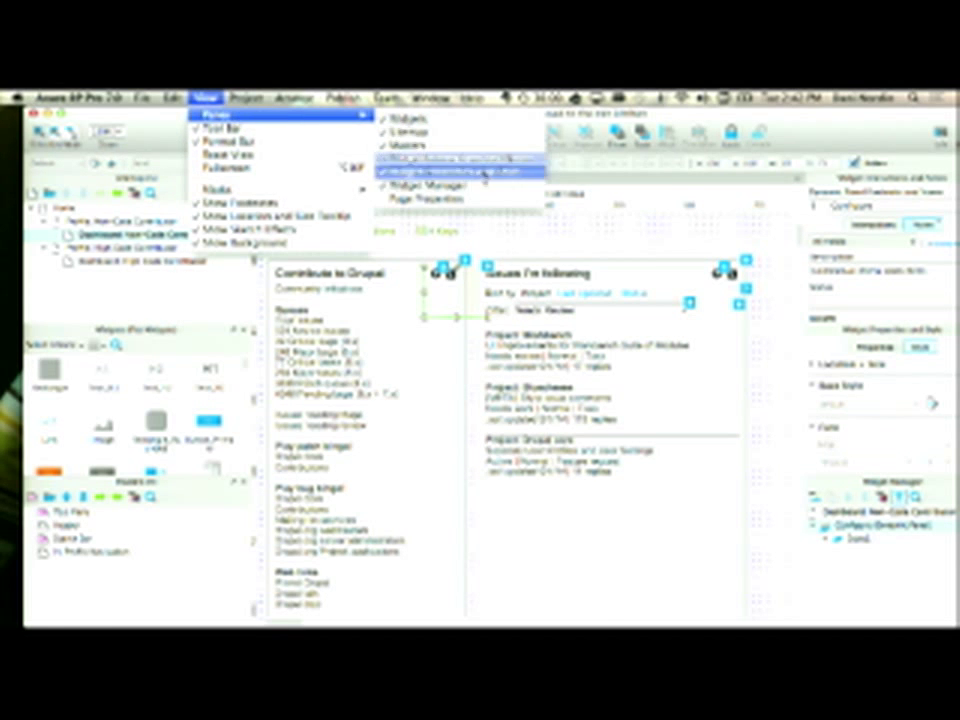
click(468, 200)
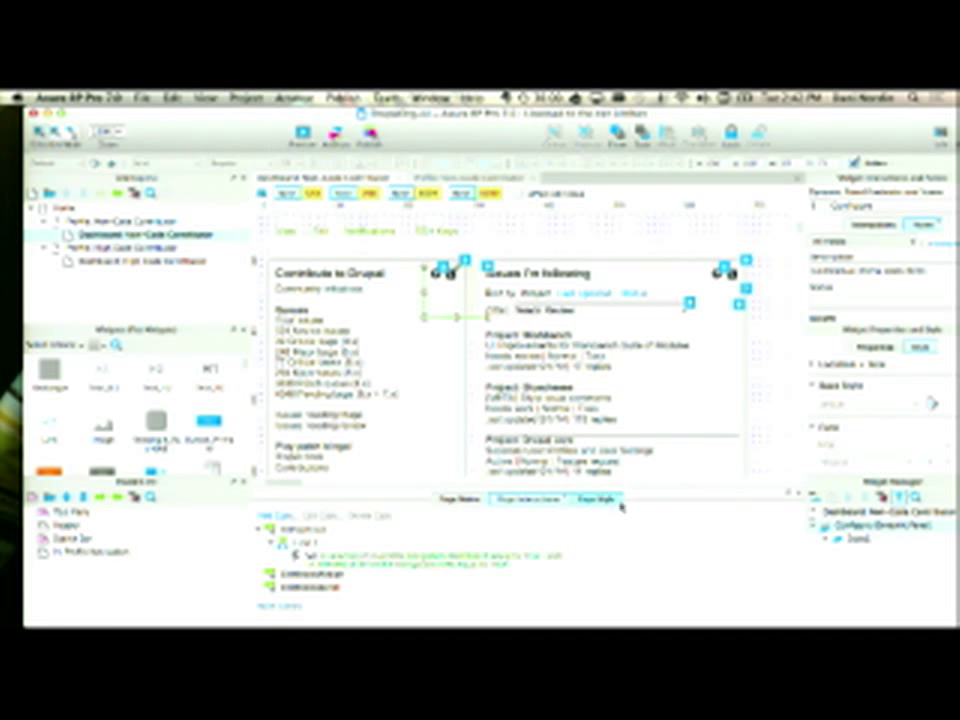
click(605, 501)
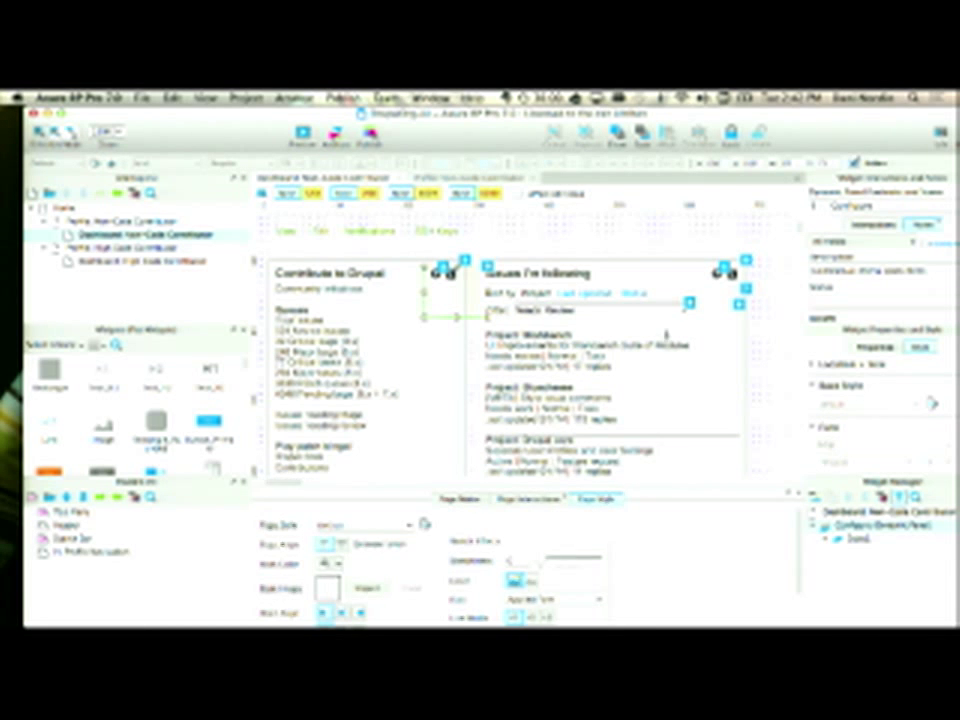
drag(664, 488, 666, 333)
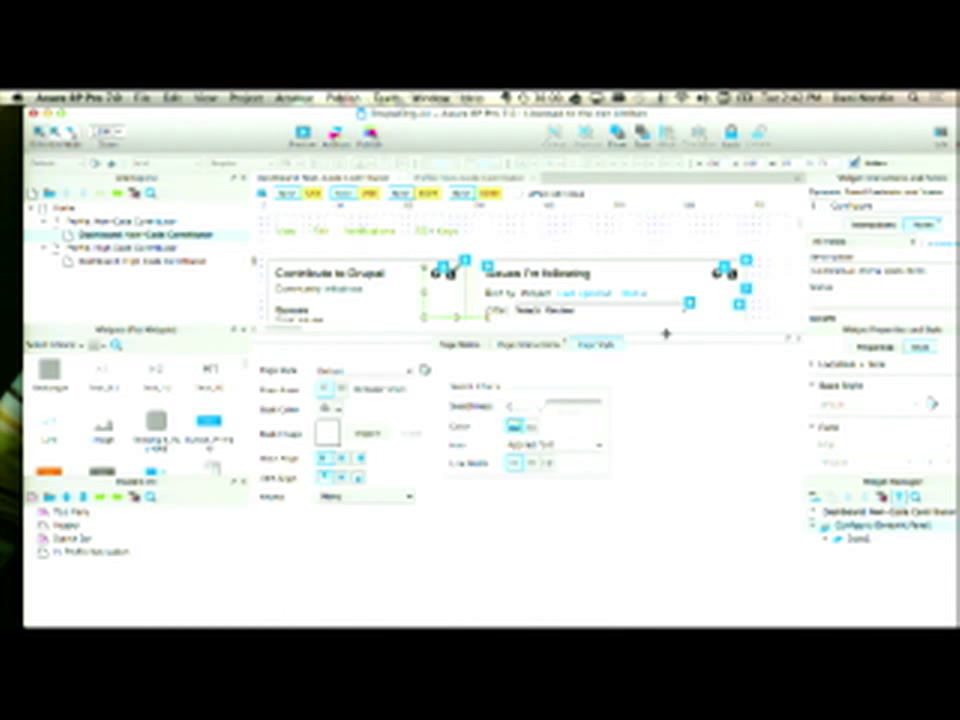
- Open the Profile: Non-Code Contributor page, set its sketch effects colour to grayscale and shrink the properties pane
double_click(160, 222)
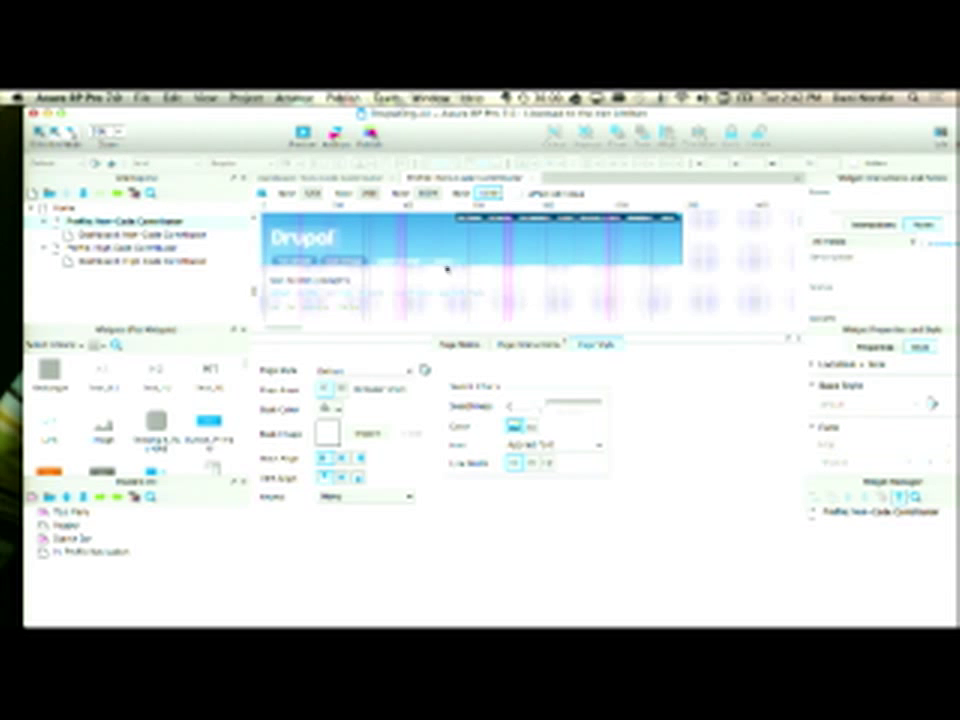
click(531, 426)
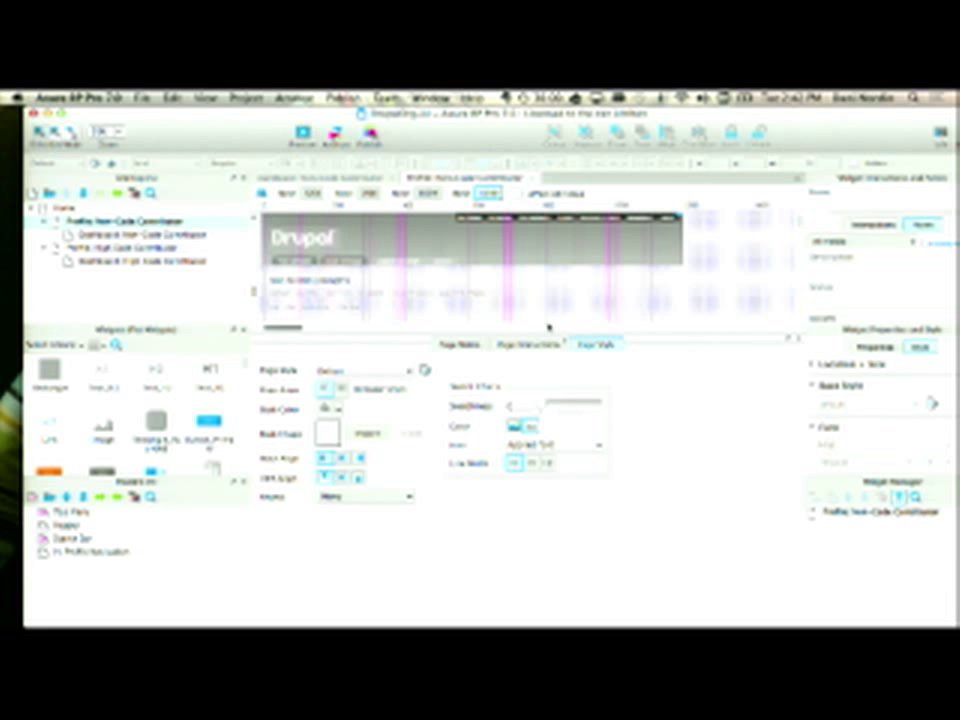
drag(720, 331, 717, 441)
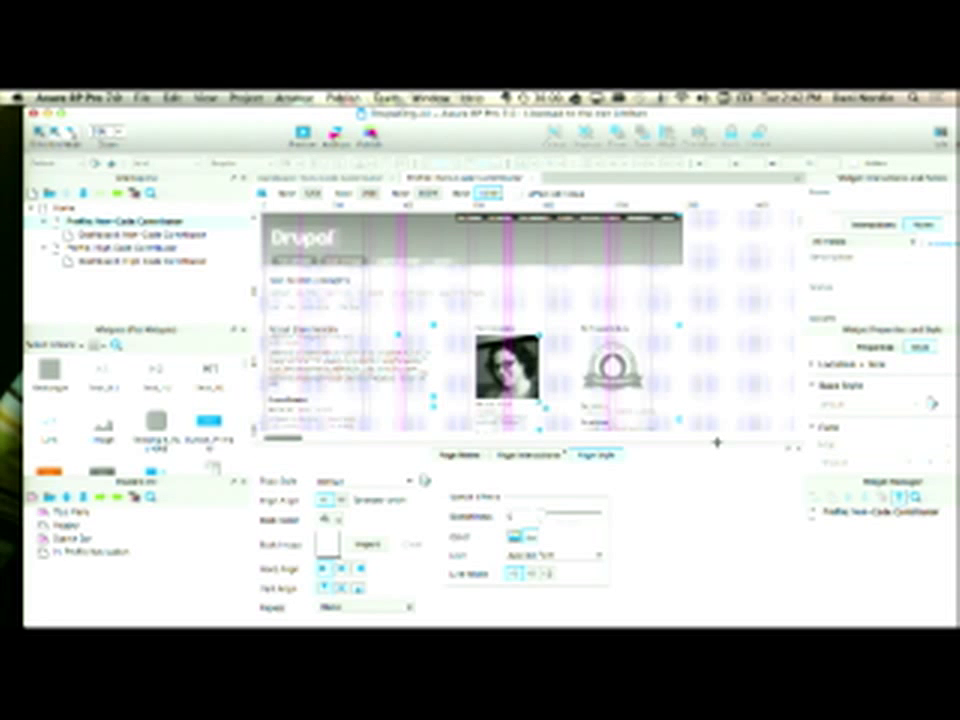
- Set the page's sketch effects font to Chalkboard SE and raise the sketchiness close to its maximum
click(601, 560)
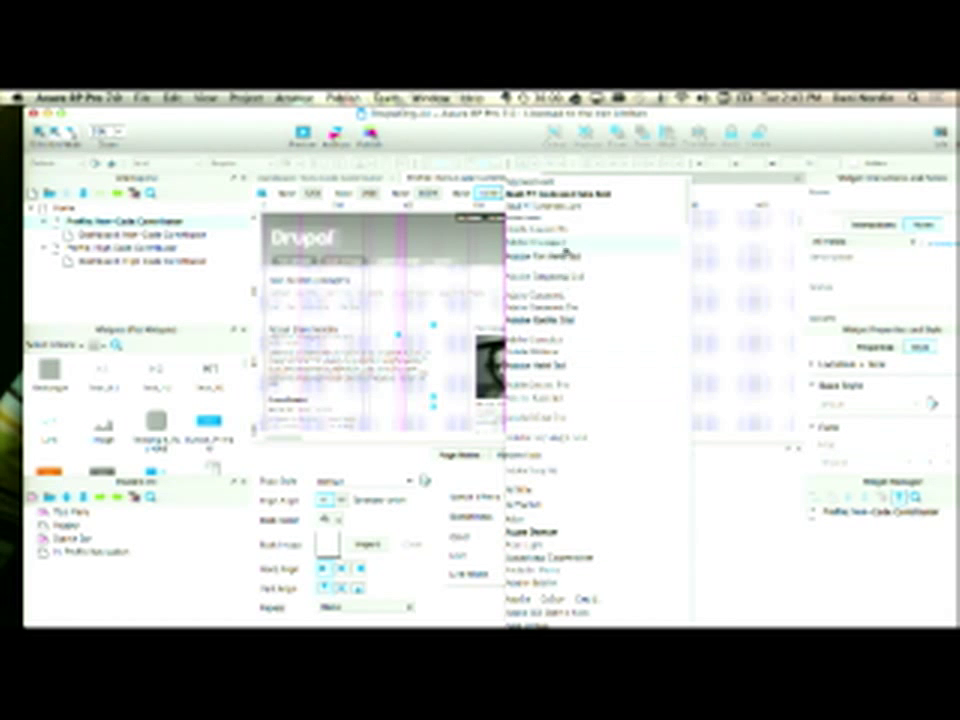
scroll(575, 380, down, 5)
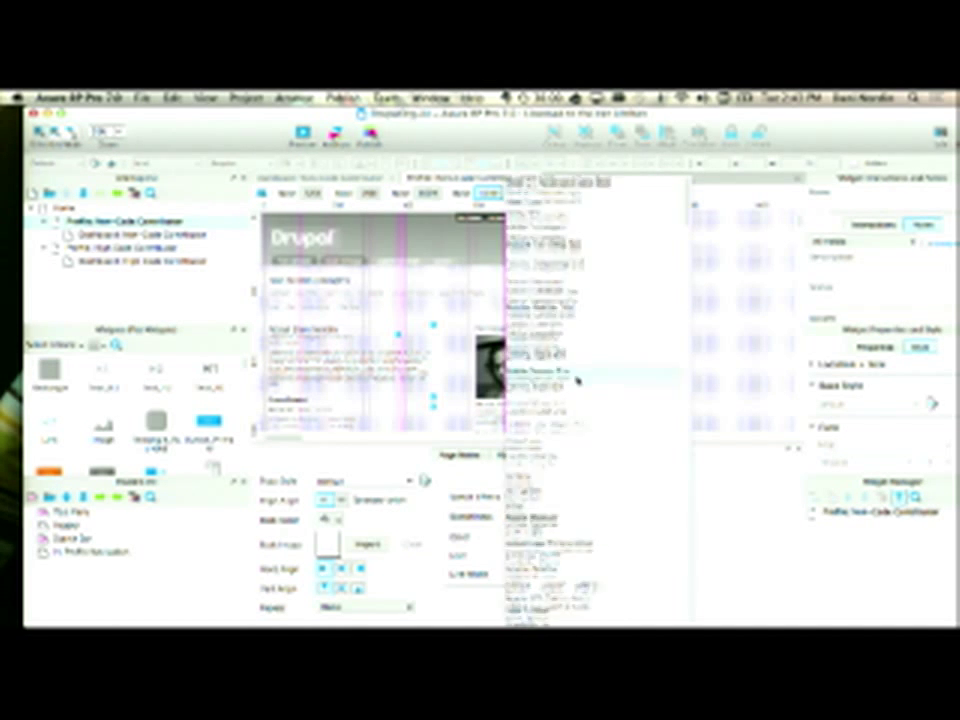
scroll(577, 380, down, 8)
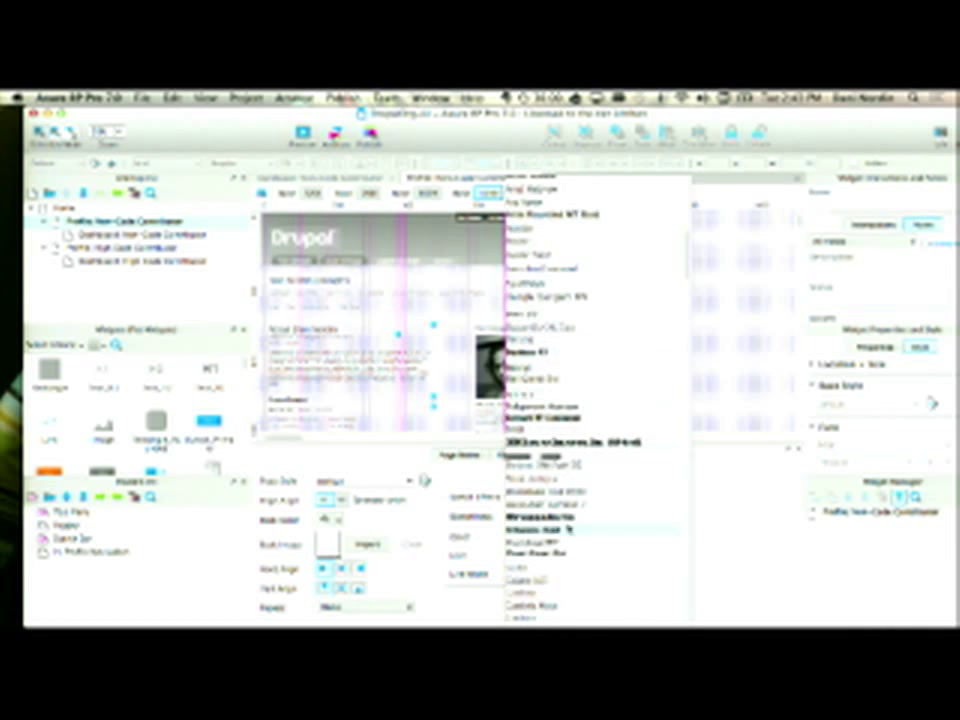
scroll(583, 485, down, 5)
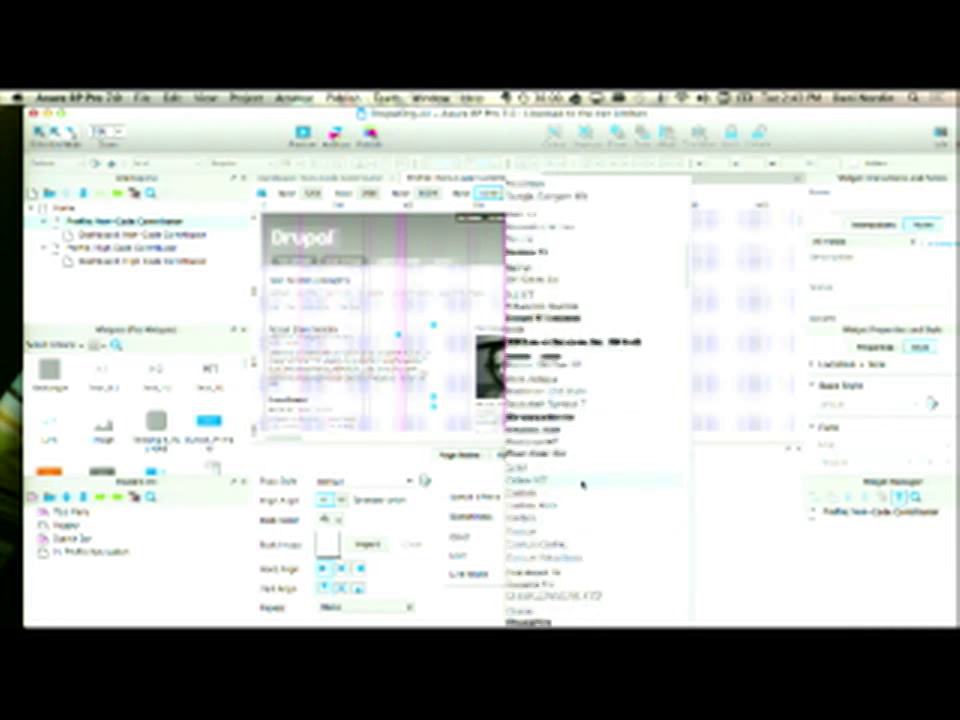
click(562, 567)
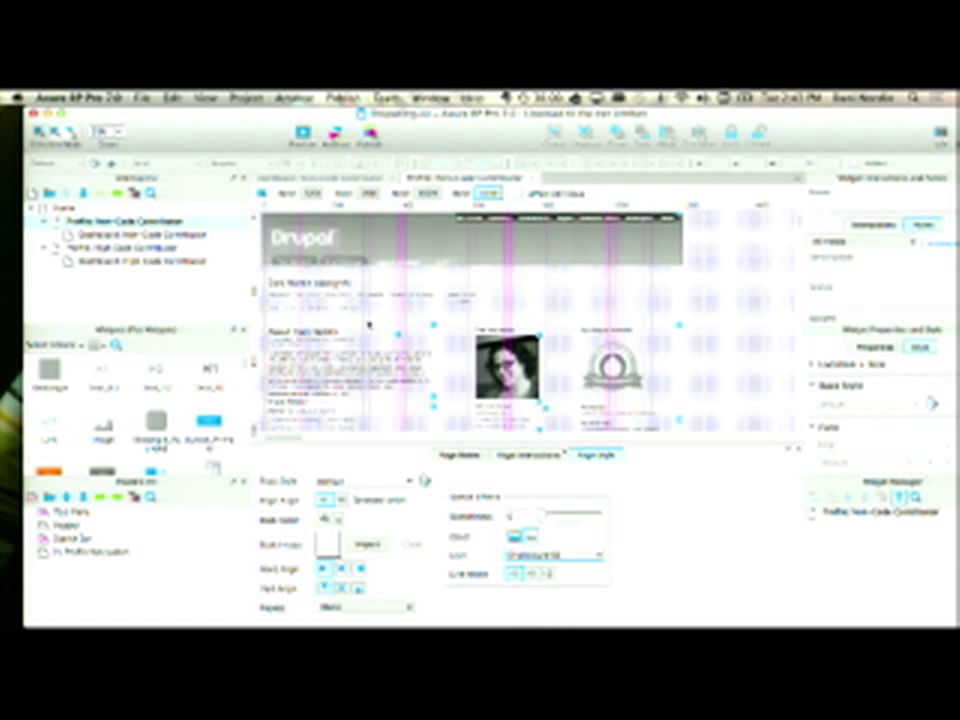
drag(541, 517, 597, 515)
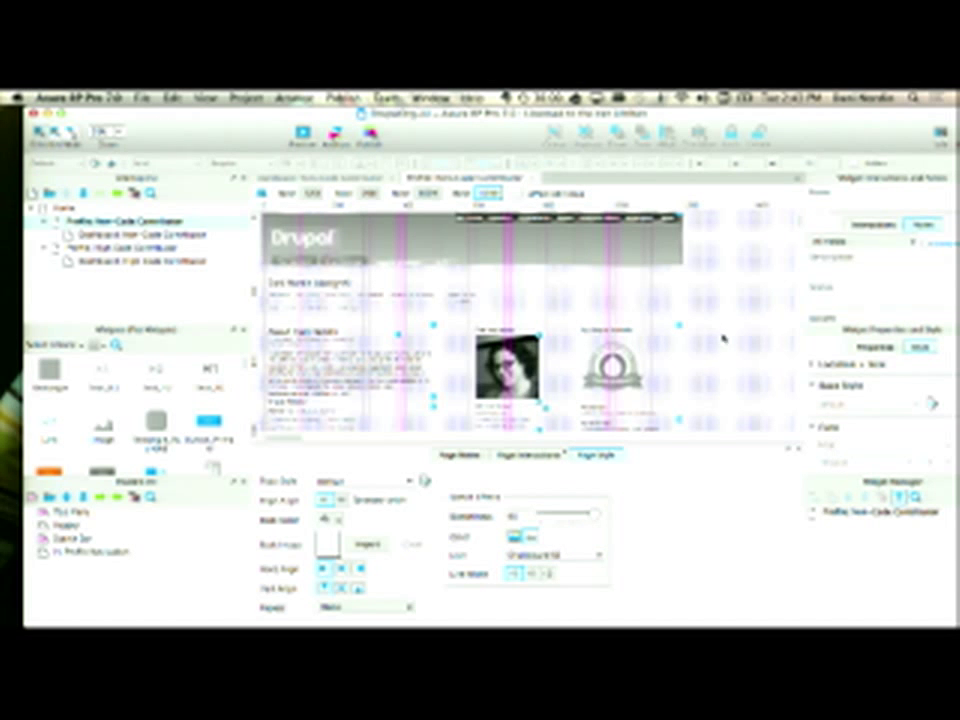
- Preview the Profile: Non-Code Contributor page in the browser and return to Axure
click(300, 136)
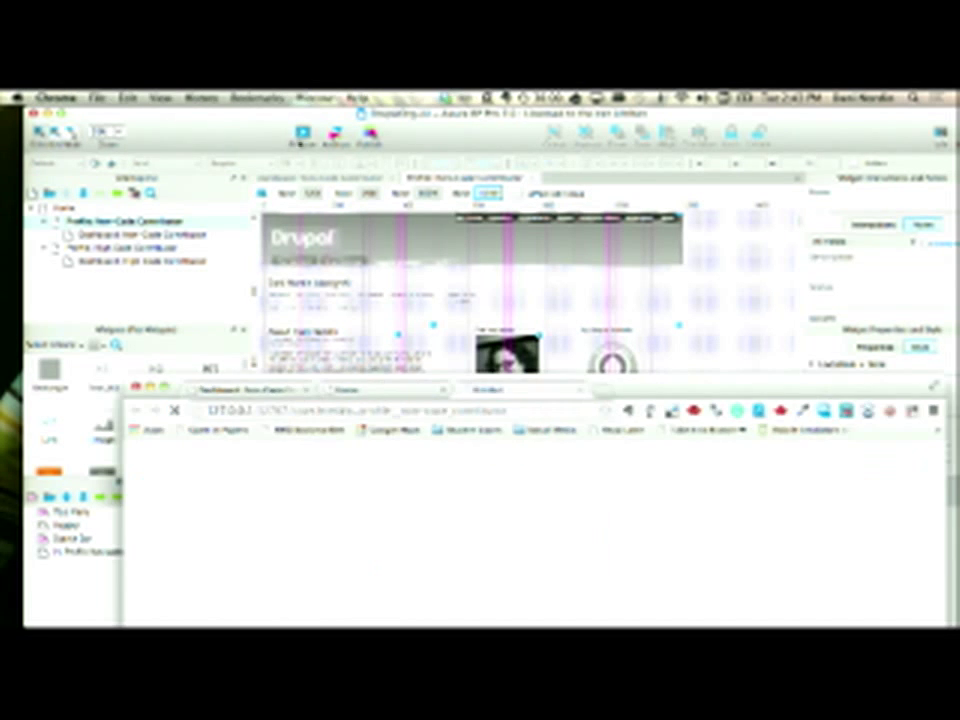
drag(676, 394, 596, 126)
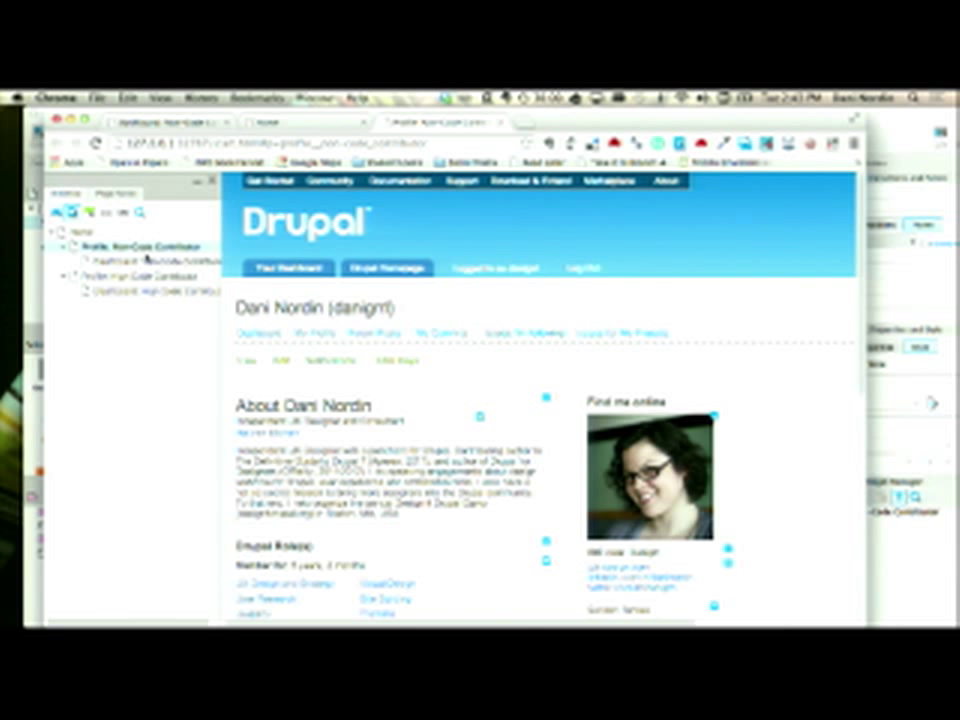
click(889, 130)
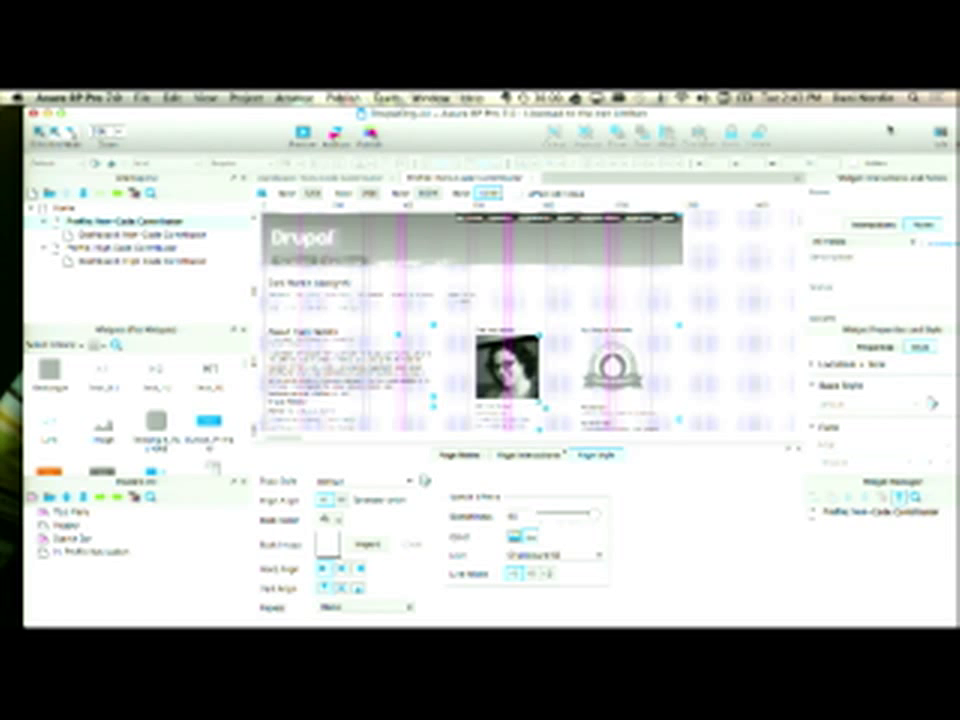
- From the preview options, open the HTML 1 configuration and view its Pages and Advanced settings
click(370, 134)
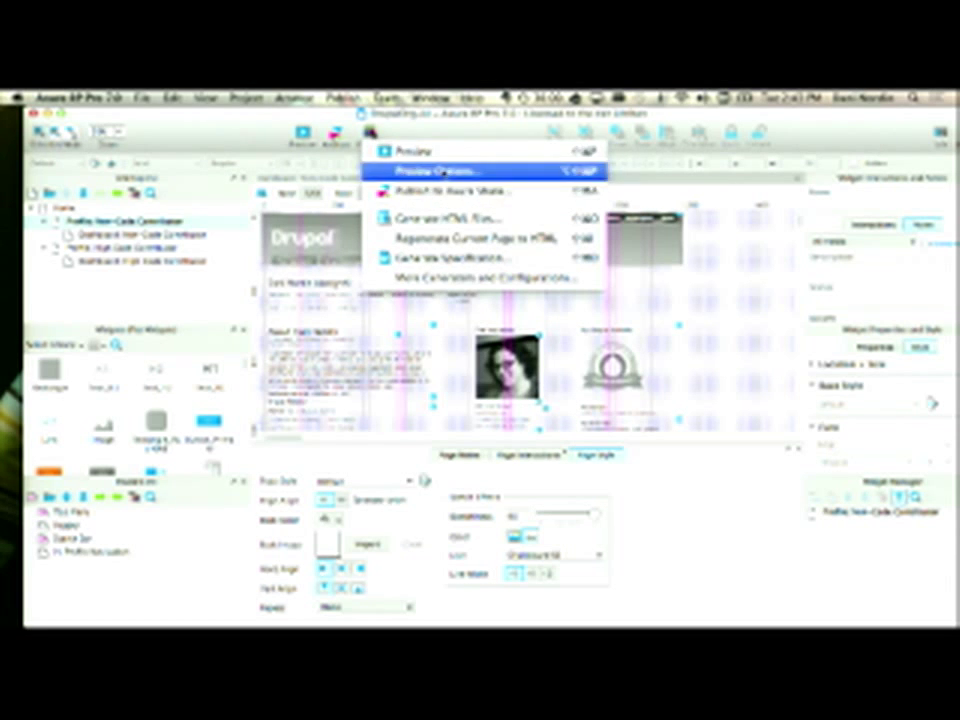
click(440, 171)
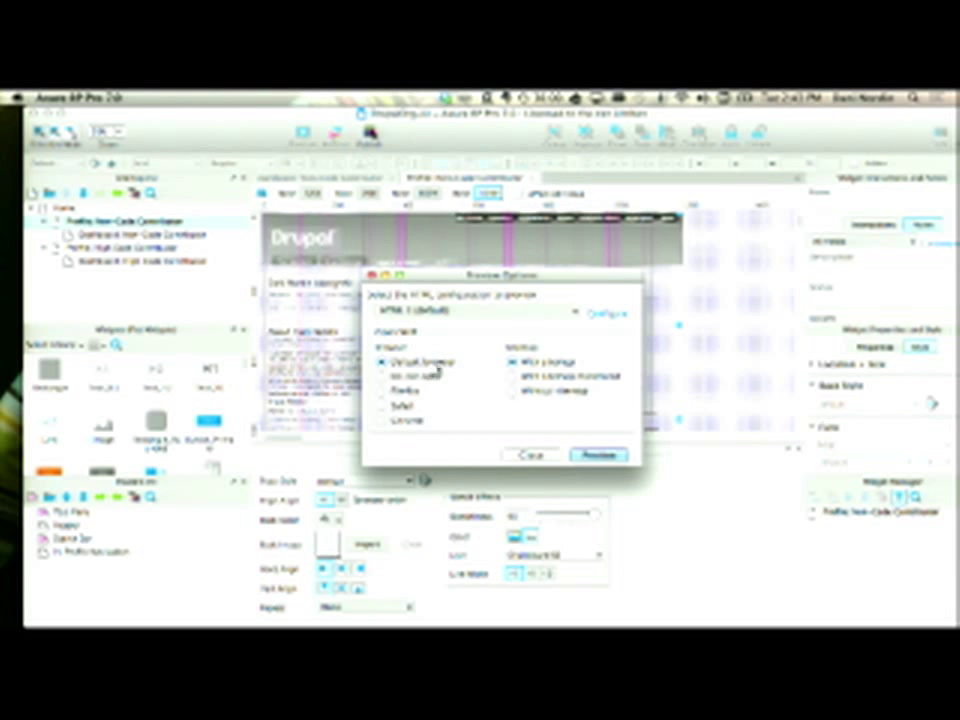
click(612, 314)
click(328, 198)
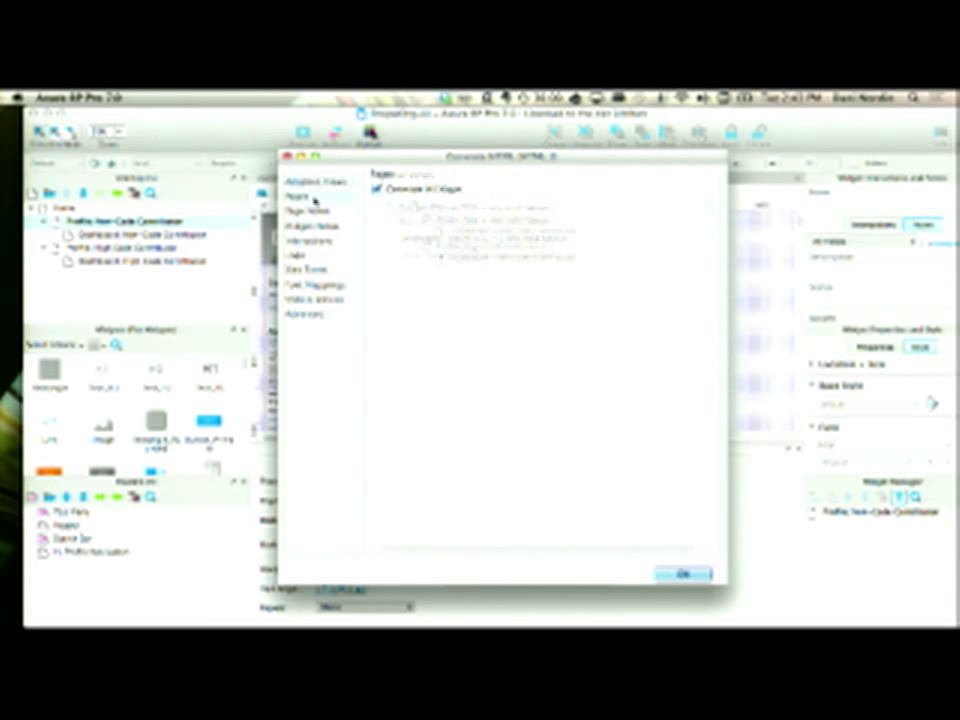
click(310, 314)
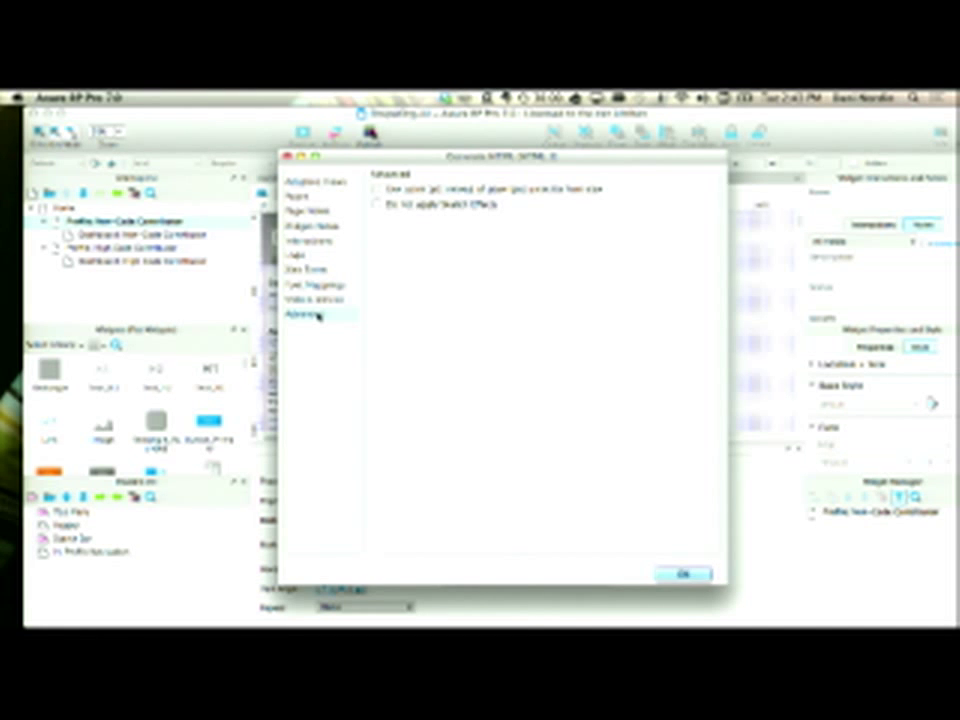
- Review the remaining HTML configuration categories, from Mobile/Device back up to Adaptive Views, and close the configuration
key(Up)
key(Up)
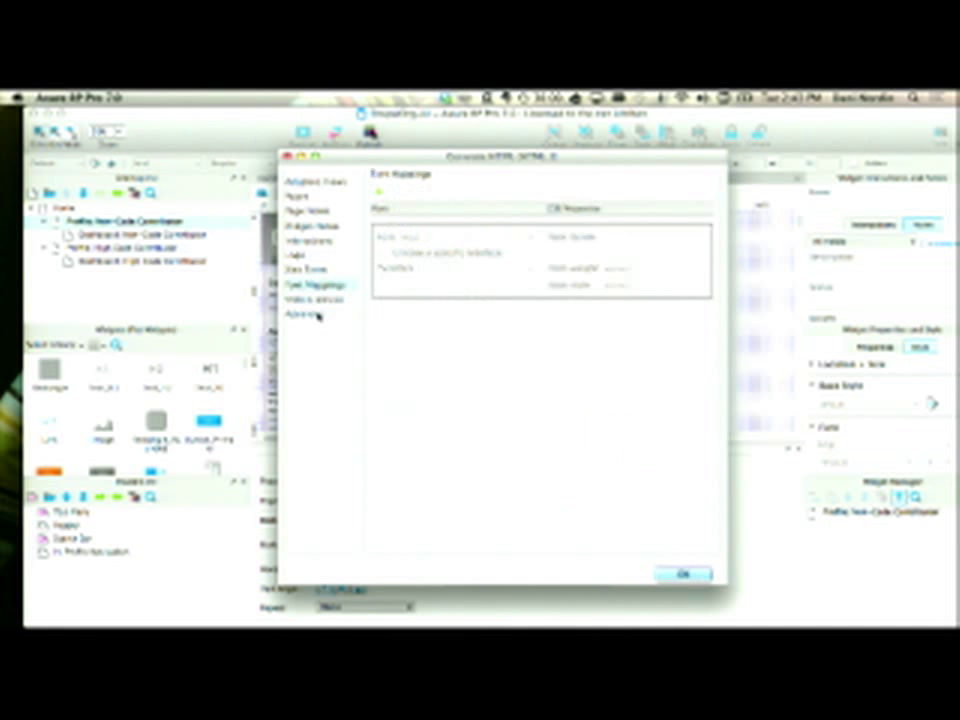
key(Up)
key(Up)
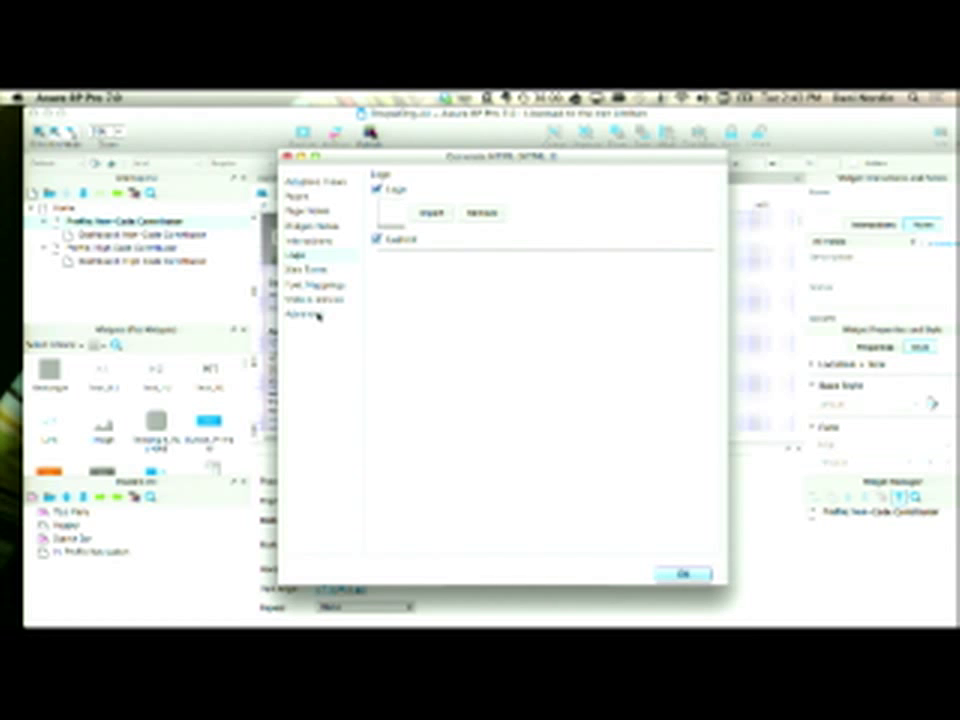
key(Up)
key(Up)
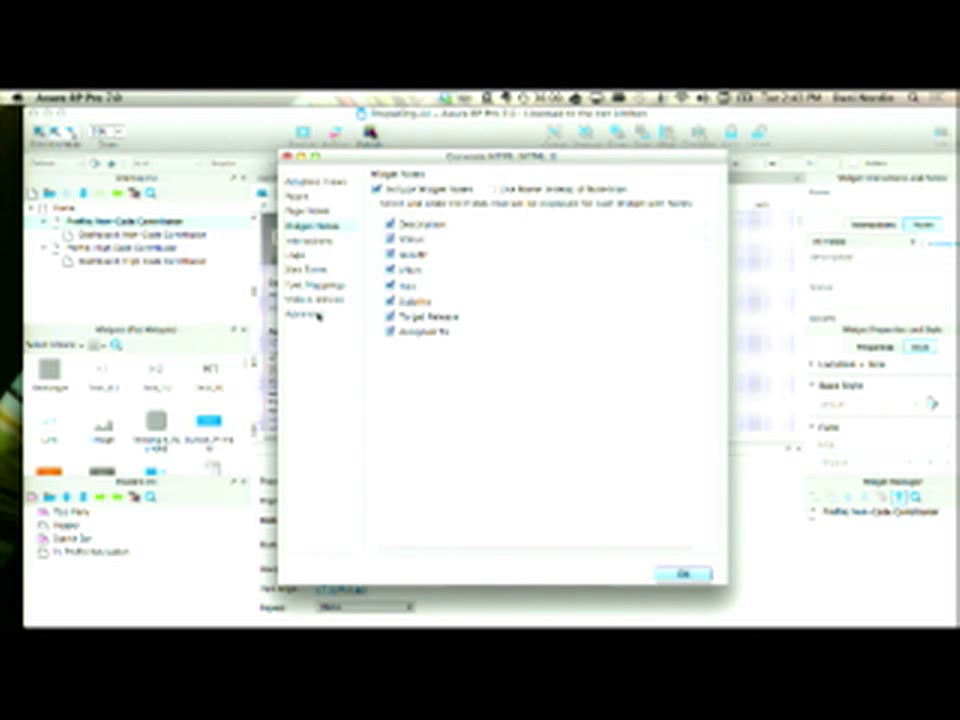
key(Up)
key(Up)
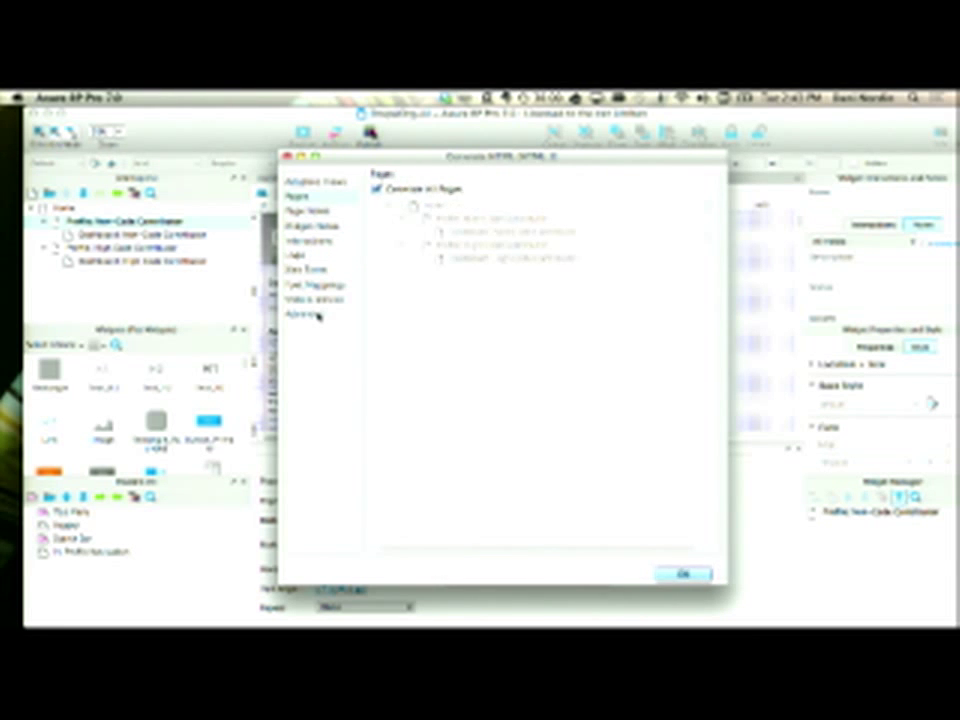
key(Up)
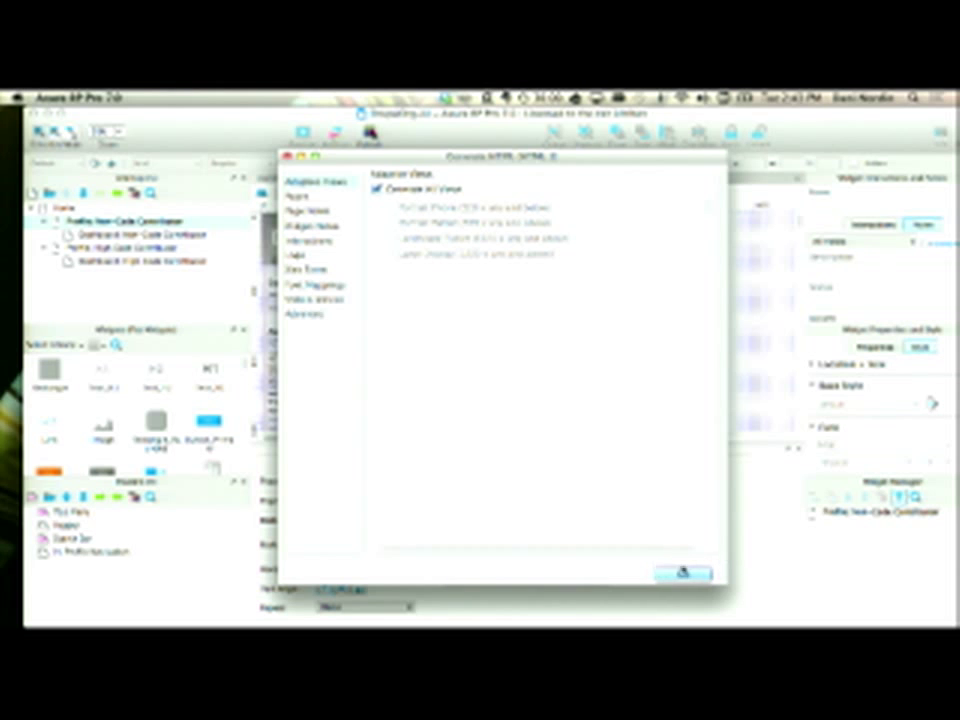
click(683, 572)
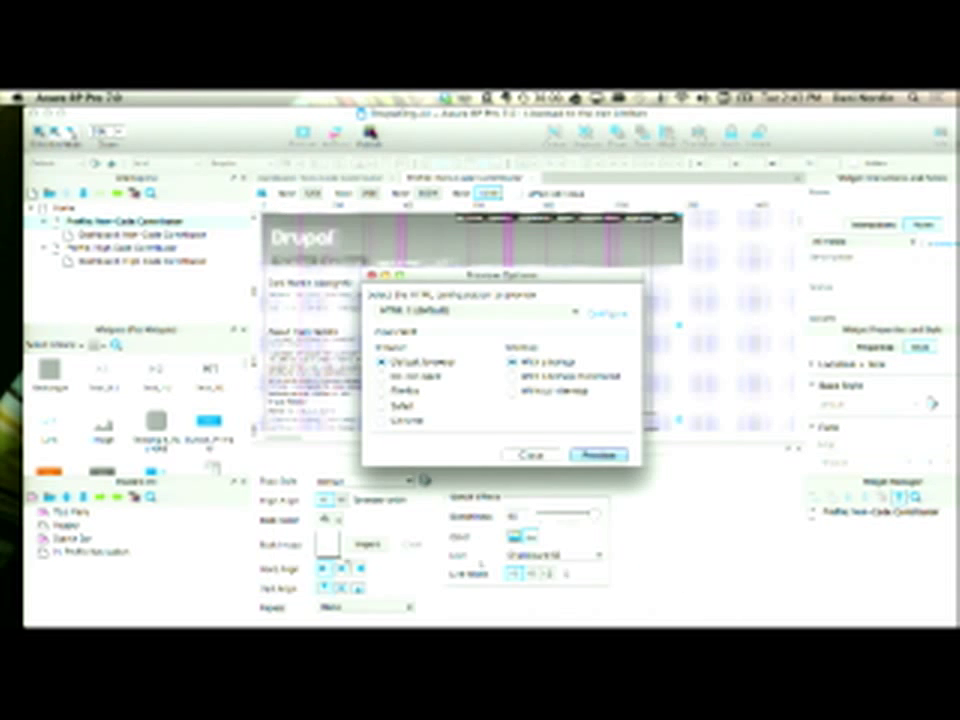
- Preview the Profile: Non-Code Contributor page in the default browser with the sitemap and look it over
key(ctrl+Up)
click(765, 322)
click(598, 455)
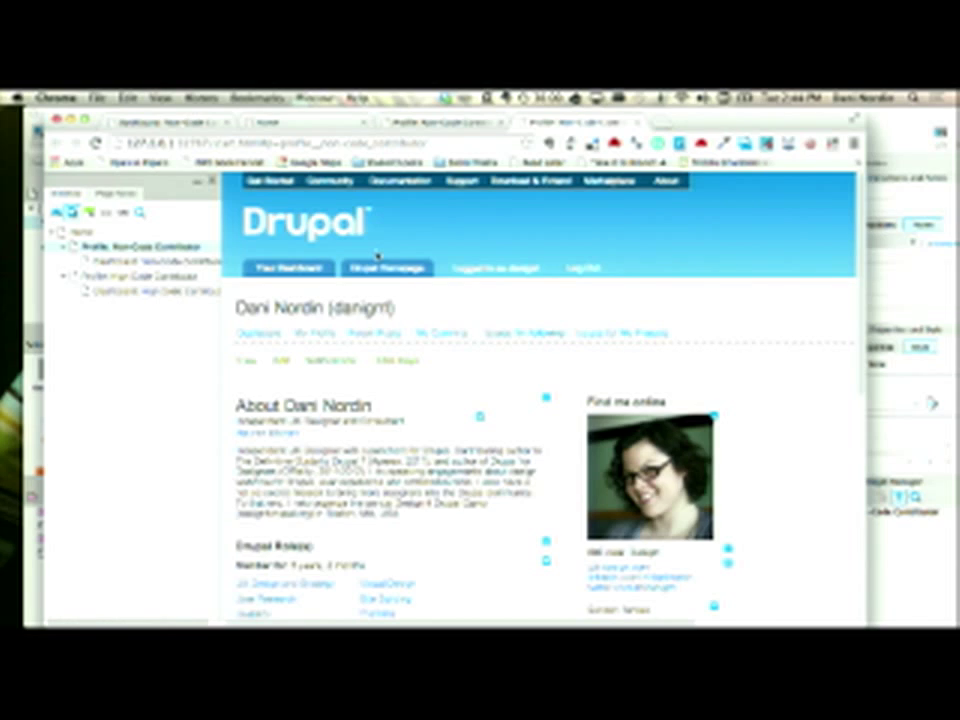
scroll(376, 255, down, 10)
scroll(376, 255, up, 10)
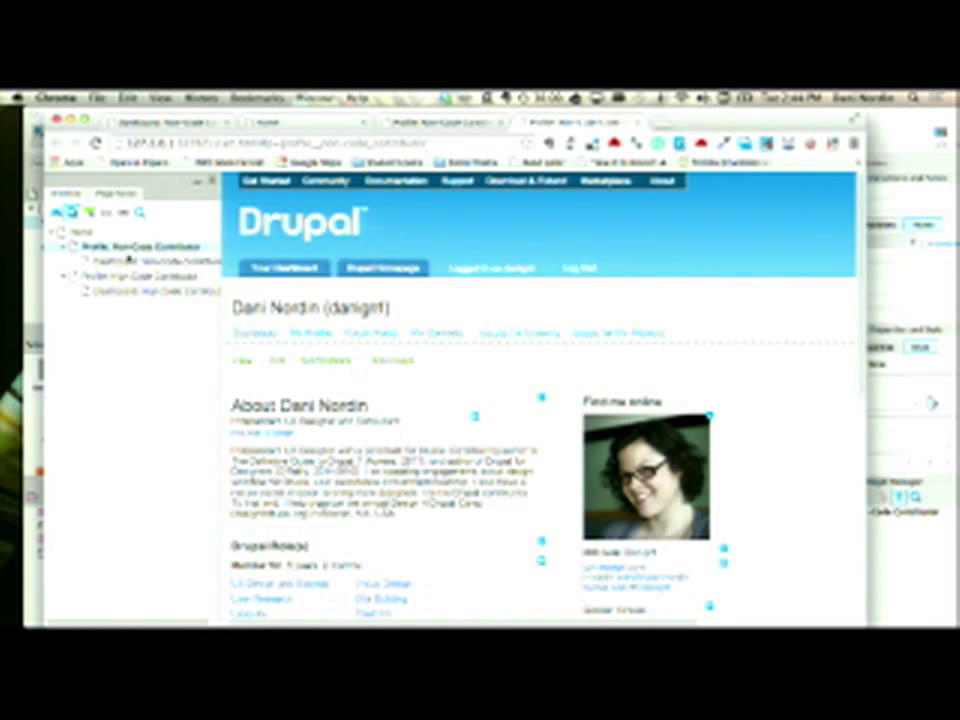
- Close the finished preview pages in Chrome, return to Axure and save the project
key(super+w)
key(super+w)
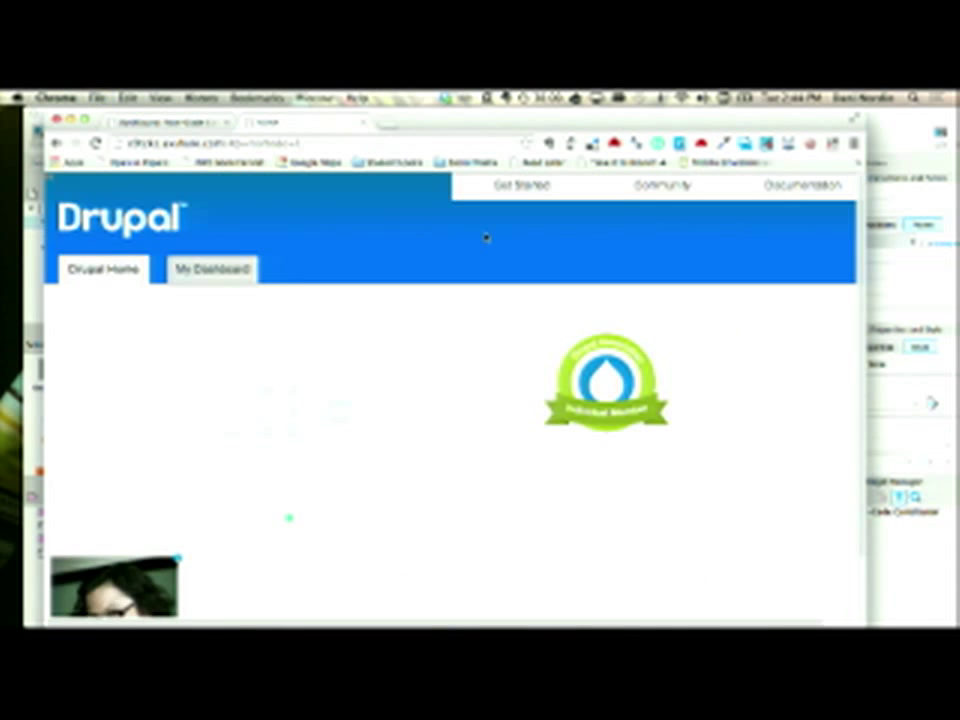
key(super+w)
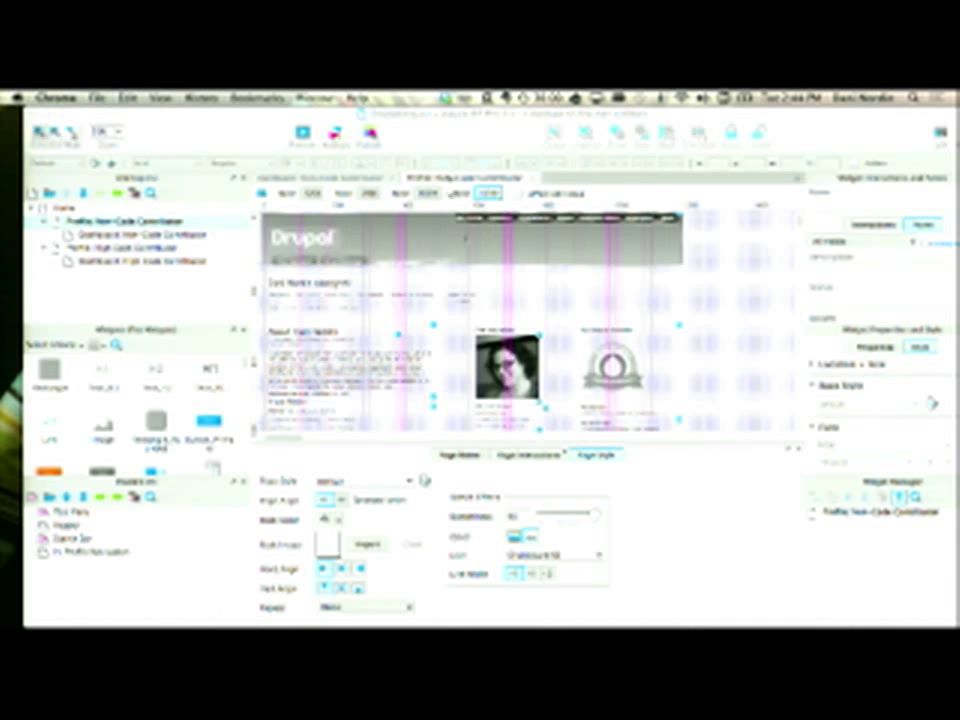
click(724, 310)
key(super+s)
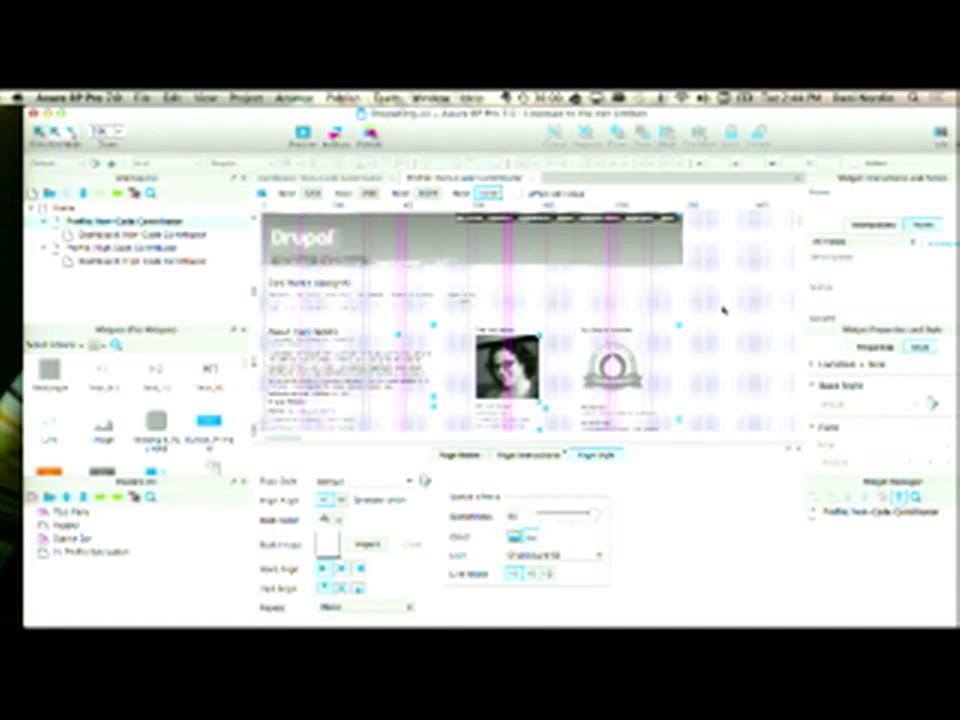
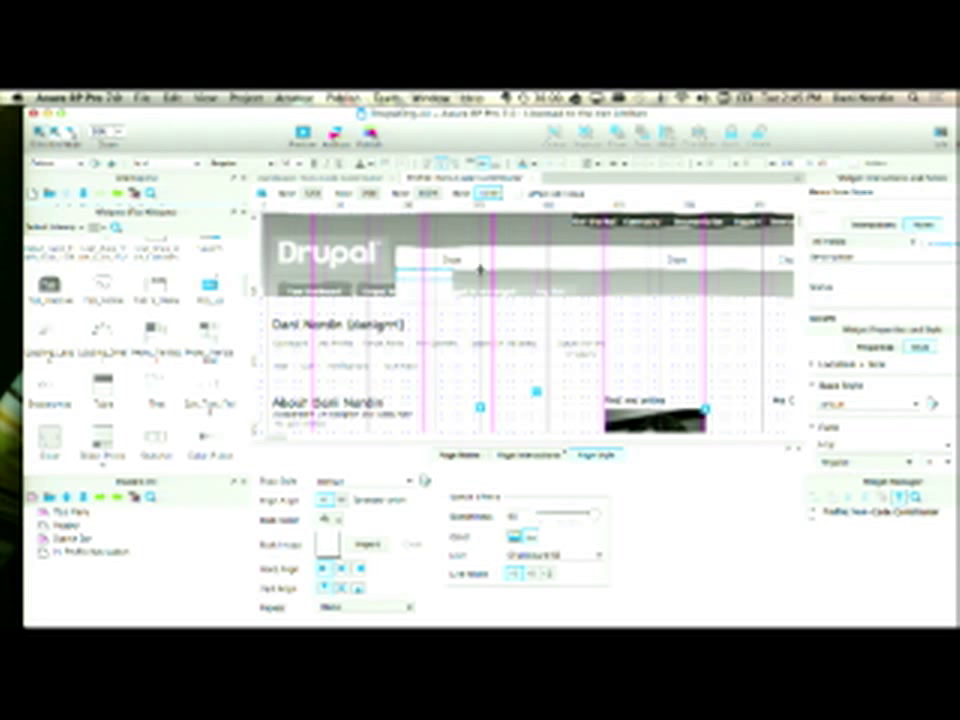
- Select the horizontal menu widget in the Drupal header and remove it
click(499, 269)
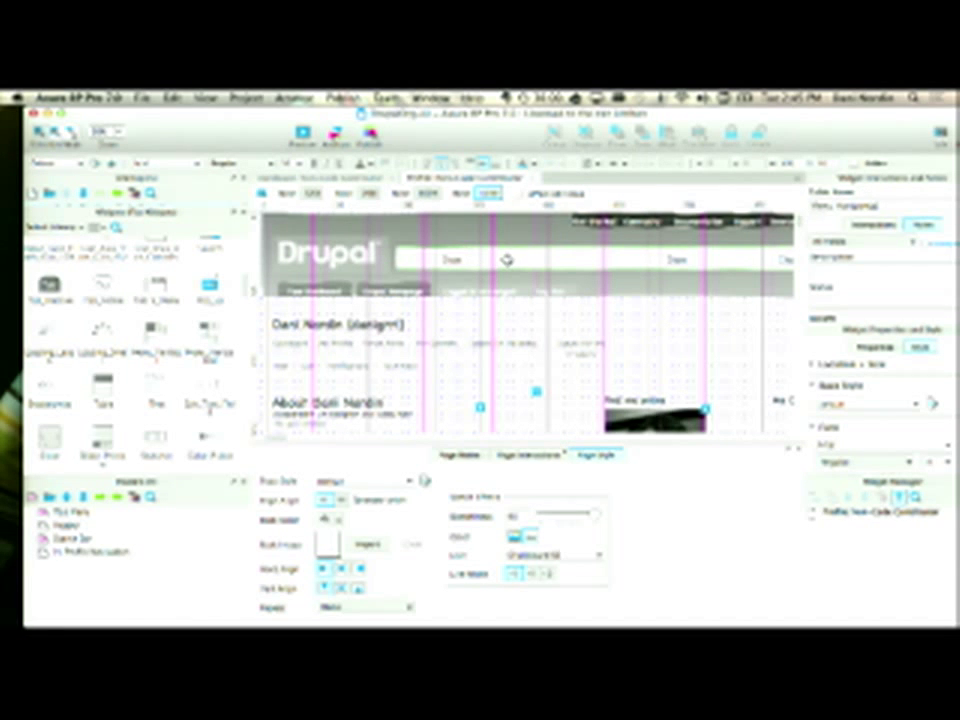
click(506, 254)
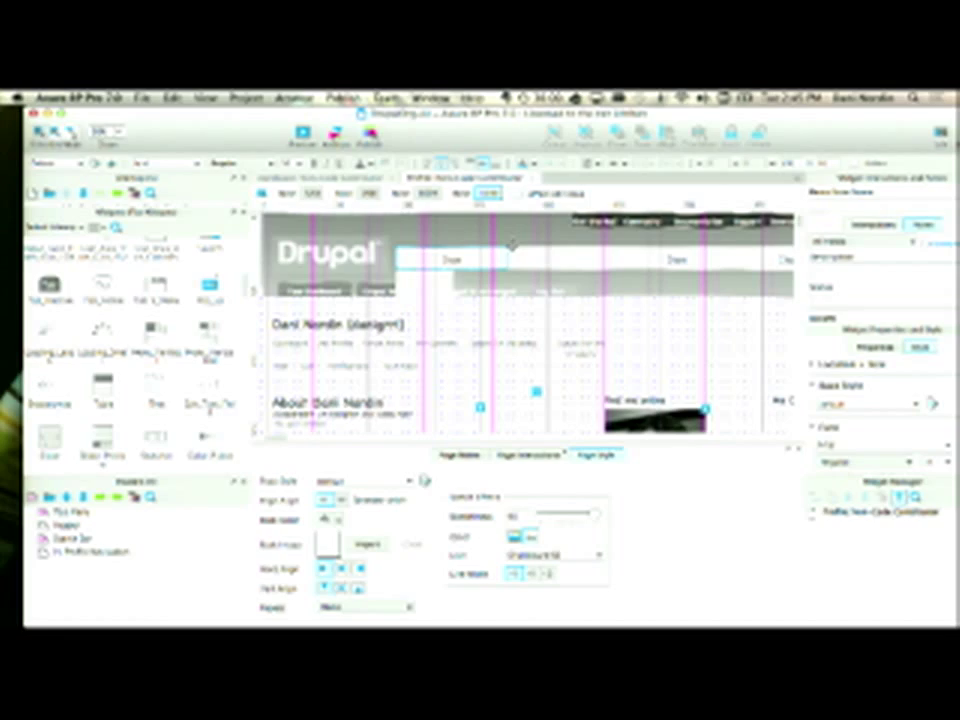
click(512, 246)
click(512, 246)
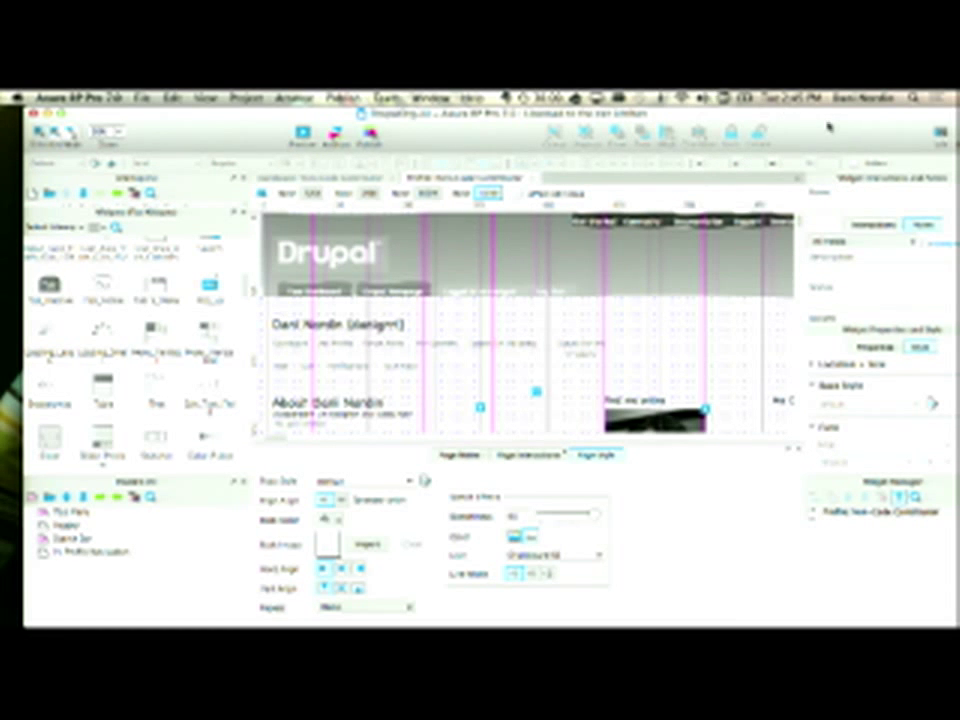
- Shift the Axure window, enlarge the sitemap pane and open the Dashboard: Non-Code Contributor page
drag(828, 128, 812, 135)
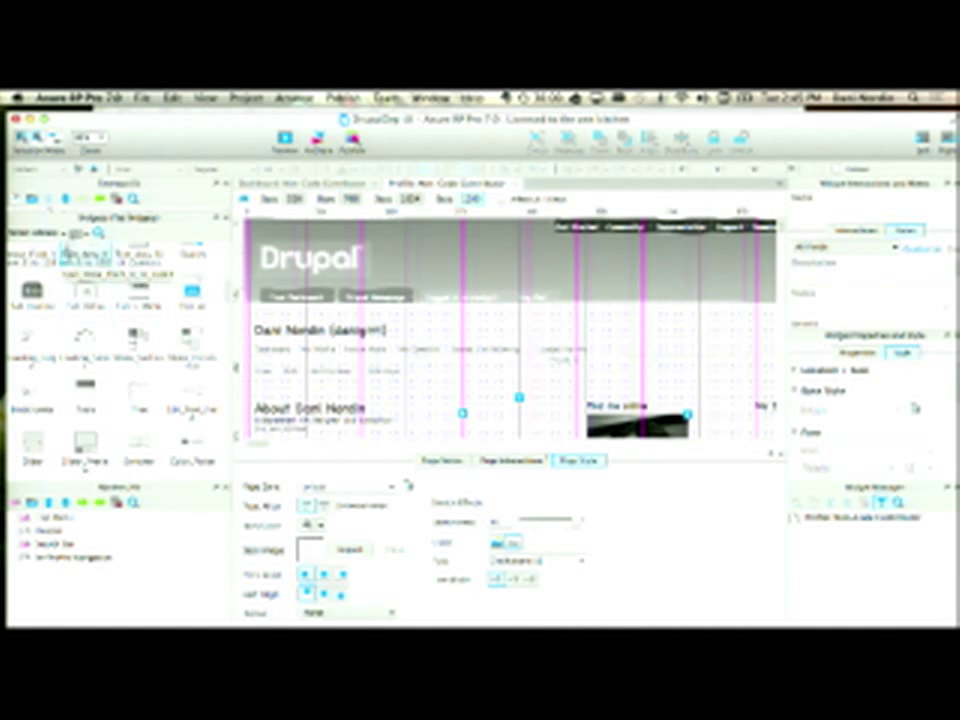
drag(145, 211, 145, 426)
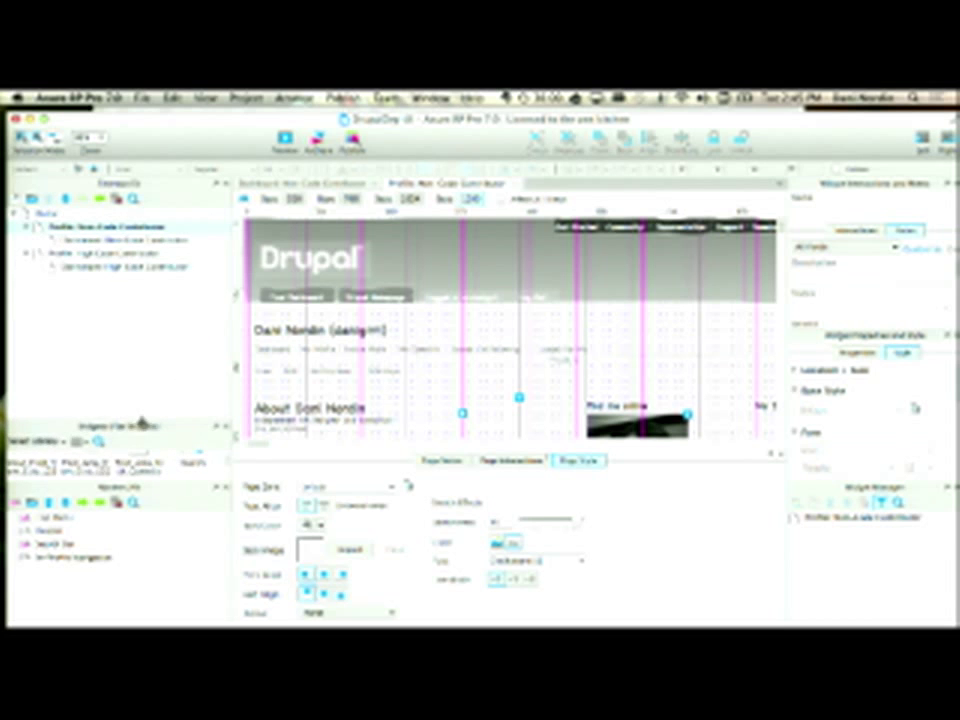
mouse_move(126, 242)
double_click(133, 242)
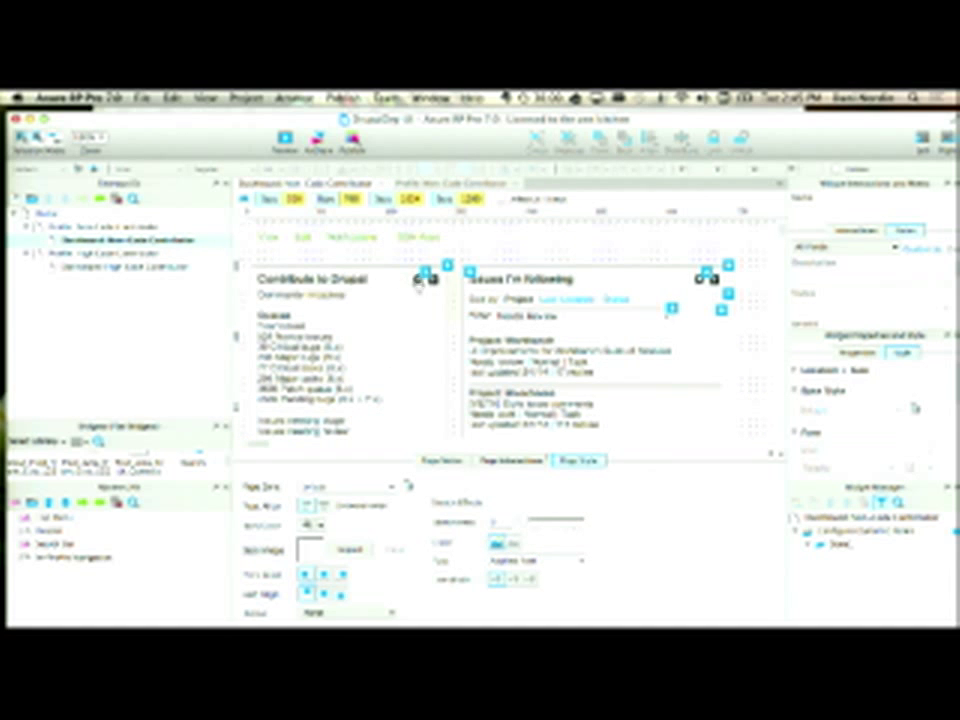
- Change the OnClick action of the Contribute to Drupal block's settings image to toggle the Configure dynamic panel's visibility
click(452, 302)
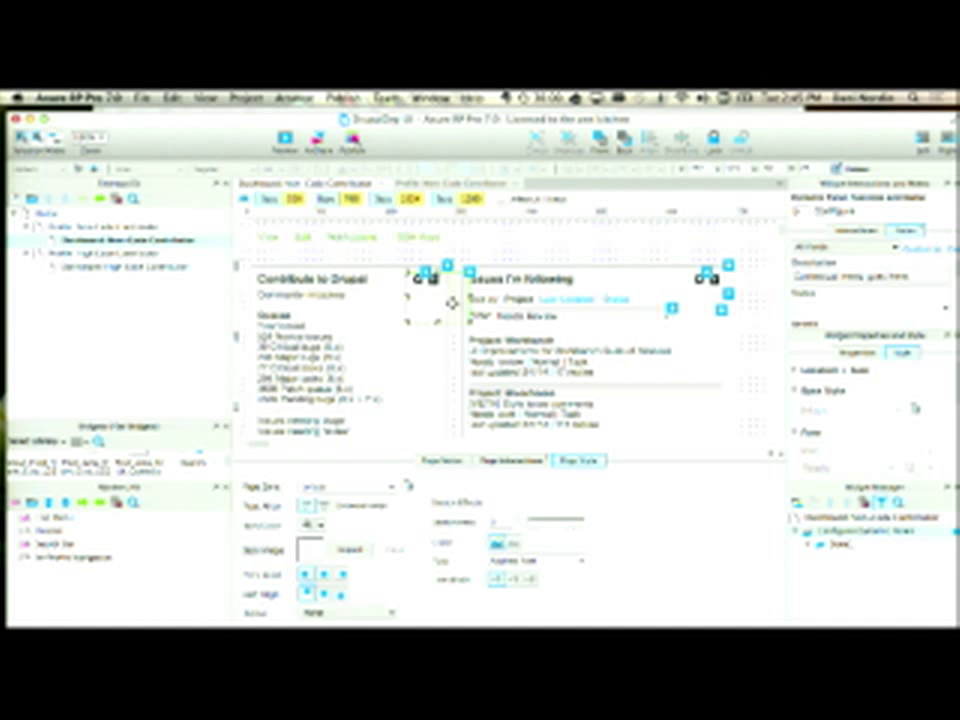
shift+click(418, 283)
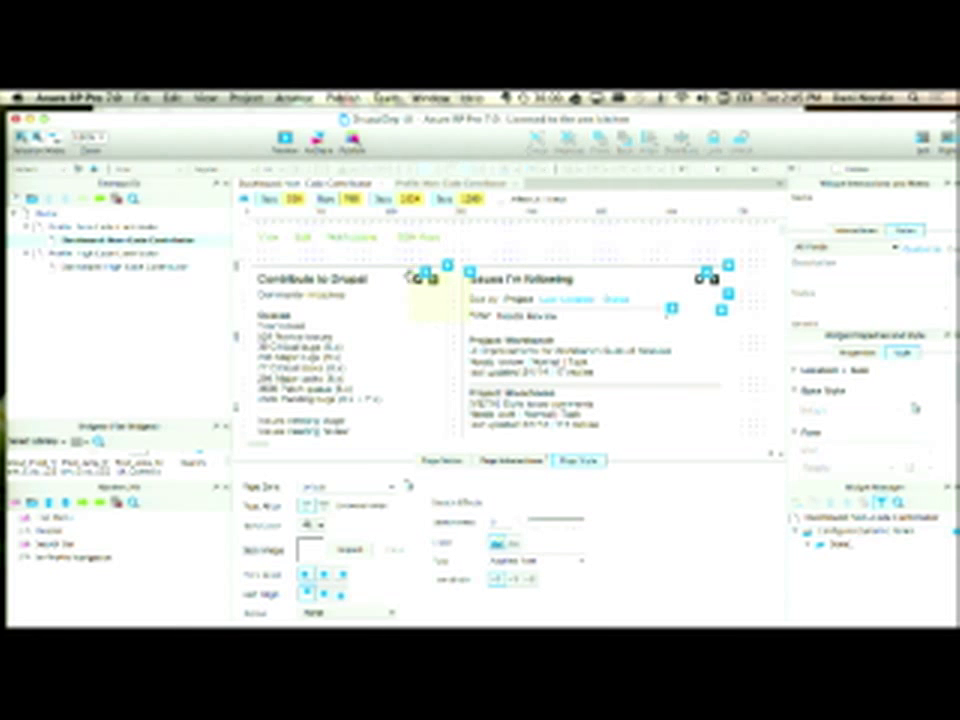
click(422, 277)
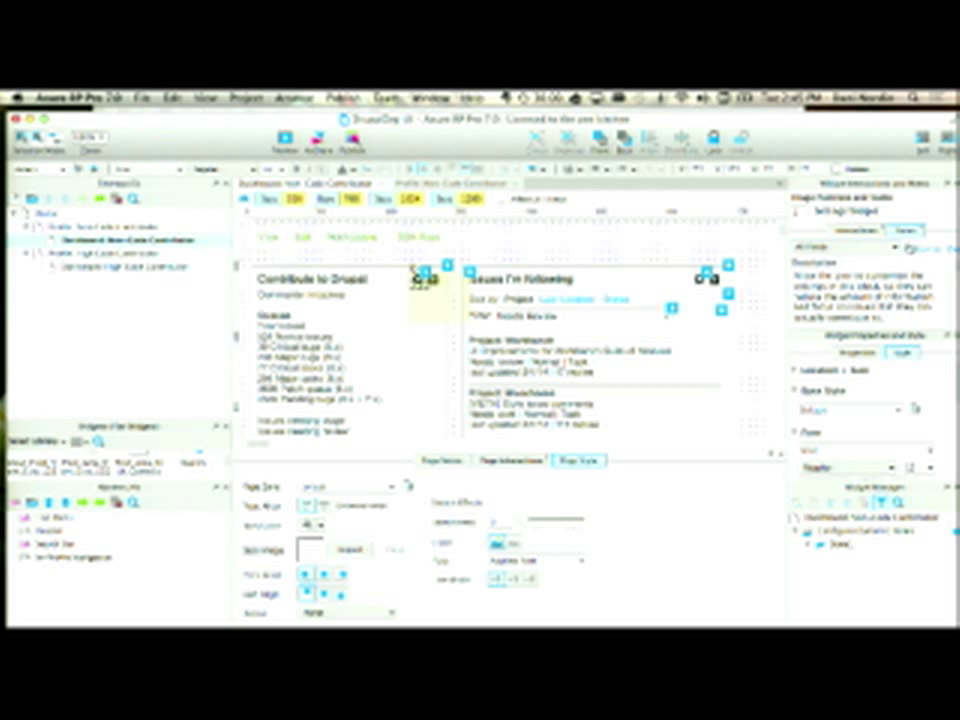
click(876, 231)
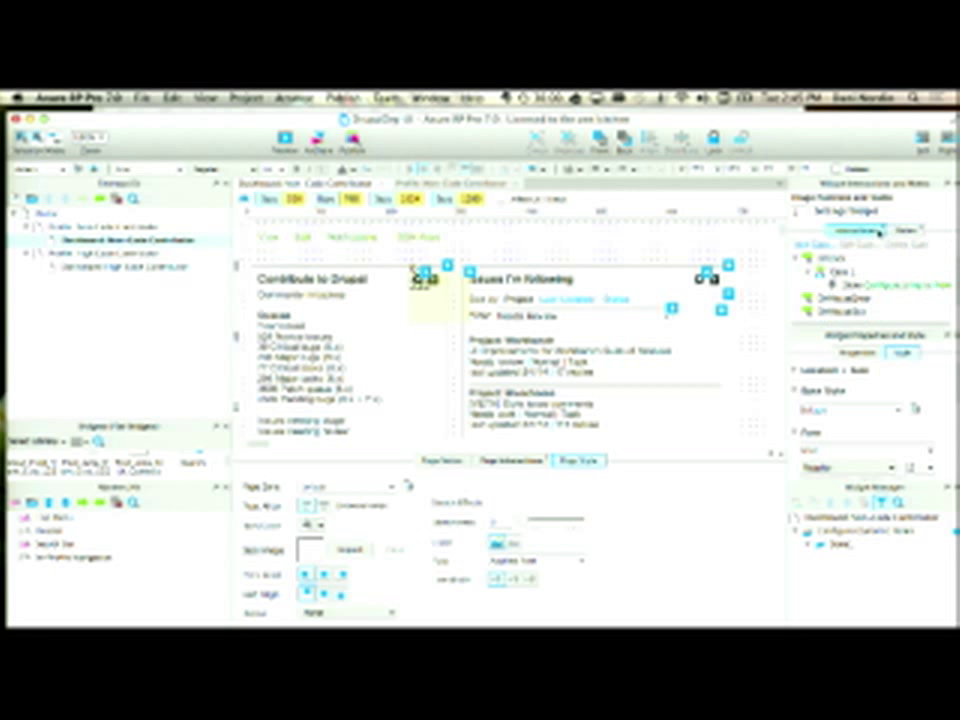
double_click(848, 285)
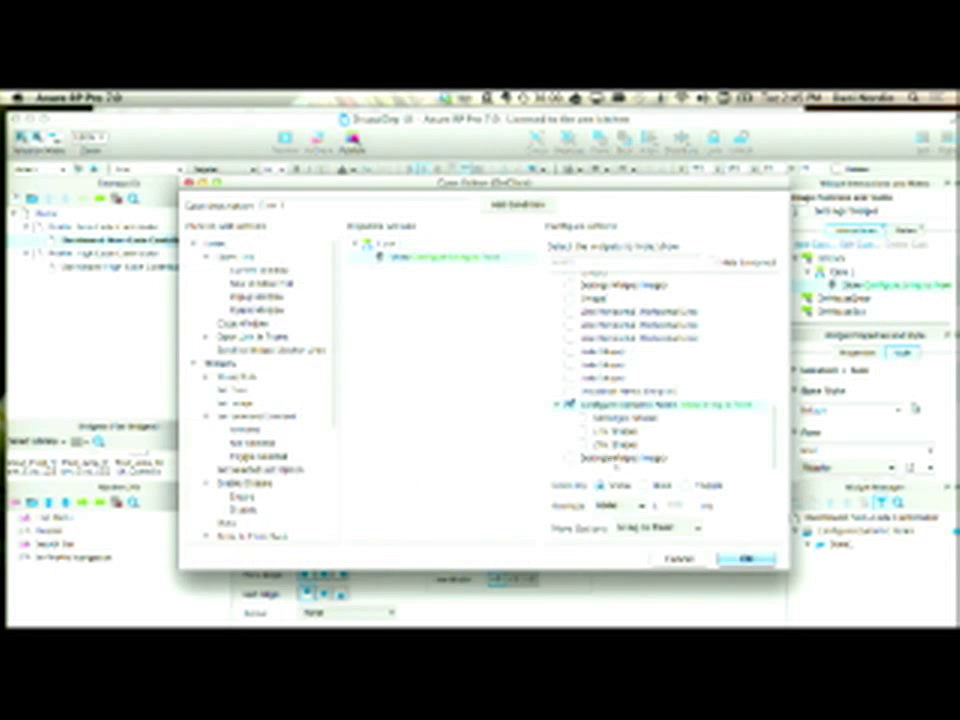
click(684, 486)
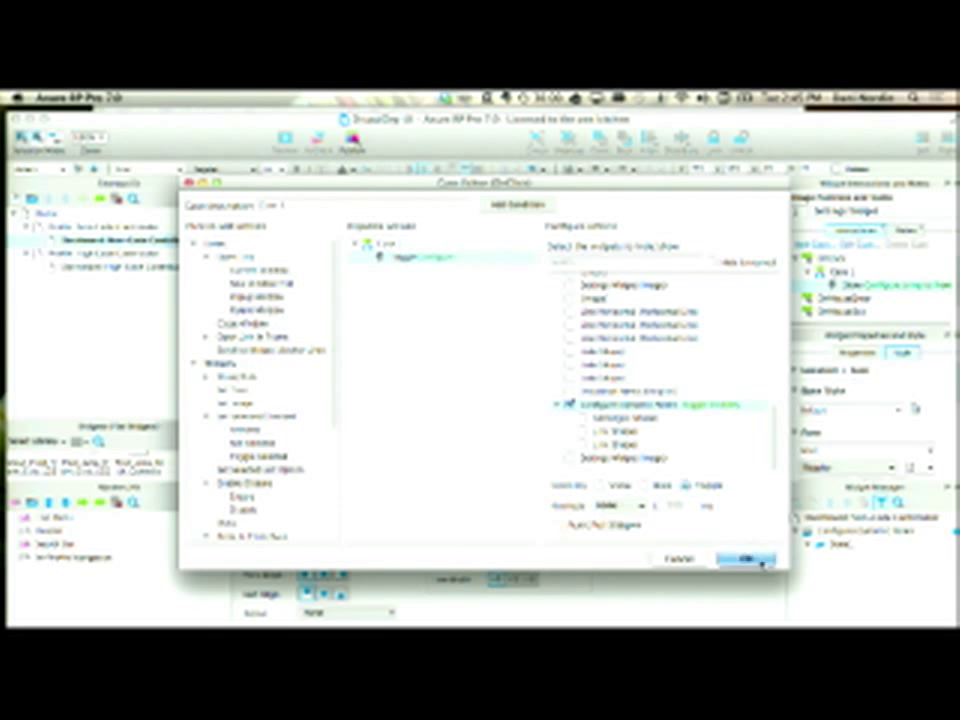
click(755, 559)
click(598, 248)
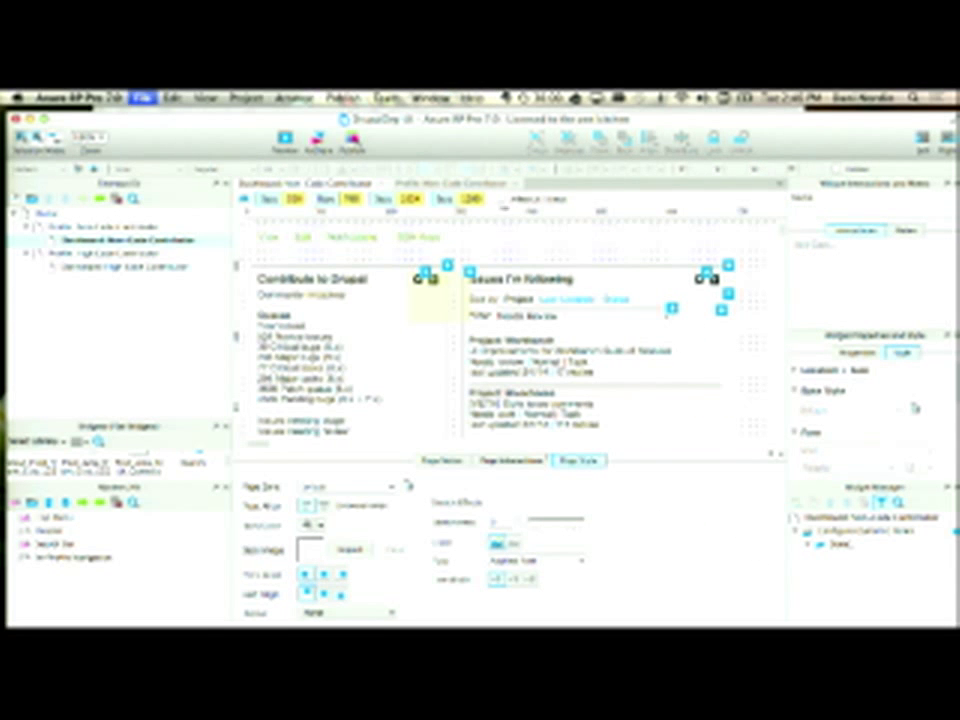
- Preview the dashboard in the browser, test the Contribute to Drupal settings toggle repeatedly, and return to Axure
click(286, 142)
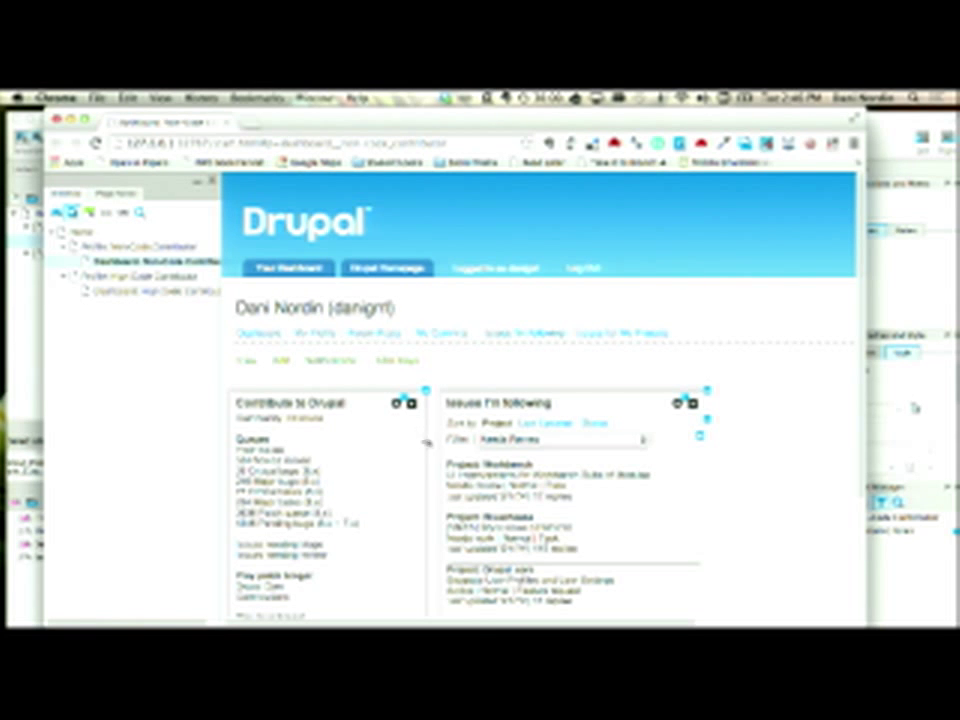
click(397, 403)
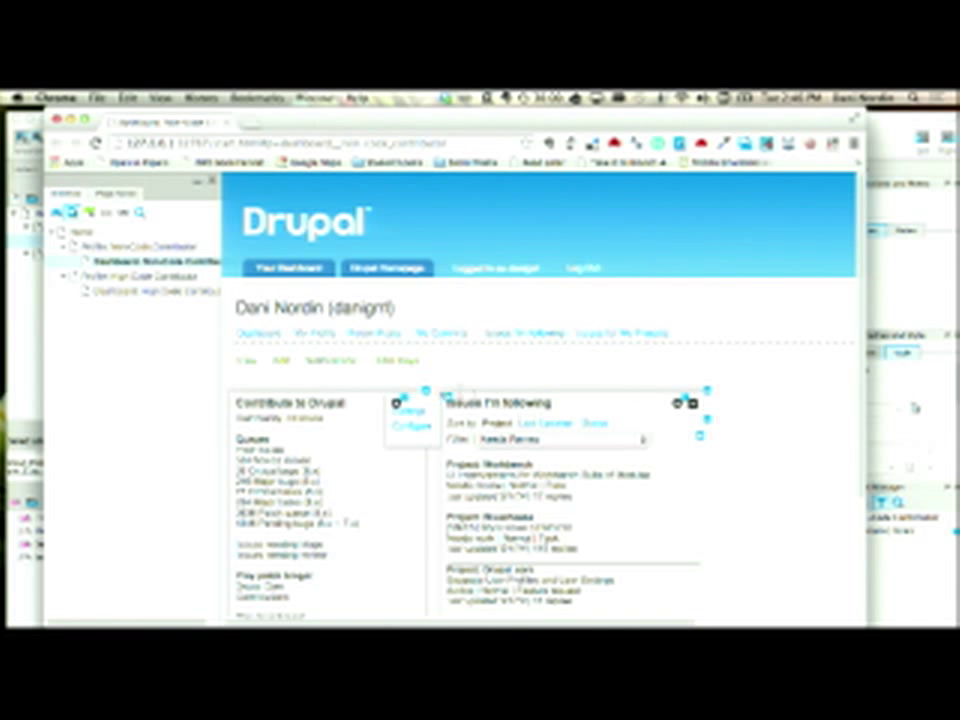
click(397, 403)
click(397, 403)
click(397, 404)
key(ctrl+Up)
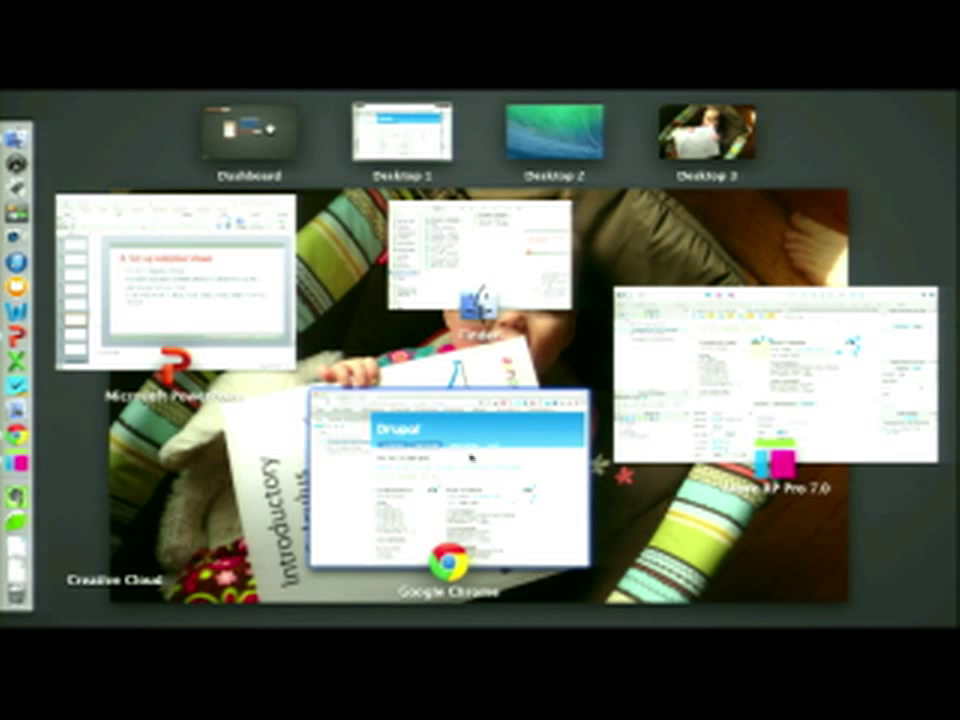
click(795, 375)
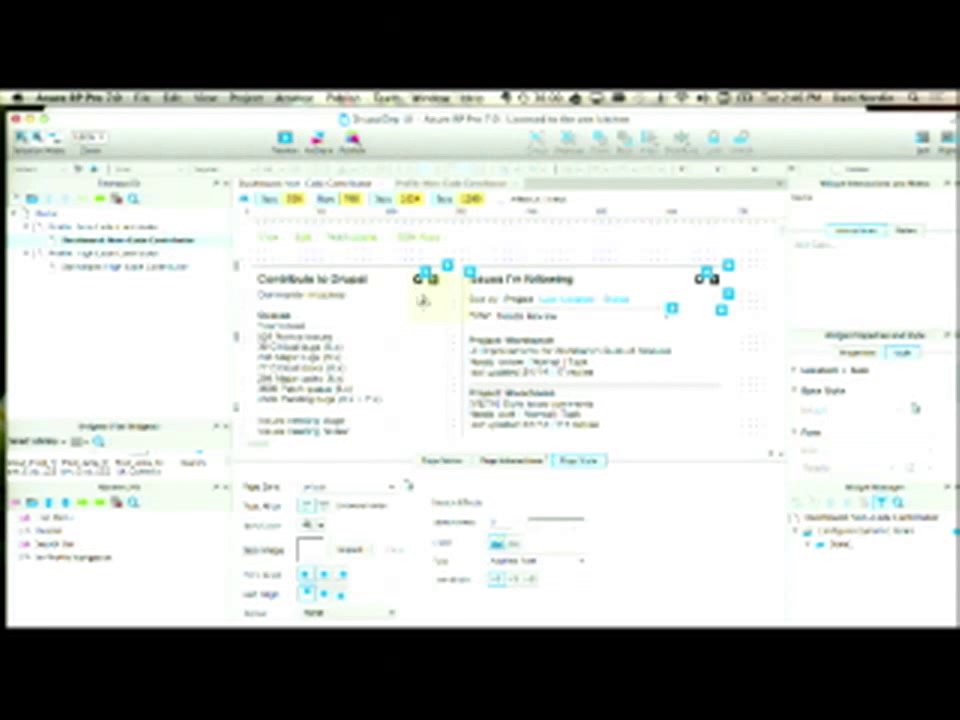
- Open the Configure dynamic panel's state for editing
click(424, 300)
double_click(424, 300)
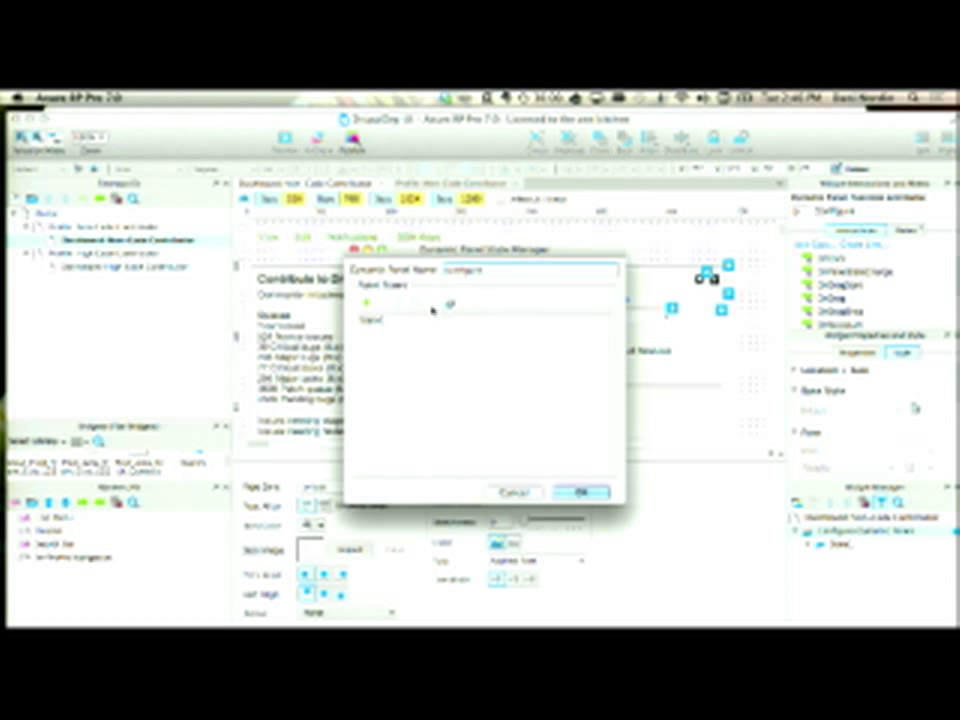
double_click(388, 319)
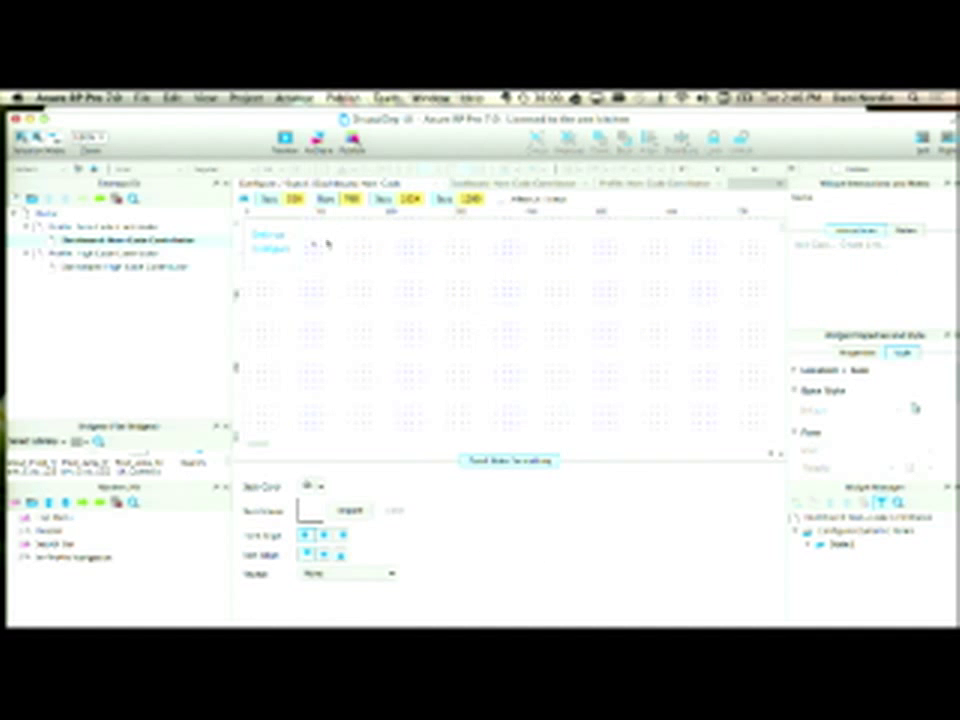
- Nudge the Settings and Configure texts down slightly inside the panel state, save the project and close the state
click(266, 236)
shift+click(267, 250)
key(shift+Down)
key(shift+Up)
click(453, 325)
key(super+s)
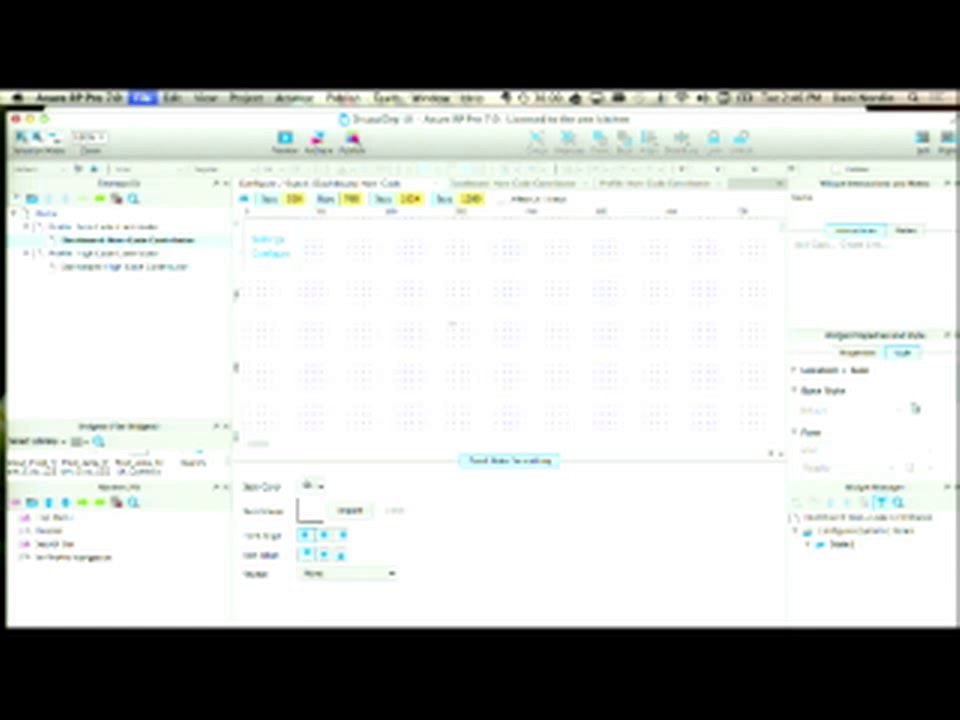
key(super+w)
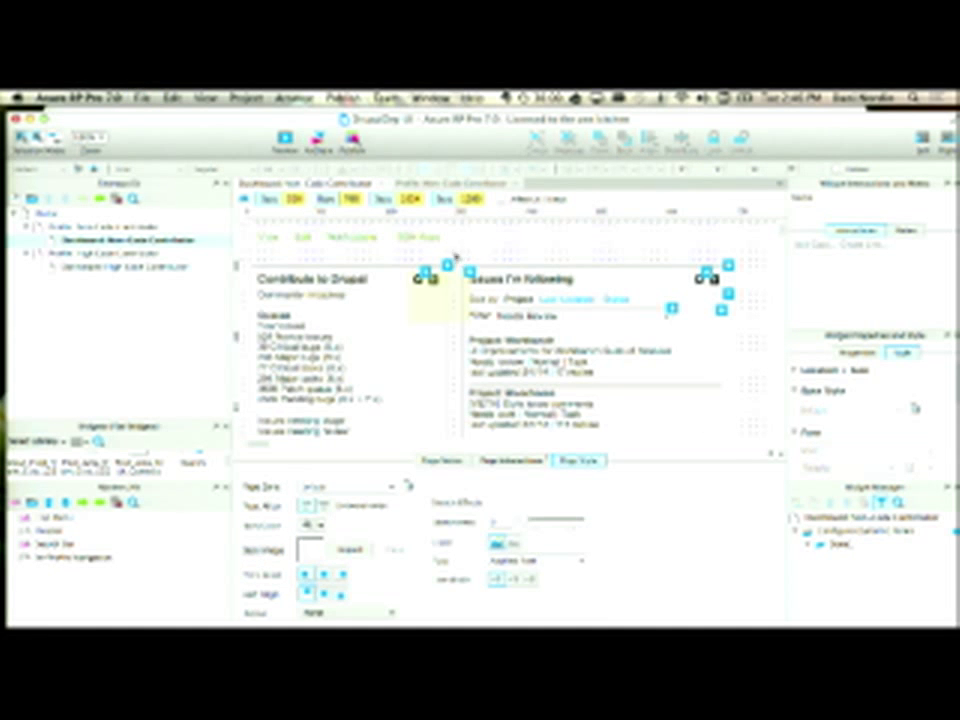
- Examine the Configure panel and settings image, then review the dashboard's Contribute to Drupal block from header to end
click(438, 302)
shift+click(417, 279)
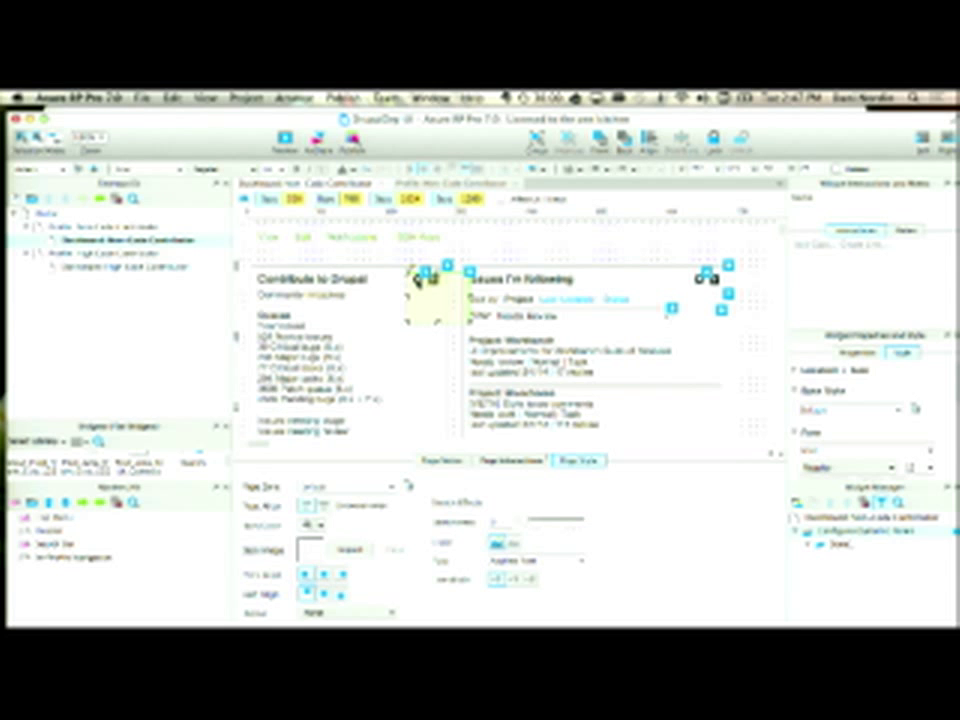
scroll(300, 265, down, 2)
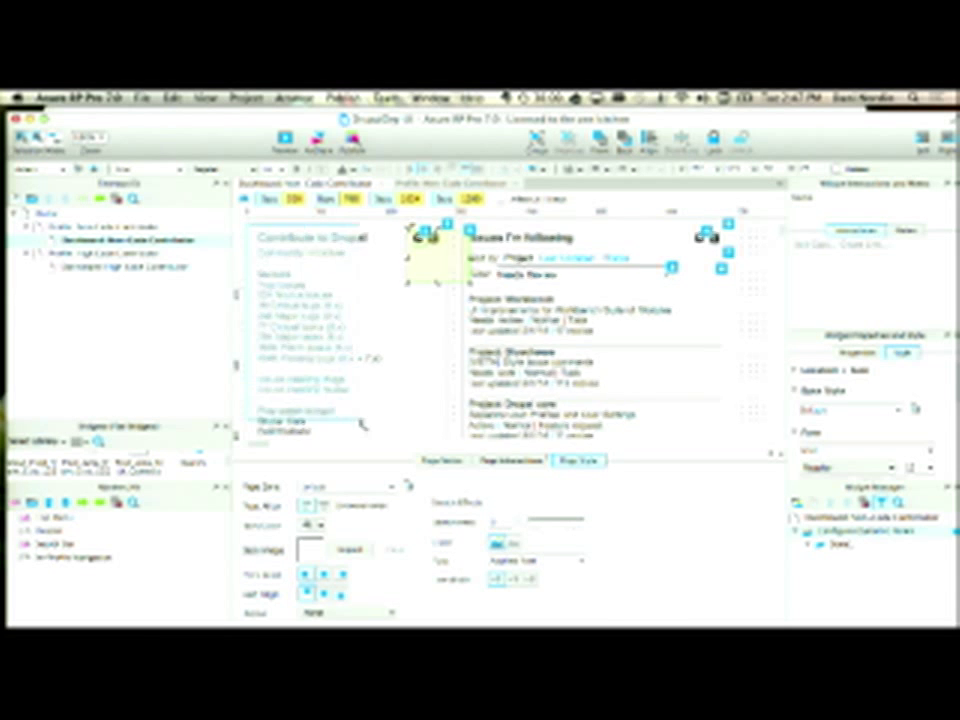
scroll(360, 420, down, 10)
scroll(563, 441, up, 10)
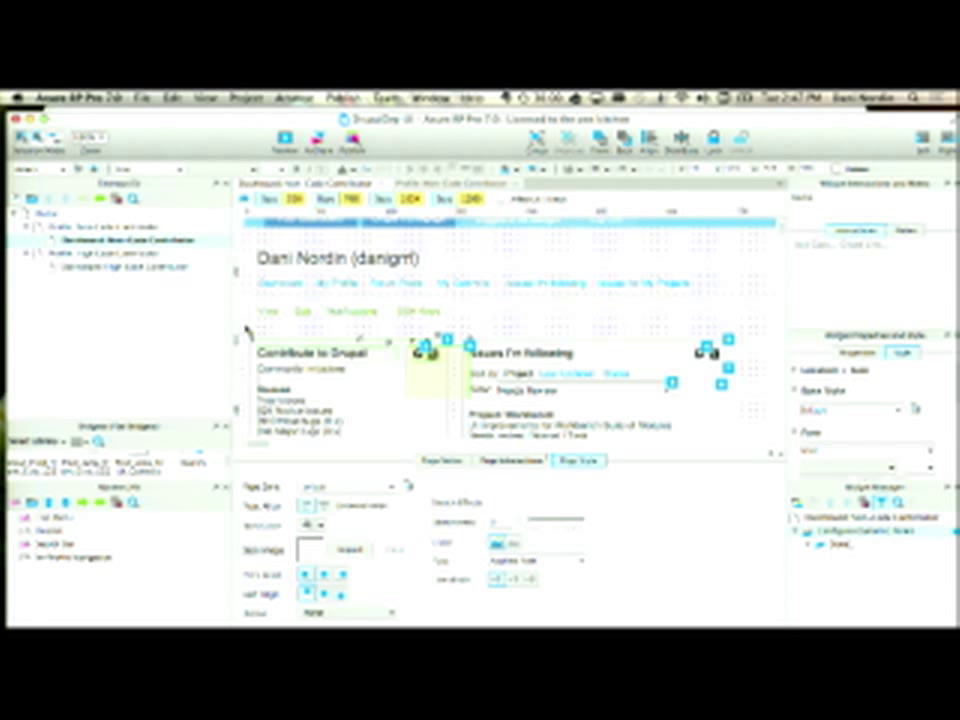
scroll(360, 380, down, 10)
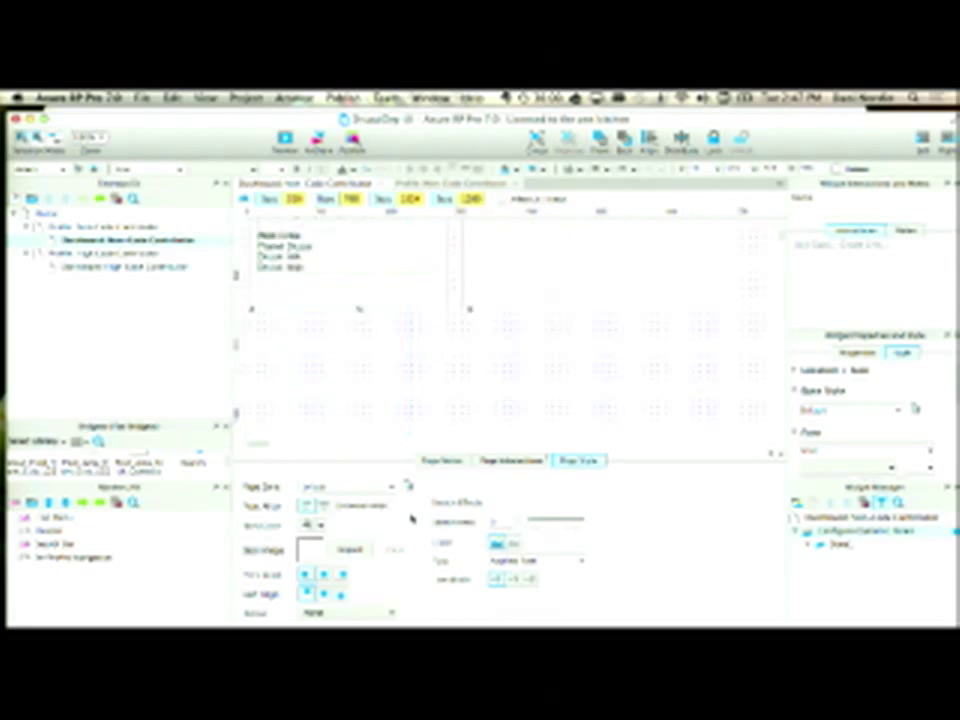
scroll(396, 440, up, 10)
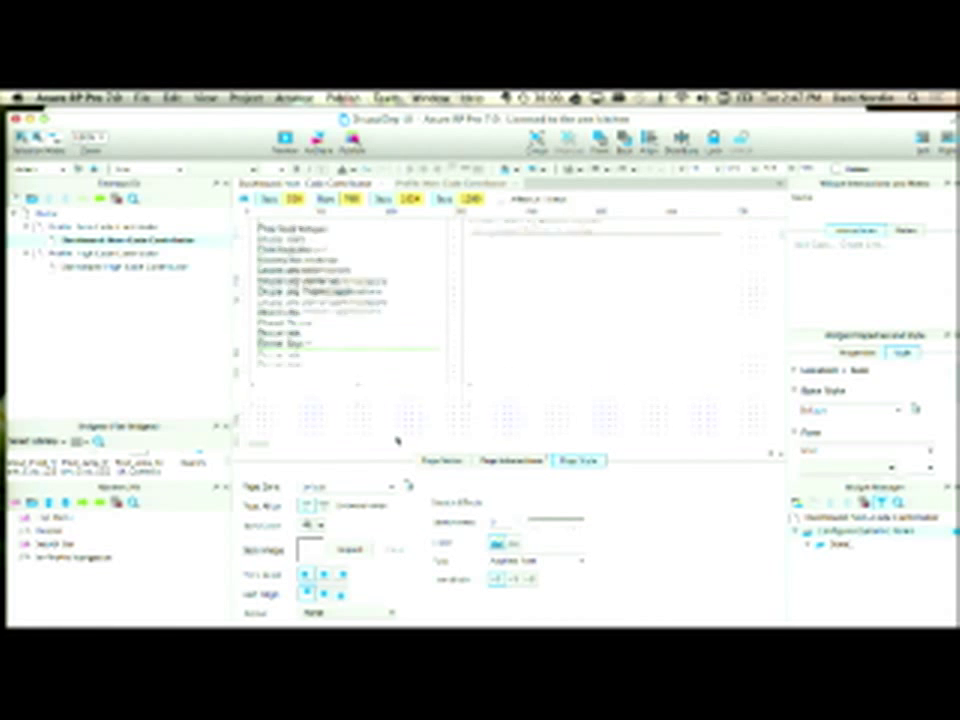
scroll(396, 437, up, 3)
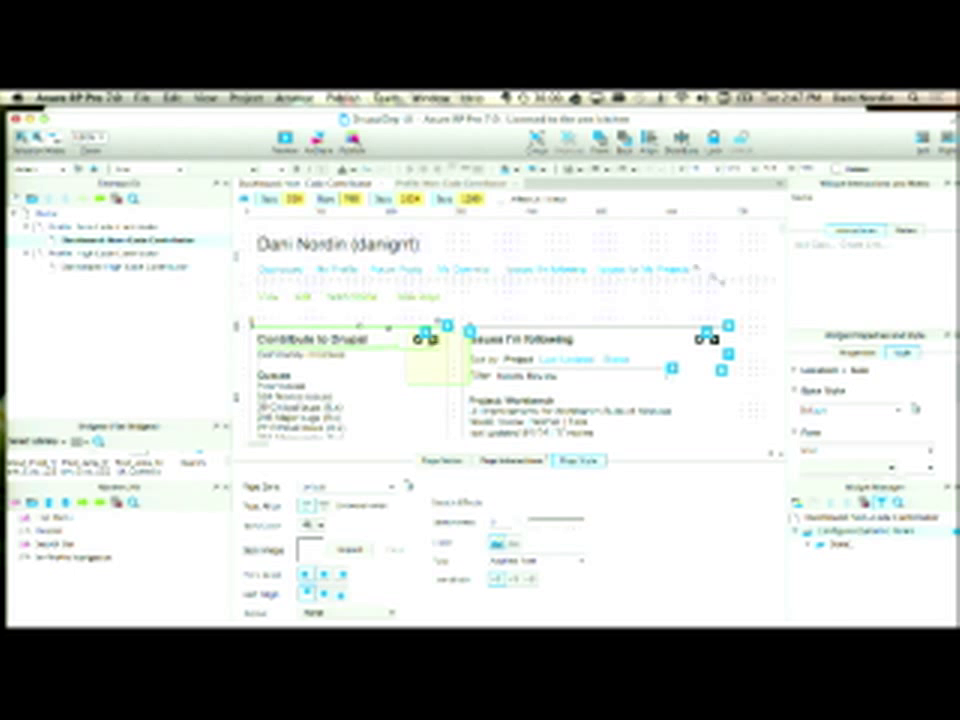
- Show the notes attached to the Contribute to Drupal block and enlarge the notes area to read its fields
click(430, 340)
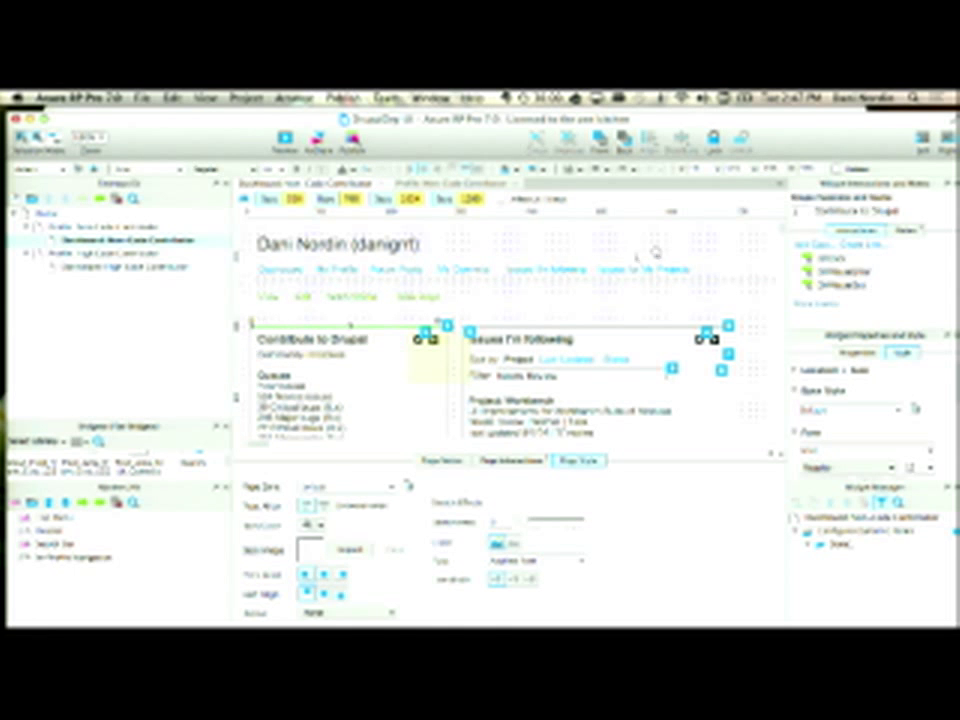
click(903, 230)
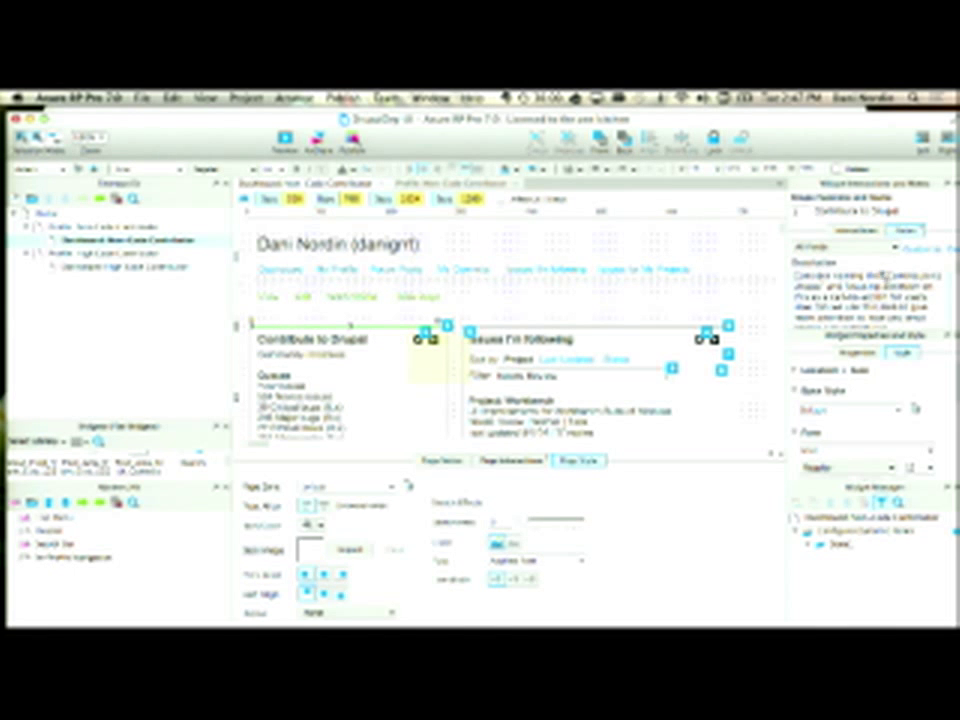
drag(909, 335, 898, 483)
click(906, 335)
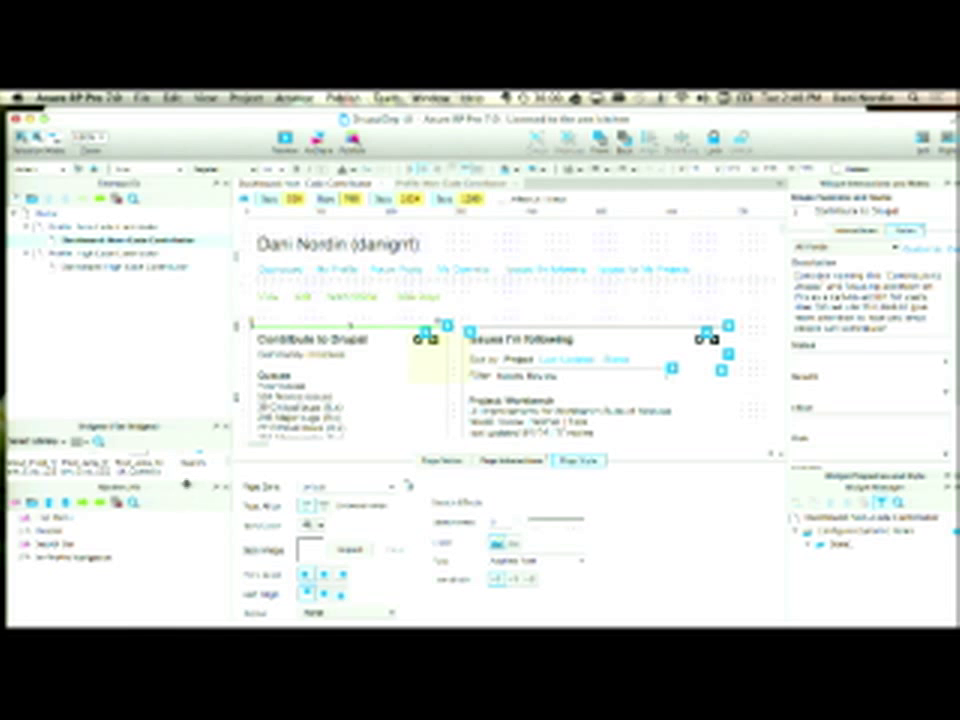
- Load the Callouts widget library in an enlarged widgets area and place a round callout beside the Contribute to Drupal list
drag(186, 485, 199, 568)
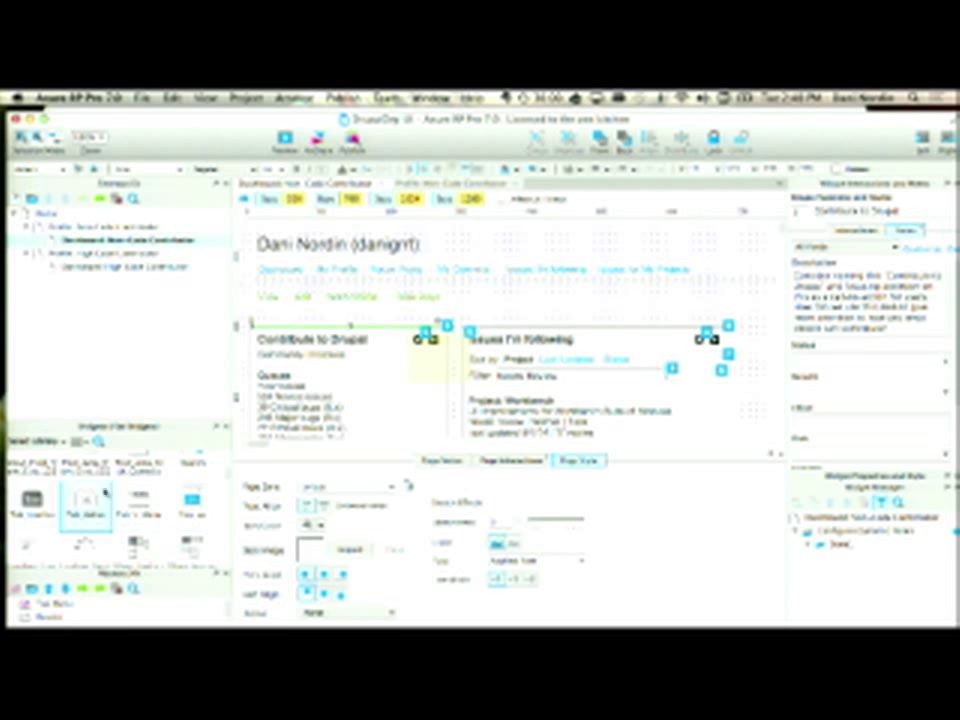
click(32, 441)
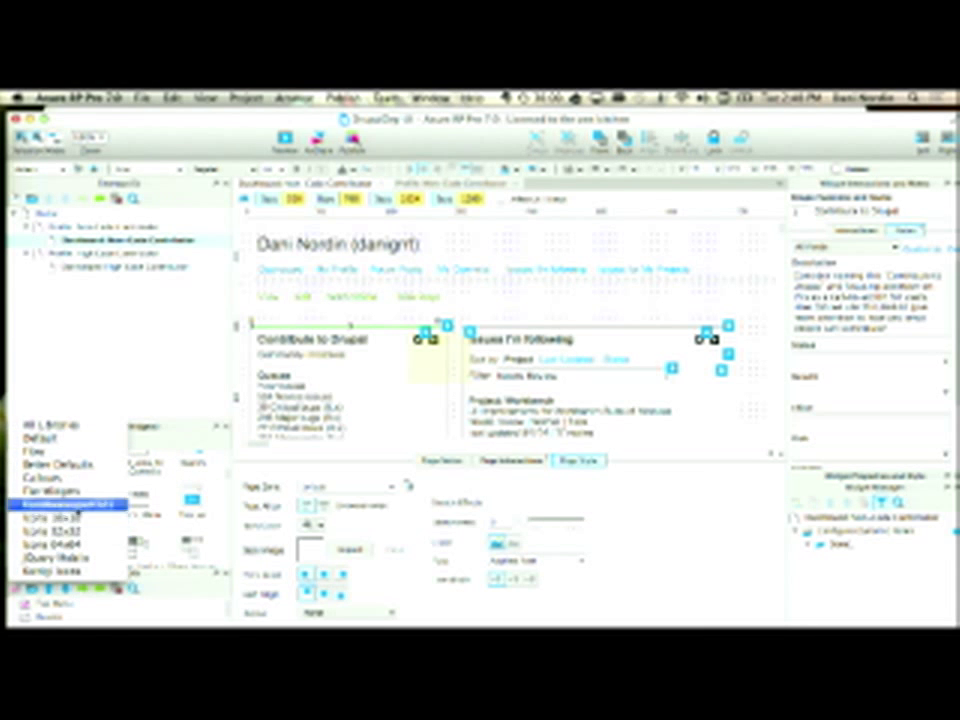
click(45, 478)
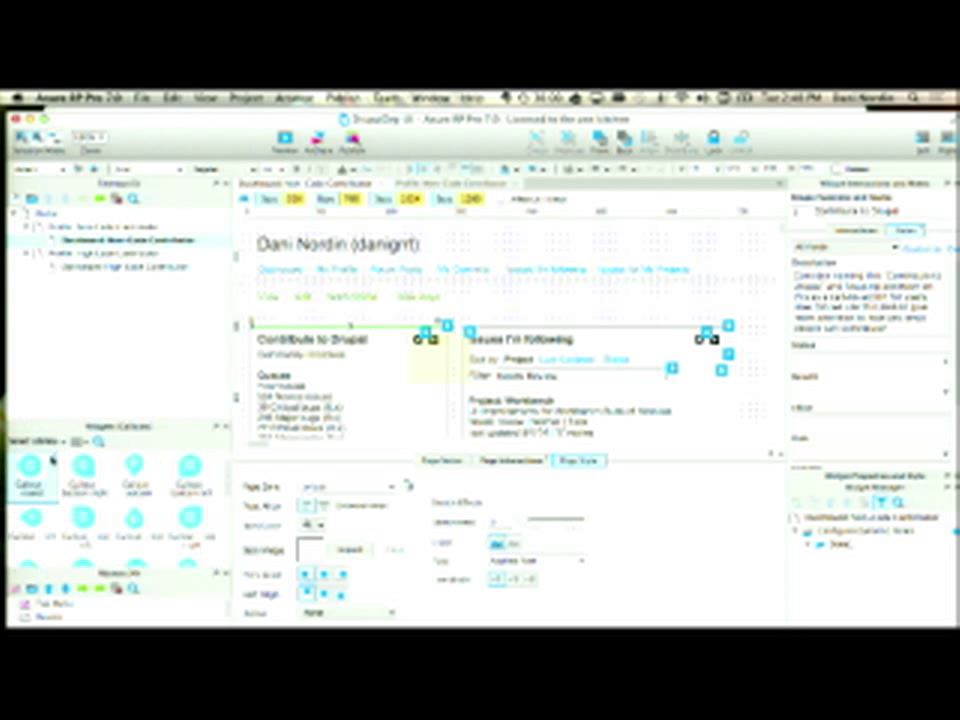
drag(43, 468, 428, 391)
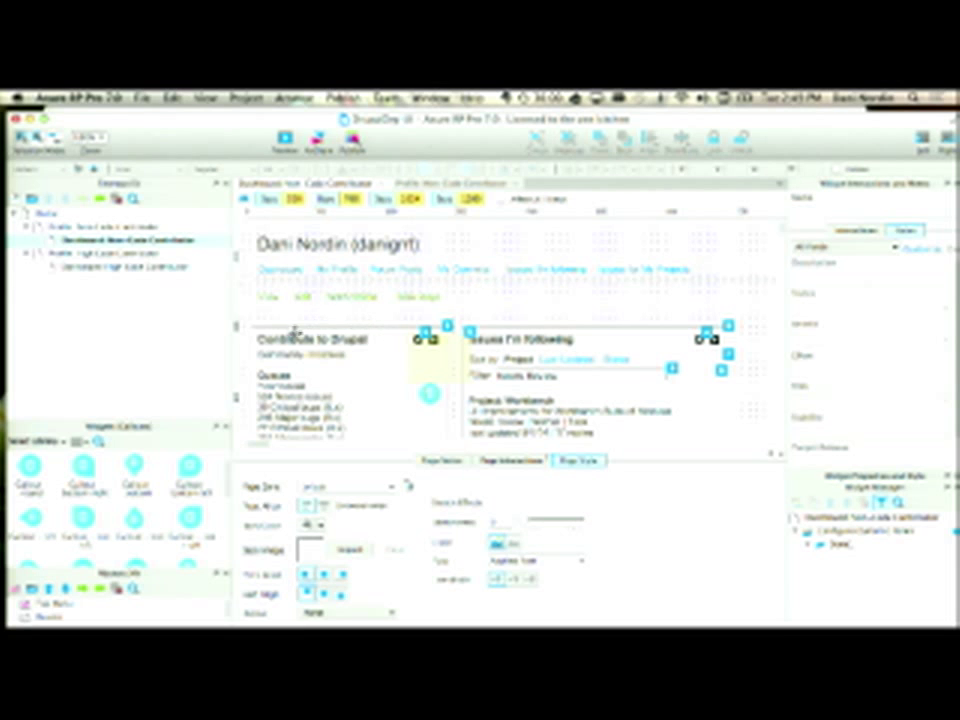
- Try an OnClick case on the Contribute to Drupal heading that opens a link in the current window
click(396, 338)
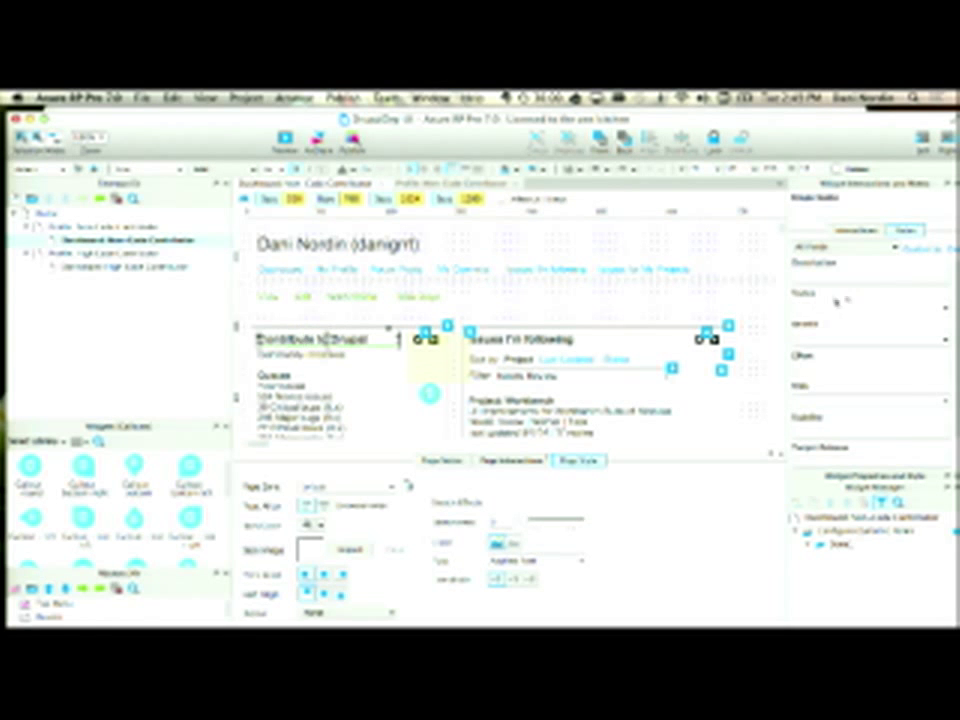
click(855, 230)
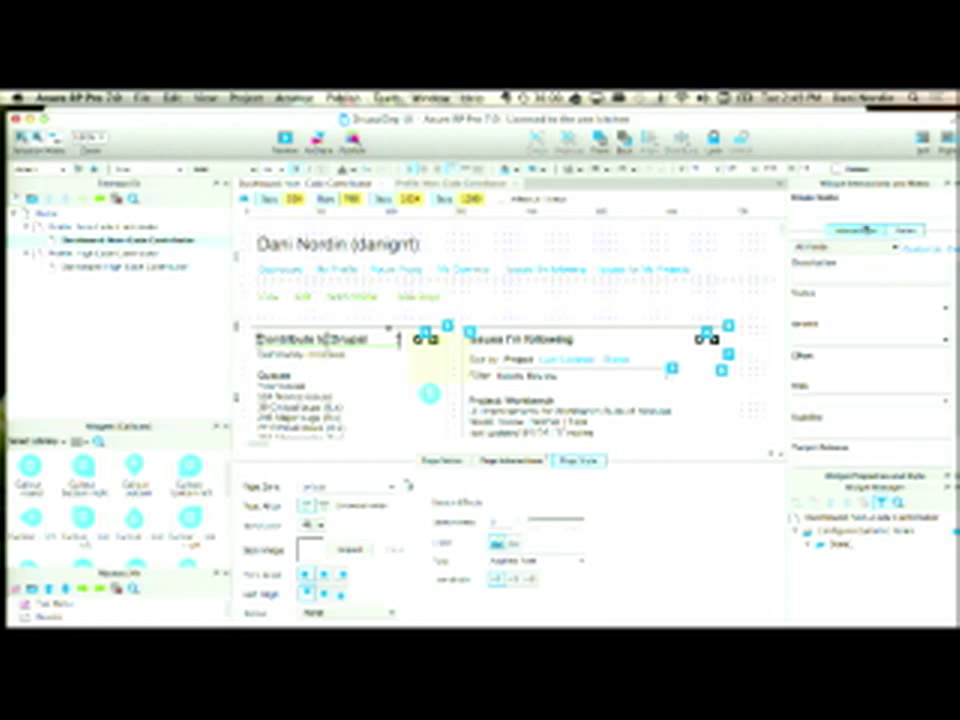
double_click(838, 260)
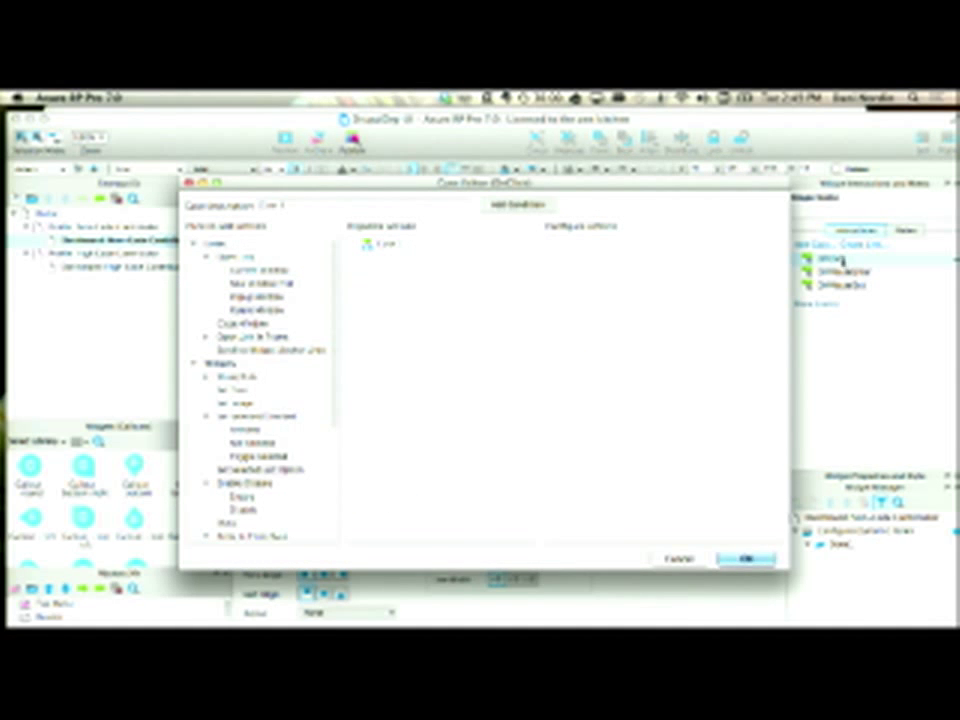
click(263, 272)
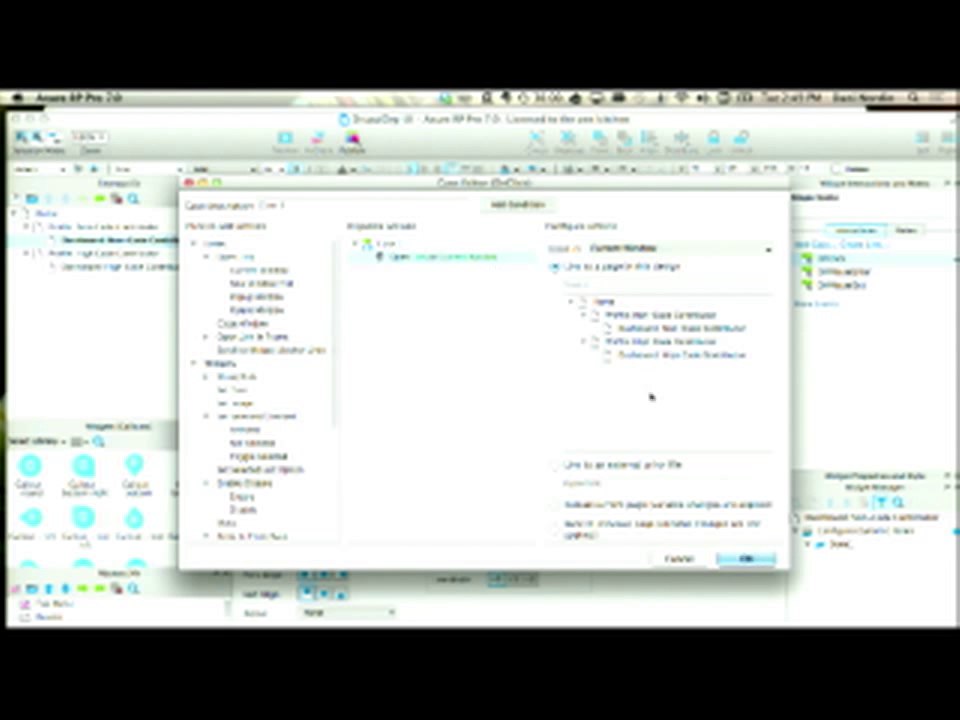
click(680, 558)
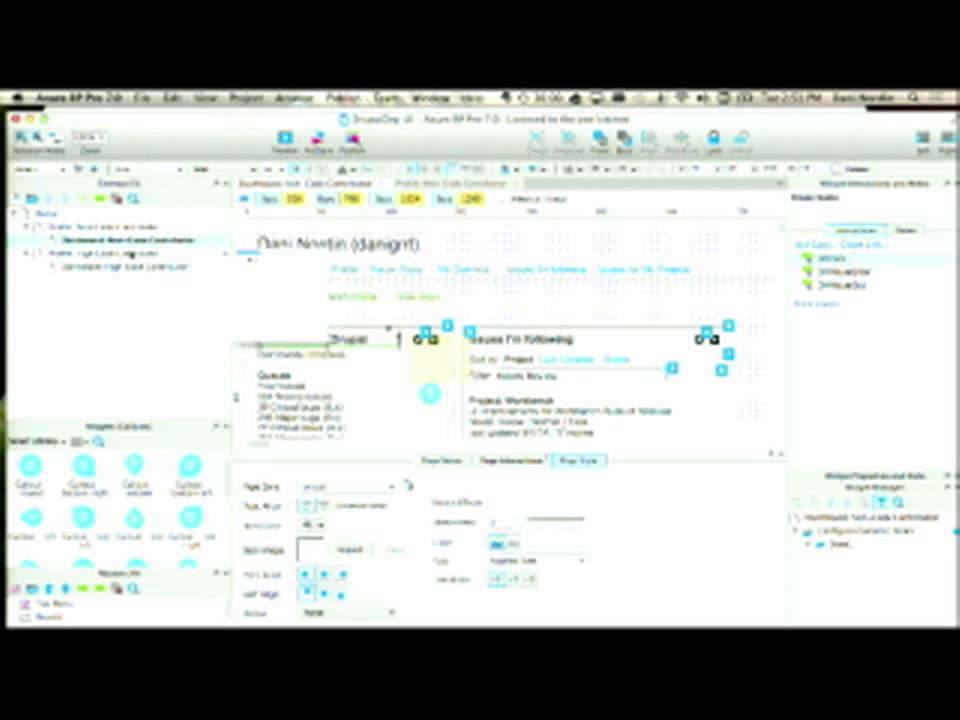
- Add a top-level page named Persona Example to the sitemap and open it for editing
click(136, 340)
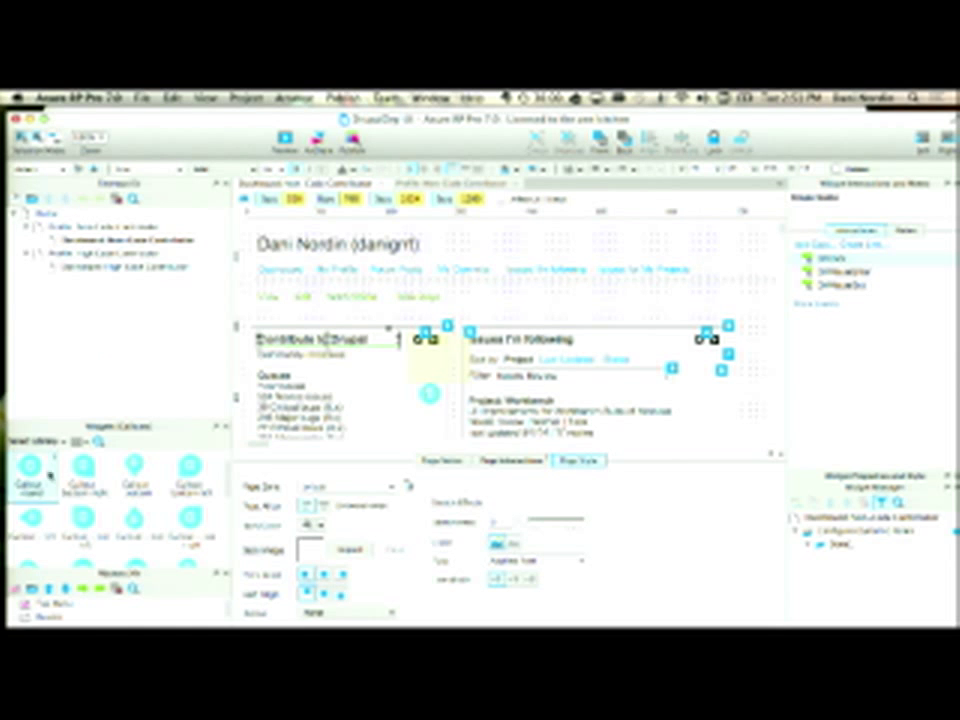
click(16, 200)
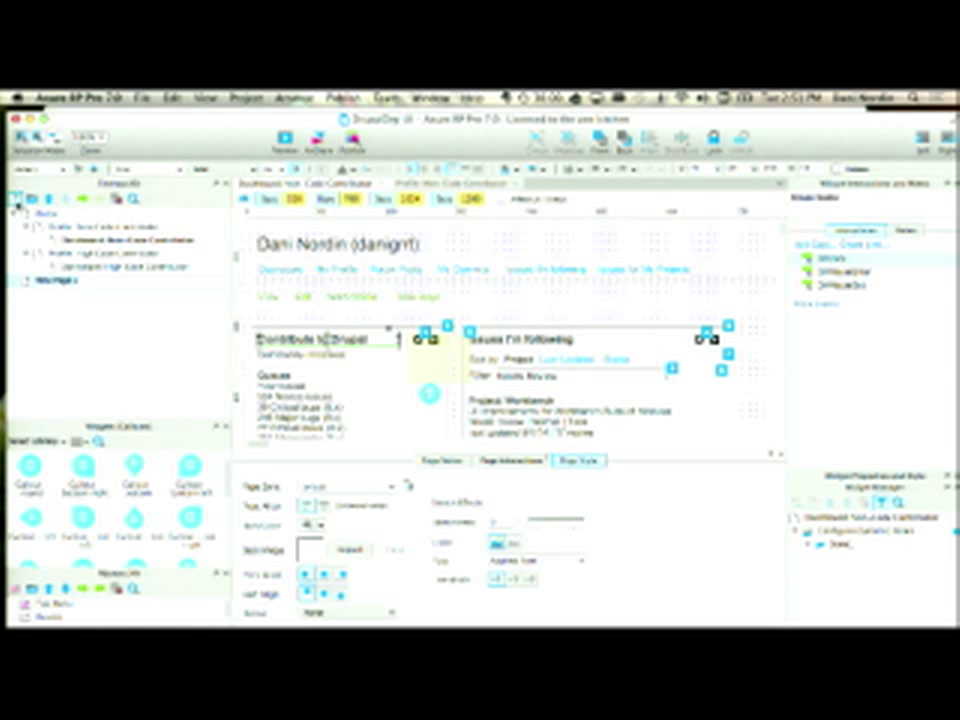
text(Profona)
key(BackSpace)
key(BackSpace)
key(BackSpace)
text(onas)
text( Dashboard)
key(Return)
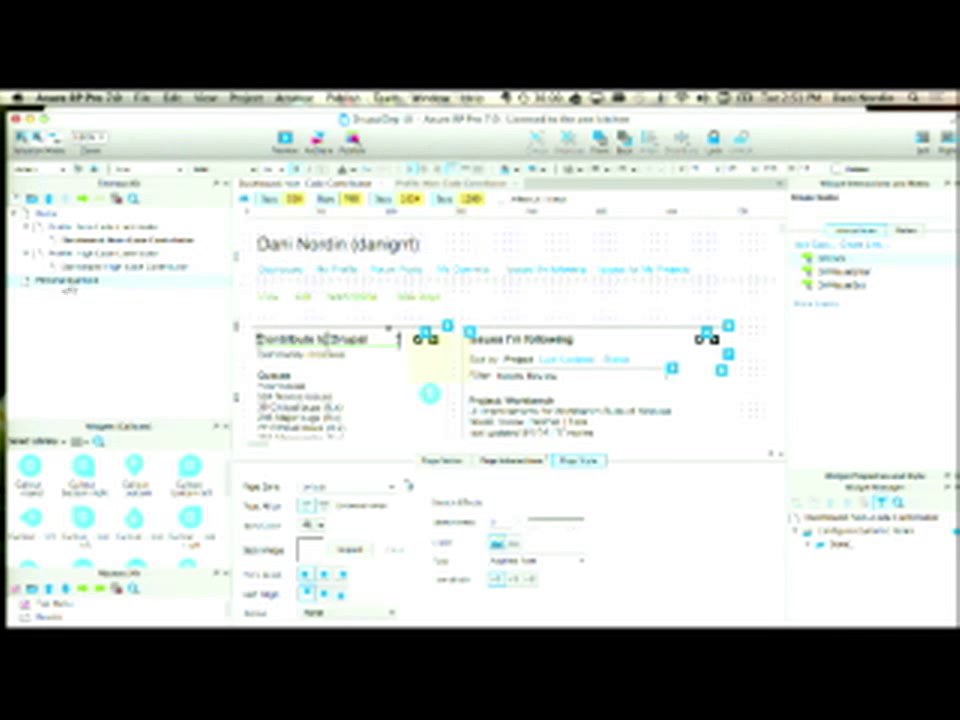
double_click(77, 281)
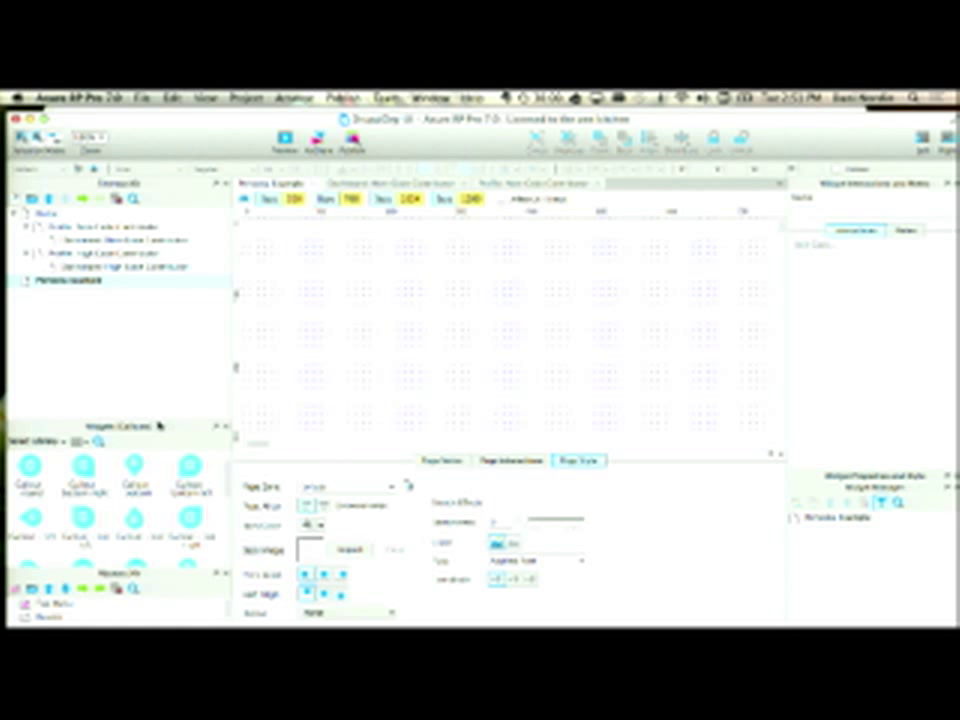
- Switch the enlarged widgets area to the Flat Widgets library and place an Image widget on the Persona Example page
drag(150, 424, 150, 293)
click(36, 307)
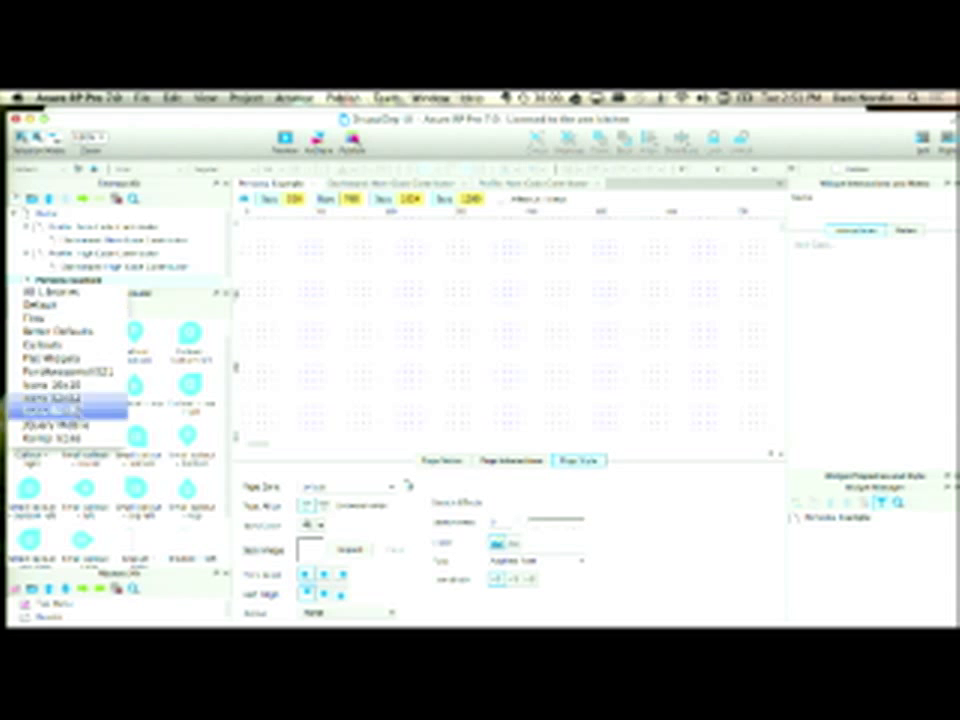
click(88, 357)
drag(88, 393, 272, 266)
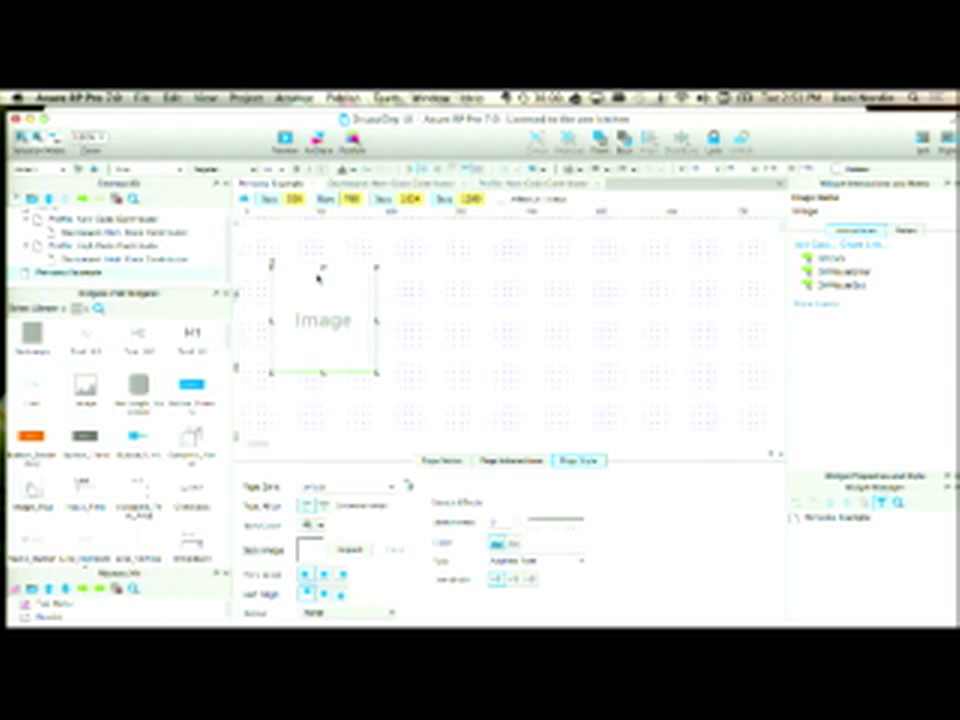
- Search the computer for the child's photos by first name and import the playmat photo into the image widget
double_click(318, 278)
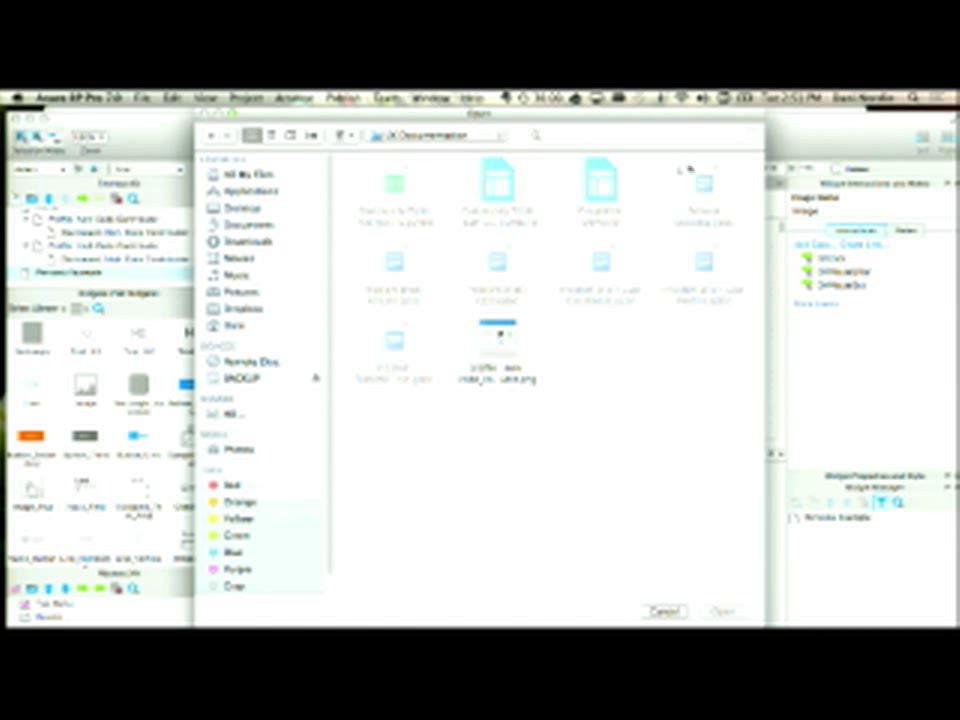
click(653, 139)
text(Charts)
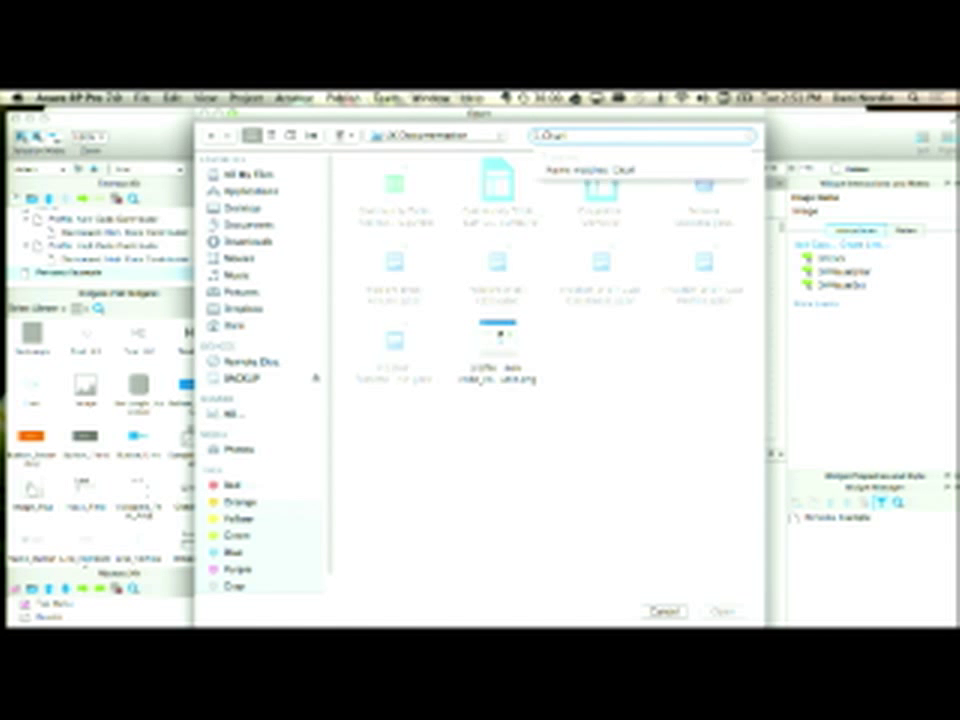
text(otte)
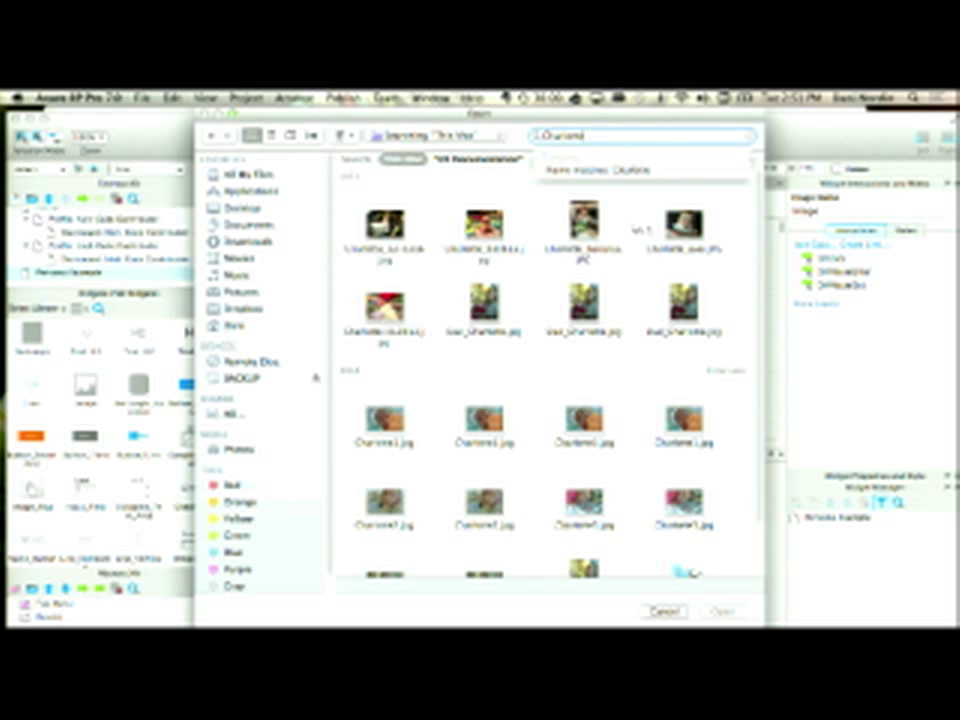
scroll(545, 370, down, 2)
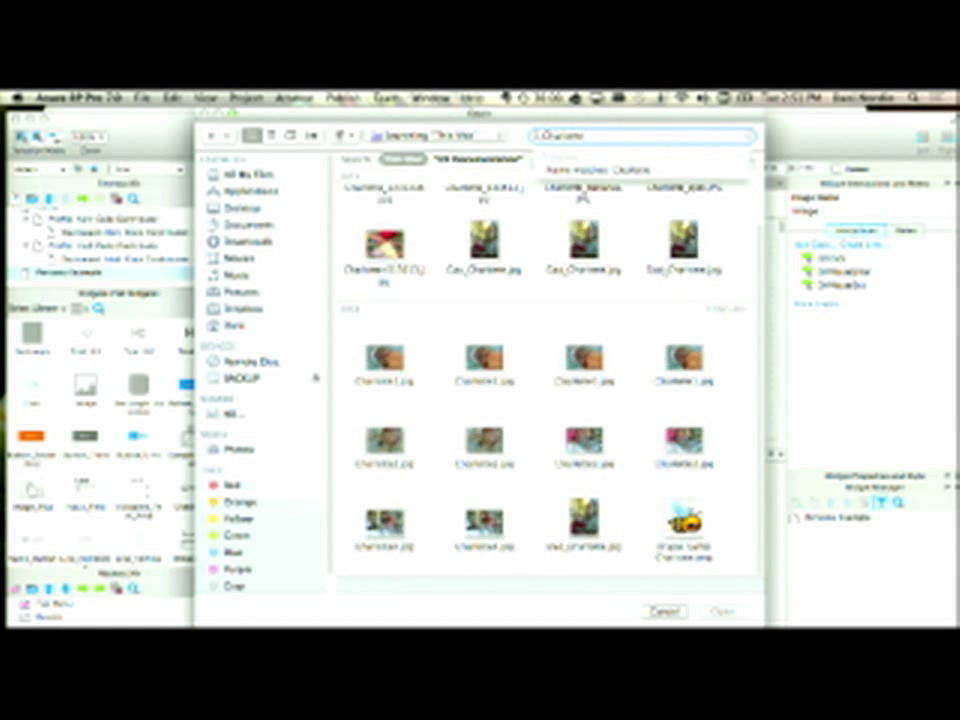
scroll(545, 370, up, 2)
click(686, 220)
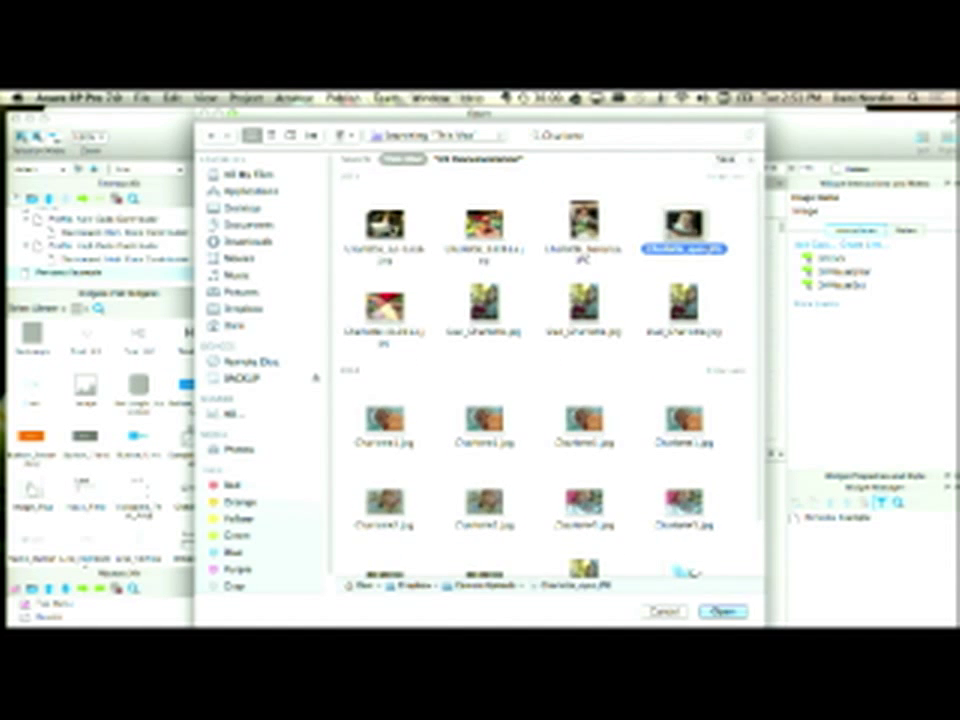
click(500, 229)
click(722, 611)
click(583, 297)
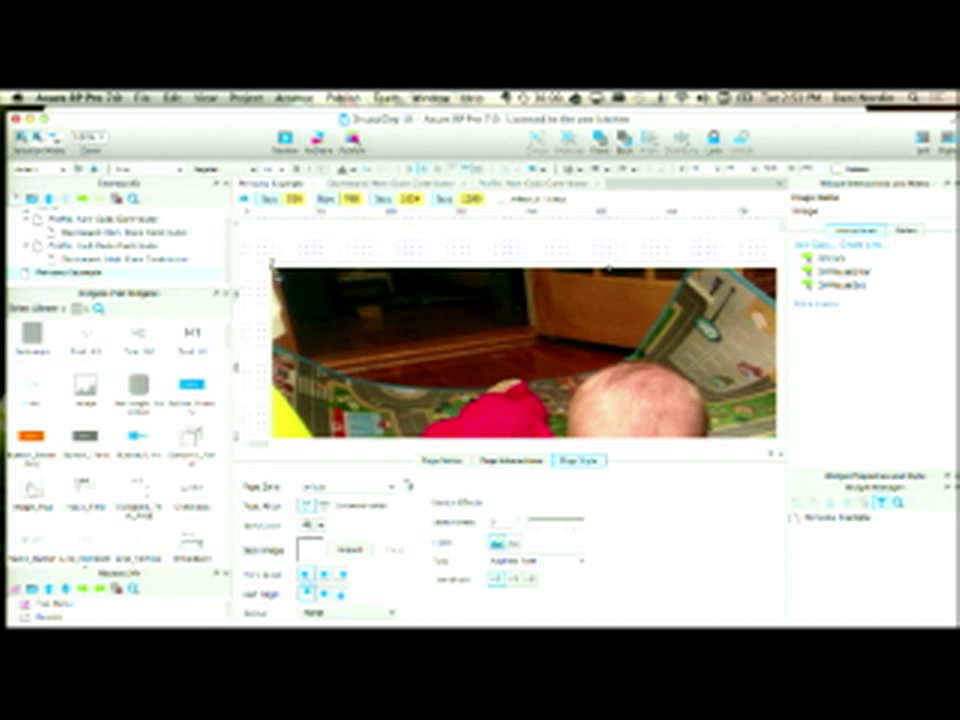
- Shrink the imported photo to fit the page, position it below the top edge and collapse the page properties area
drag(272, 268, 461, 408)
drag(618, 410, 420, 265)
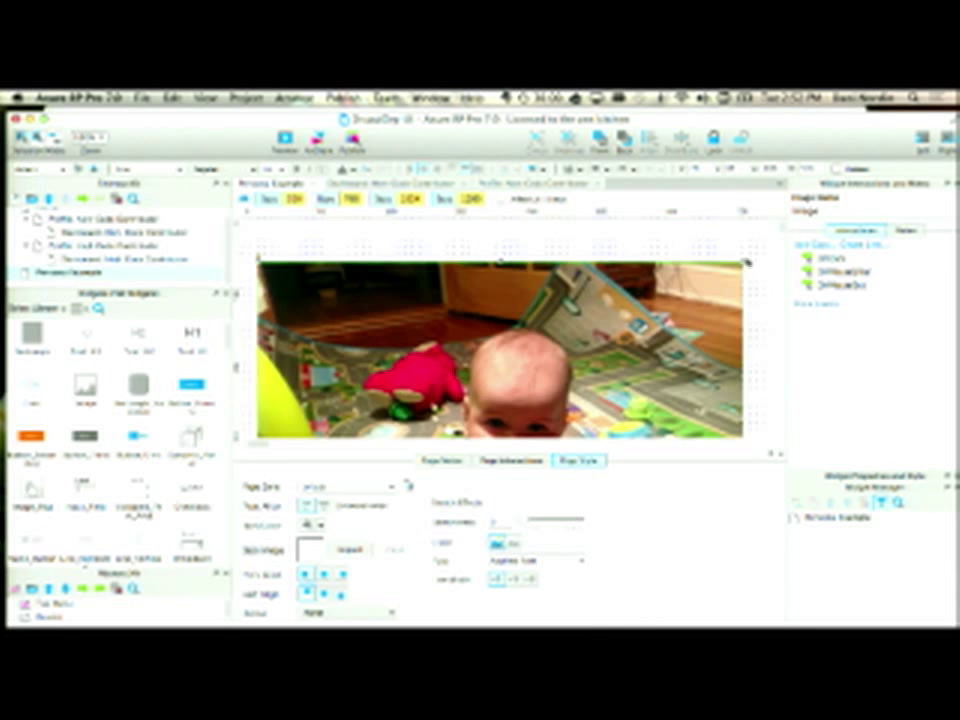
drag(745, 259, 622, 351)
drag(545, 450, 558, 602)
drag(494, 484, 486, 422)
click(713, 422)
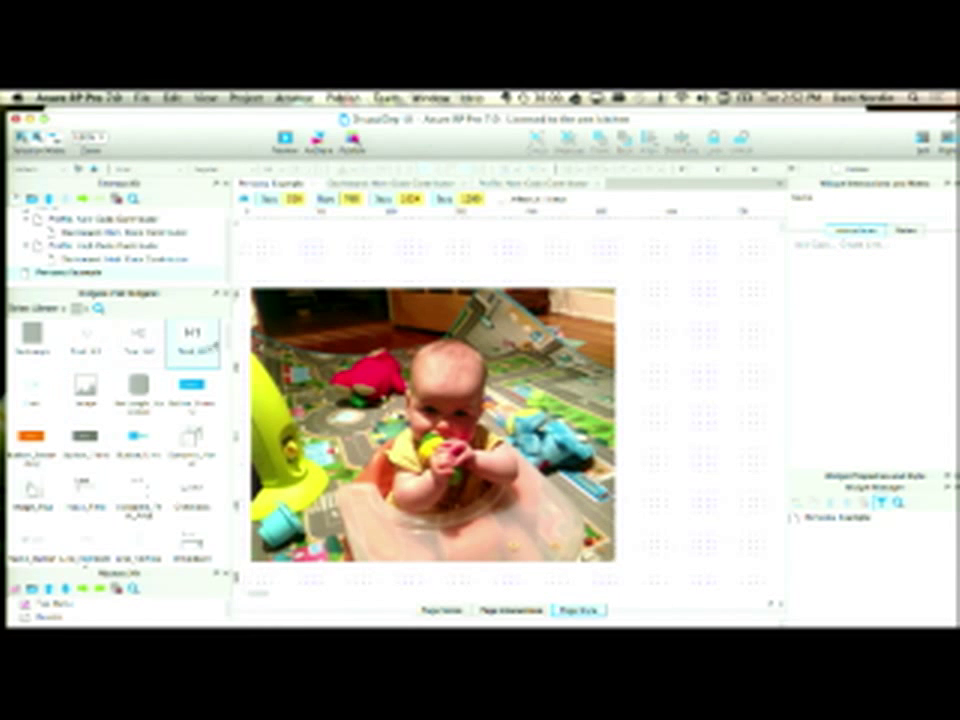
- Place an H1 text widget above the photo with the text "Persona"
drag(196, 340, 258, 255)
text(Persona)
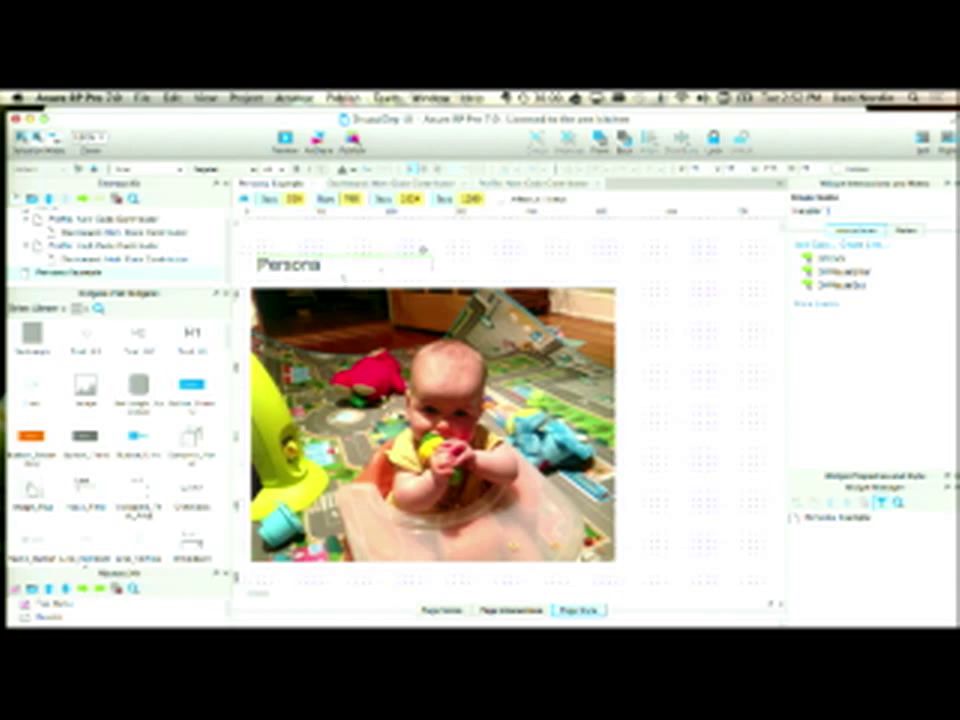
- Move the Persona heading to the page's top edge and place an H2 text widget beneath it with the persona's full name
click(504, 266)
drag(322, 264, 311, 241)
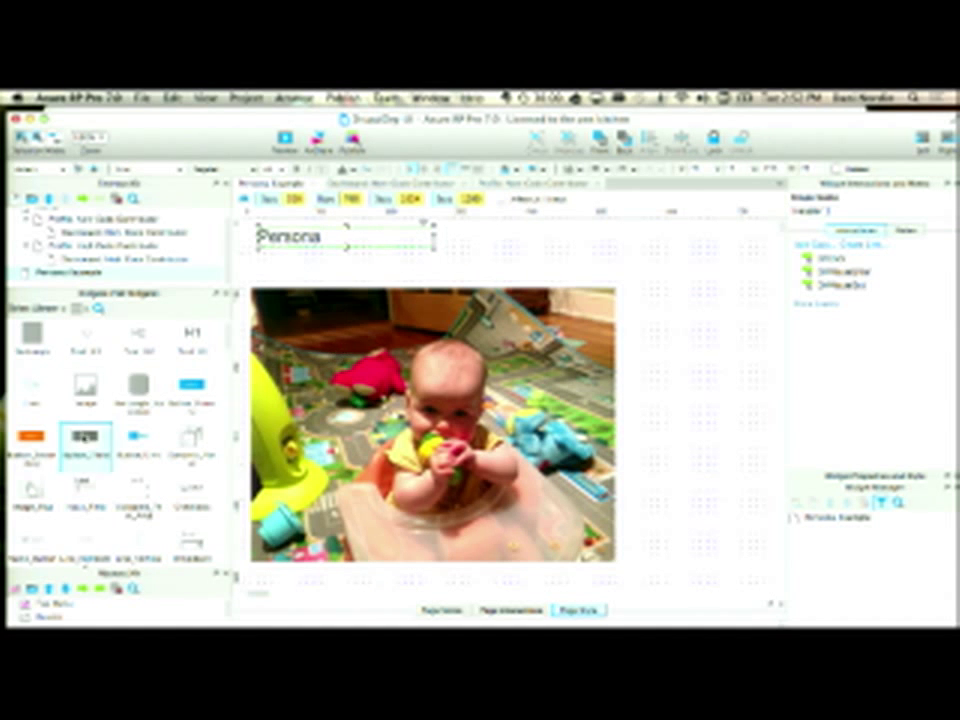
drag(127, 345, 261, 253)
double_click(323, 262)
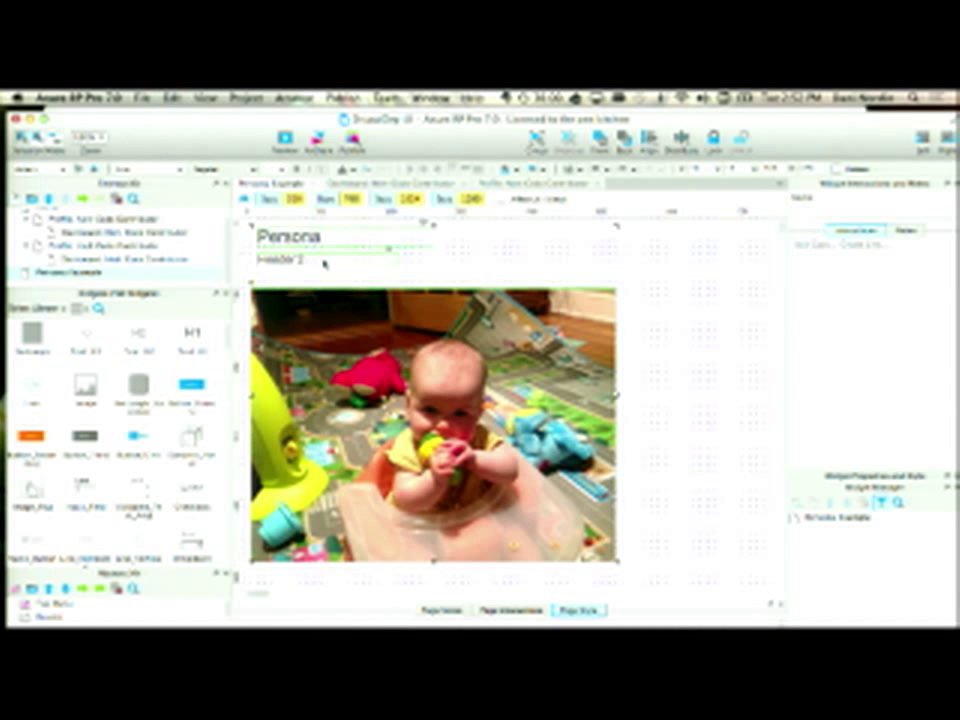
text(Hen)
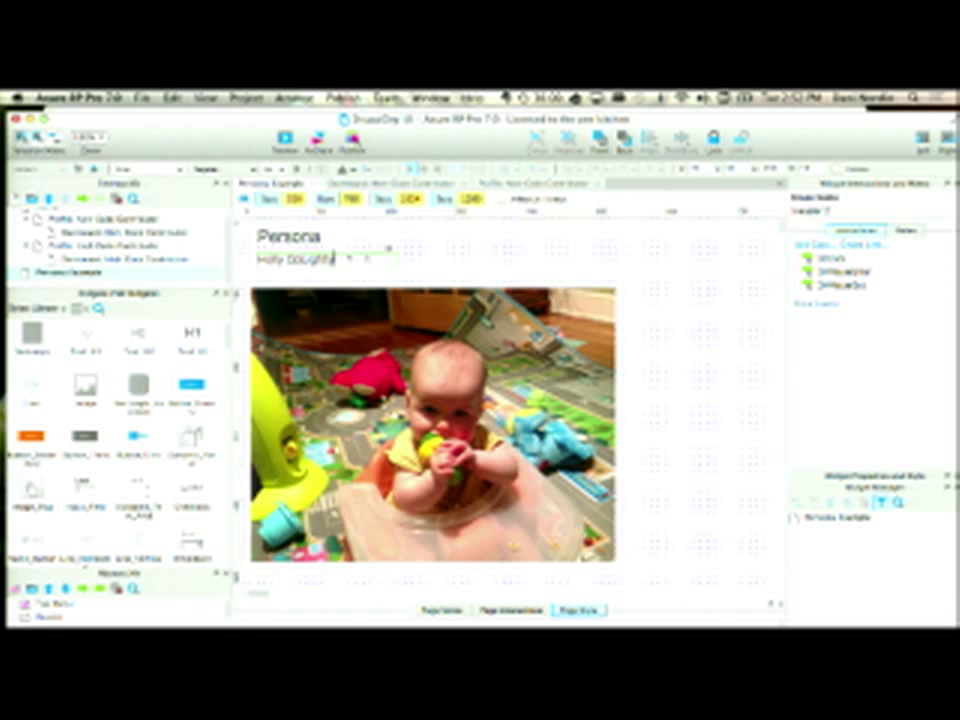
click(481, 247)
click(329, 256)
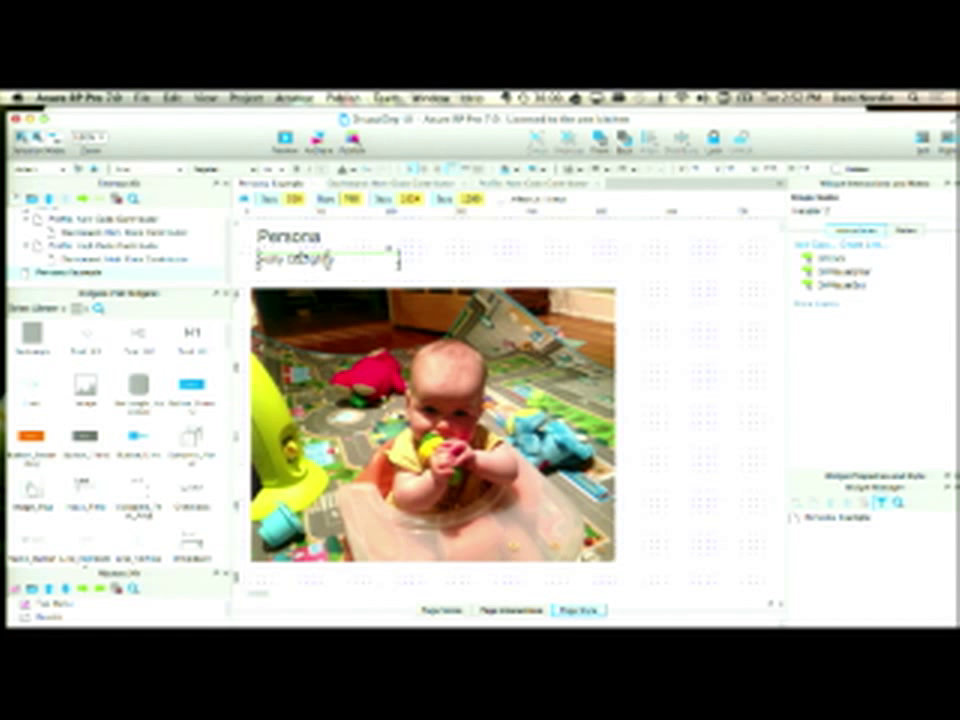
drag(302, 254, 301, 249)
- Move the photo slightly so that its left edge lines up with the two headings above
click(293, 325)
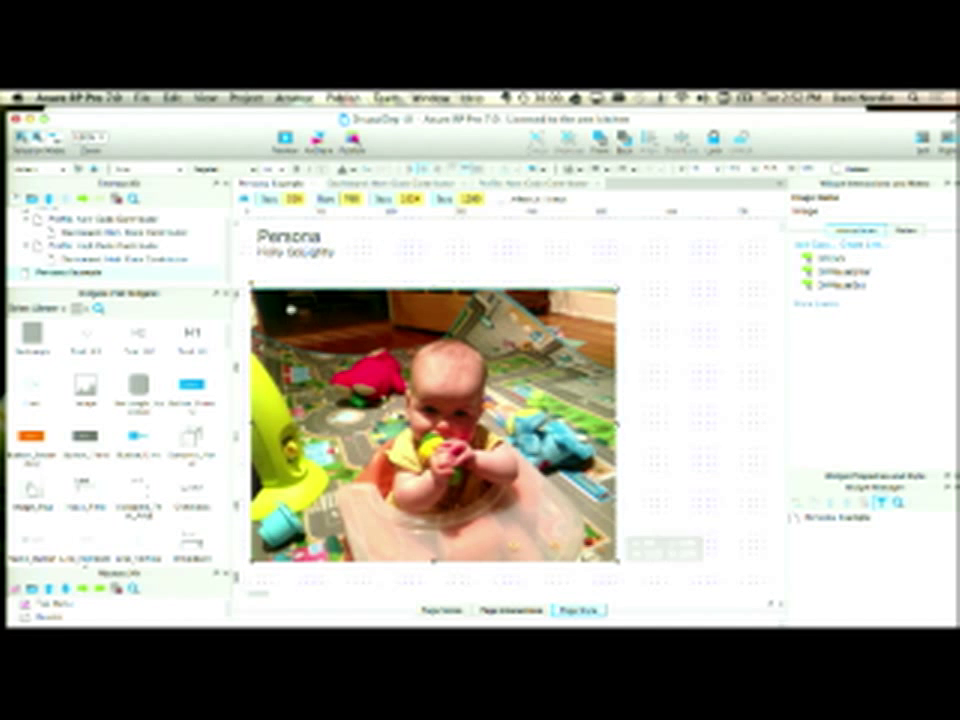
drag(294, 318, 298, 312)
drag(481, 405, 488, 400)
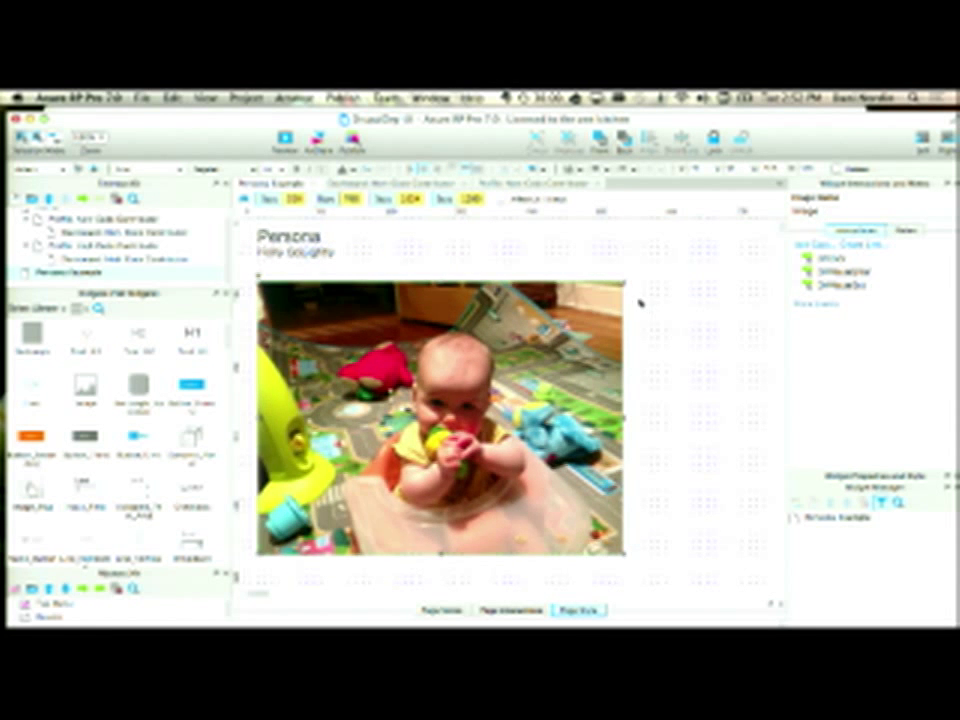
- Place an H2 text widget beside the photo's upper right corner with the text "Features"
scroll(639, 302, right, 3)
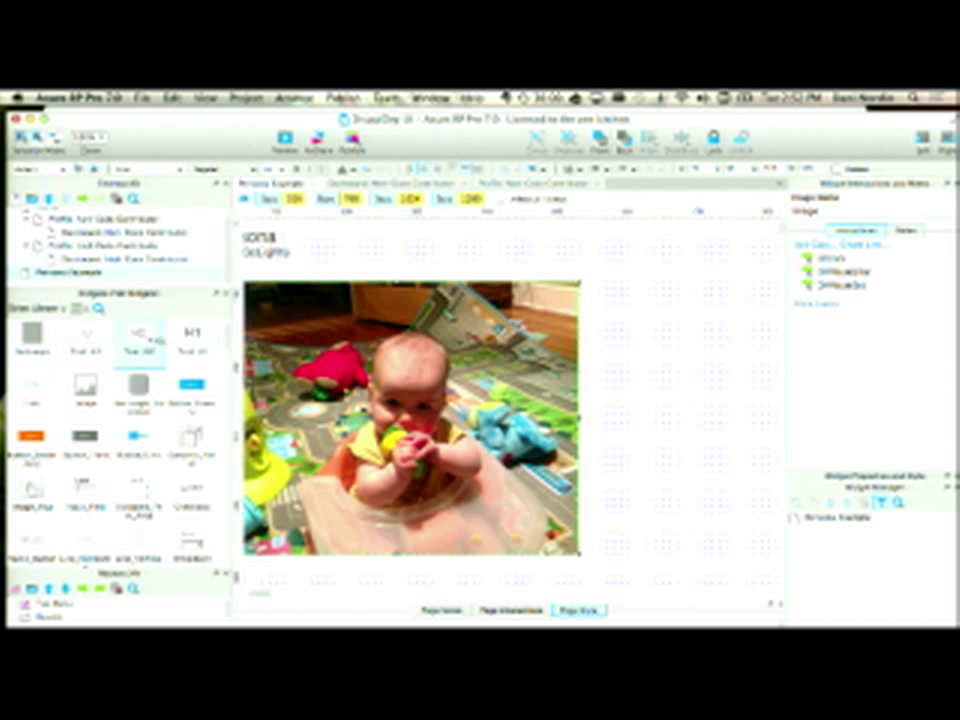
drag(137, 336, 712, 343)
drag(530, 331, 591, 287)
text(Features)
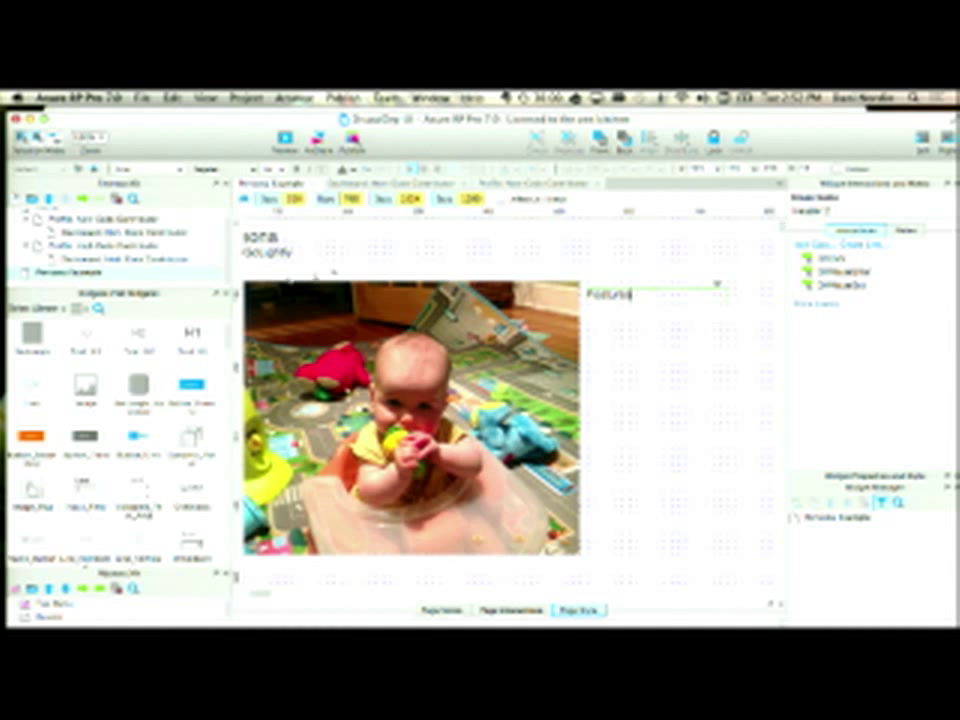
- Show widgets from all libraries, add a Paragraph beside the photo and replace the Features heading above it with a Heading 2 widget
click(50, 310)
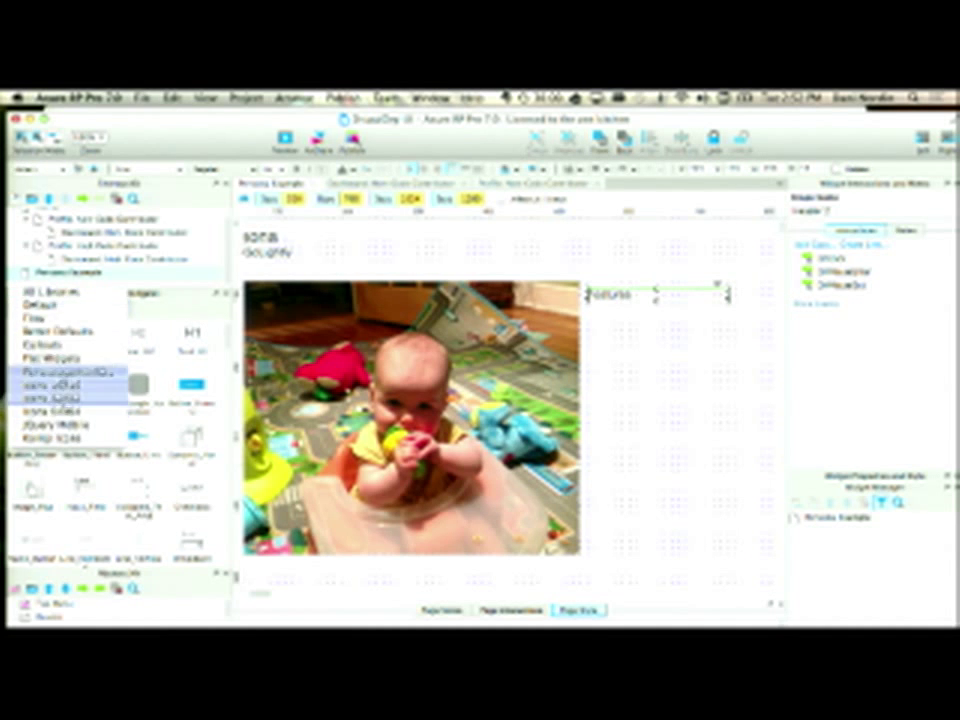
click(63, 295)
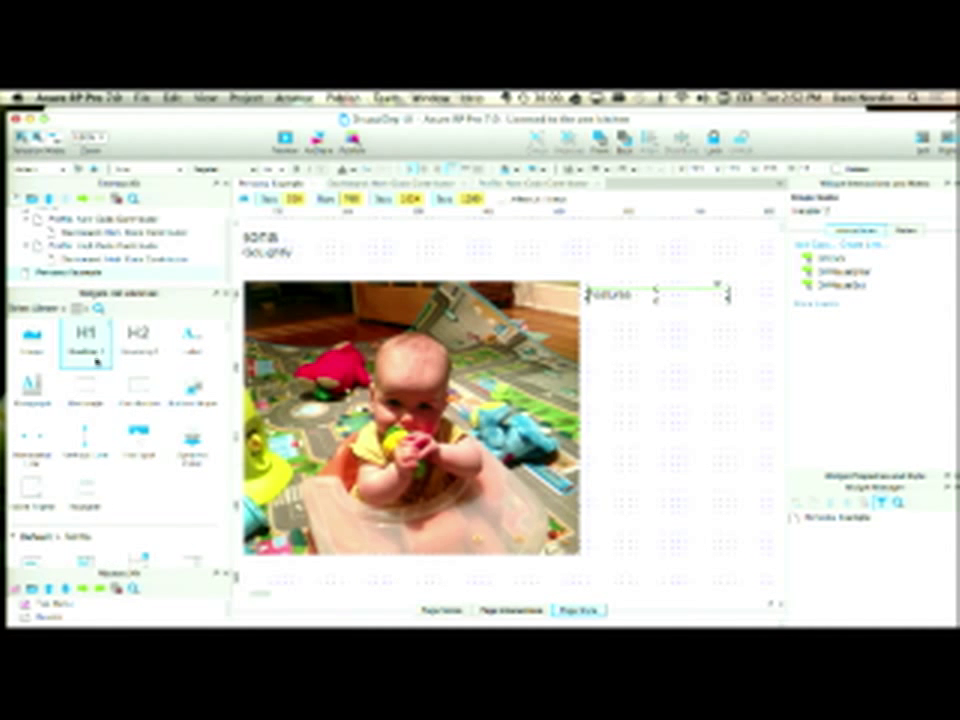
drag(31, 385, 587, 318)
drag(587, 318, 587, 318)
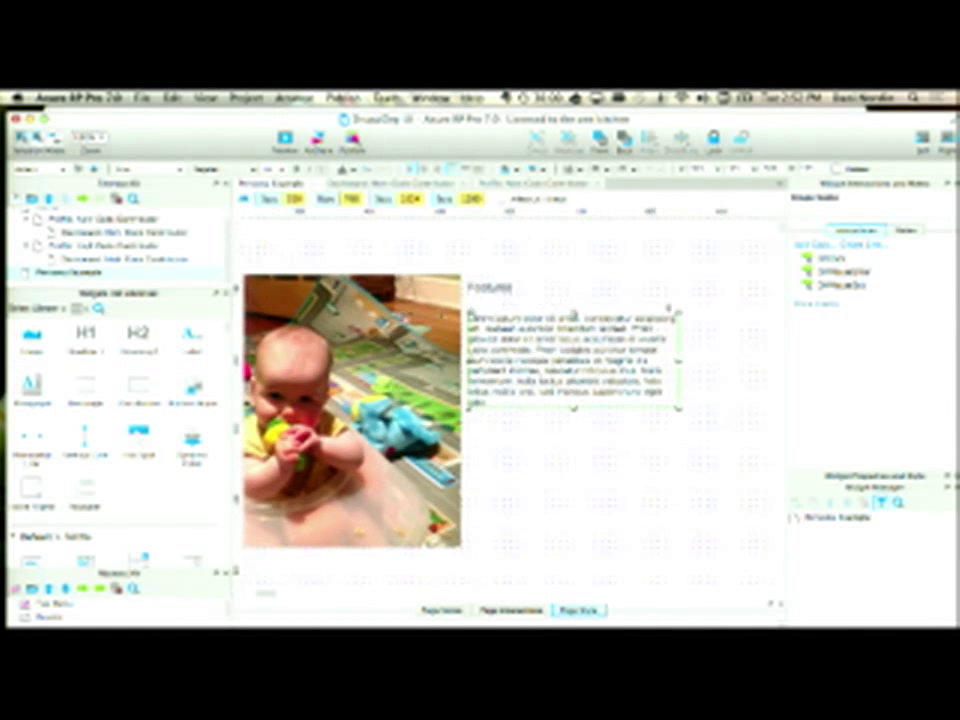
drag(133, 341, 499, 296)
click(499, 288)
key(Delete)
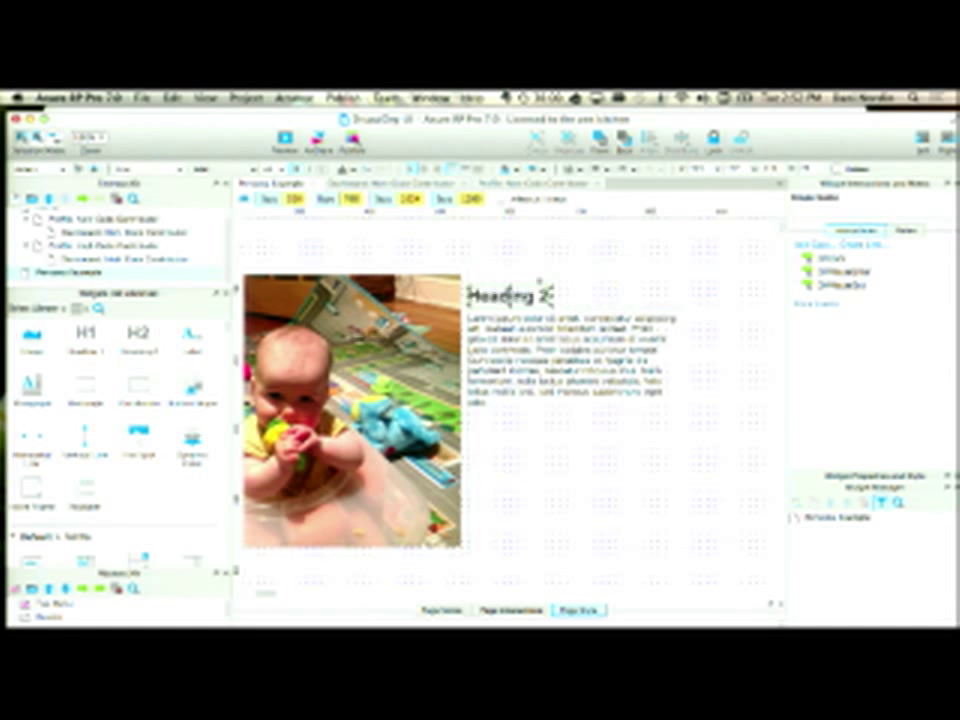
- Build two text columns below the photo, a Heading 2 with a Paragraph and a Heading 1 with a Paragraph
scroll(499, 296, down, 4)
scroll(499, 296, left, 4)
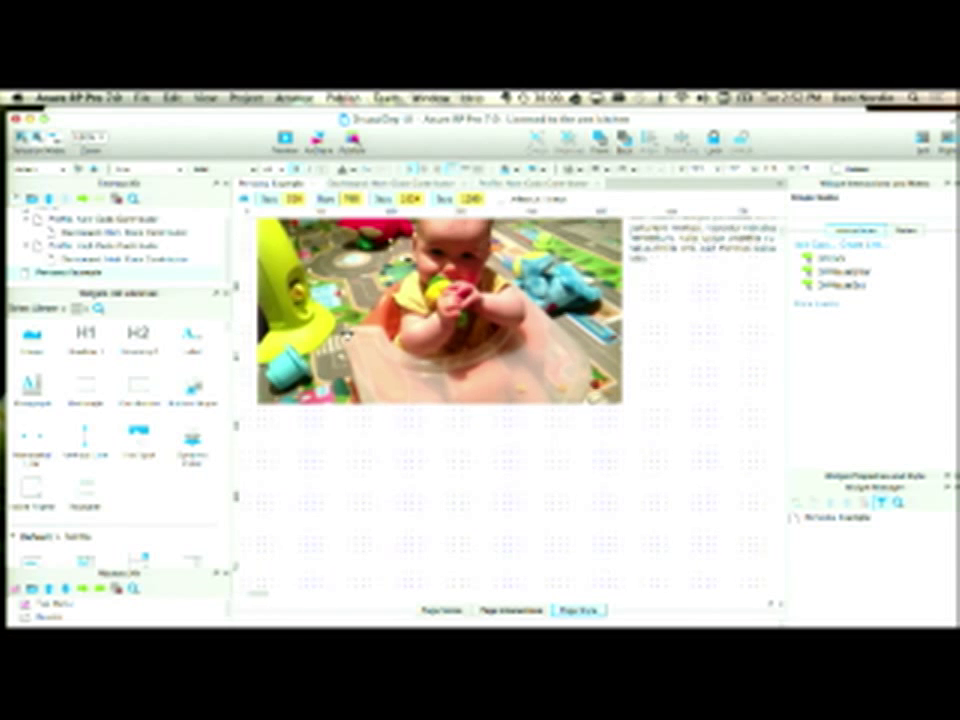
drag(139, 333, 256, 416)
drag(86, 393, 257, 455)
drag(91, 341, 528, 420)
drag(33, 385, 528, 456)
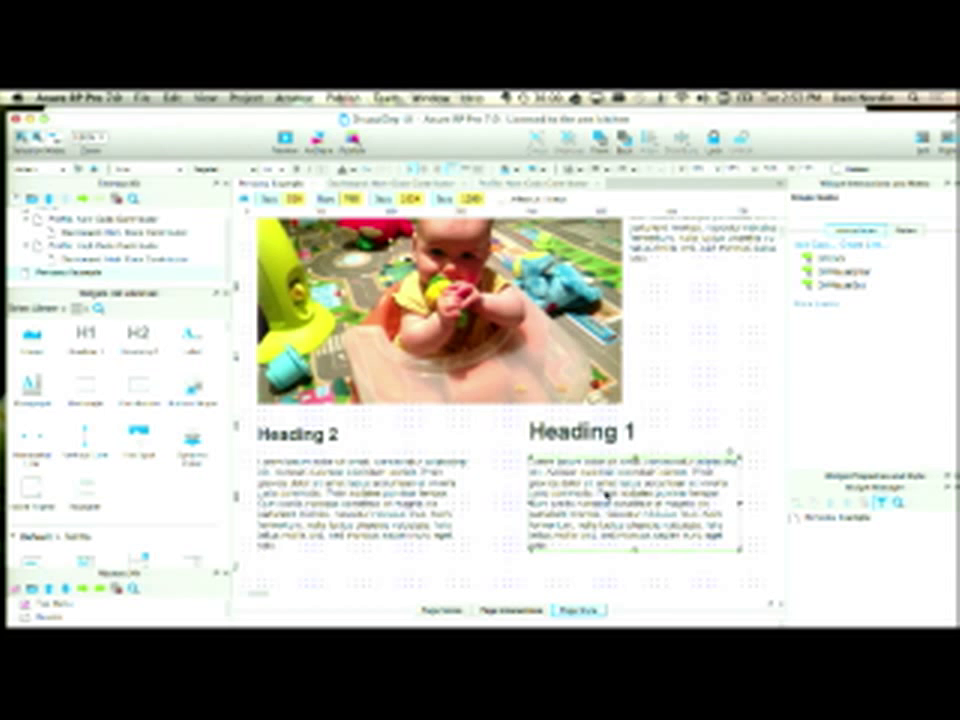
- Replace the paragraph text under Heading 1 with three short lines stating the persona's needs and save the project
double_click(609, 471)
text(Name)
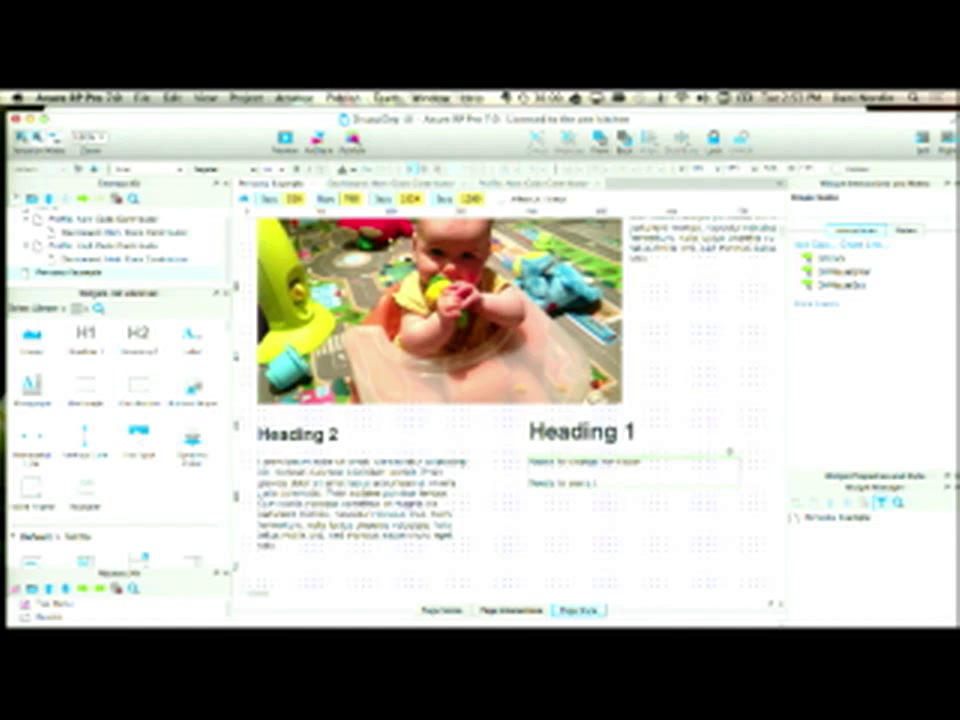
key(Return)
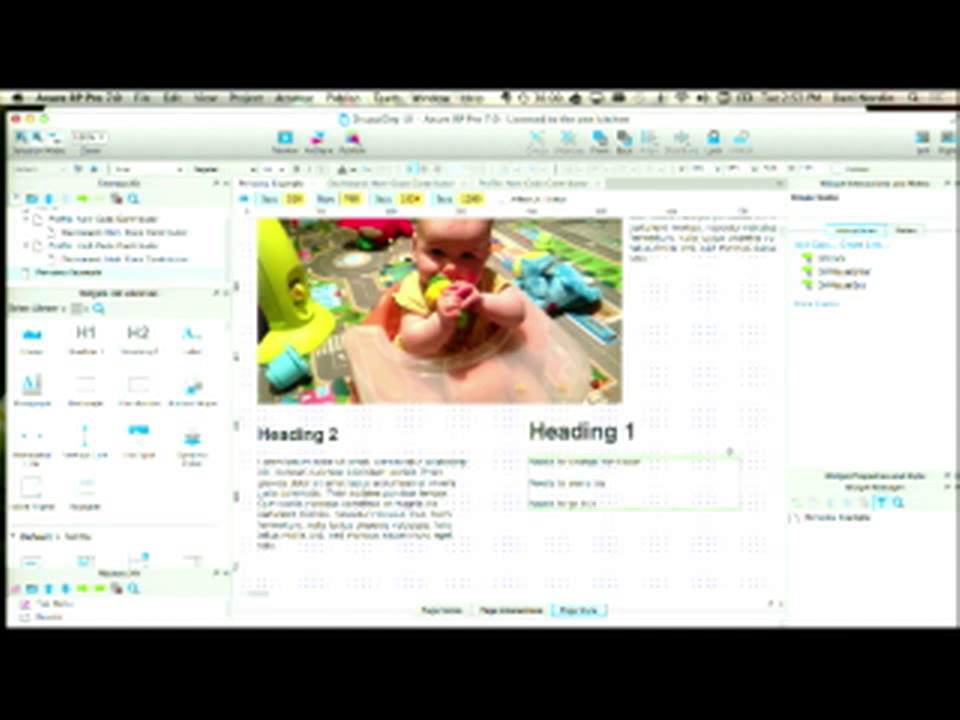
key(super+s)
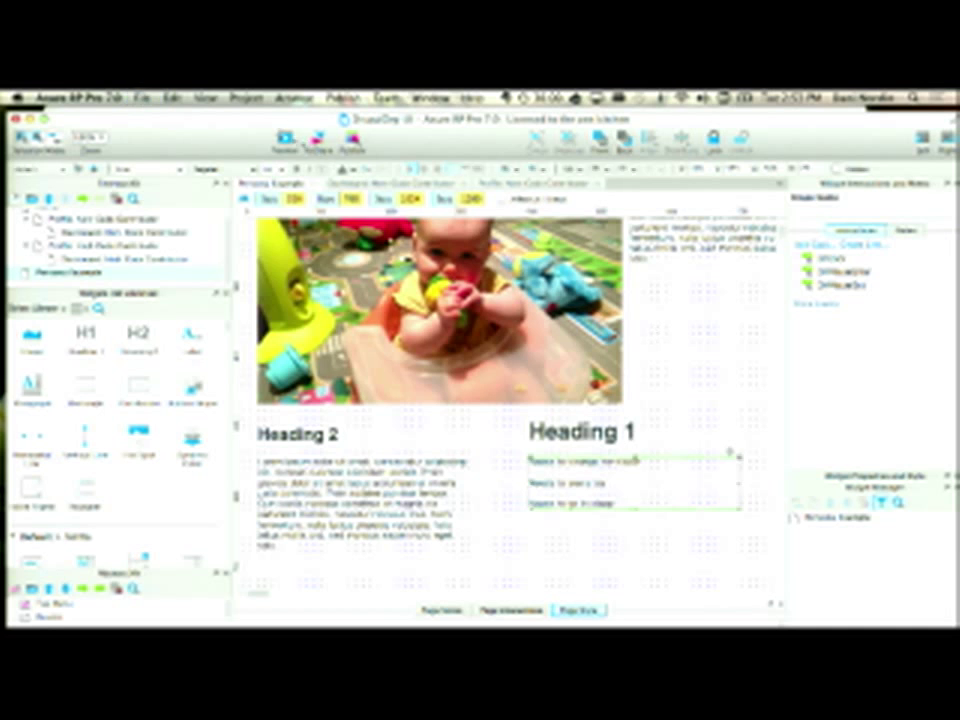
- Preview the Persona Example page in the browser, close the preview and switch back to Axure
click(287, 141)
click(285, 142)
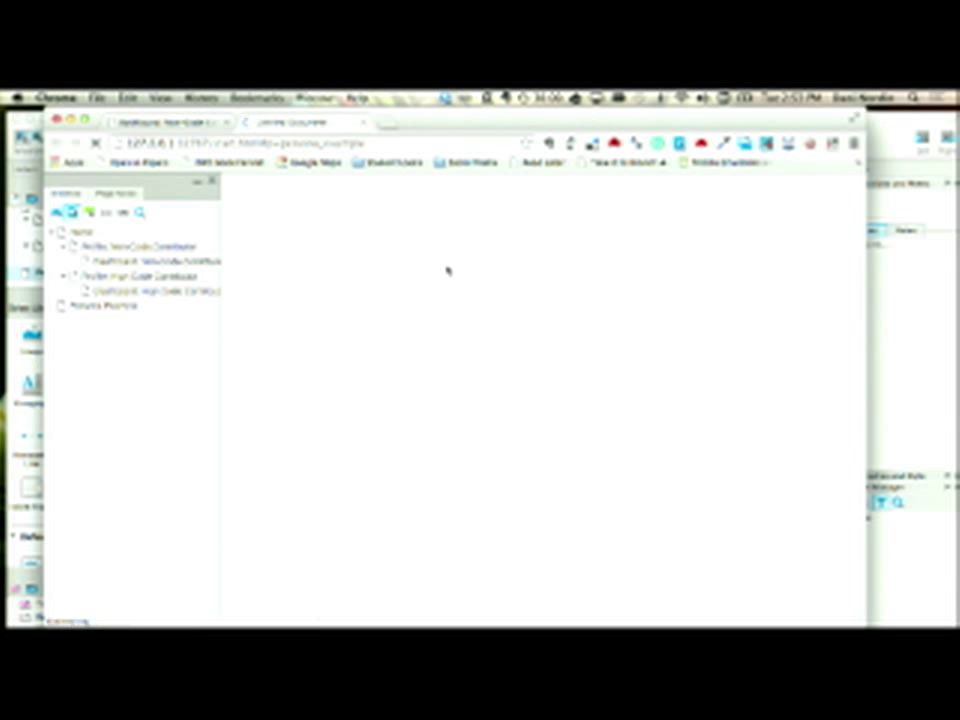
drag(660, 291, 679, 322)
drag(759, 341, 722, 331)
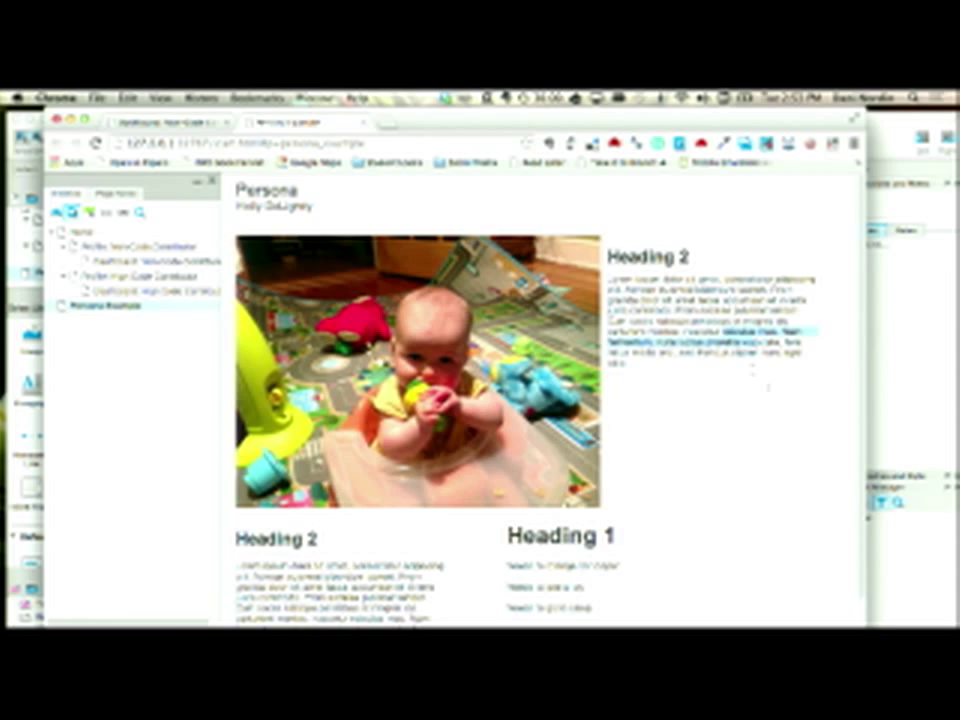
double_click(702, 331)
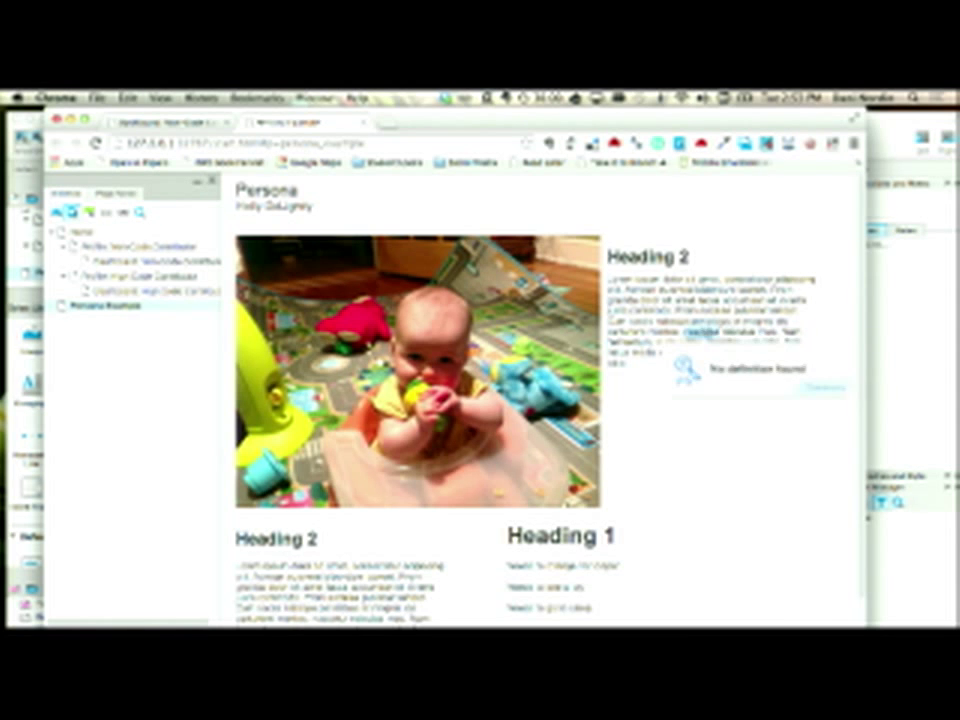
click(745, 470)
key(super+w)
key(ctrl+Up)
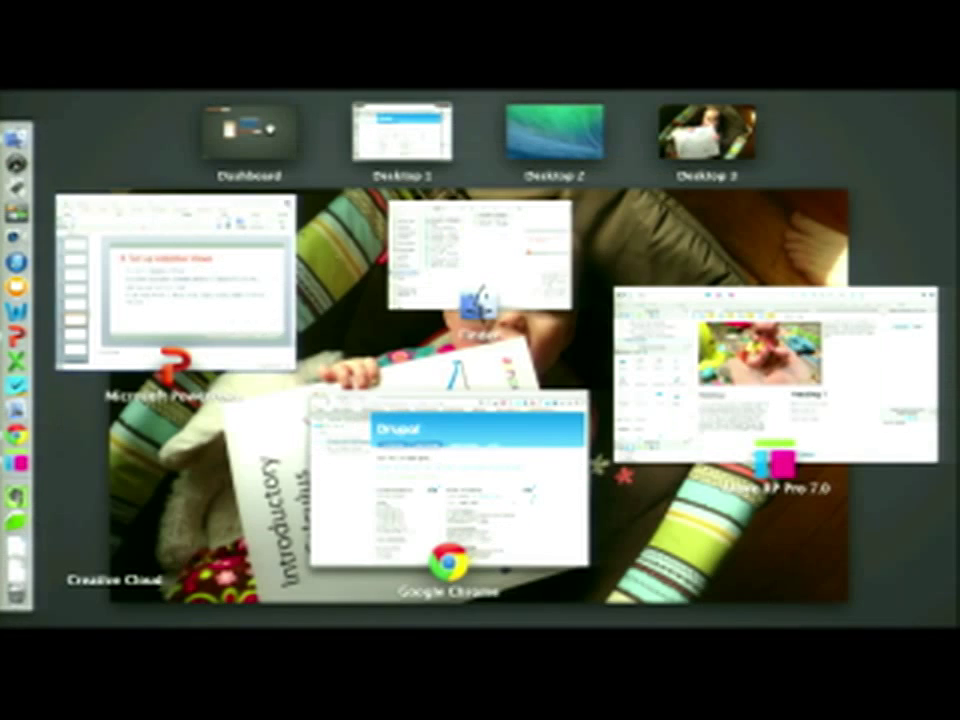
click(724, 370)
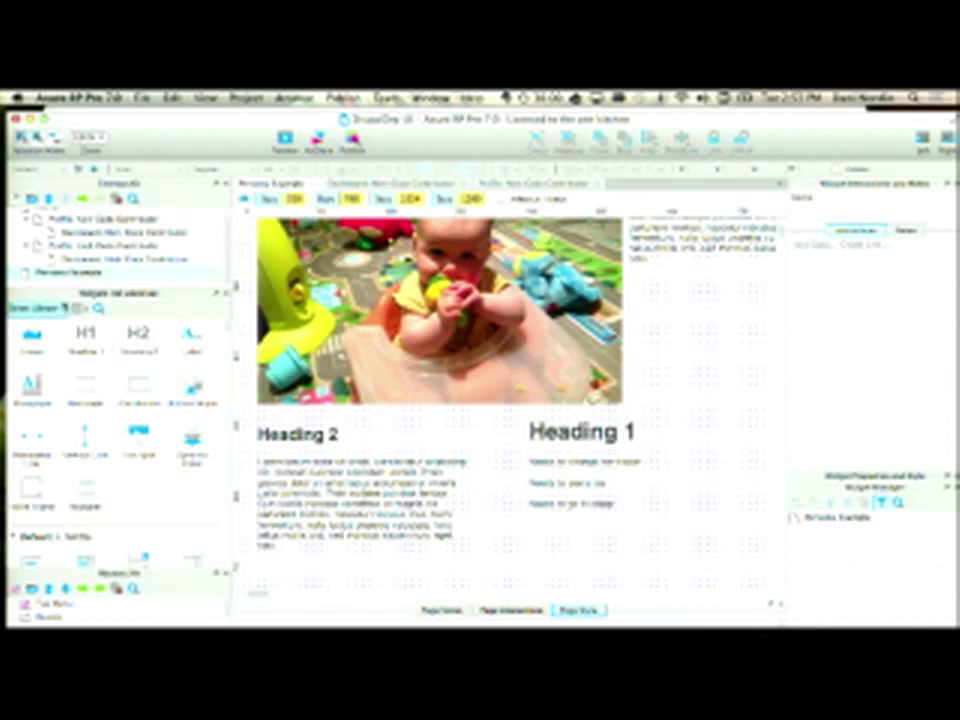
- Enlarge the sitemap area, add a page named "Site Map" after Persona Example and open it
drag(103, 290, 90, 422)
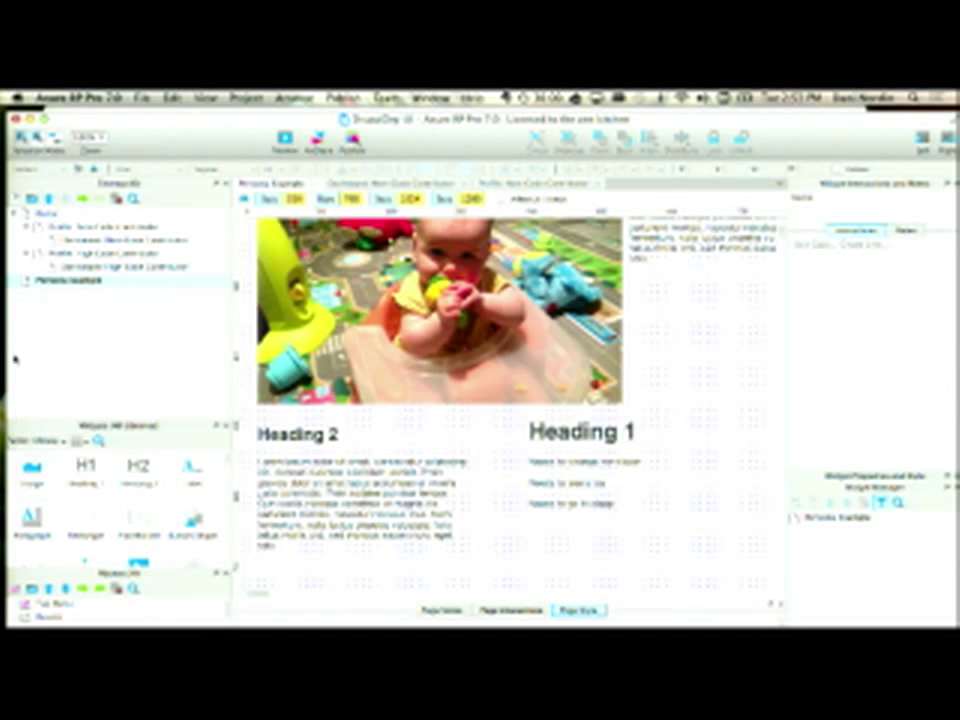
click(14, 200)
text(N)
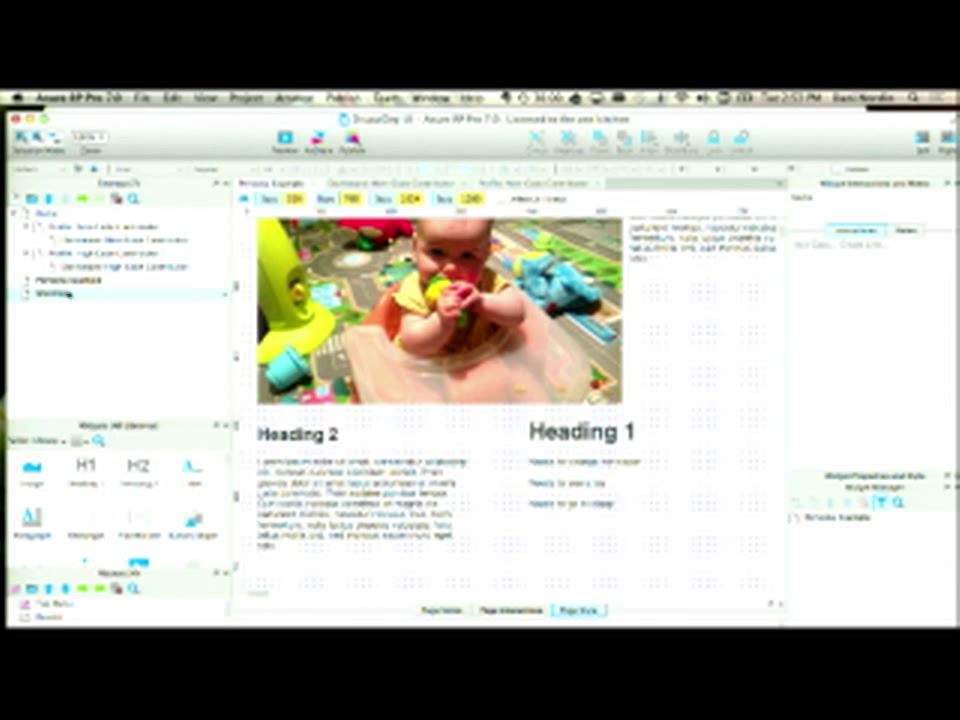
click(80, 294)
click(62, 294)
double_click(68, 296)
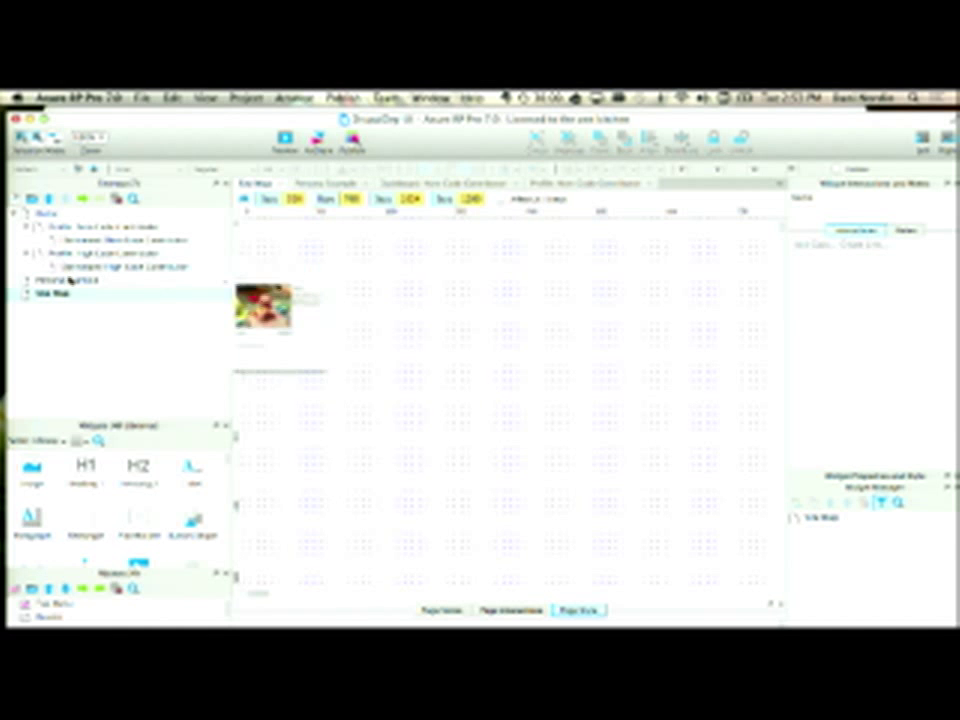
- Add linked boxes for Persona Example, Home and both contributor profile pages to the Site Map, arranging Home centrally above the profiles
drag(74, 280, 290, 246)
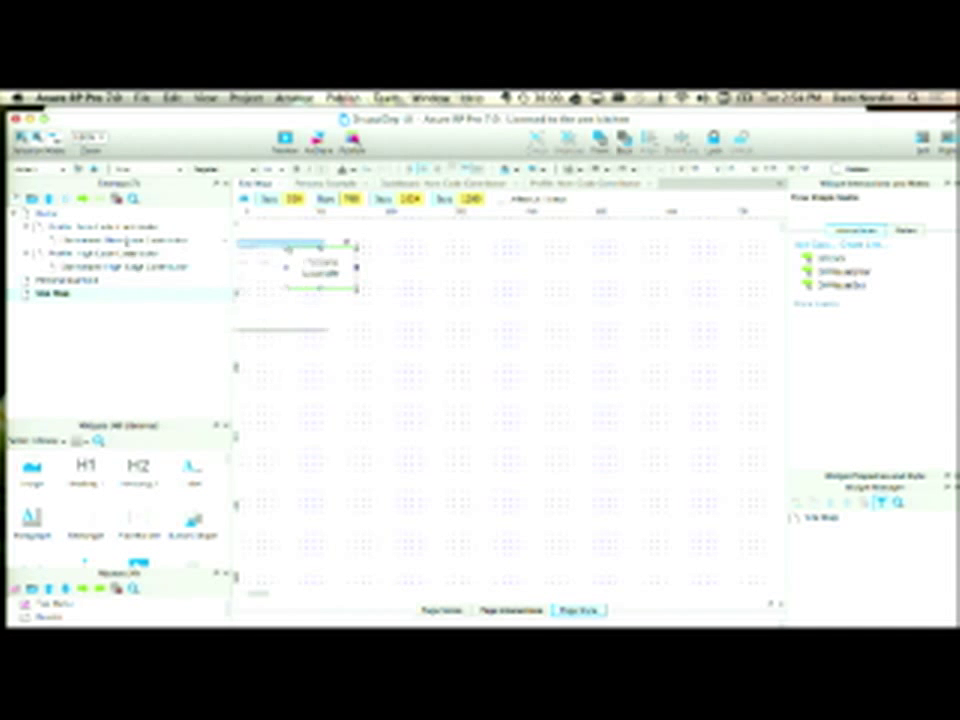
drag(100, 226, 357, 338)
drag(47, 214, 428, 291)
drag(394, 375, 323, 434)
drag(144, 253, 489, 402)
drag(332, 367, 451, 356)
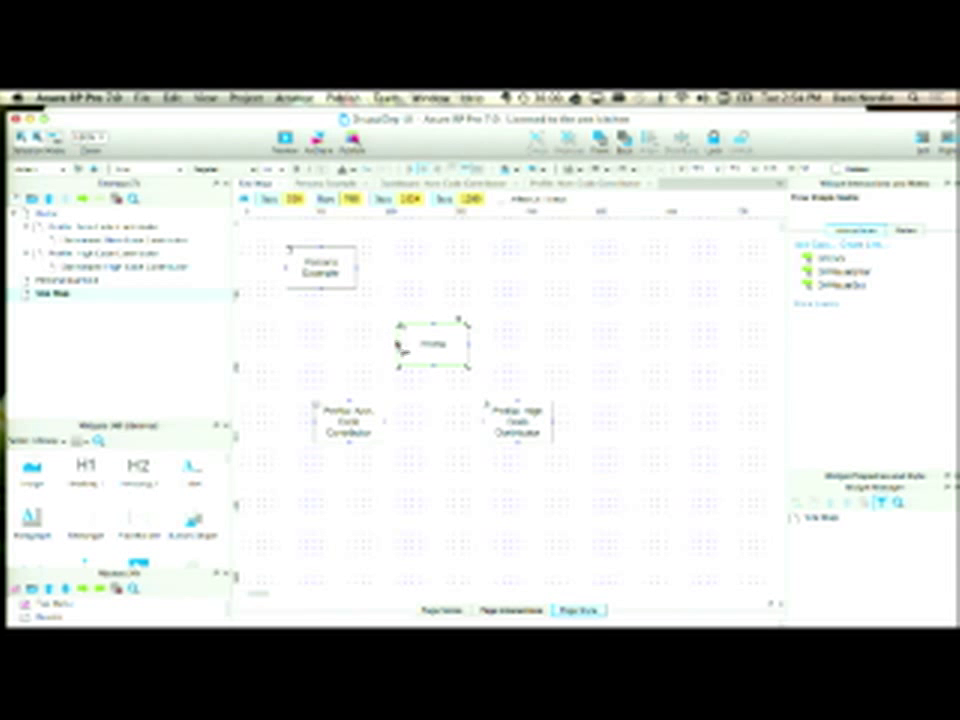
- Draw connectors from the Home box to the Non-Code Contributor and High Code Contributor profile boxes
drag(399, 345, 349, 401)
drag(533, 391, 517, 401)
click(593, 354)
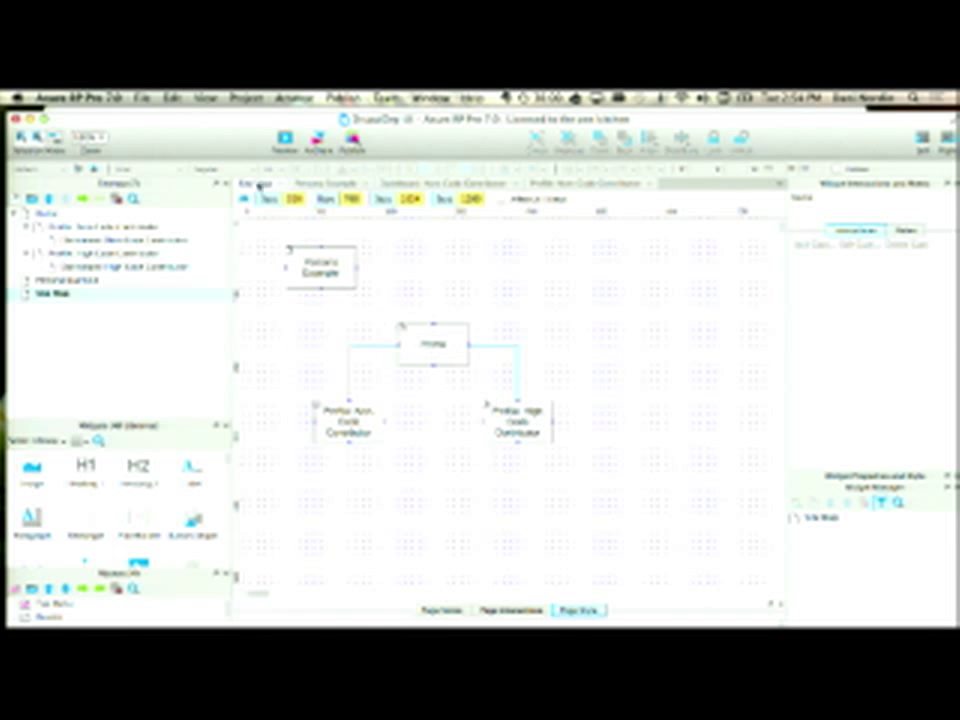
- Preview the Site Map in the browser, follow the Non-Code Contributor profile box to its page and return to the map
click(285, 140)
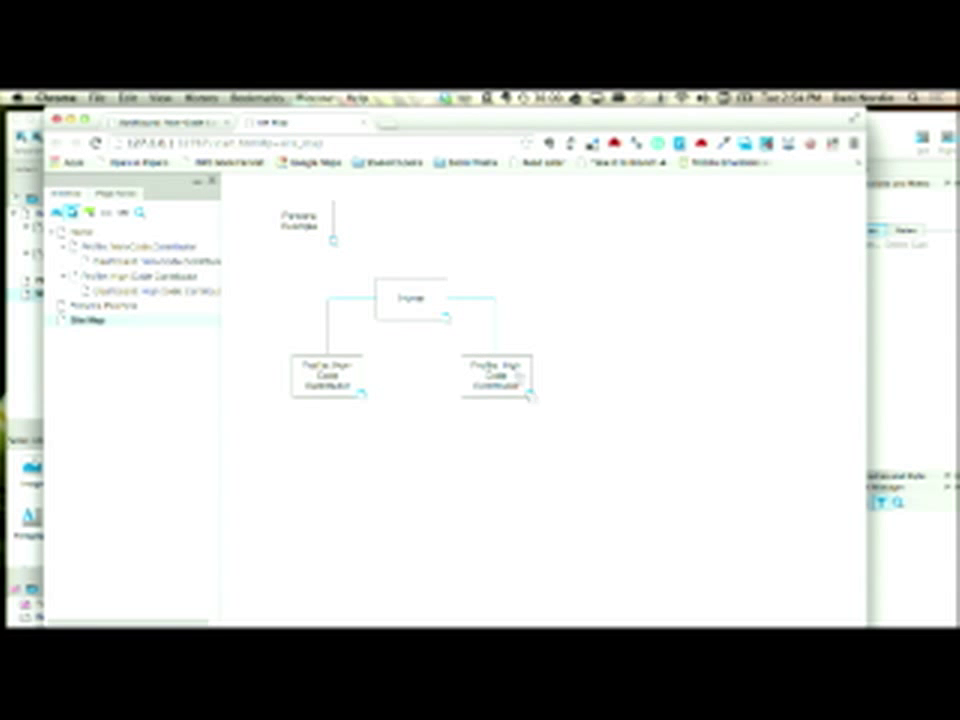
click(326, 375)
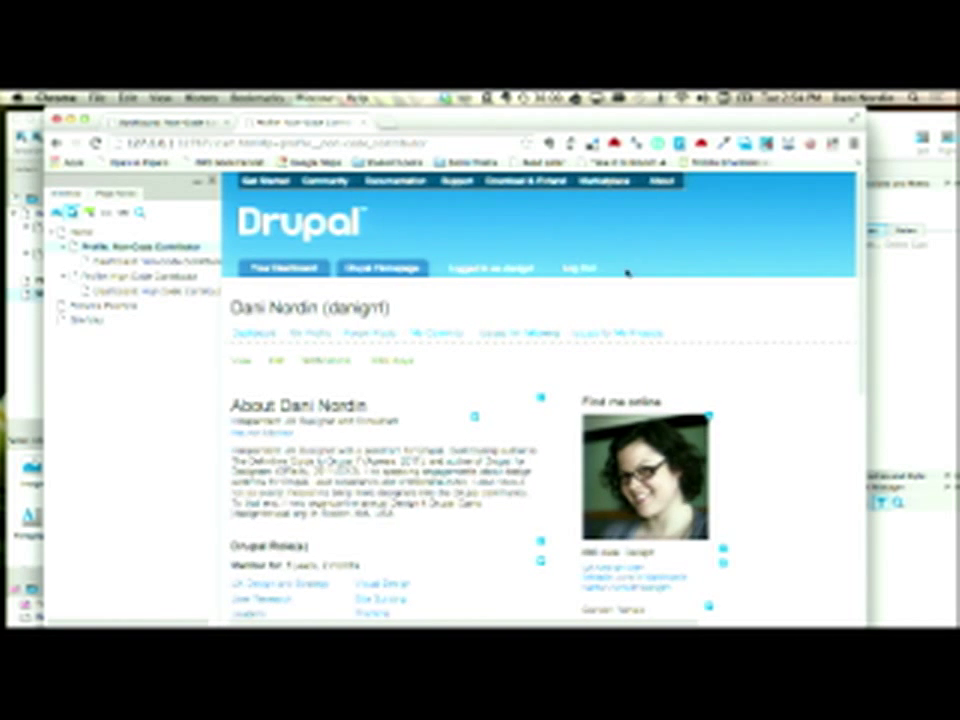
scroll(627, 272, down, 1)
scroll(627, 272, up, 1)
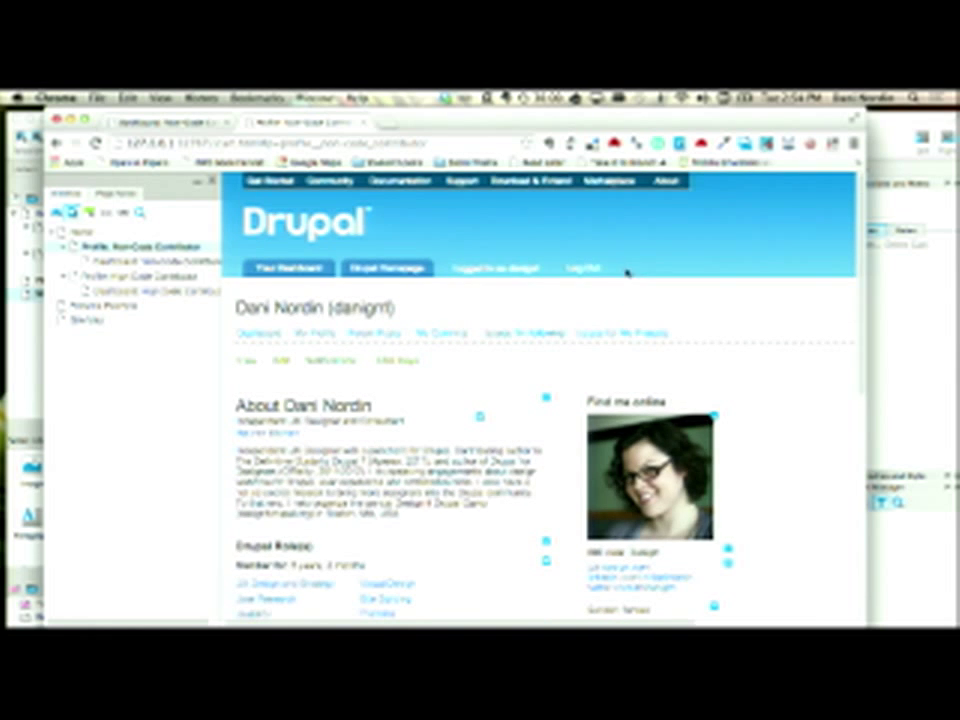
click(55, 143)
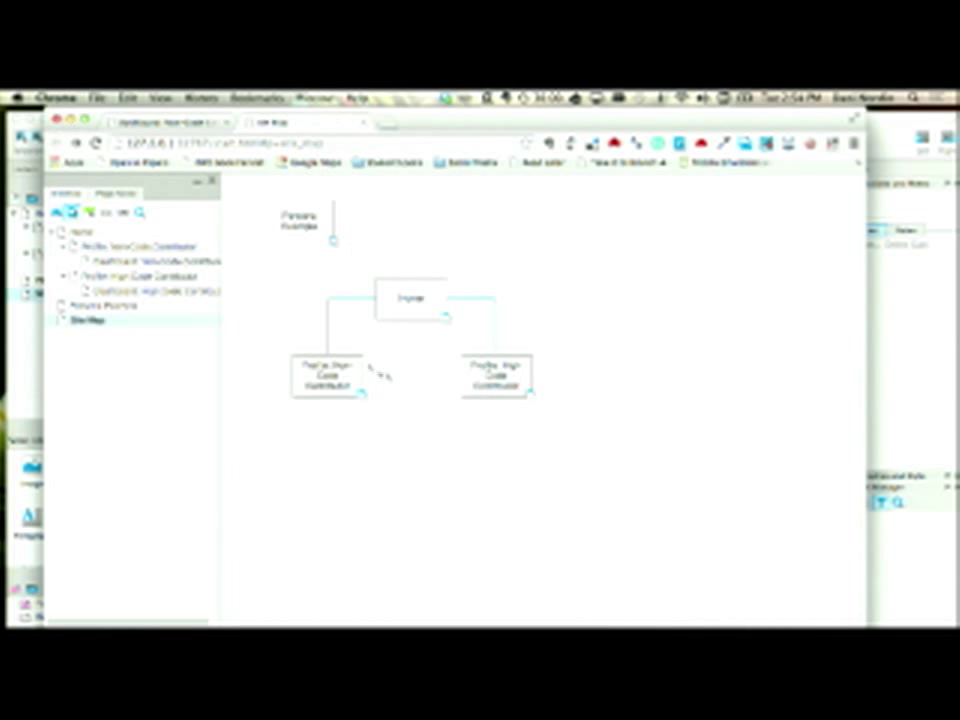
- Follow the High Code Contributor profile box to its page, return to the Site Map and close its preview
click(511, 385)
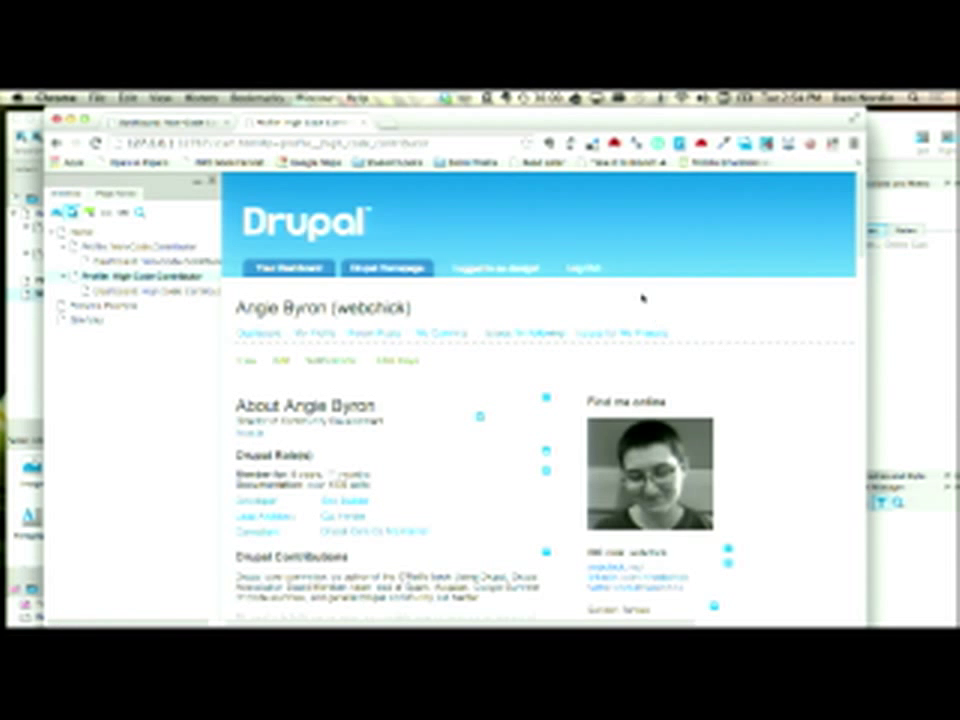
scroll(642, 297, down, 1)
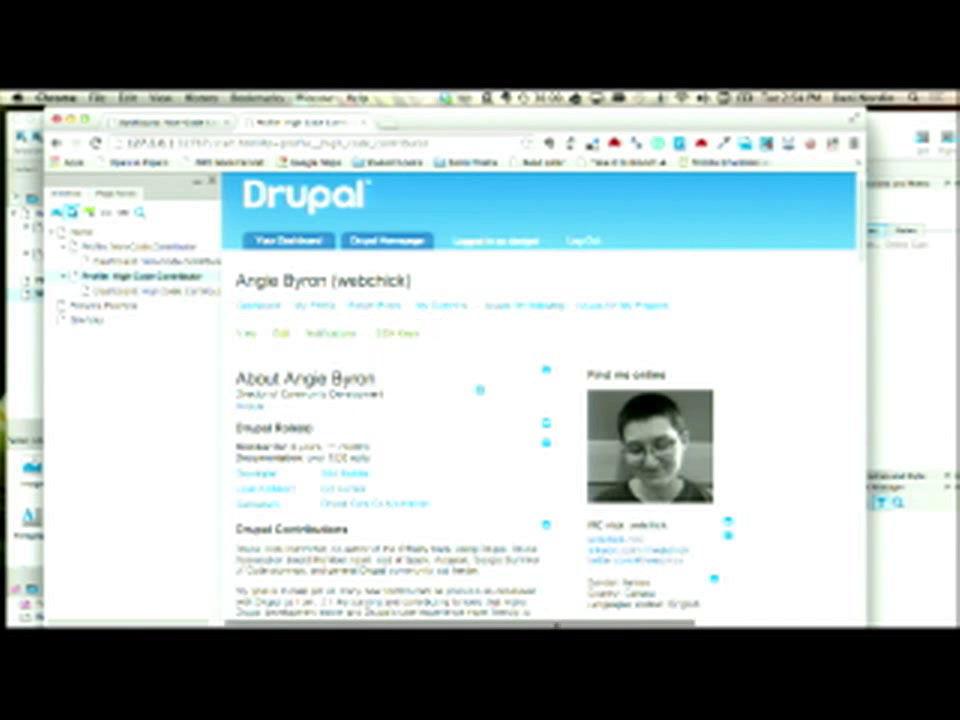
scroll(521, 442, up, 1)
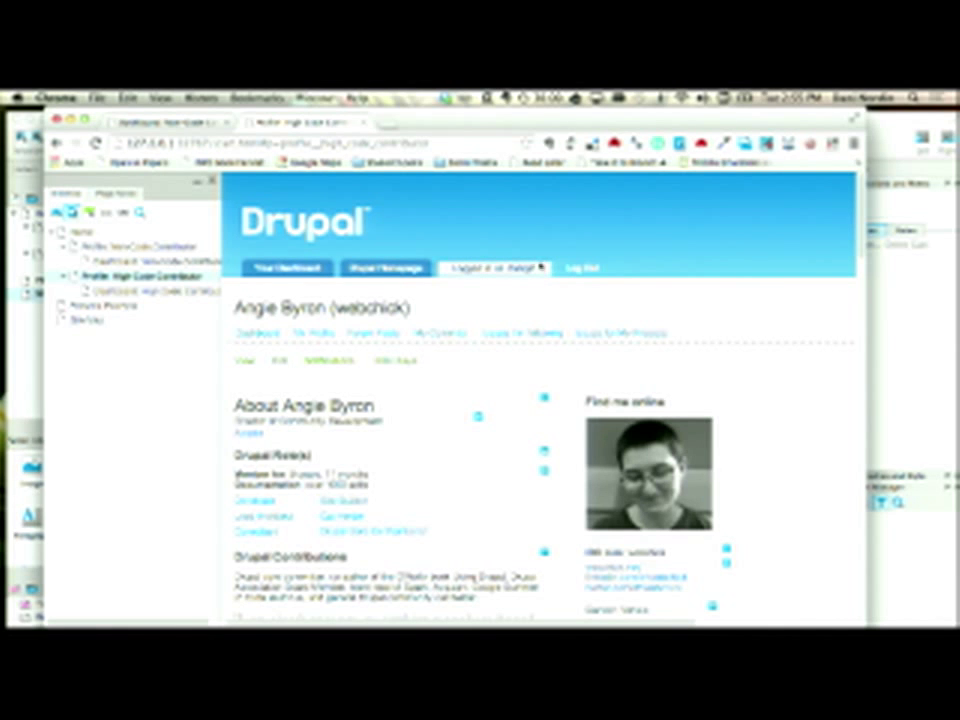
click(60, 143)
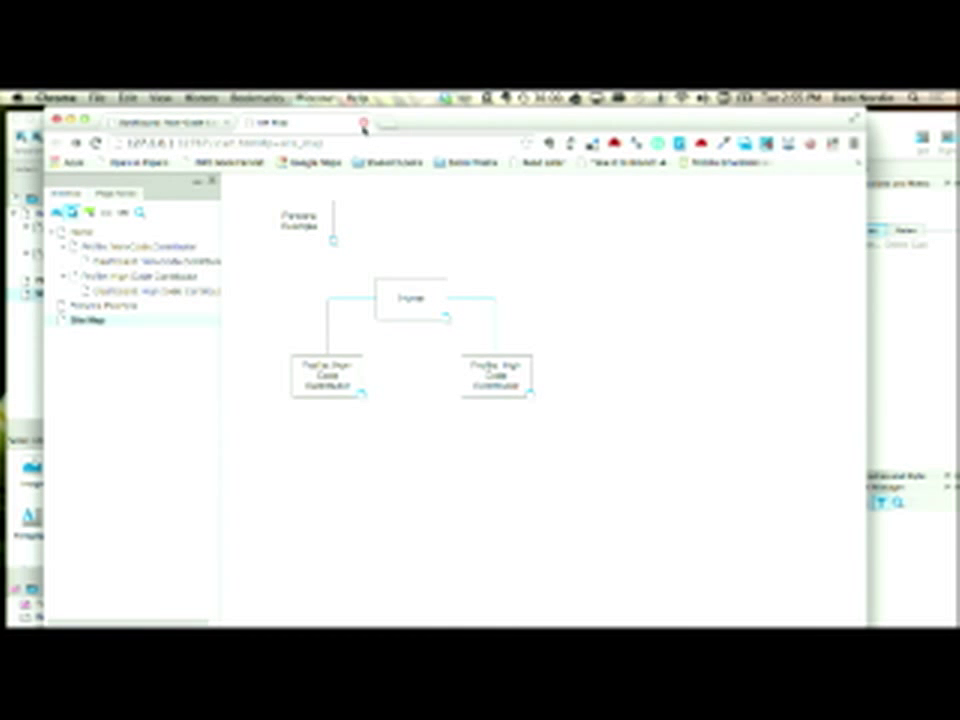
click(363, 126)
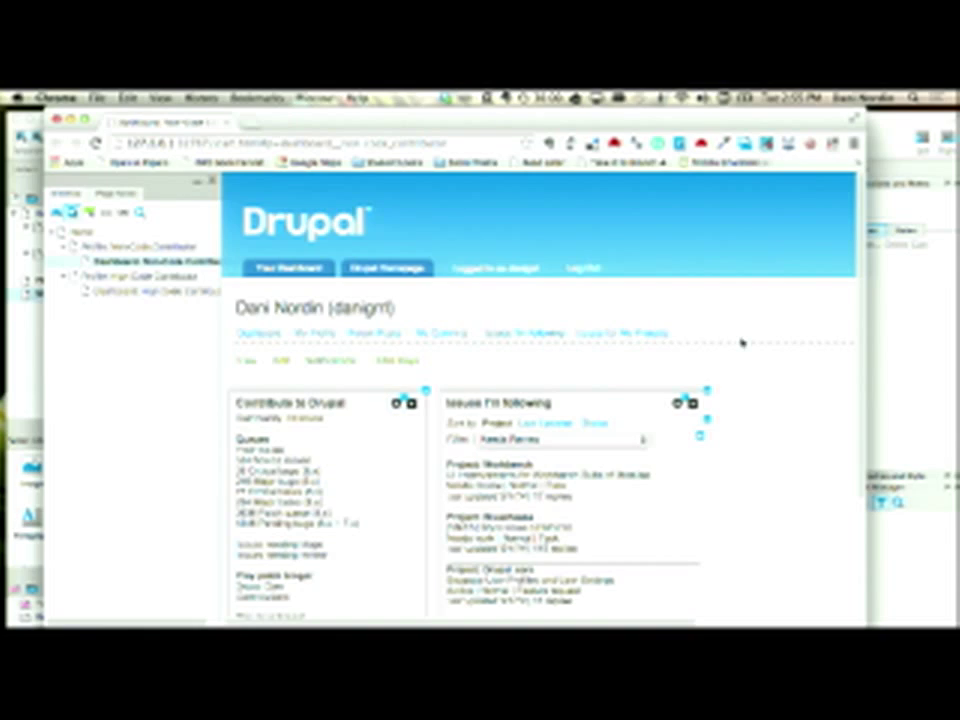